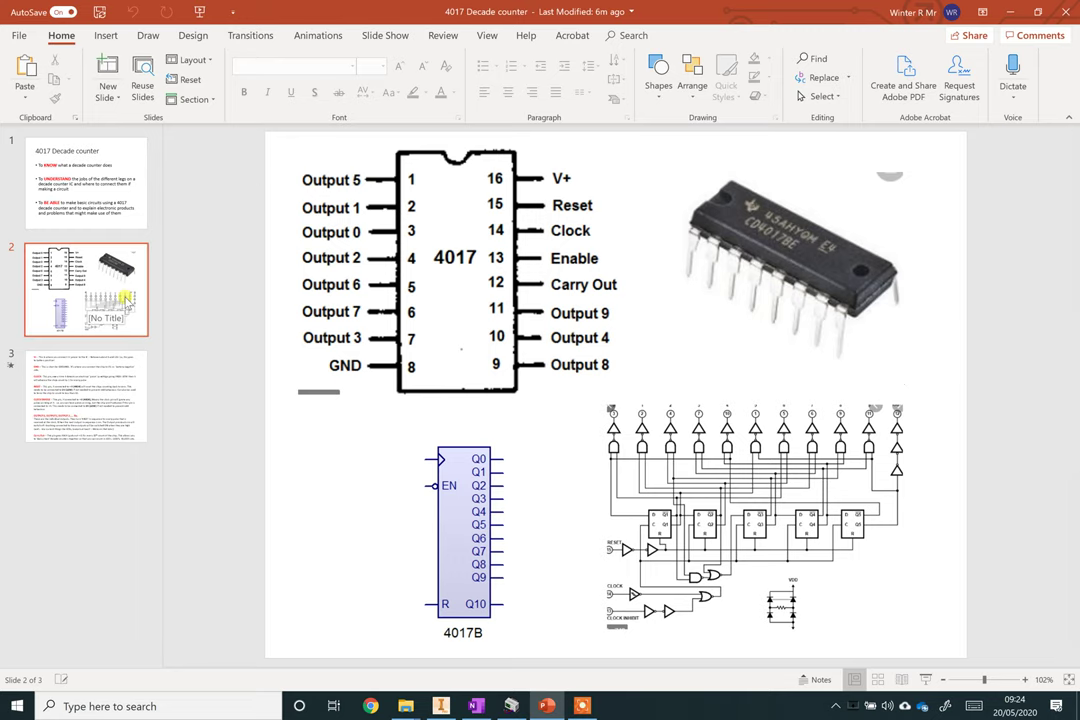
# Select slide 3, the slide of 4017 pin-function notes.
pyautogui.click(145, 366)
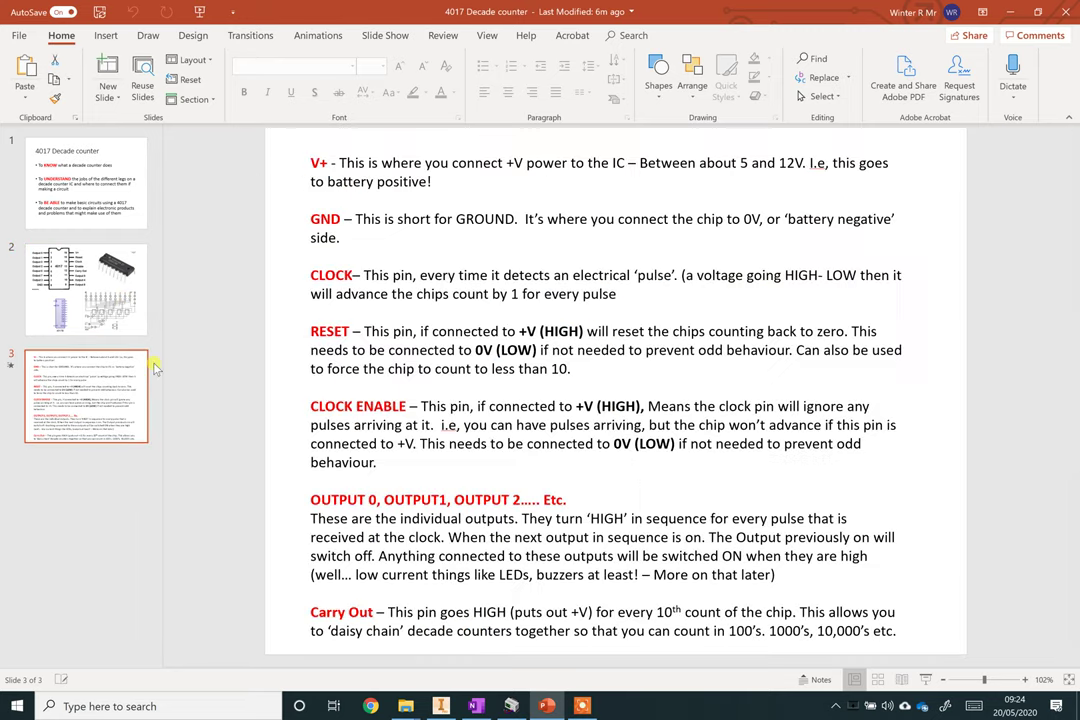
# Present slide 3 full screen with Shift+F5 and step through the first pin-note builds.
pyautogui.hotkey('shift', 'F5')
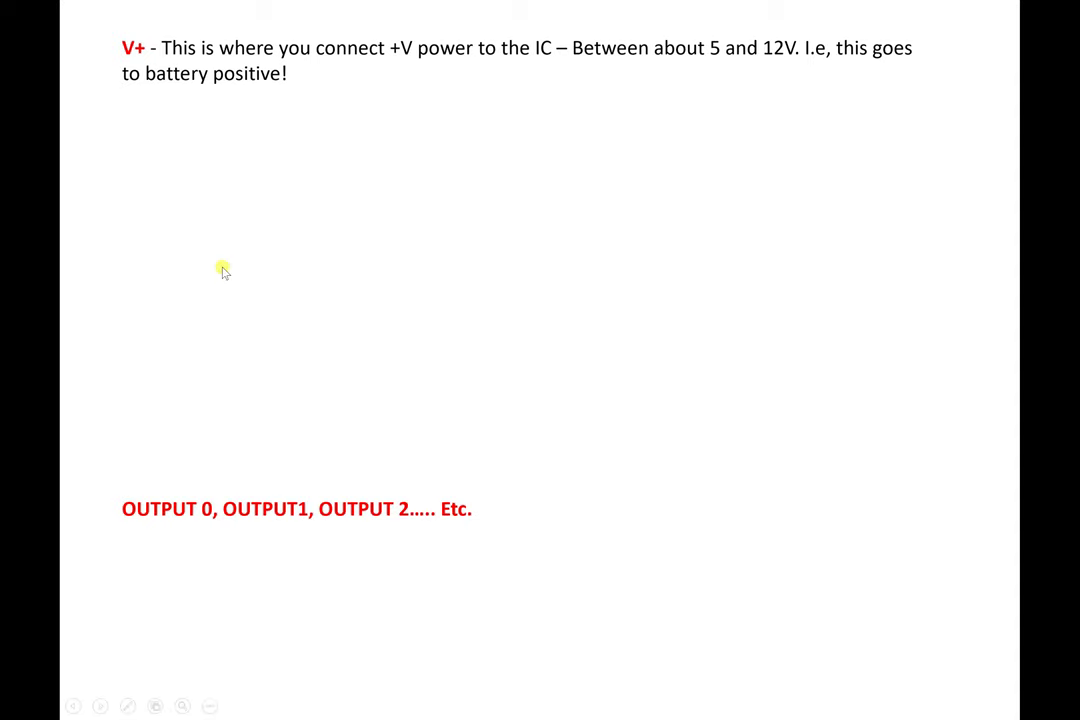
pyautogui.press('Right')
pyautogui.press('Left')
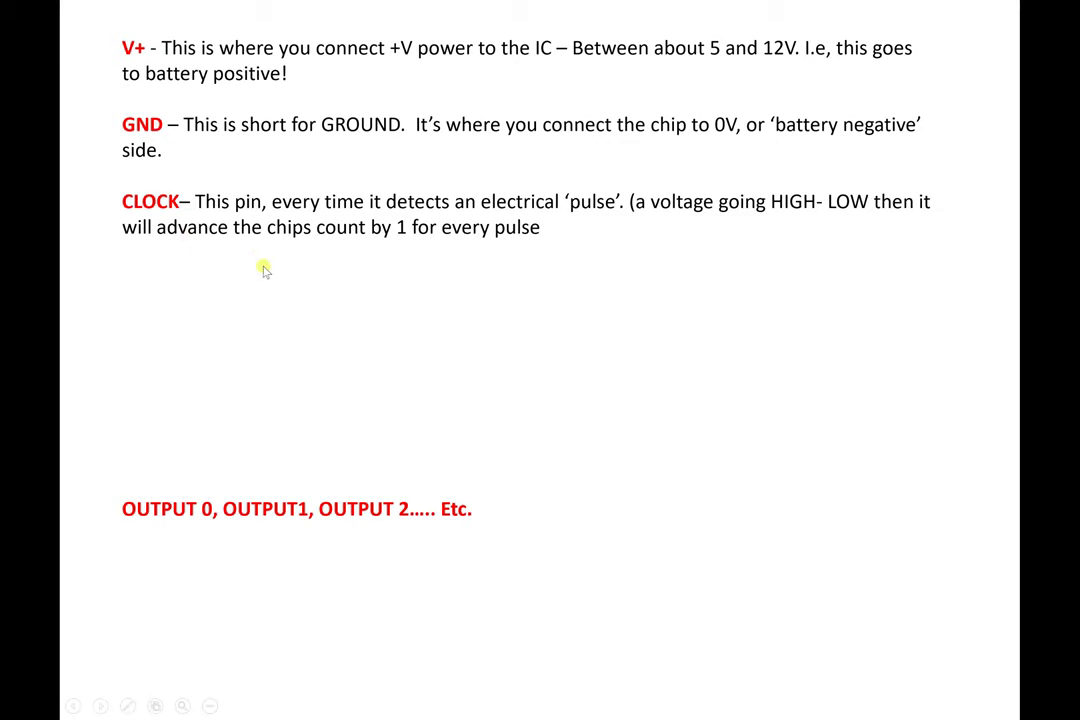
# Reveal the RESET, CLOCK ENABLE and sequential-output notes in the slideshow.
pyautogui.click(263, 268)
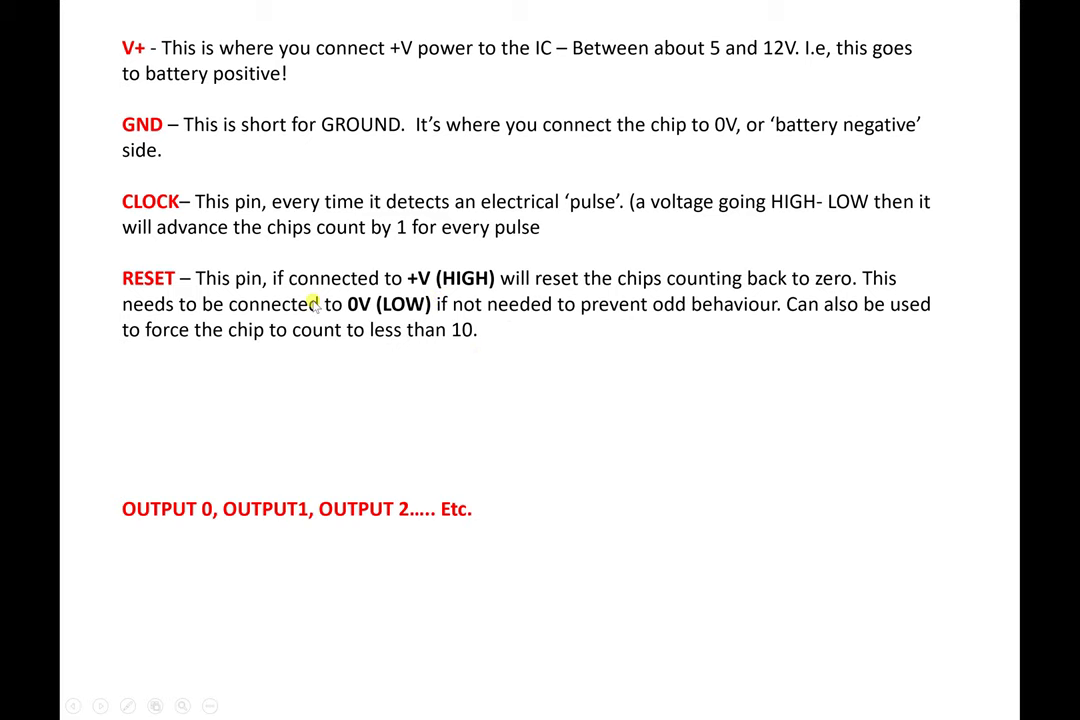
pyautogui.click(392, 285)
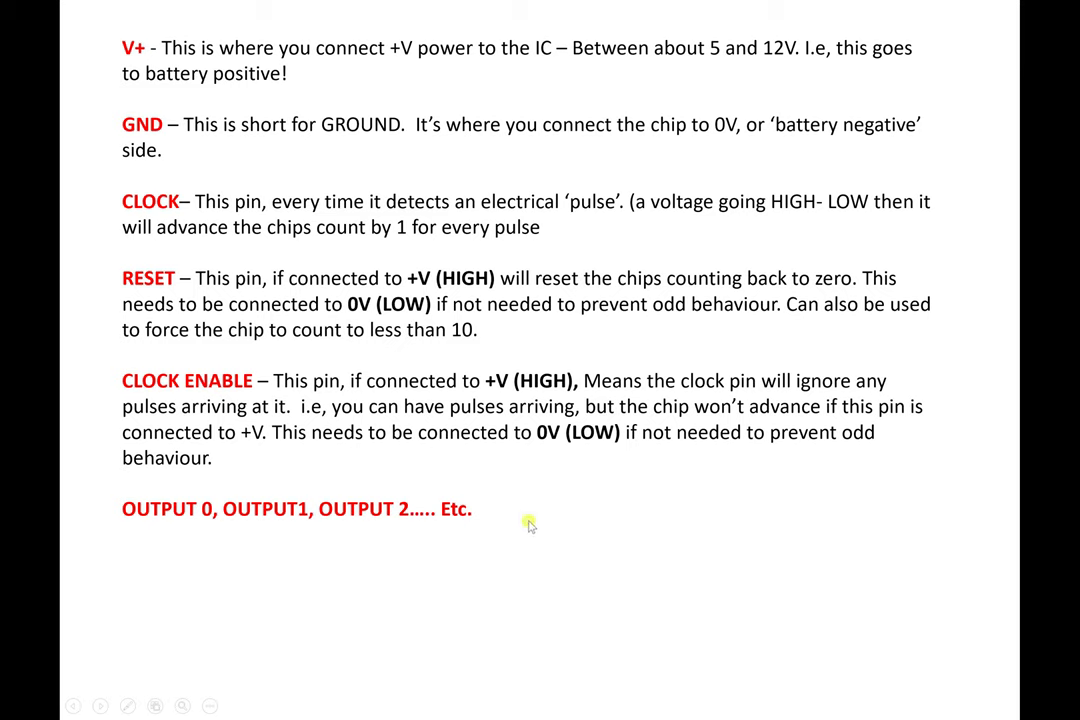
pyautogui.press('Right')
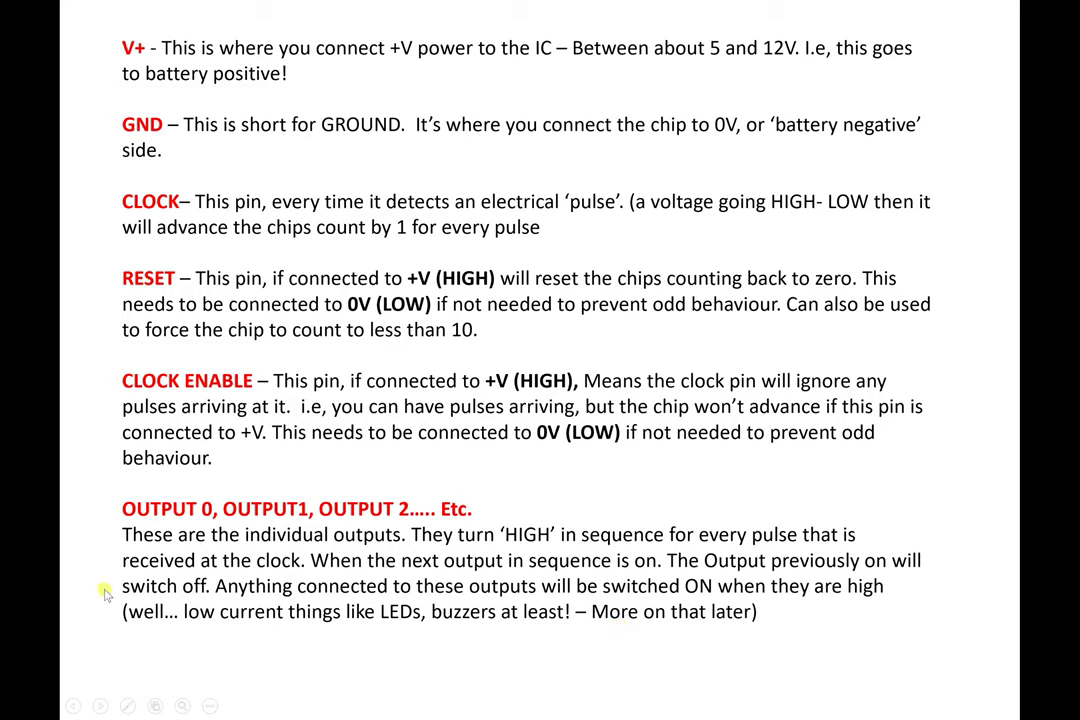
# Reveal the Carry Out description about daisy-chaining decade counters.
pyautogui.click(391, 647)
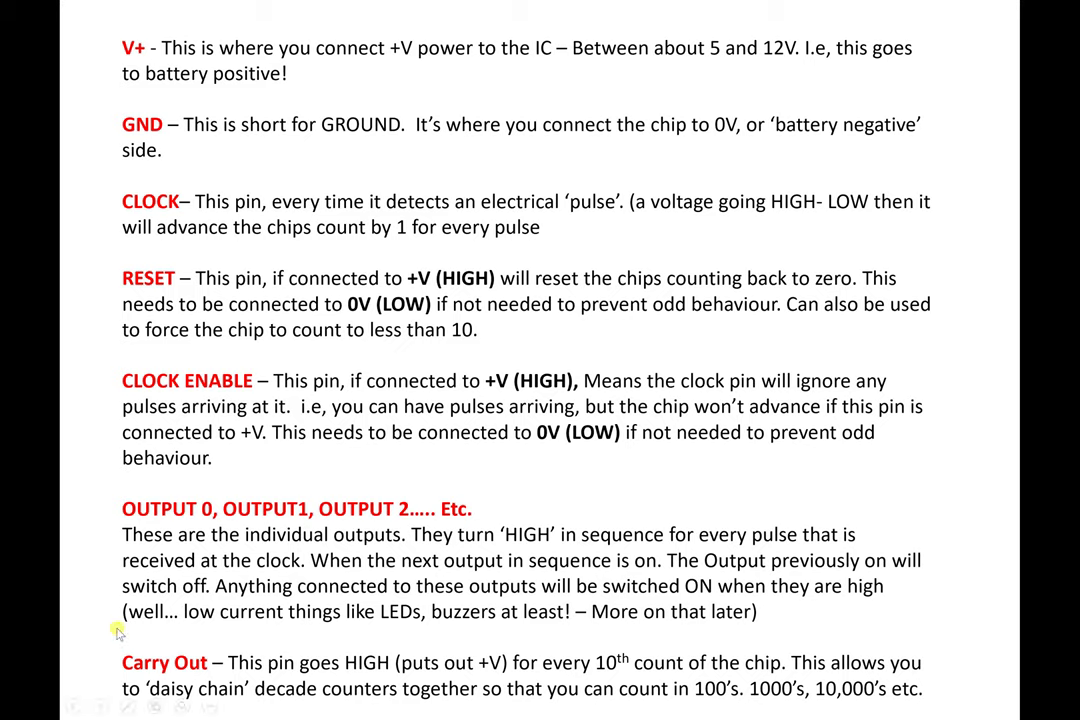
# End the slideshow and switch to Circuit 1, the 4017 decade counter in Circuit Wizard.
pyautogui.press('Escape')
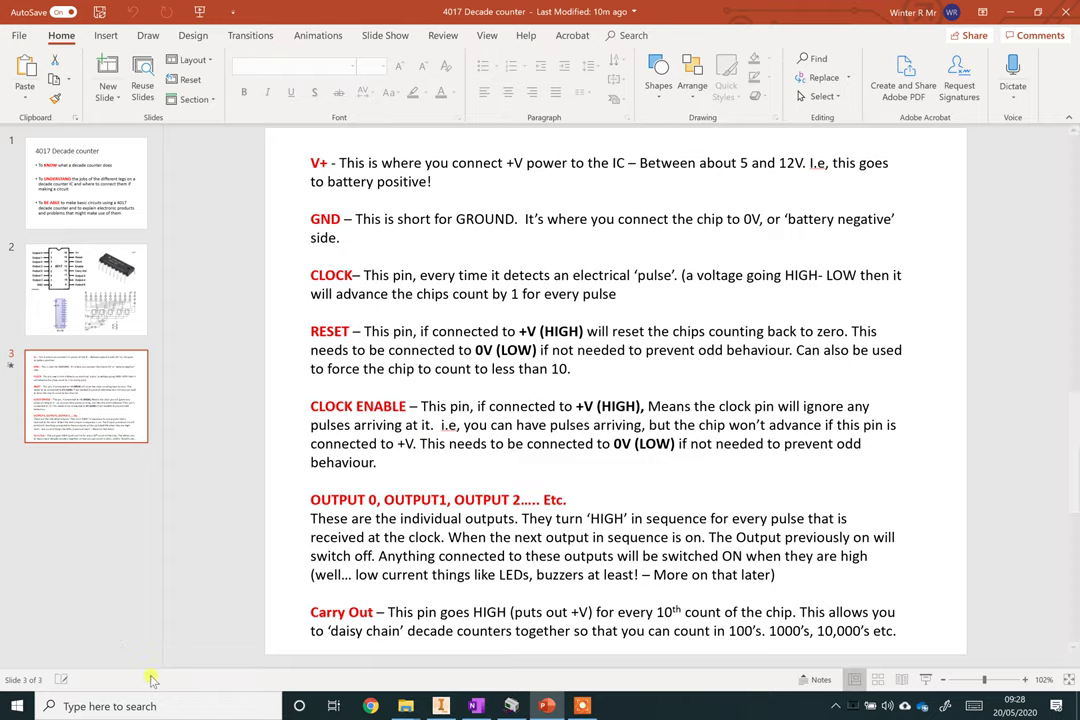
pyautogui.click(511, 706)
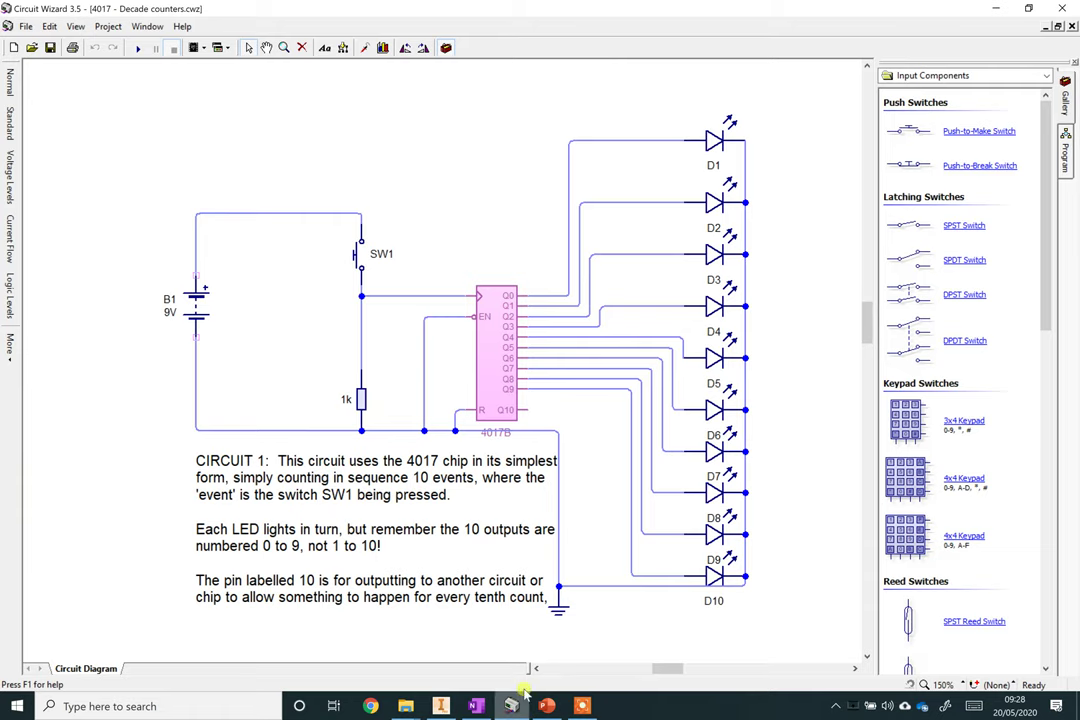
pyautogui.scroll(1, 643, 316)
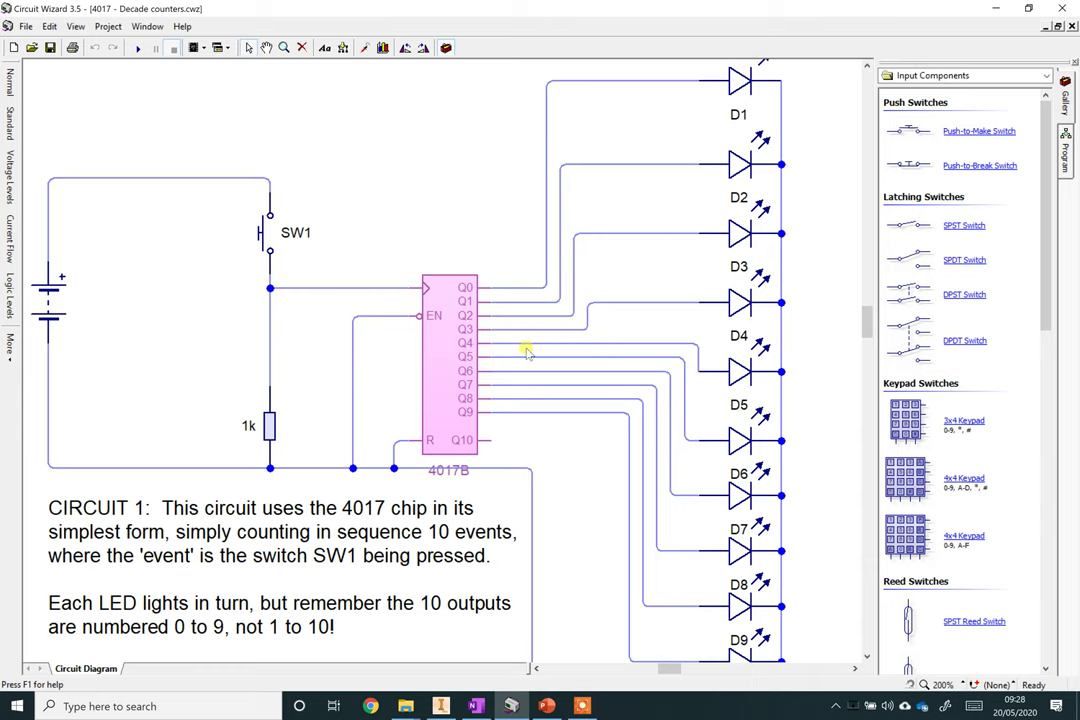
pyautogui.moveTo(386, 210)
pyautogui.mouseDown()
pyautogui.moveTo(424, 193)
pyautogui.moveTo(372, 204)
pyautogui.mouseUp()
pyautogui.scroll(-1, 385, 217)
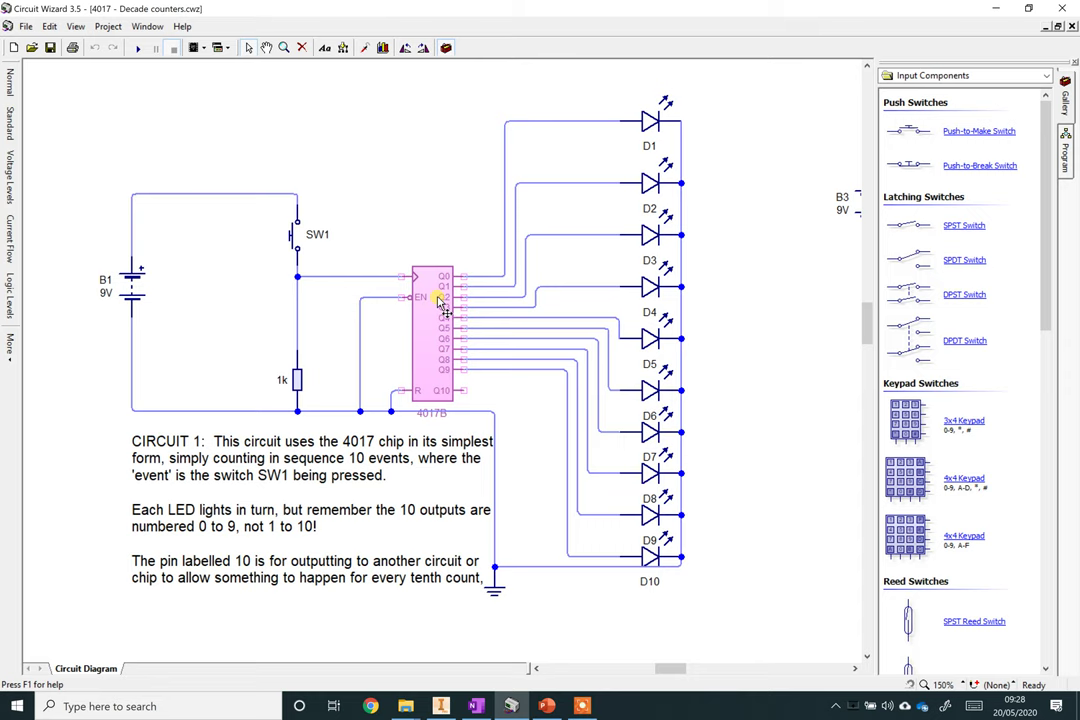
pyautogui.scroll(1, 438, 302)
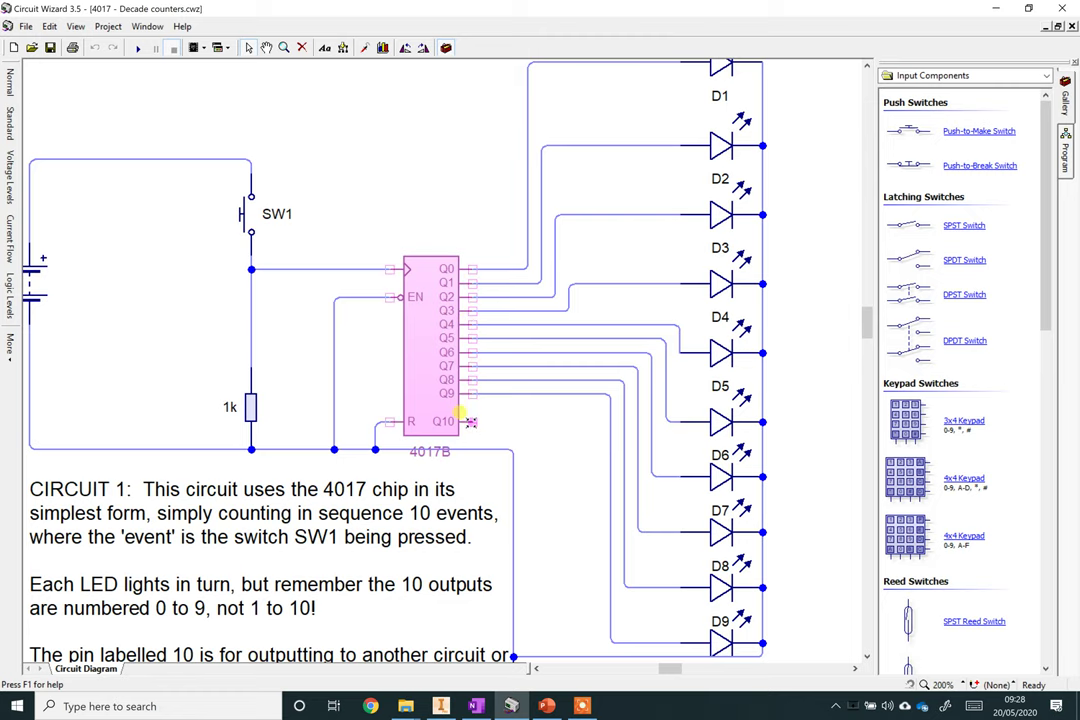
pyautogui.moveTo(471, 423)
pyautogui.scroll(3, 468, 420)
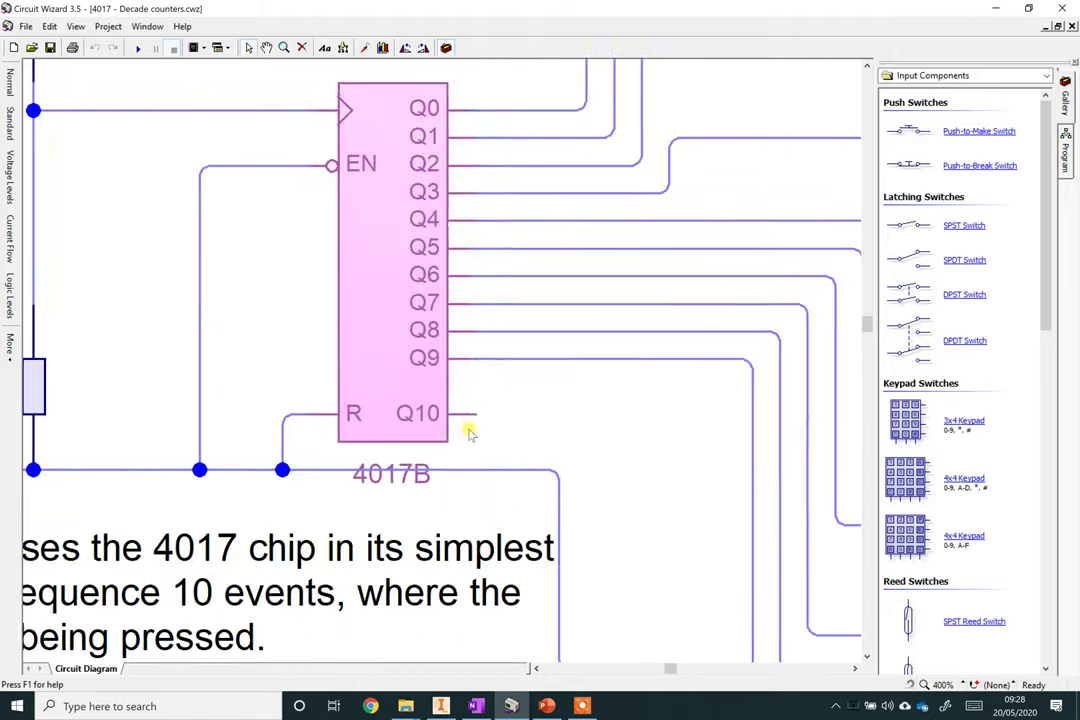
pyautogui.moveTo(490, 400)
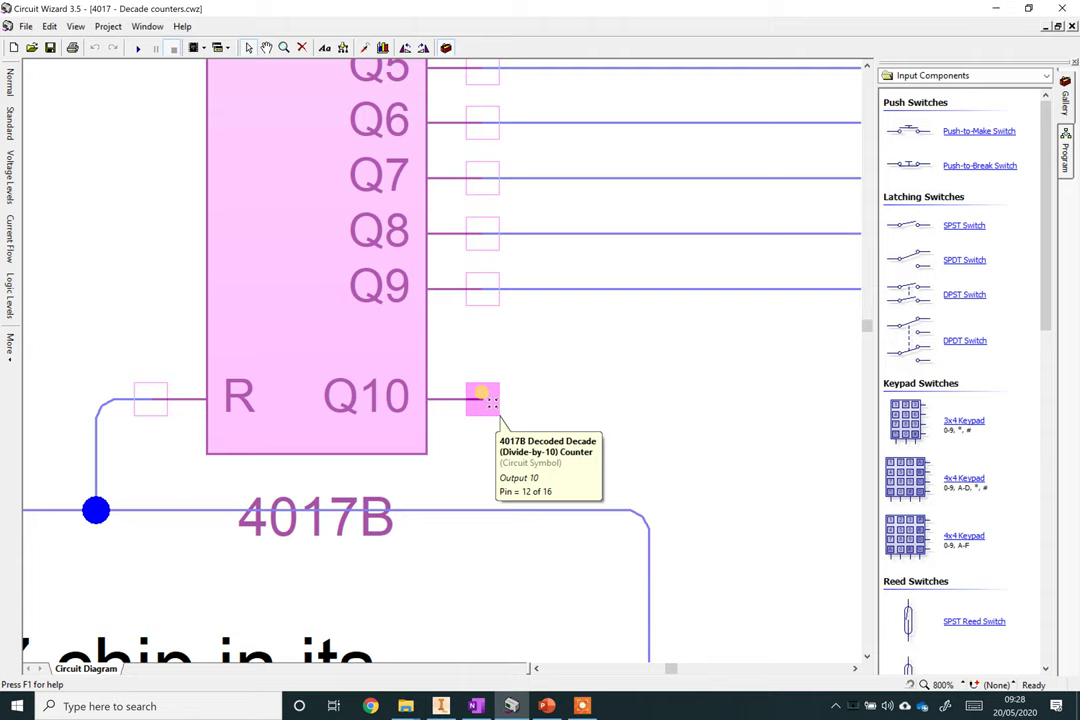
pyautogui.scroll(-3, 490, 400)
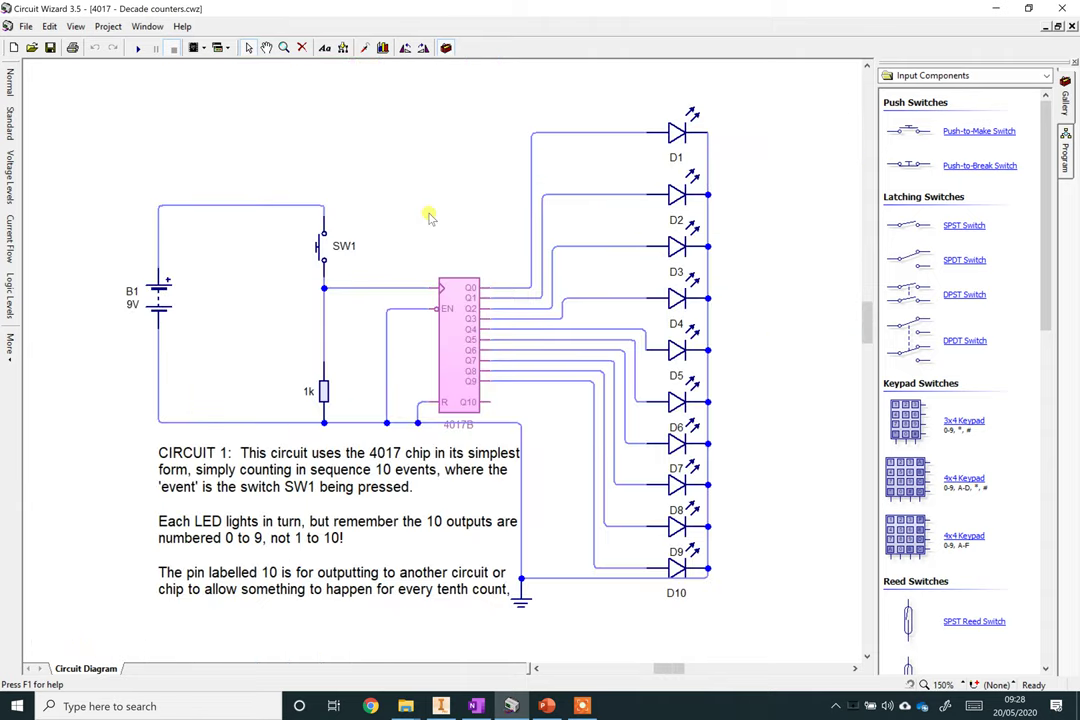
pyautogui.click(137, 47)
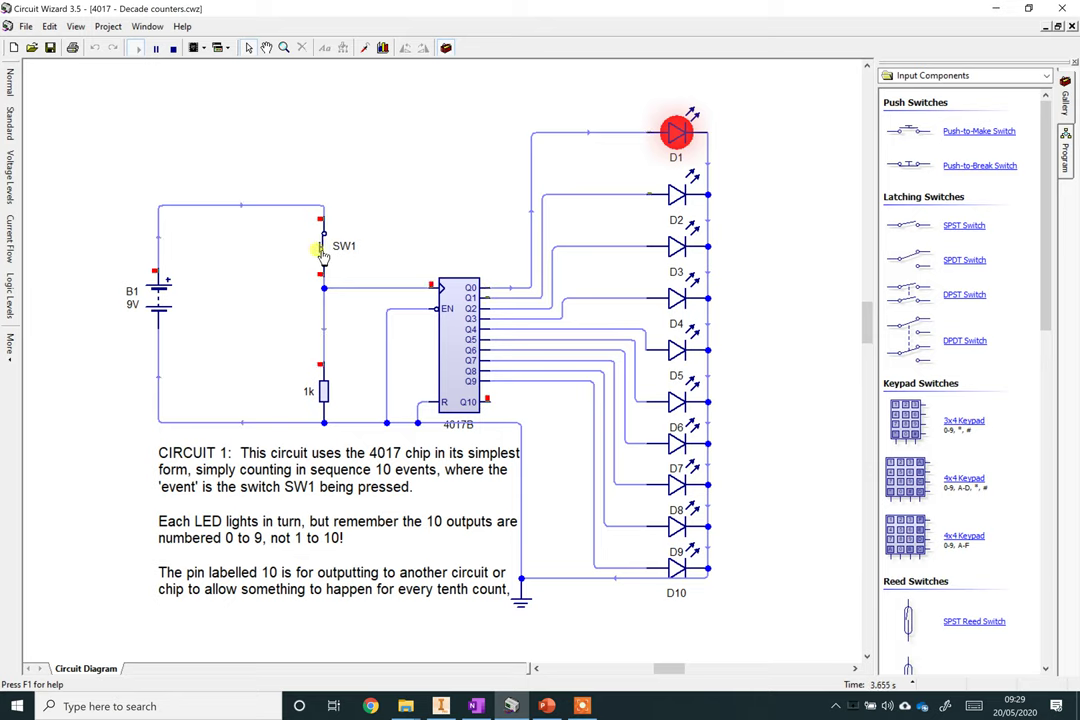
# Clock SW1 repeatedly so the lit LED runs from D2 through D10 and wraps to D1.
pyautogui.click(322, 252)
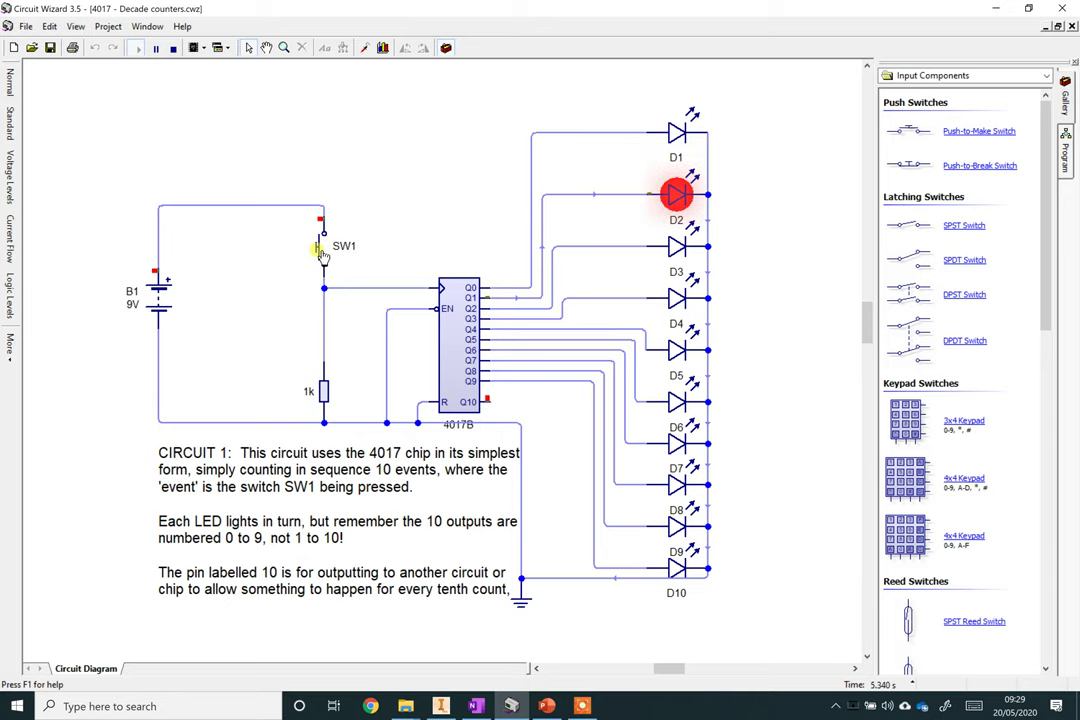
pyautogui.click(321, 254)
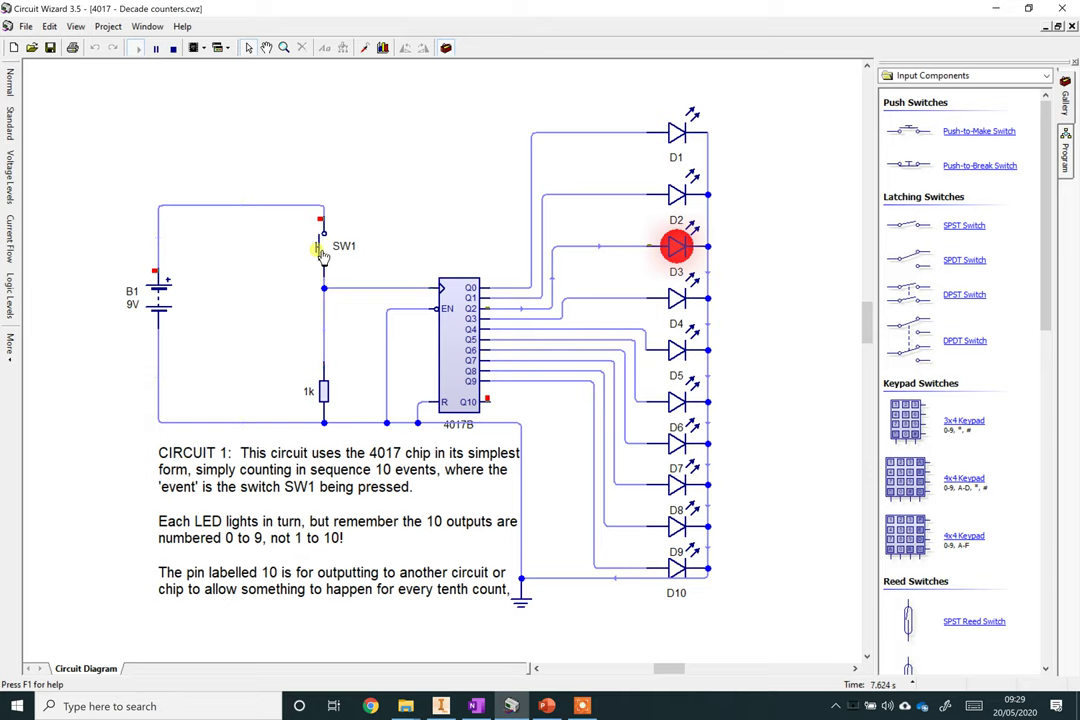
pyautogui.click(321, 254)
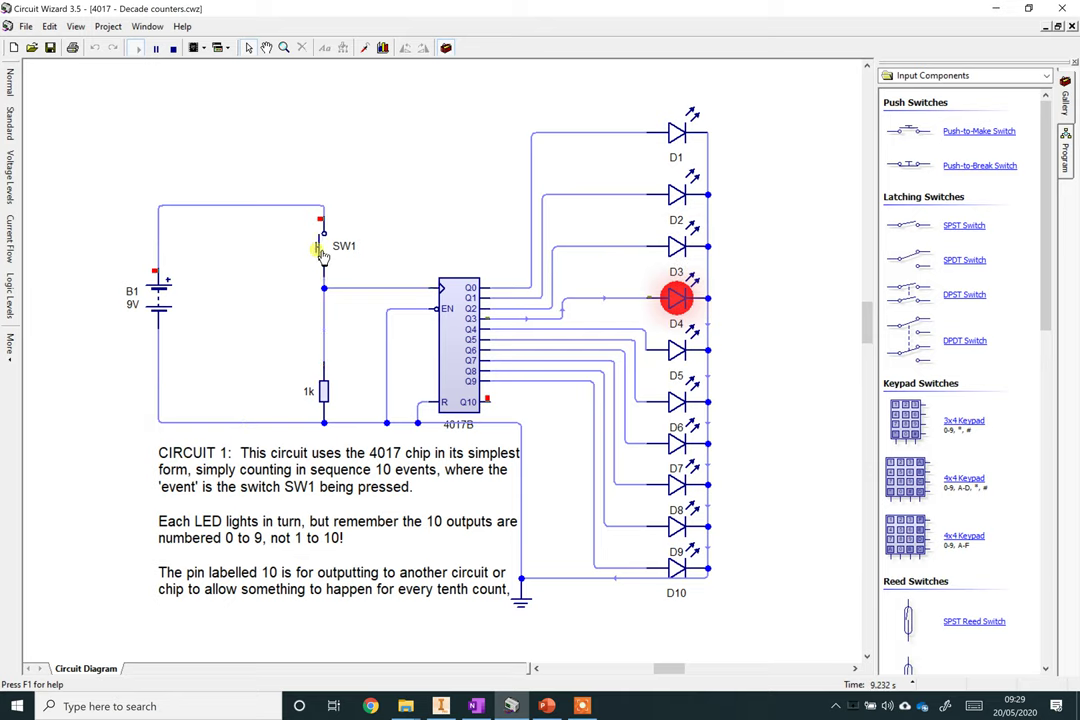
pyautogui.click(322, 255)
pyautogui.click(321, 254)
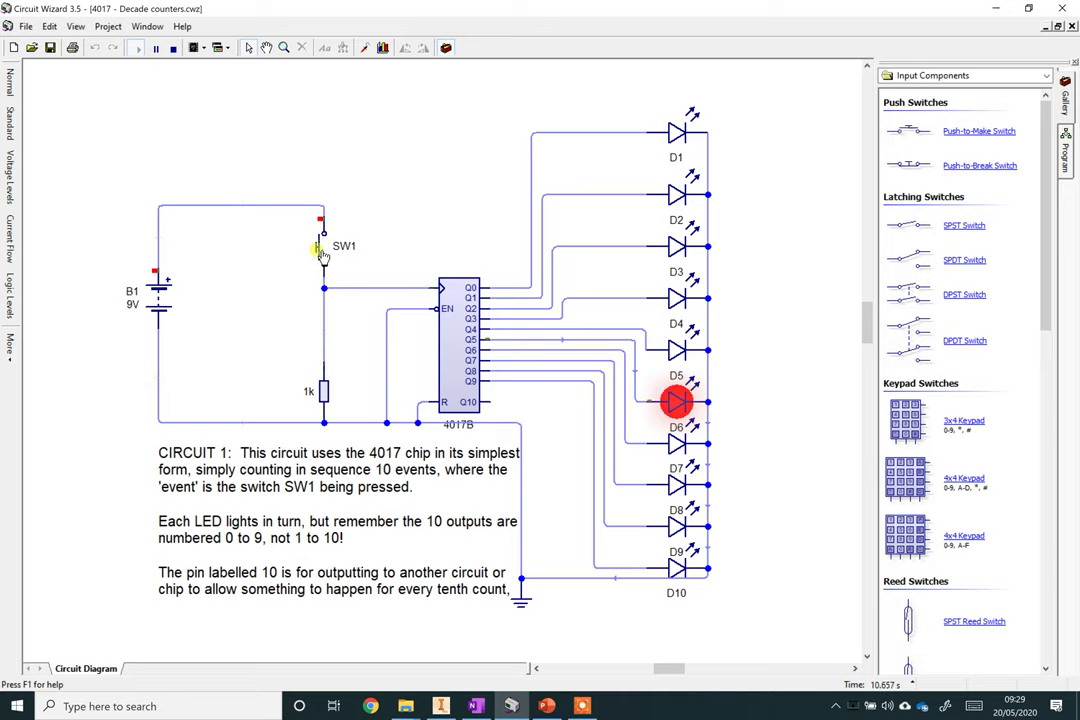
pyautogui.click(322, 254)
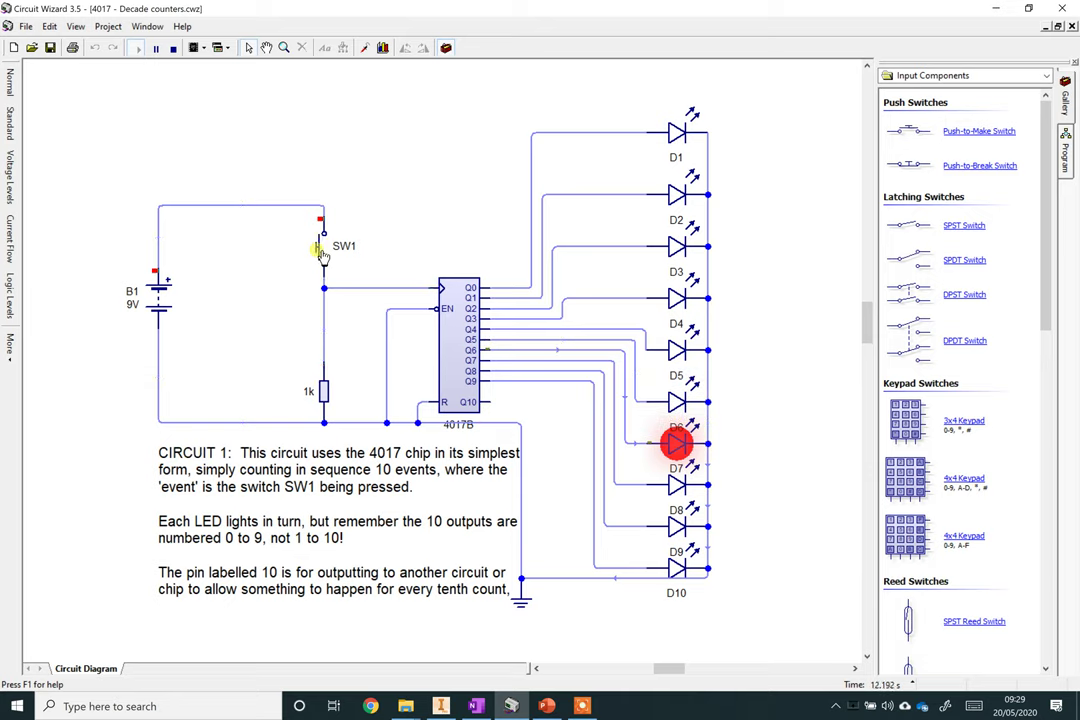
pyautogui.click(322, 254)
pyautogui.click(322, 254)
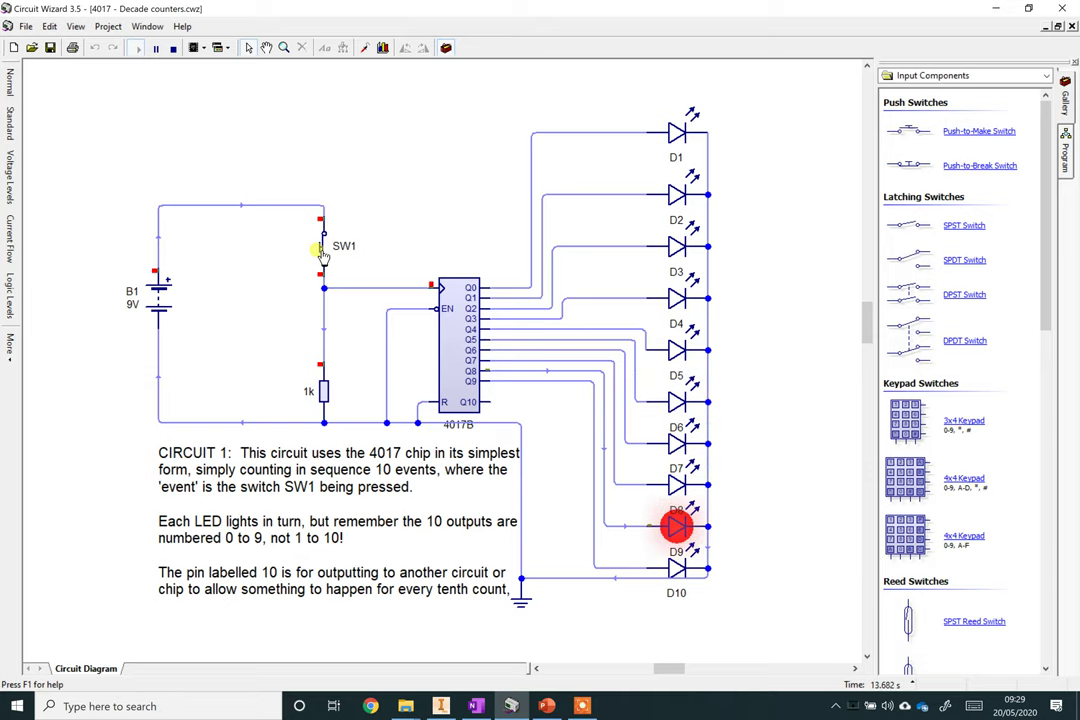
pyautogui.click(322, 254)
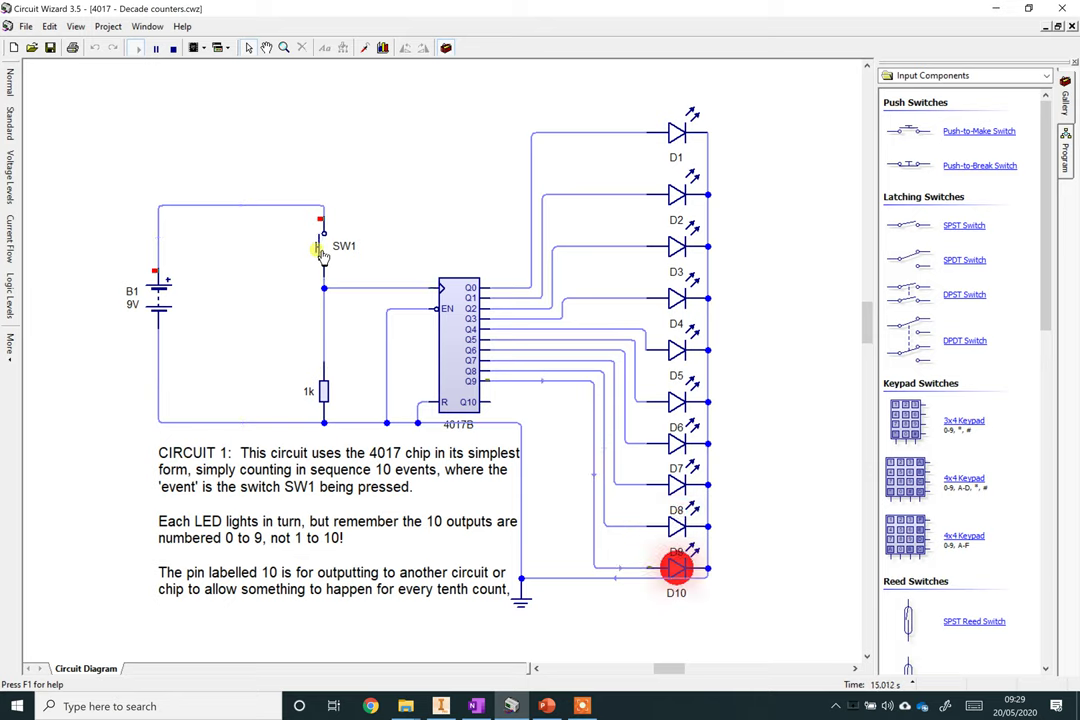
pyautogui.click(322, 254)
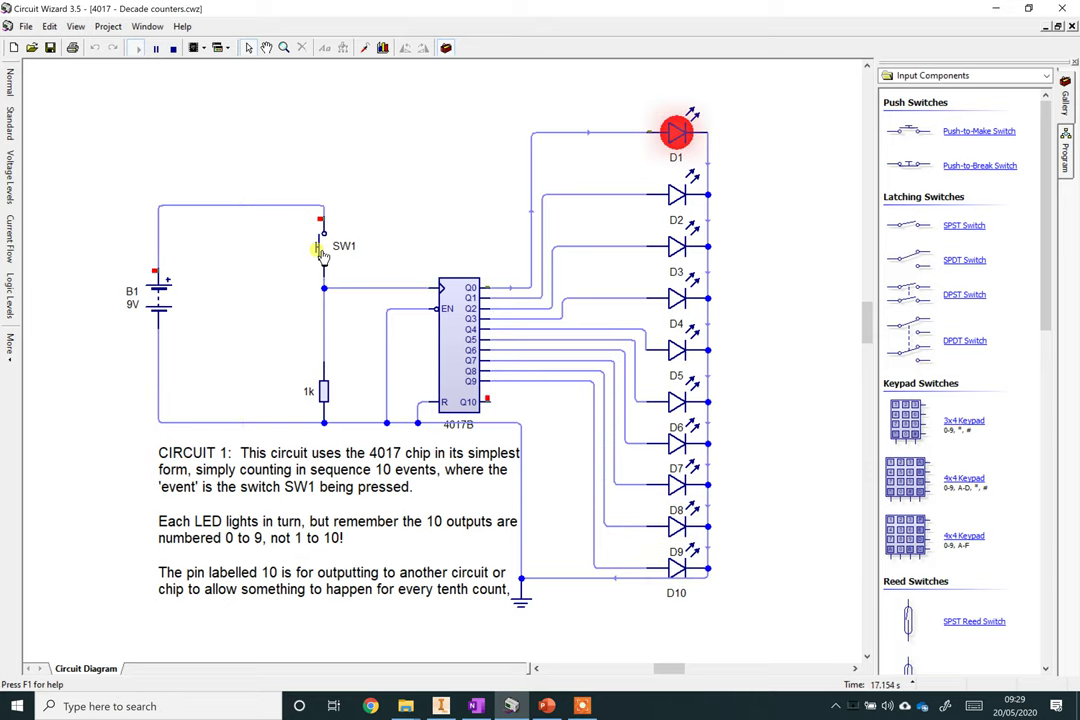
# Clock SW1 through a second full cycle, D2 to D10, ending back on D1.
pyautogui.click(322, 254)
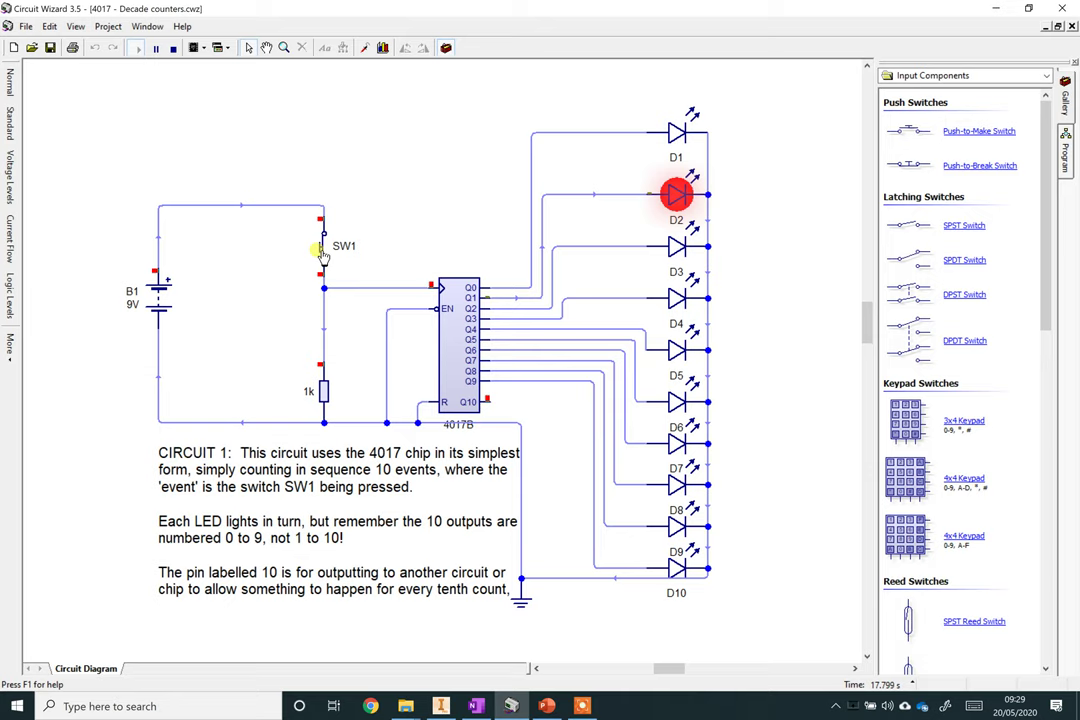
pyautogui.click(322, 254)
pyautogui.click(322, 254)
pyautogui.click(322, 254)
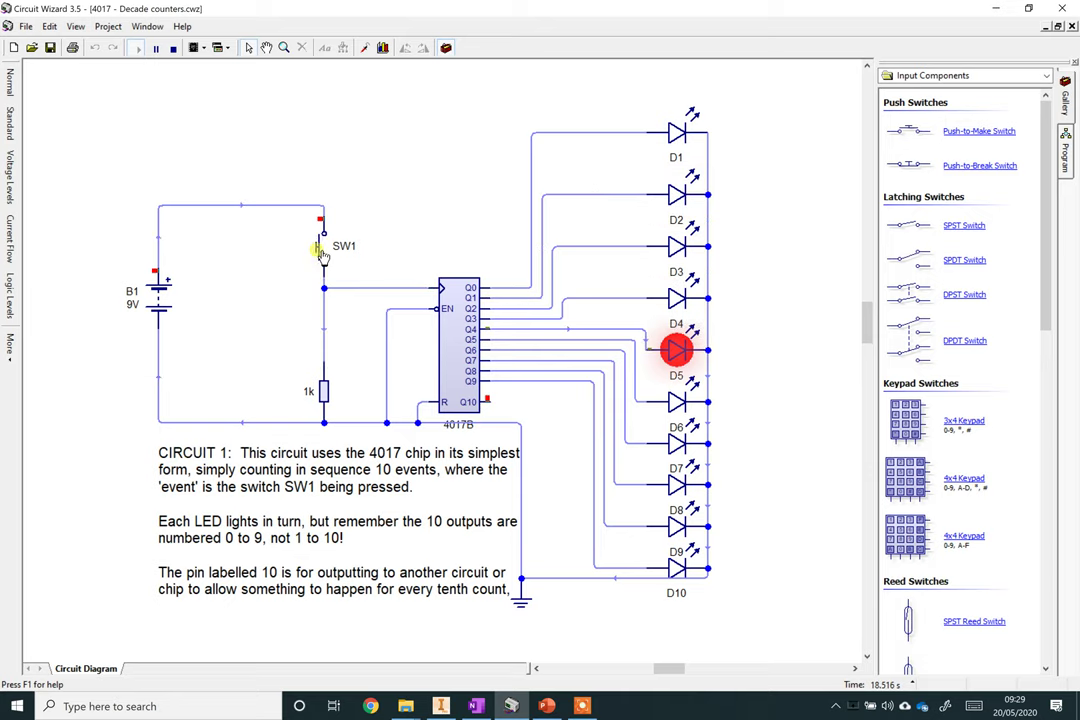
pyautogui.click(322, 254)
pyautogui.click(322, 254)
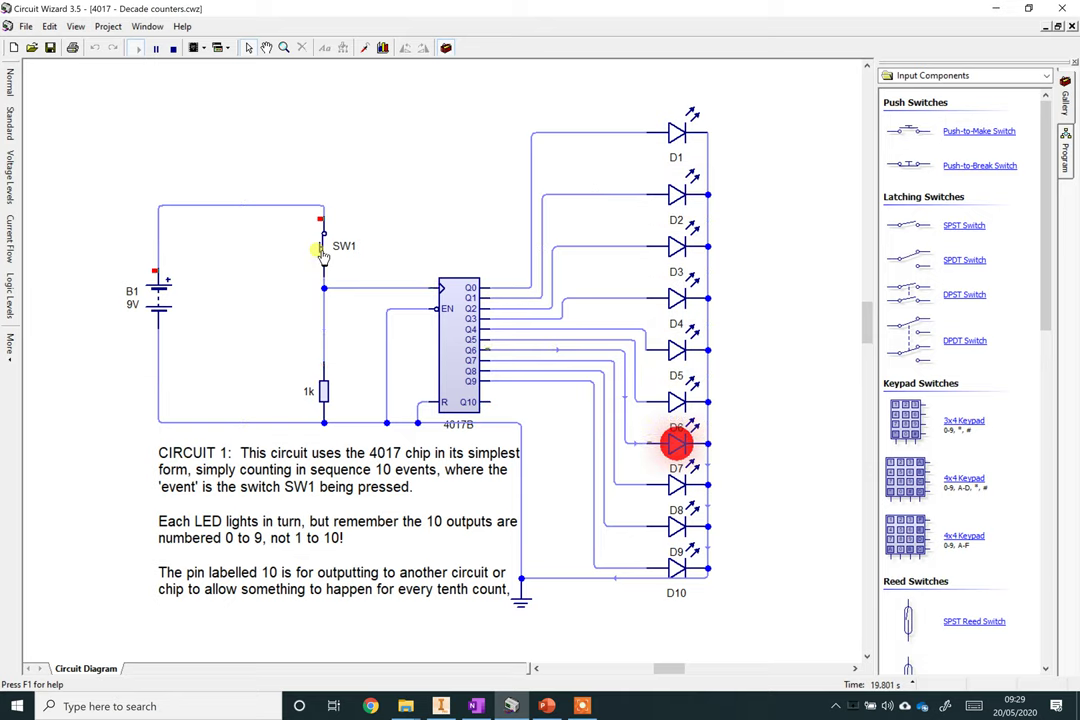
pyautogui.click(322, 254)
pyautogui.click(322, 254)
pyautogui.click(322, 254)
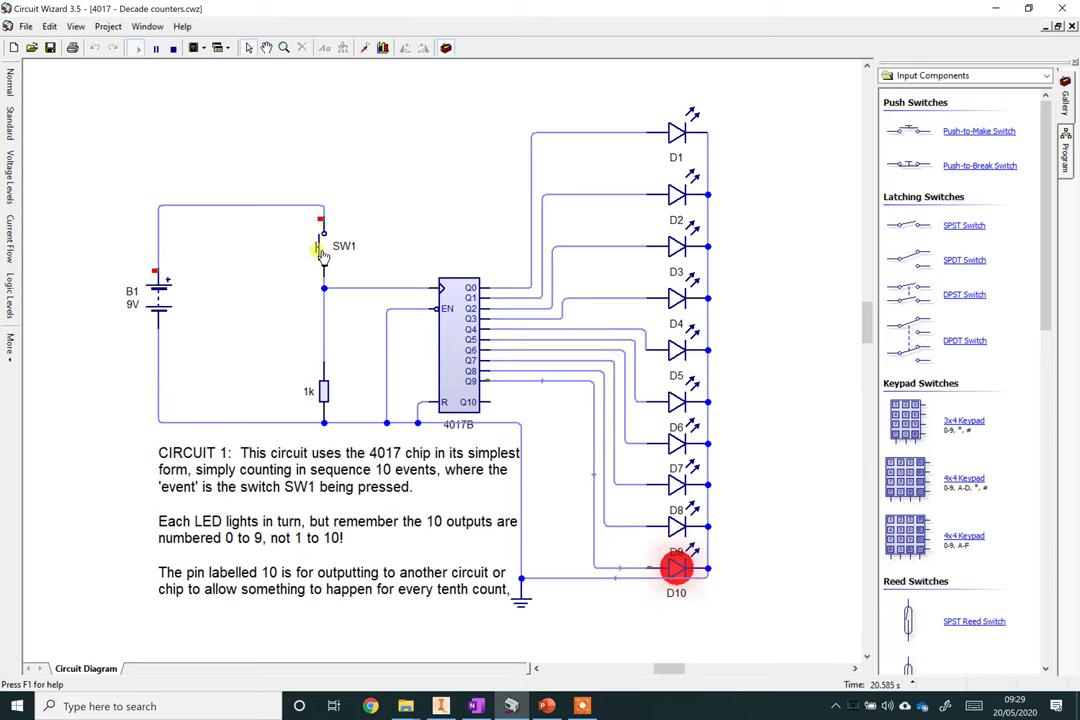
pyautogui.click(322, 254)
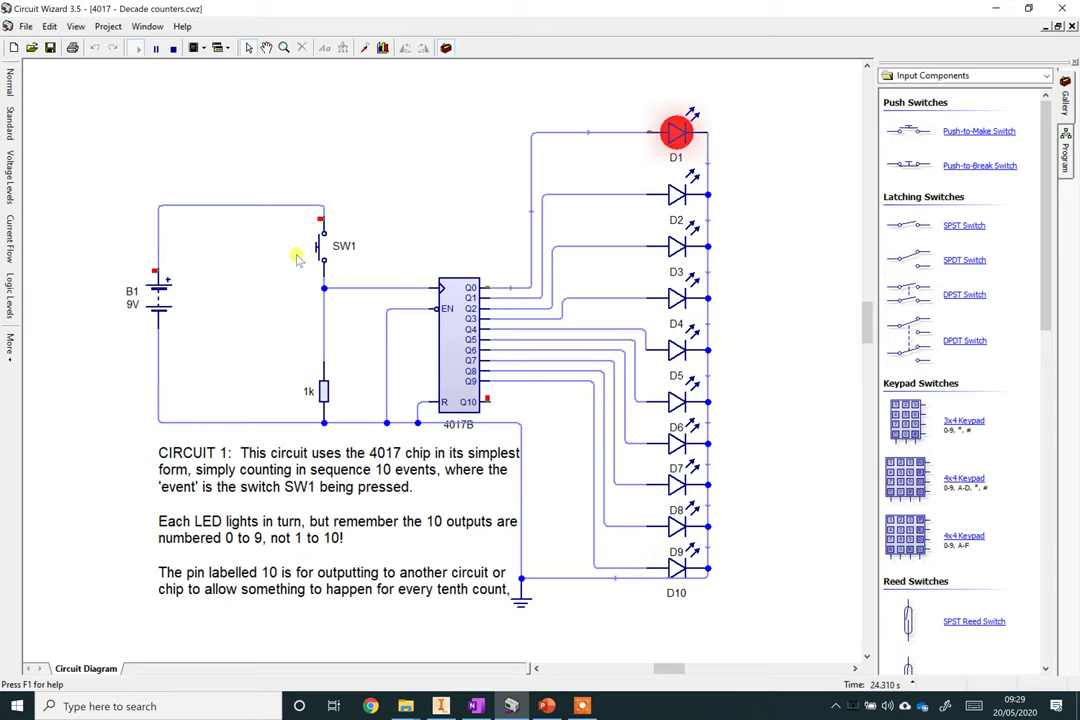
pyautogui.scroll(2, 305, 260)
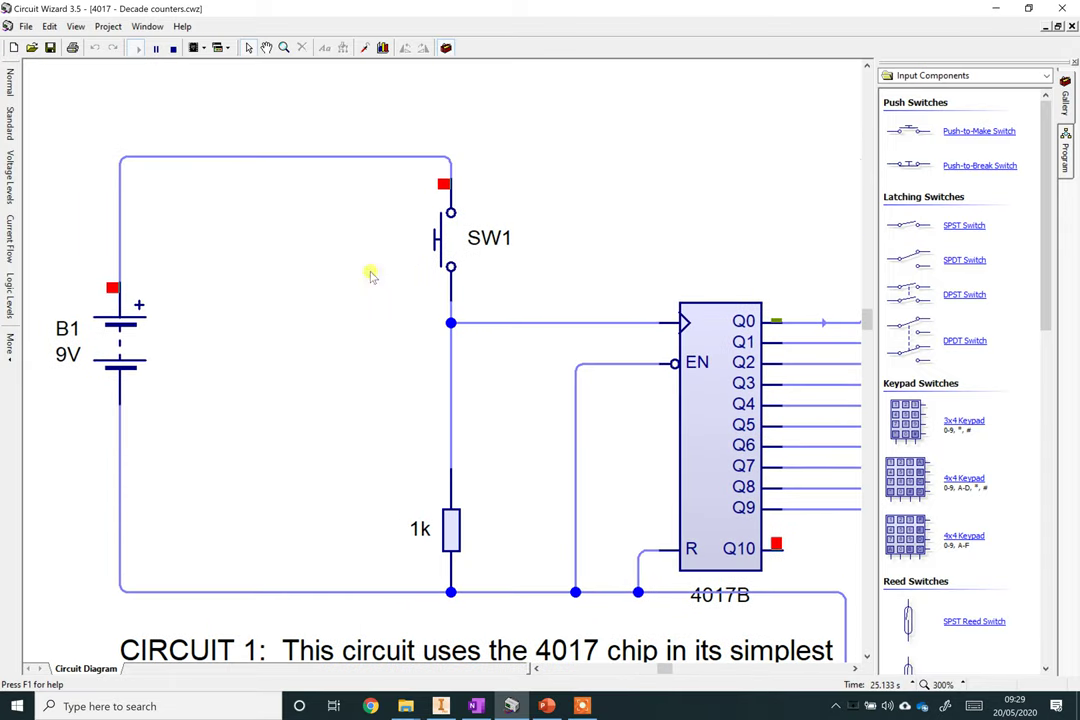
# Show current flow and pulse SW1 four times so LED D4 lights from Q3.
pyautogui.click(11, 244)
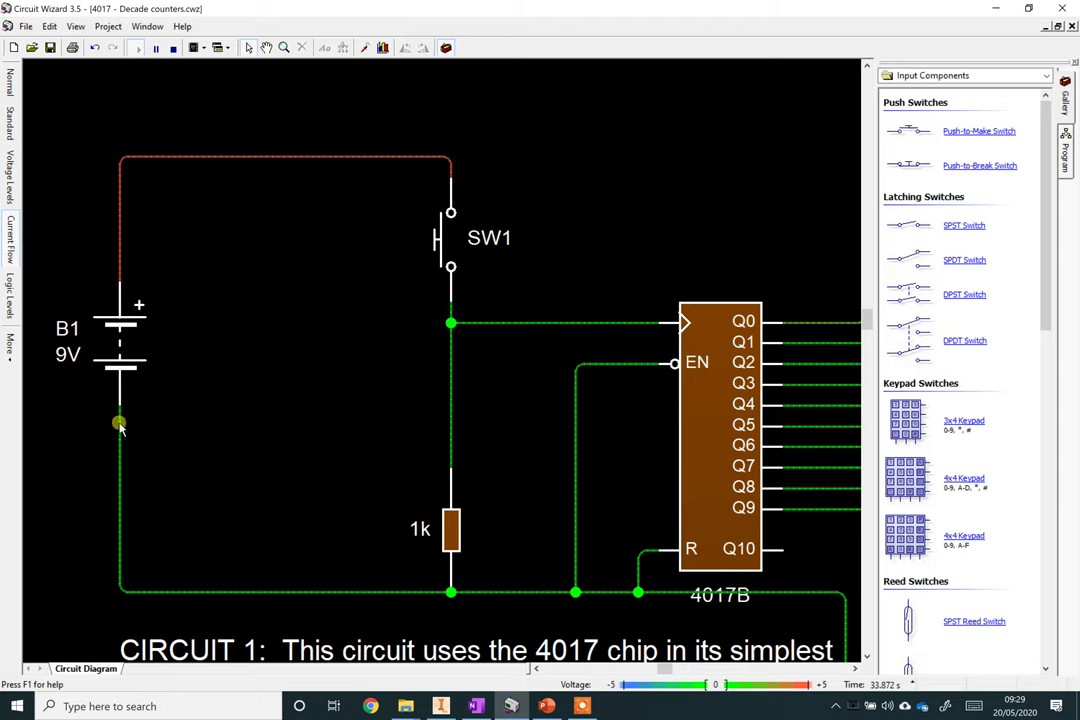
pyautogui.click(443, 238)
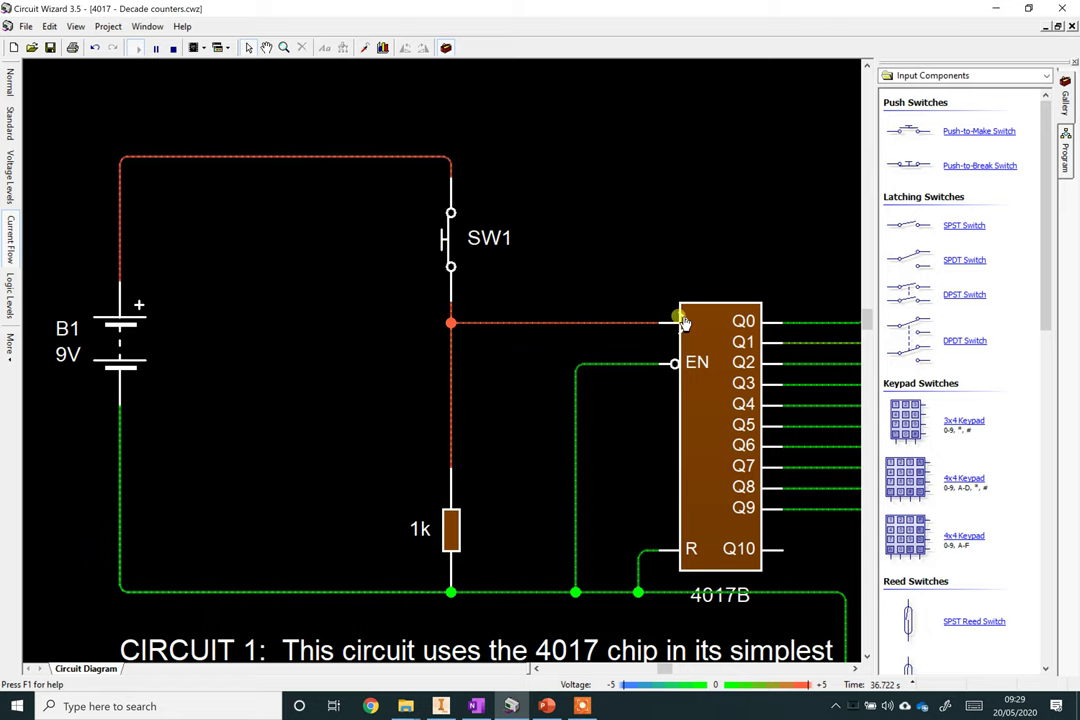
pyautogui.click(452, 257)
pyautogui.scroll(-3, 569, 241)
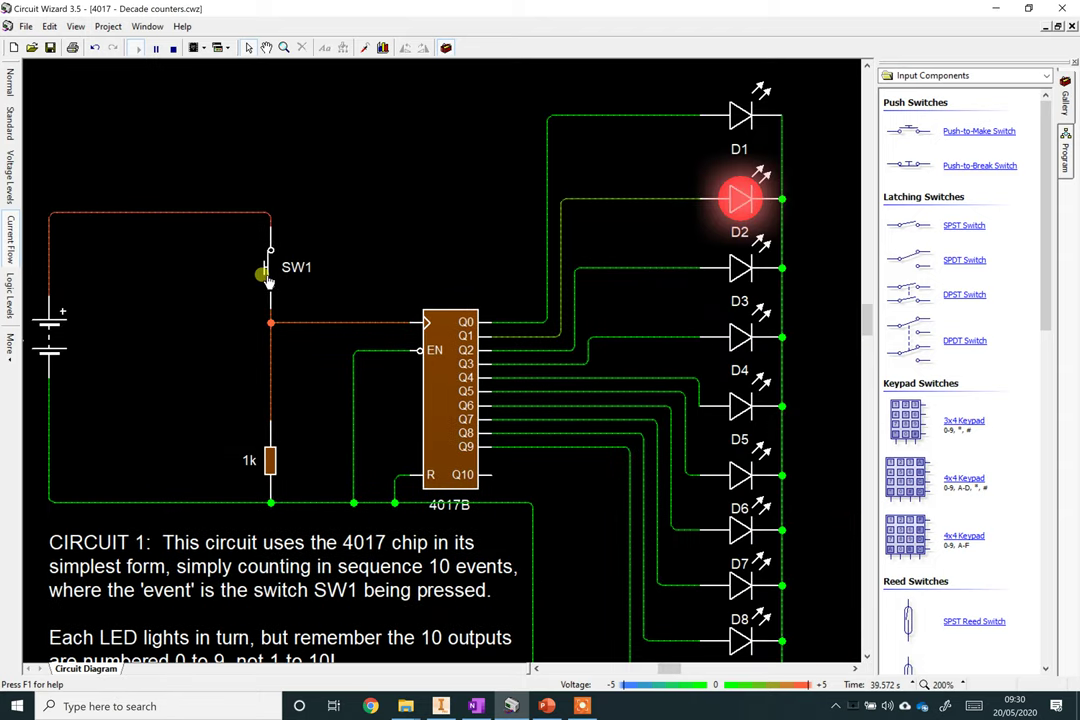
pyautogui.click(267, 280)
pyautogui.click(267, 280)
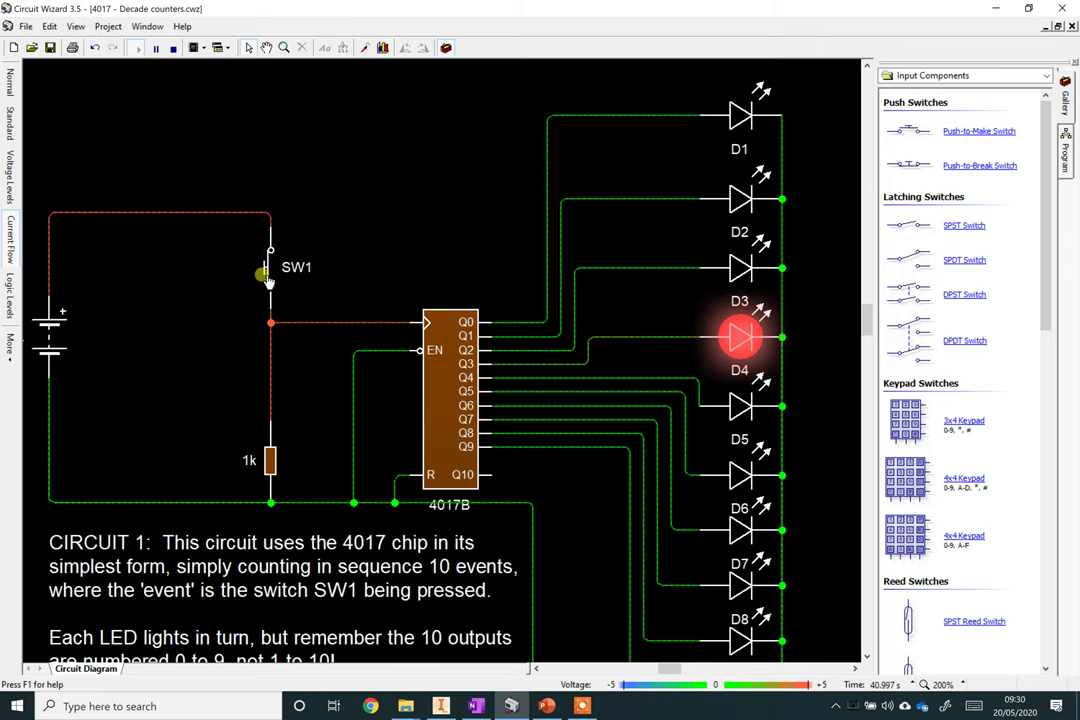
pyautogui.scroll(-1, 578, 437)
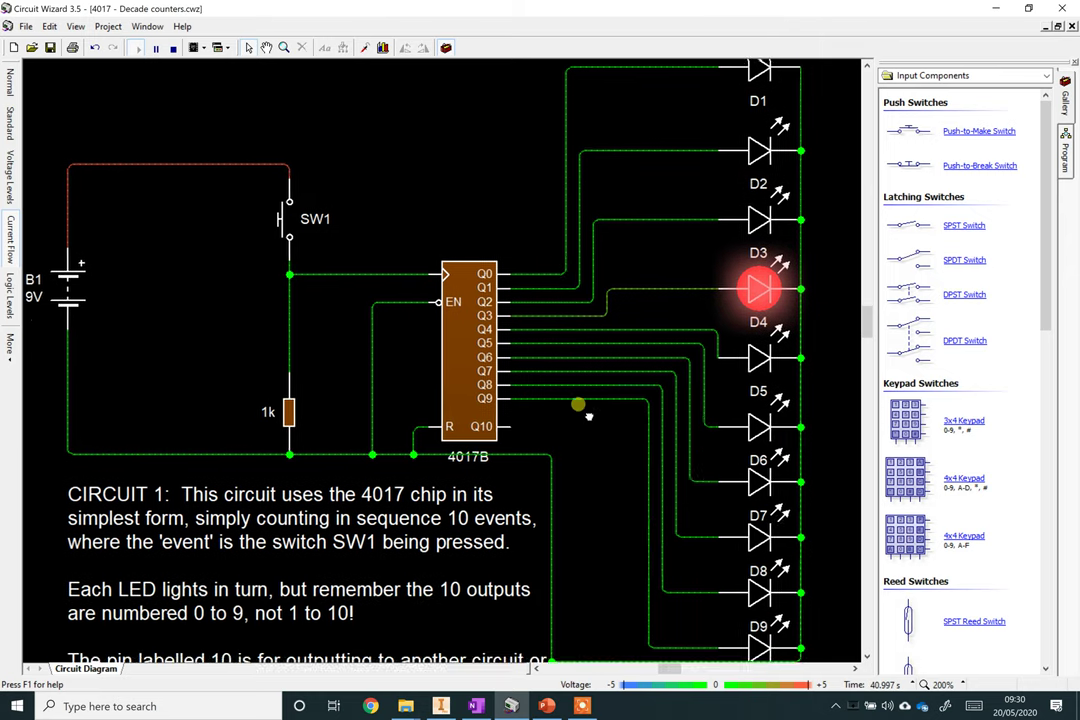
pyautogui.scroll(-1, 579, 406)
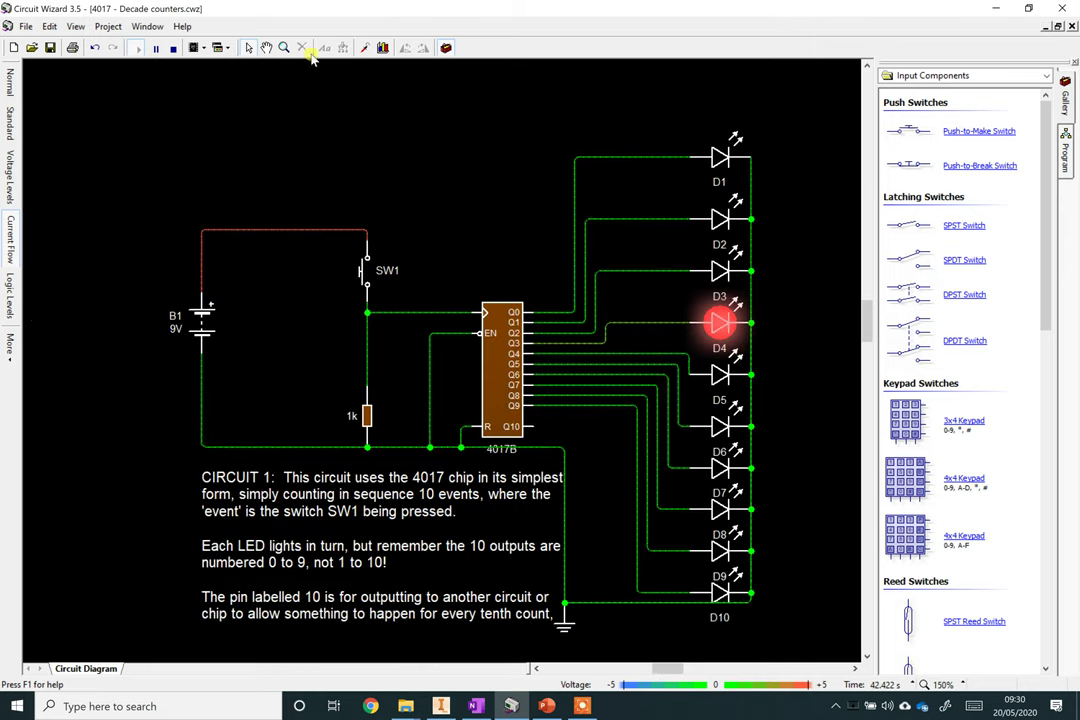
# Open the voltage graph and probe the wire between SW1 and the 4017.
pyautogui.click(383, 47)
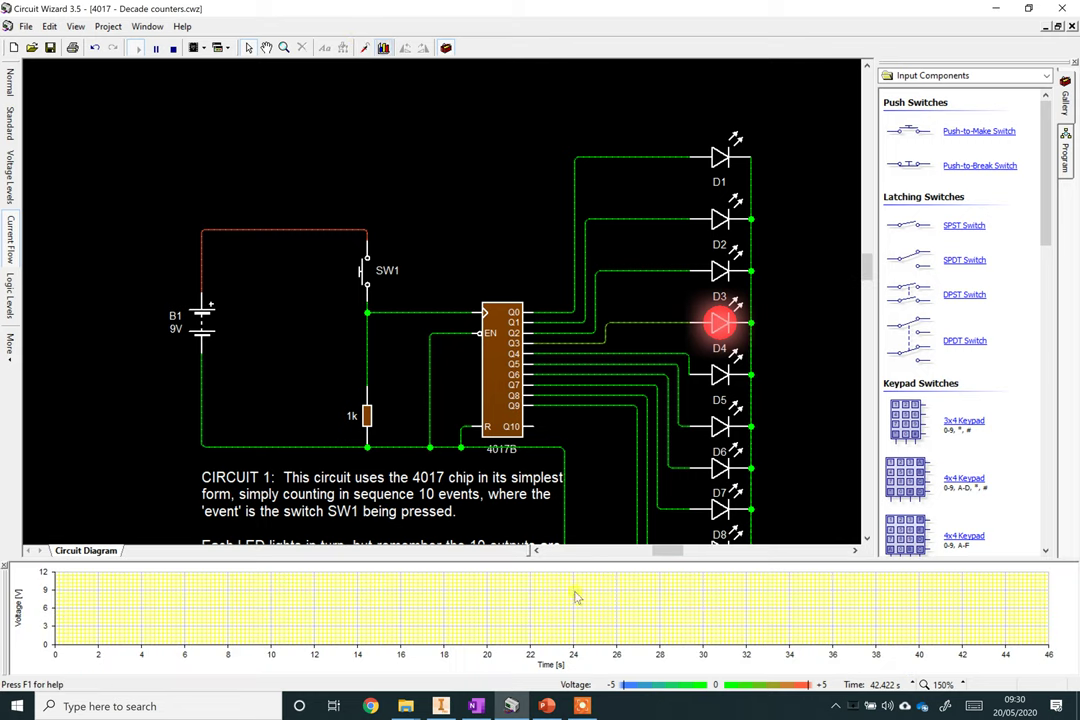
pyautogui.click(366, 47)
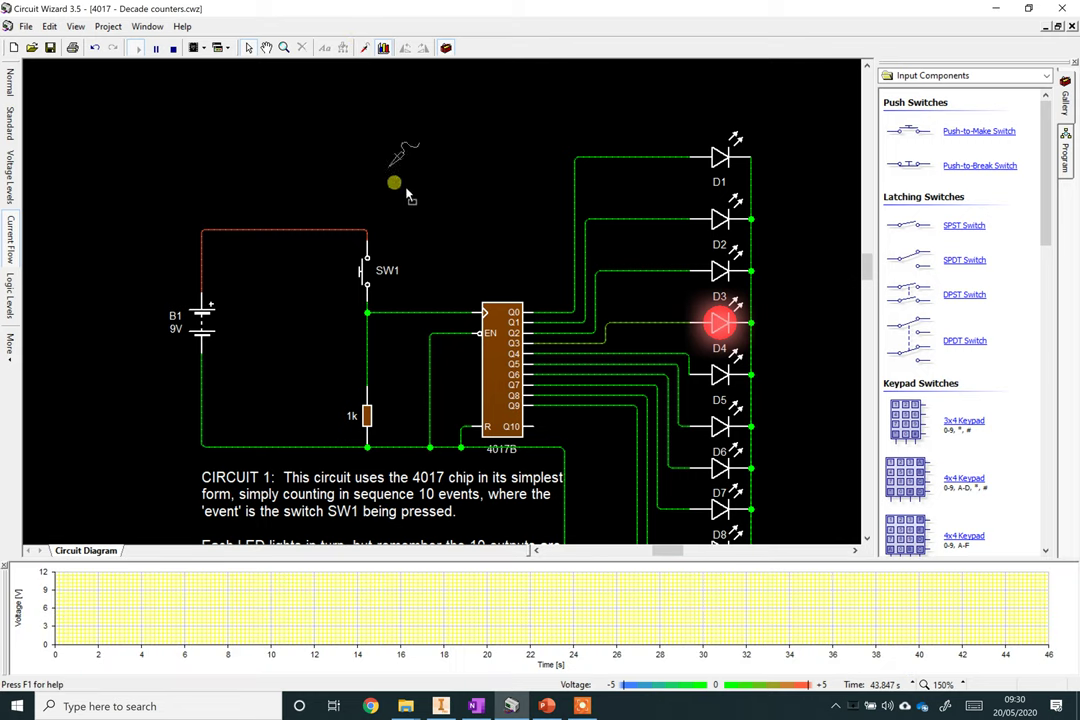
pyautogui.click(410, 303)
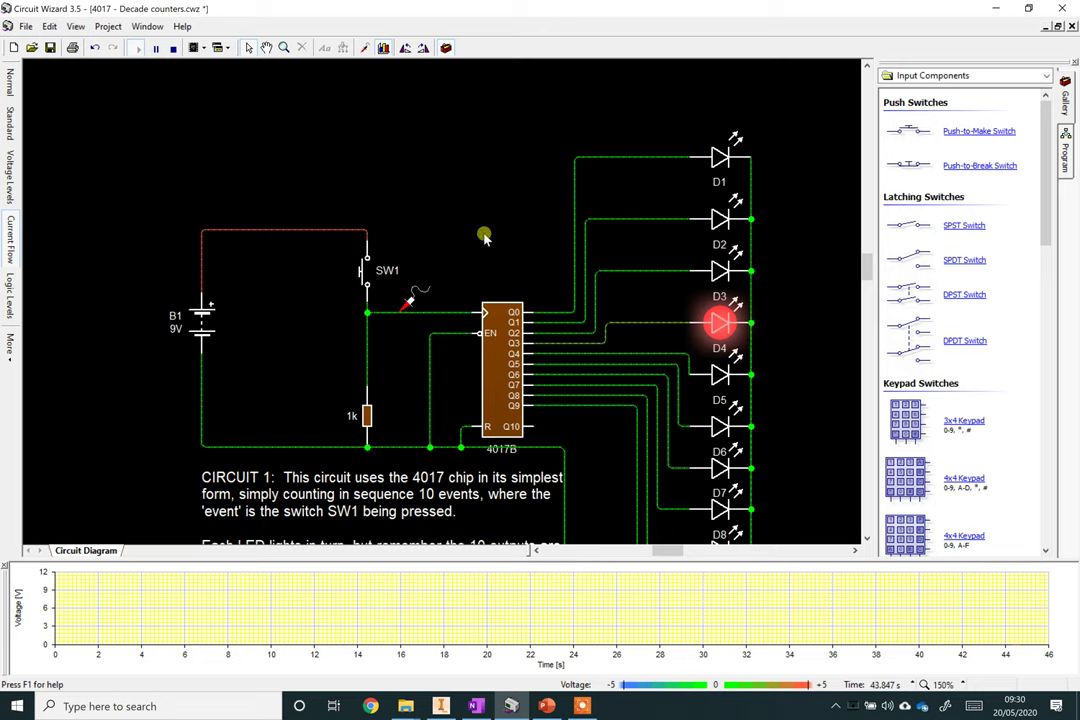
# Pulse SW1 three times, stepping the count through D5 and D6 to D7.
pyautogui.click(364, 284)
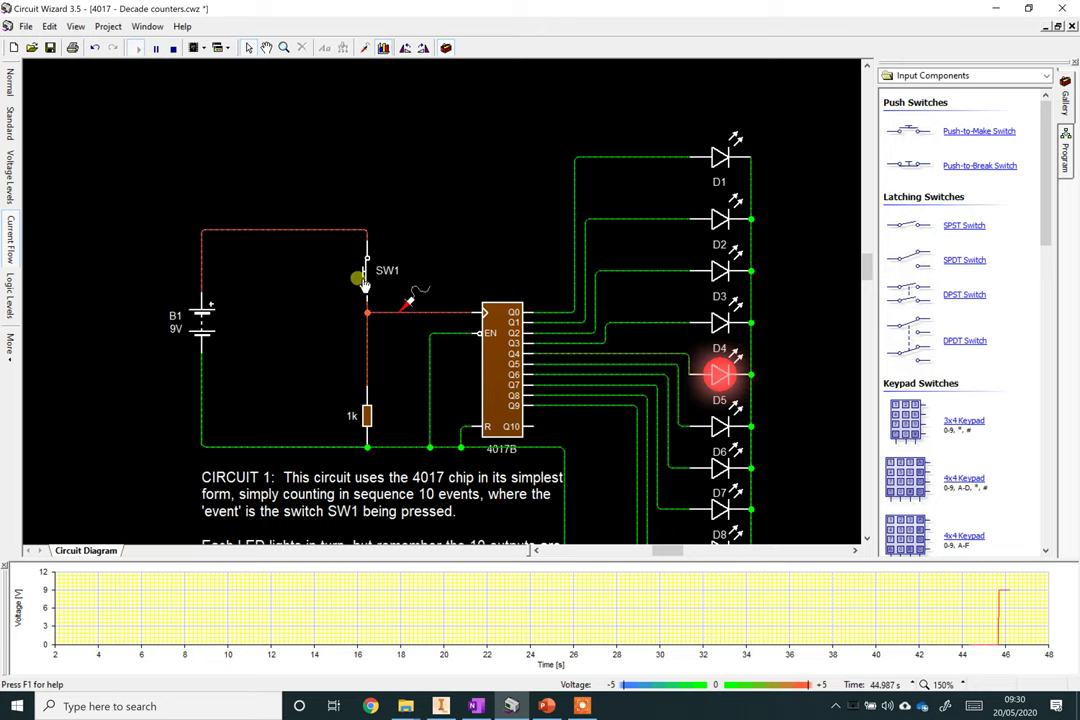
pyautogui.click(364, 284)
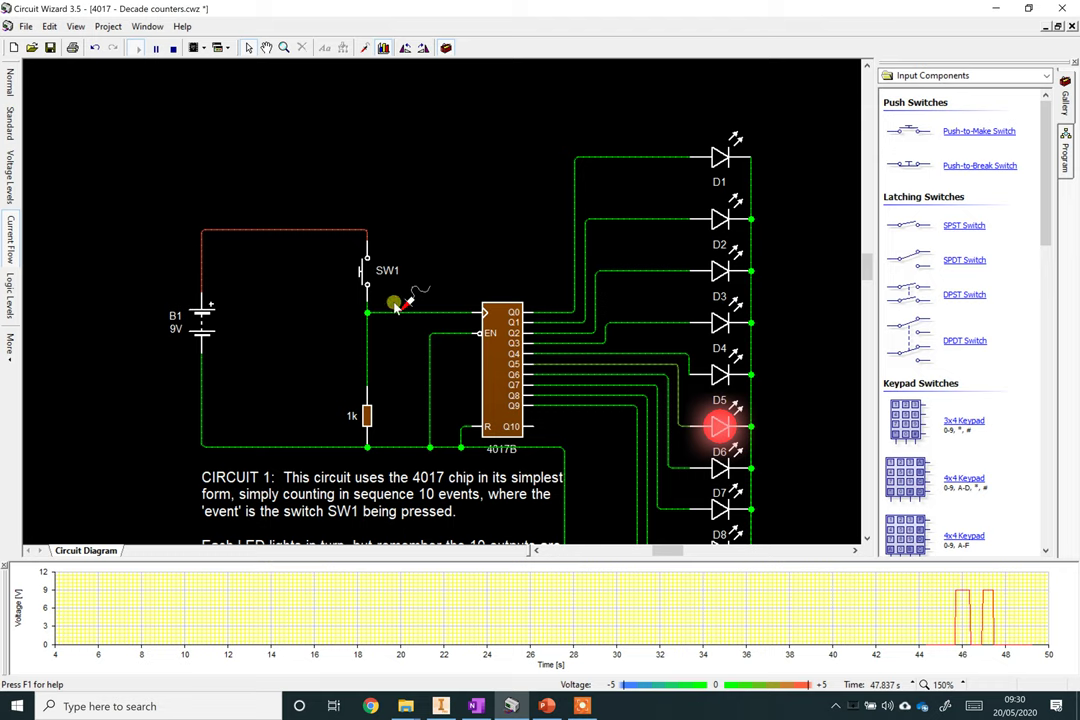
pyautogui.click(364, 282)
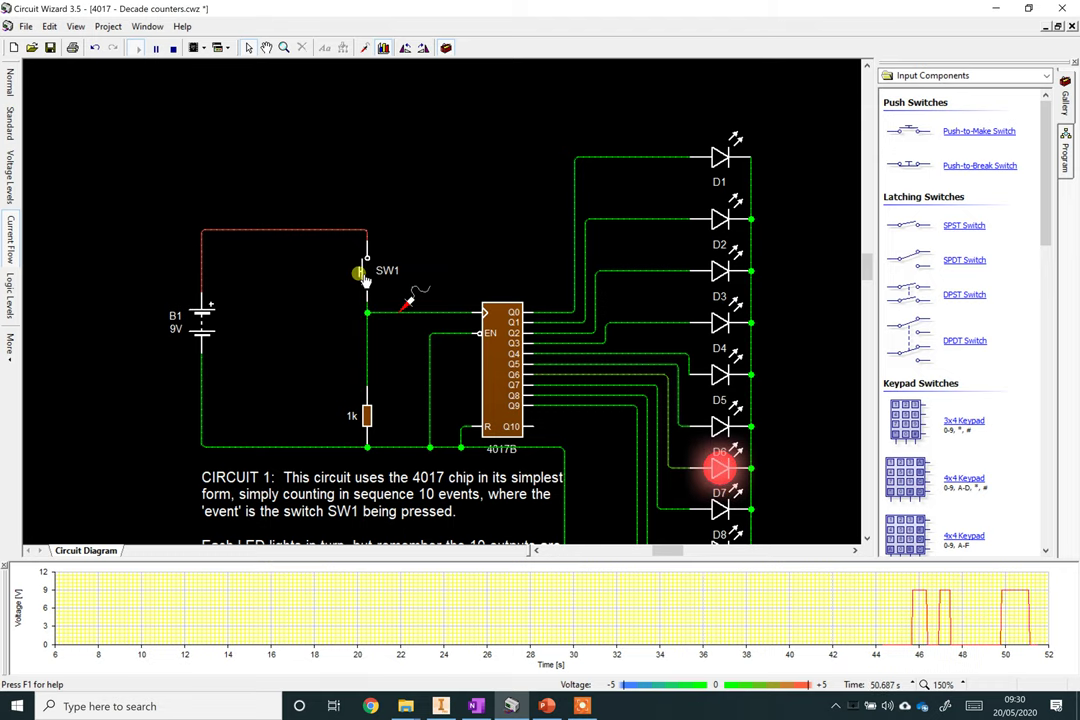
# Pulse SW1 nine more times, wrapping the count past D10 to D1 and on to D6.
pyautogui.click(364, 282)
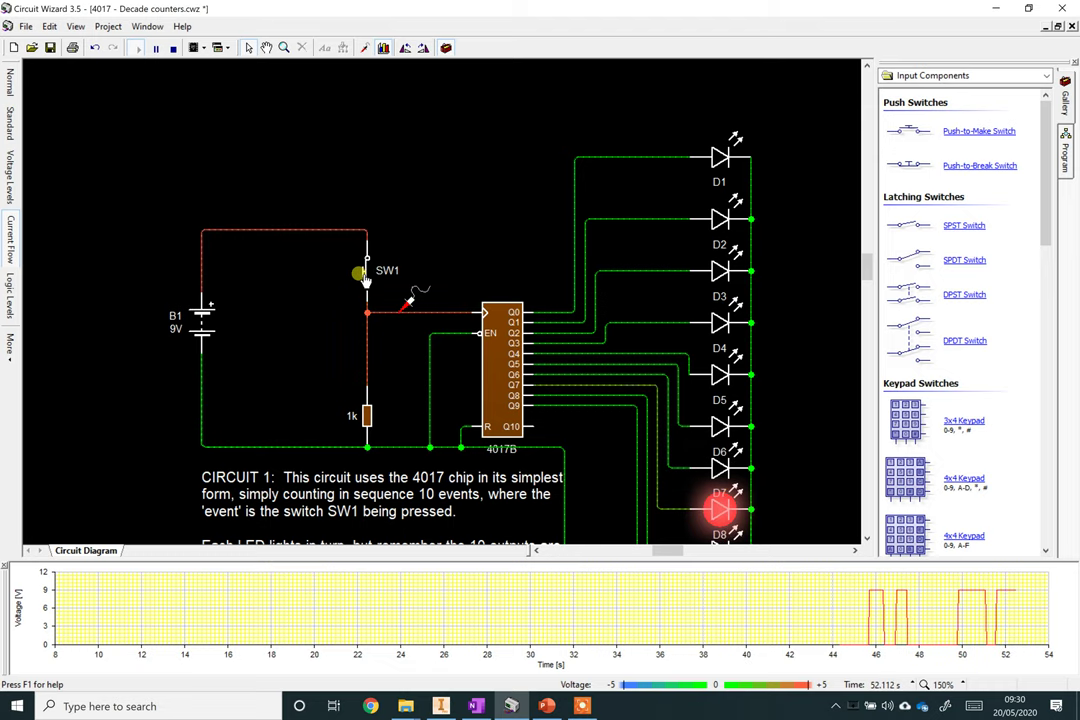
pyautogui.click(364, 282)
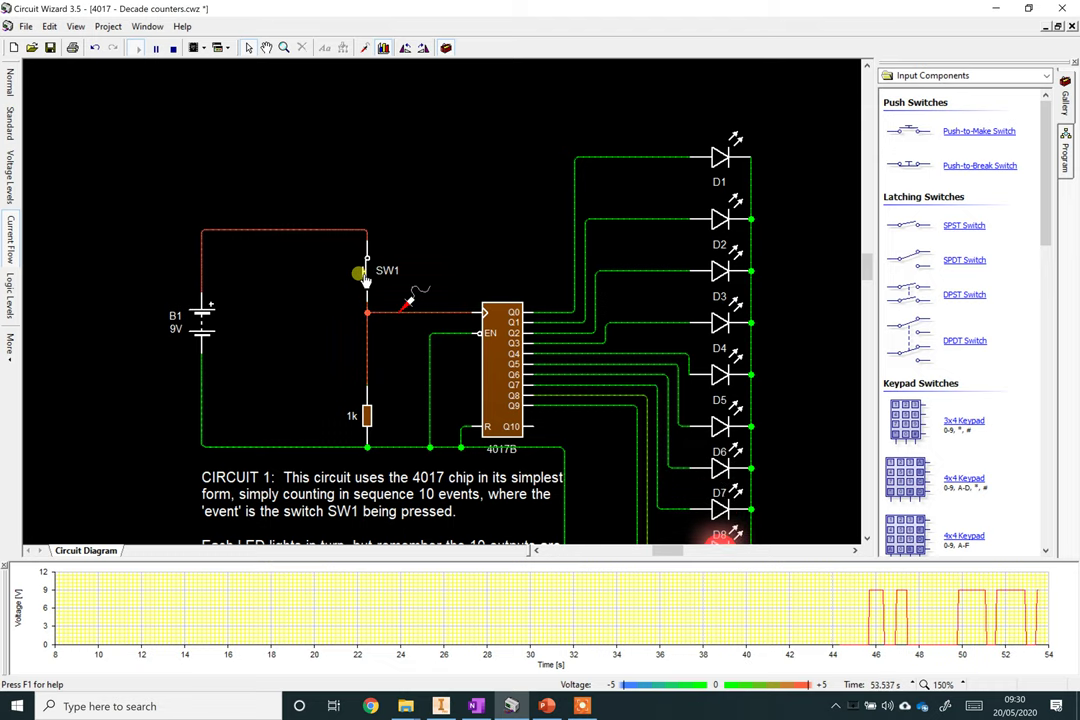
pyautogui.click(364, 282)
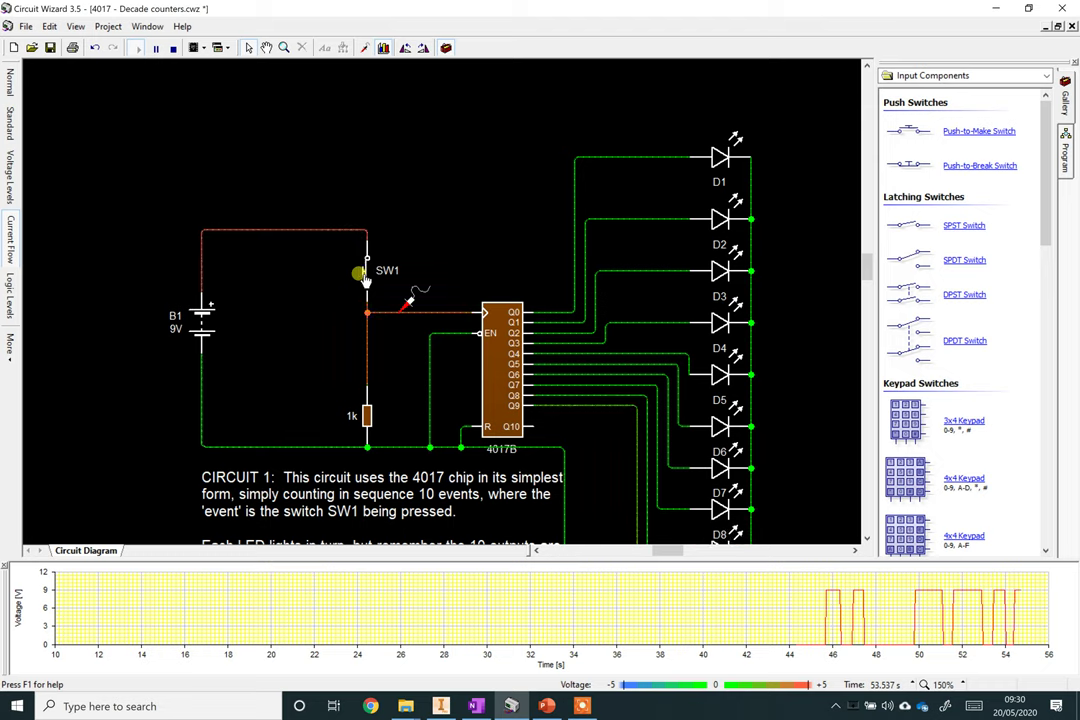
pyautogui.click(364, 282)
pyautogui.click(364, 282)
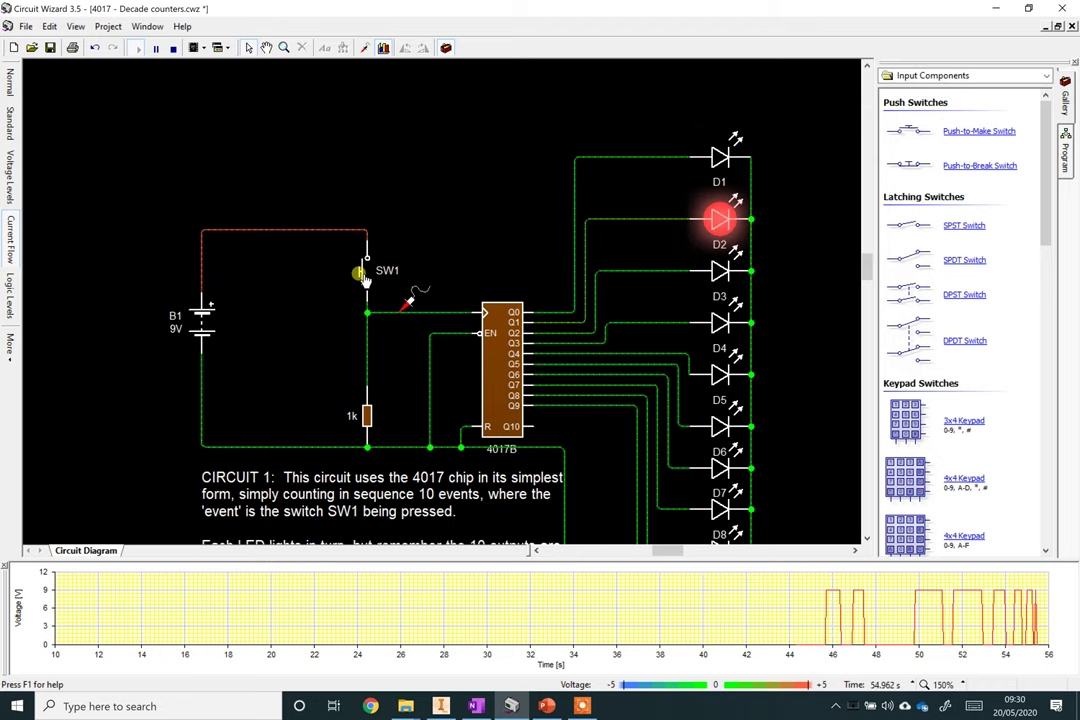
pyautogui.click(364, 282)
pyautogui.click(364, 282)
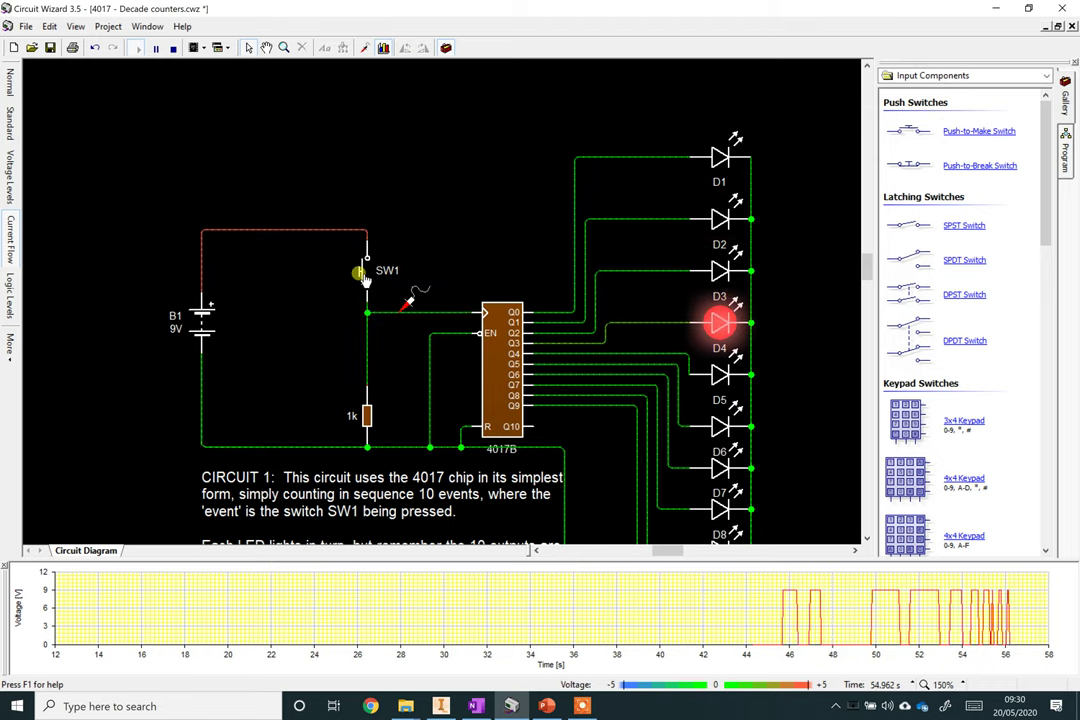
pyautogui.click(364, 282)
pyautogui.click(364, 282)
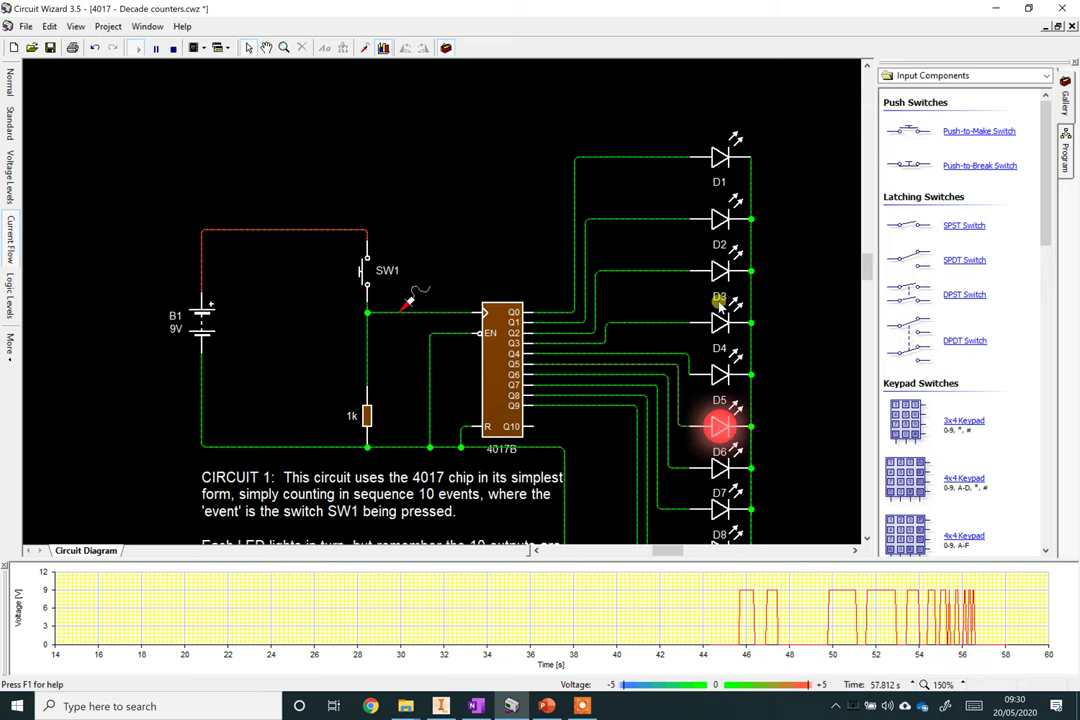
# Stop the simulation and delete switch SW1 with its supply wire.
pyautogui.click(175, 49)
pyautogui.scroll(-2, 451, 284)
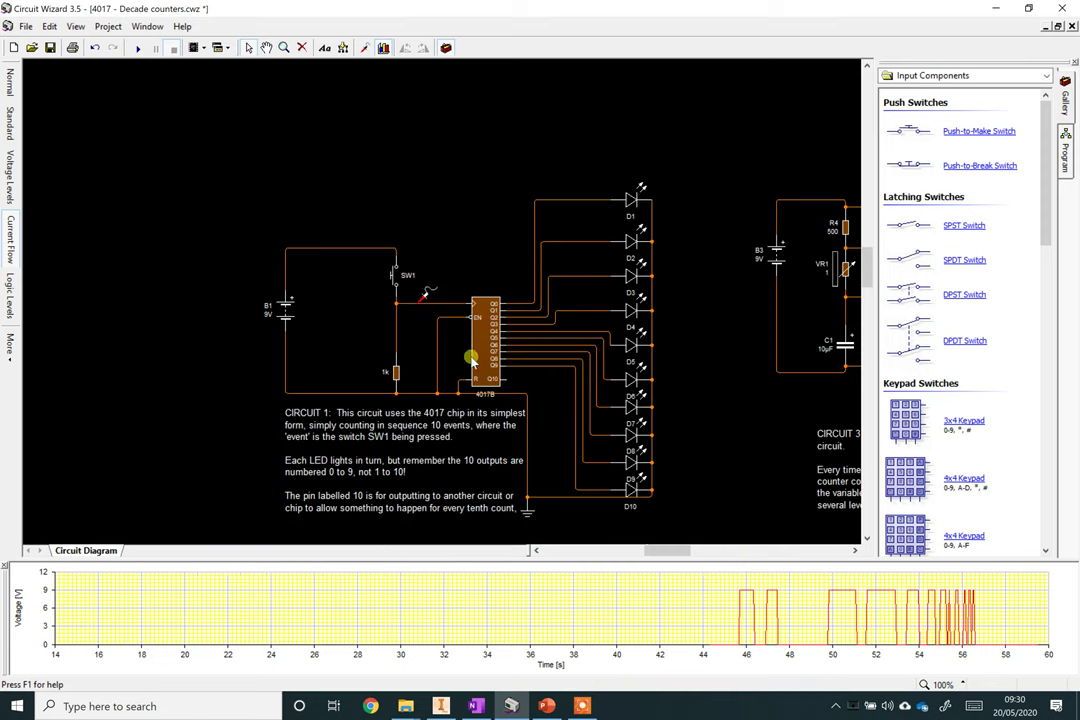
pyautogui.scroll(2, 550, 456)
pyautogui.moveTo(625, 470); pyautogui.dragTo(598, 475)
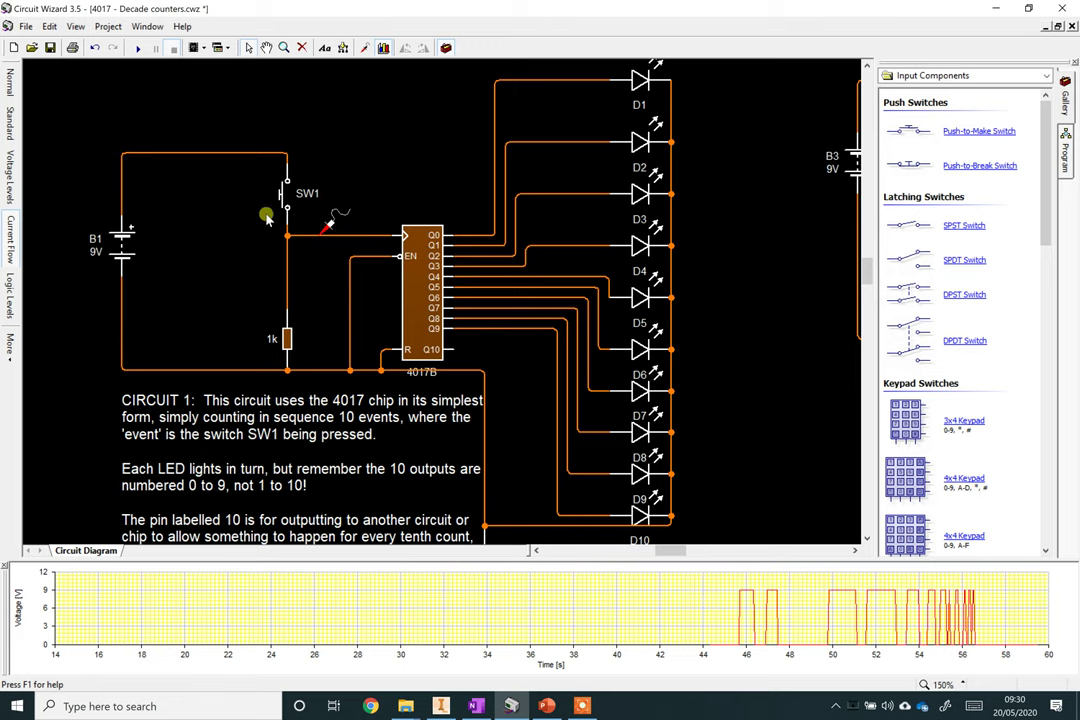
pyautogui.click(289, 192)
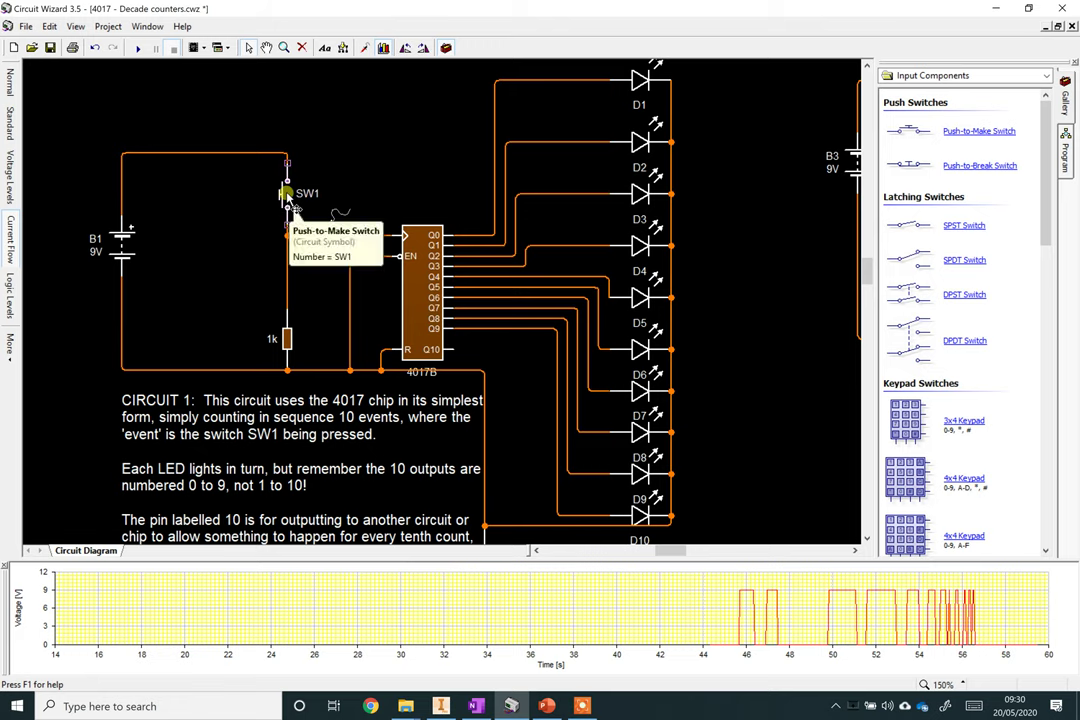
pyautogui.press('Delete')
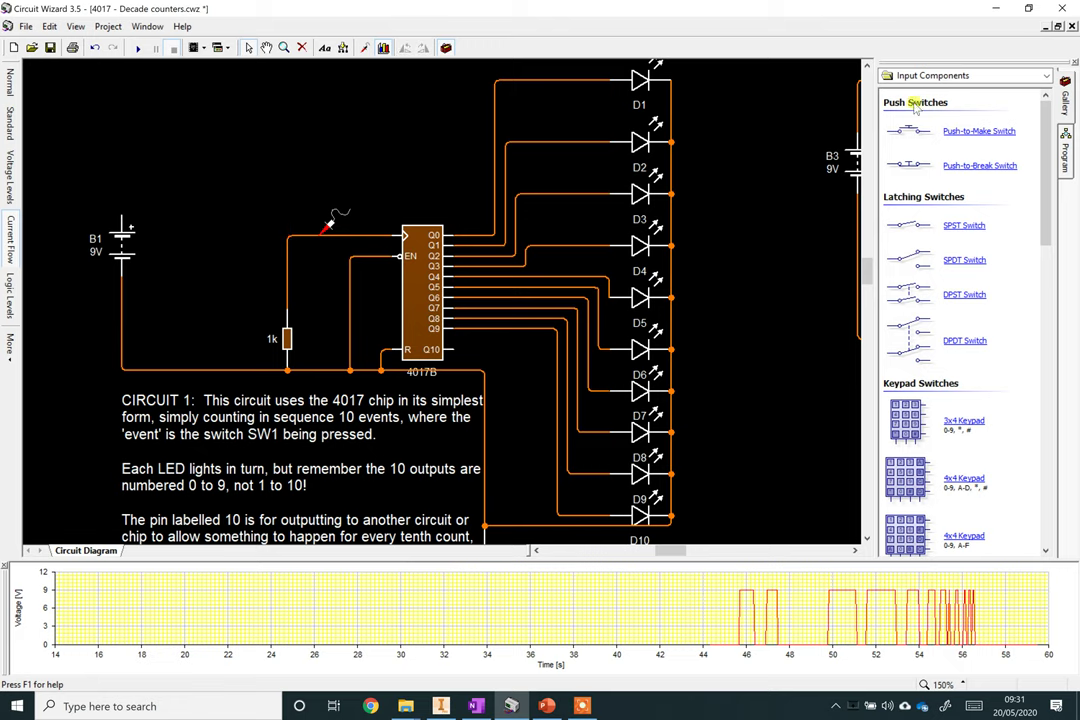
# Place an LDR from Sensors above the 1k resistor and wire it to B1's positive terminal.
pyautogui.click(958, 78)
pyautogui.click(935, 114)
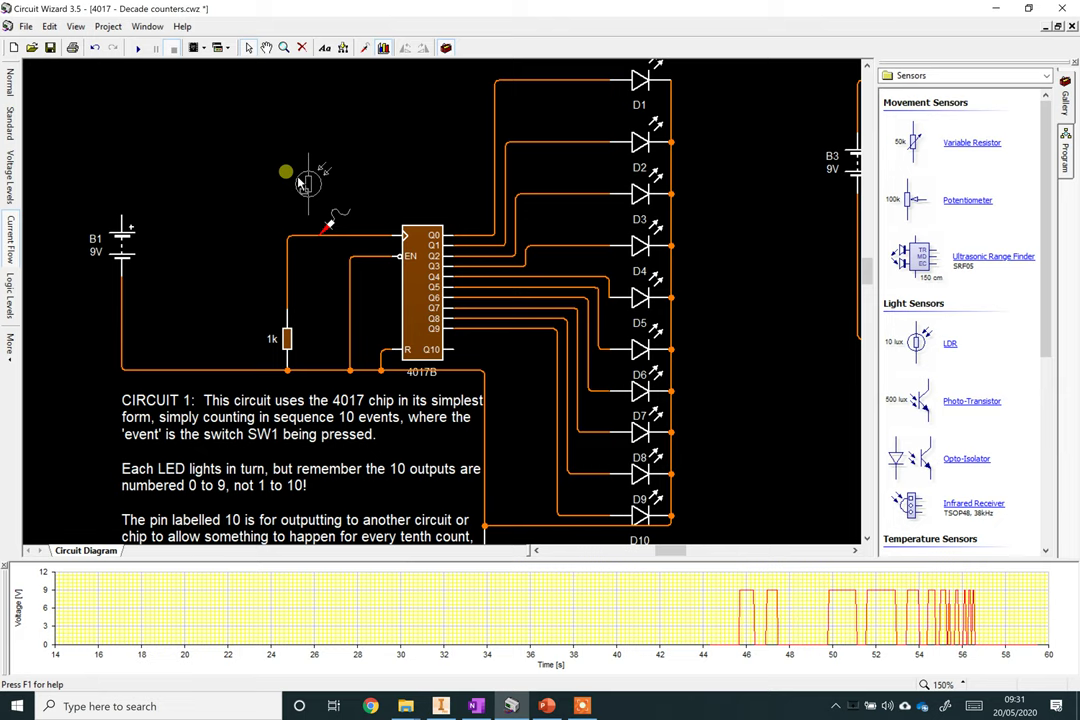
pyautogui.click(288, 188)
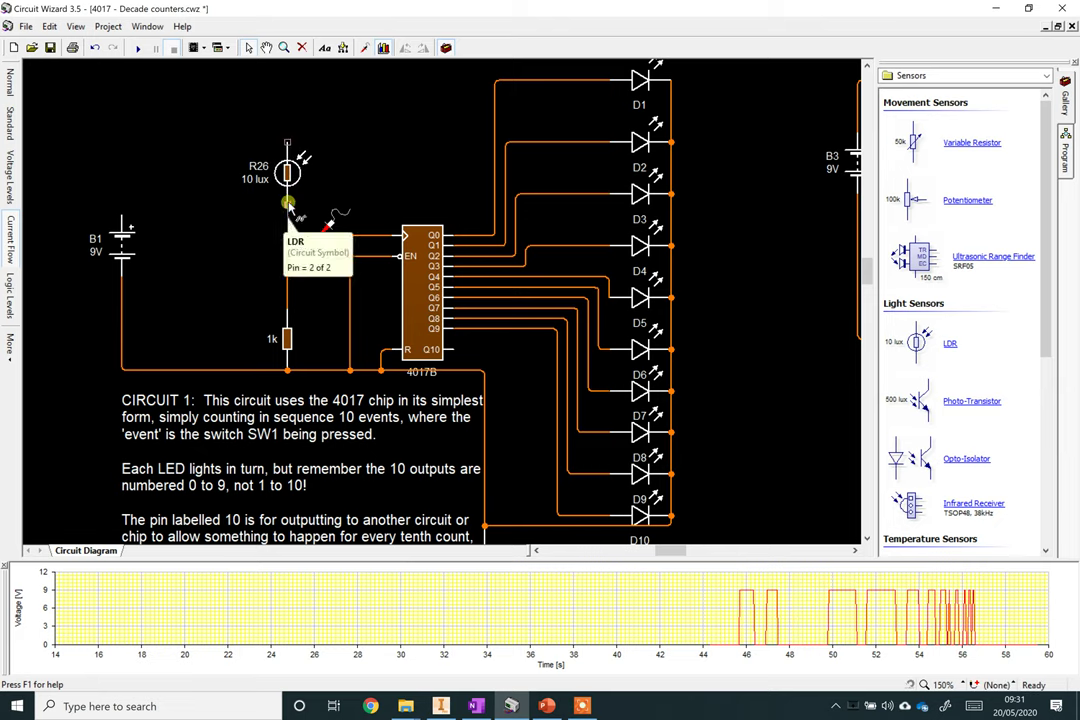
pyautogui.moveTo(281, 128); pyautogui.dragTo(122, 222)
# Change the 1k resistor to 100k and restart the simulation.
pyautogui.doubleClick(287, 338)
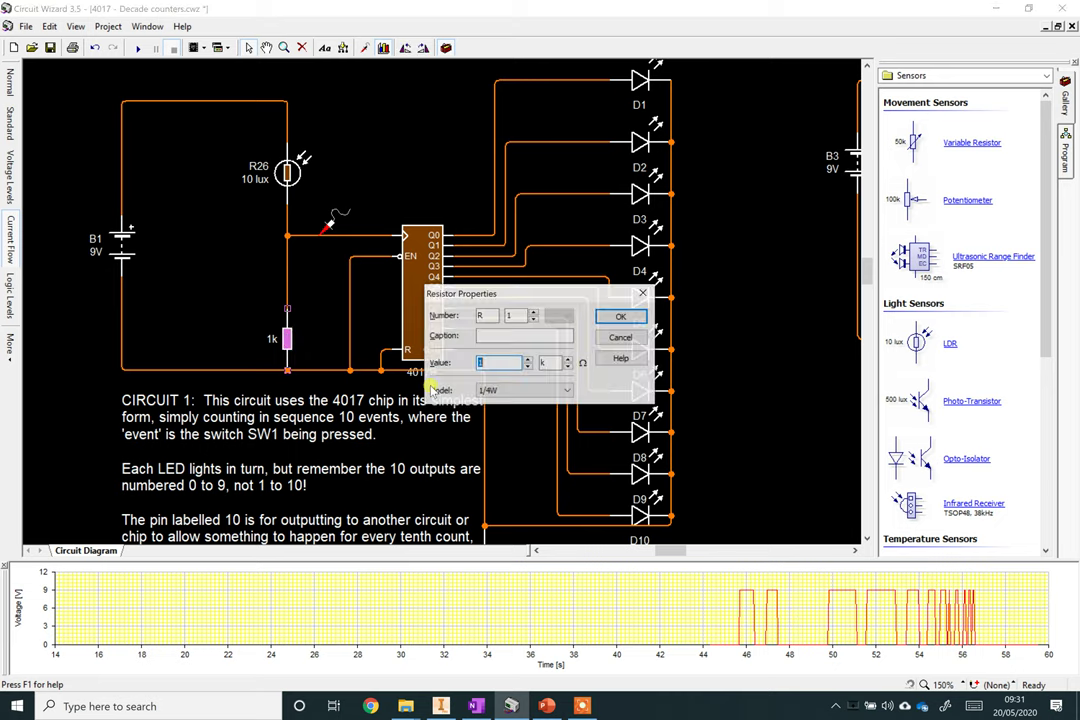
pyautogui.write('100')
pyautogui.press('Return')
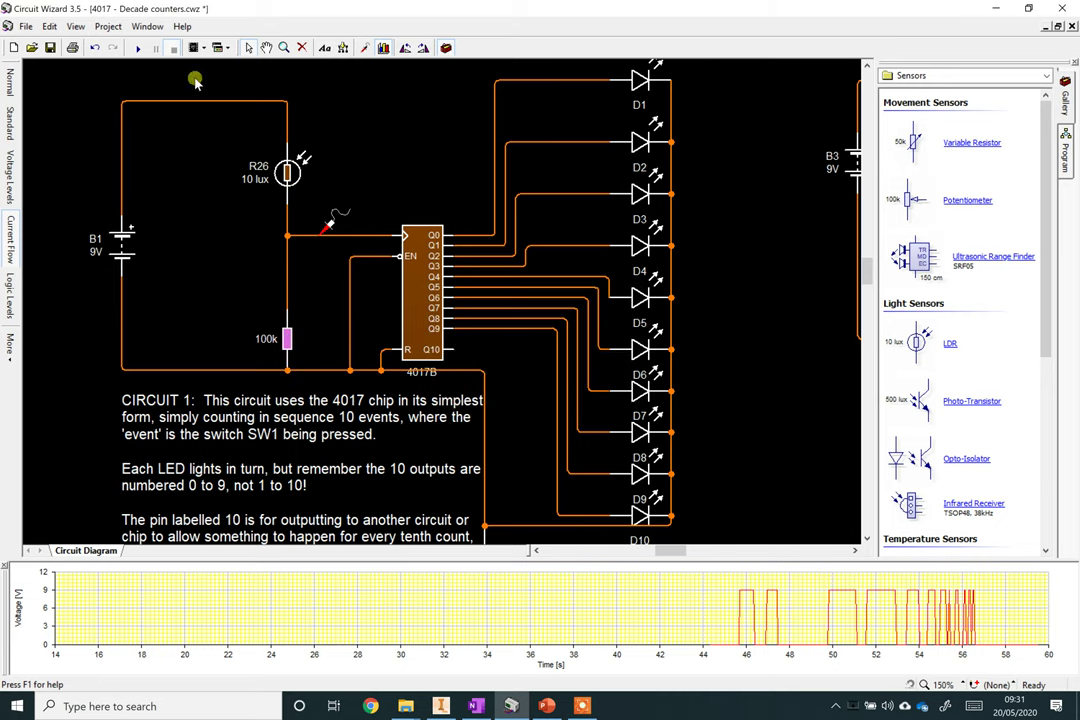
pyautogui.click(137, 47)
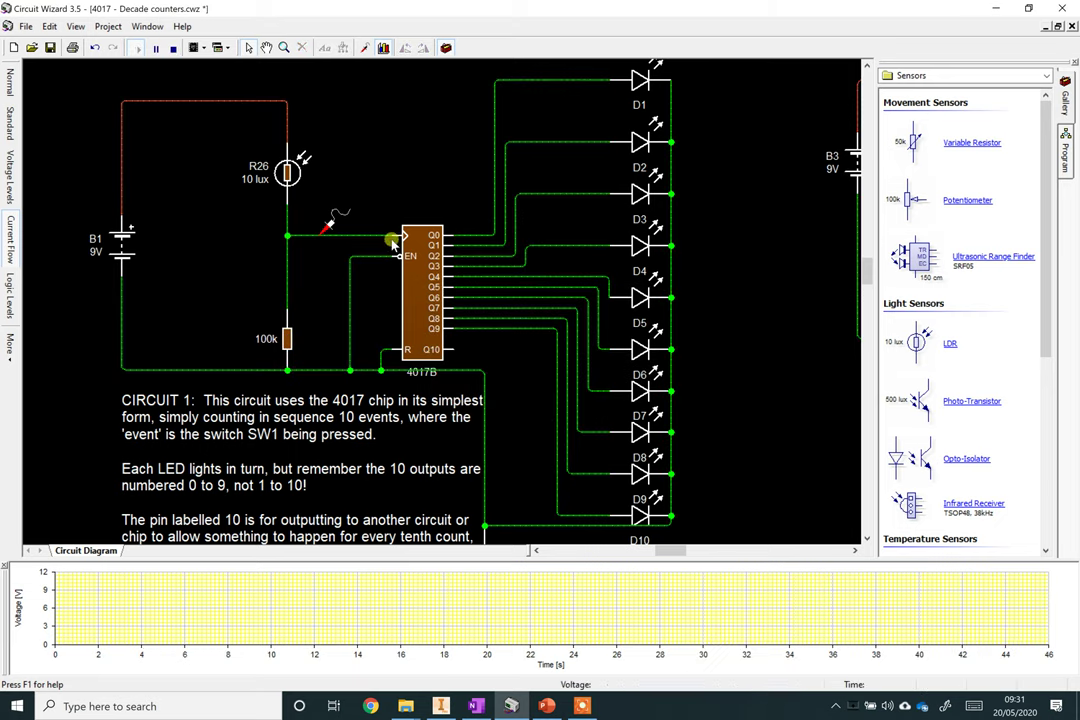
# Slide LDR R26's light level between 10 and 1000 lux so light changes clock the counter.
pyautogui.click(287, 174)
pyautogui.moveTo(345, 313); pyautogui.dragTo(348, 248)
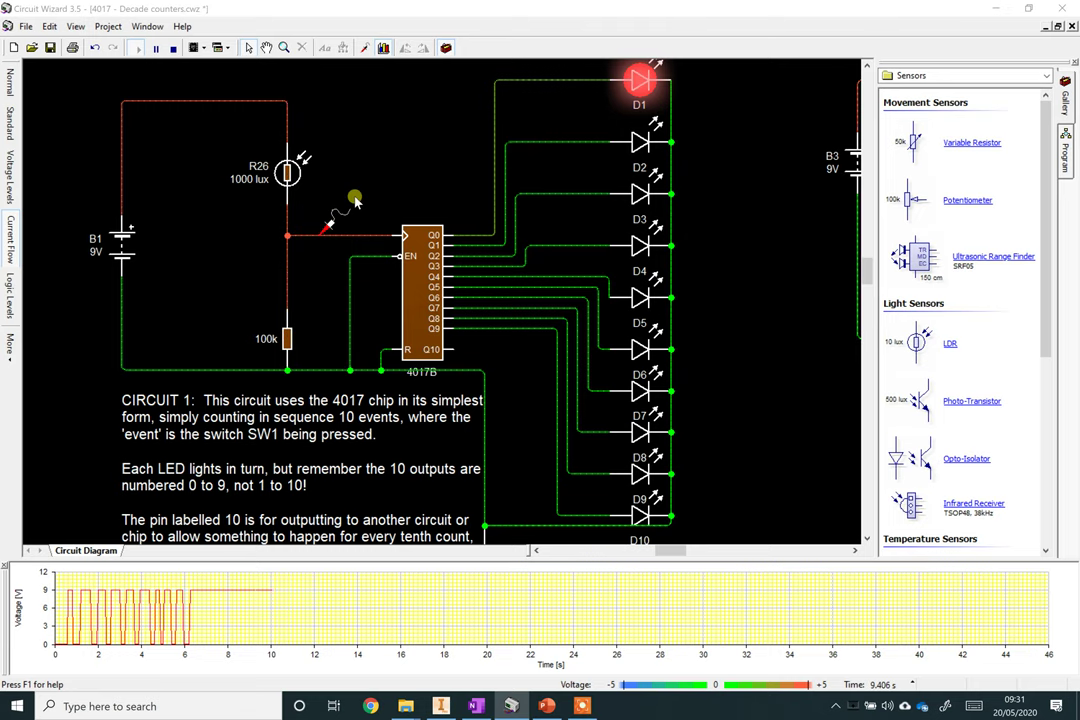
pyautogui.click(302, 178)
pyautogui.moveTo(342, 252); pyautogui.dragTo(345, 193)
pyautogui.click(385, 128)
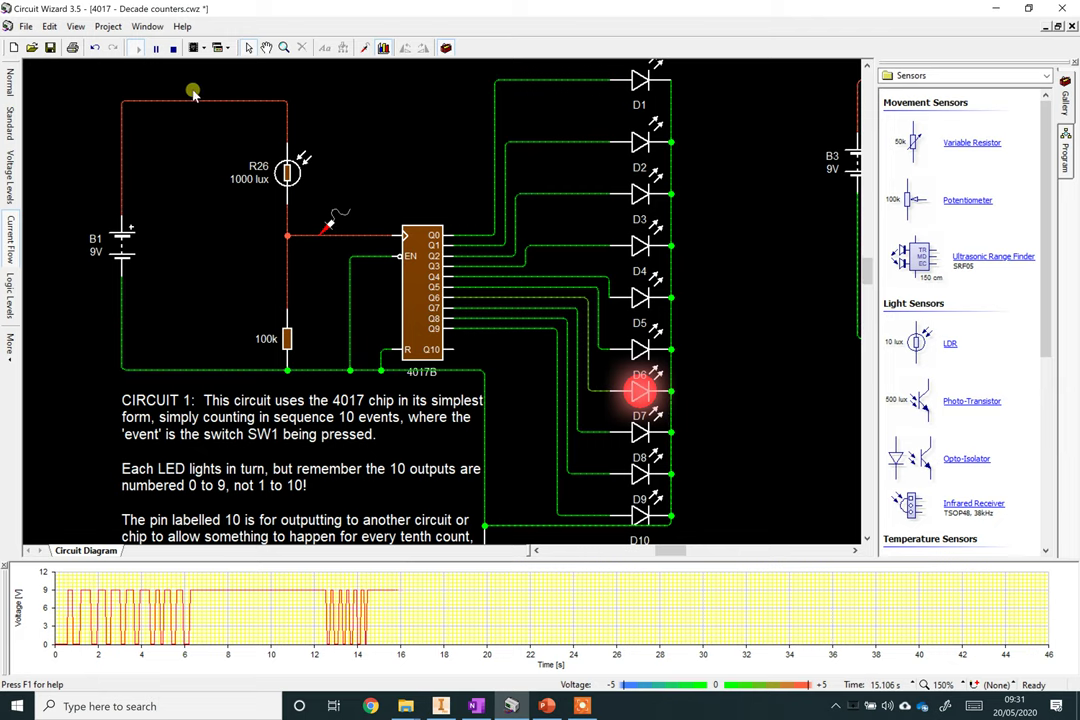
# Stop the simulation and replace the LDR with thermistor R26, wired above the 100k resistor.
pyautogui.click(173, 47)
pyautogui.moveTo(200, 100); pyautogui.dragTo(300, 205)
pyautogui.press('Delete')
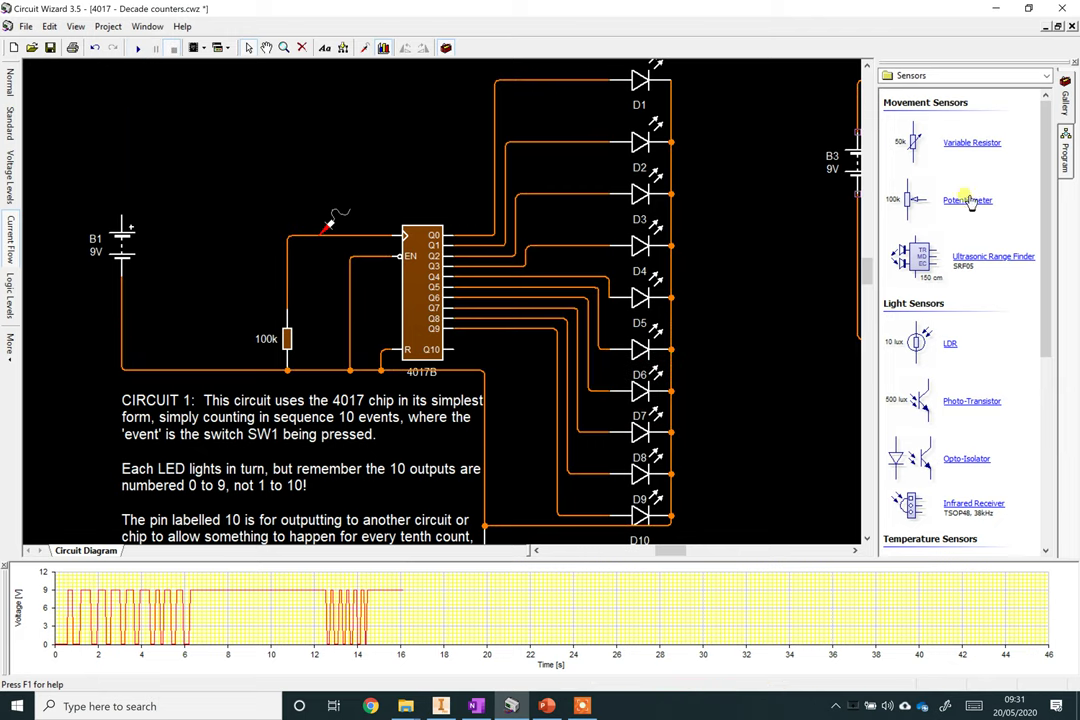
pyautogui.scroll(-2, 958, 252)
pyautogui.moveTo(912, 108); pyautogui.dragTo(285, 188)
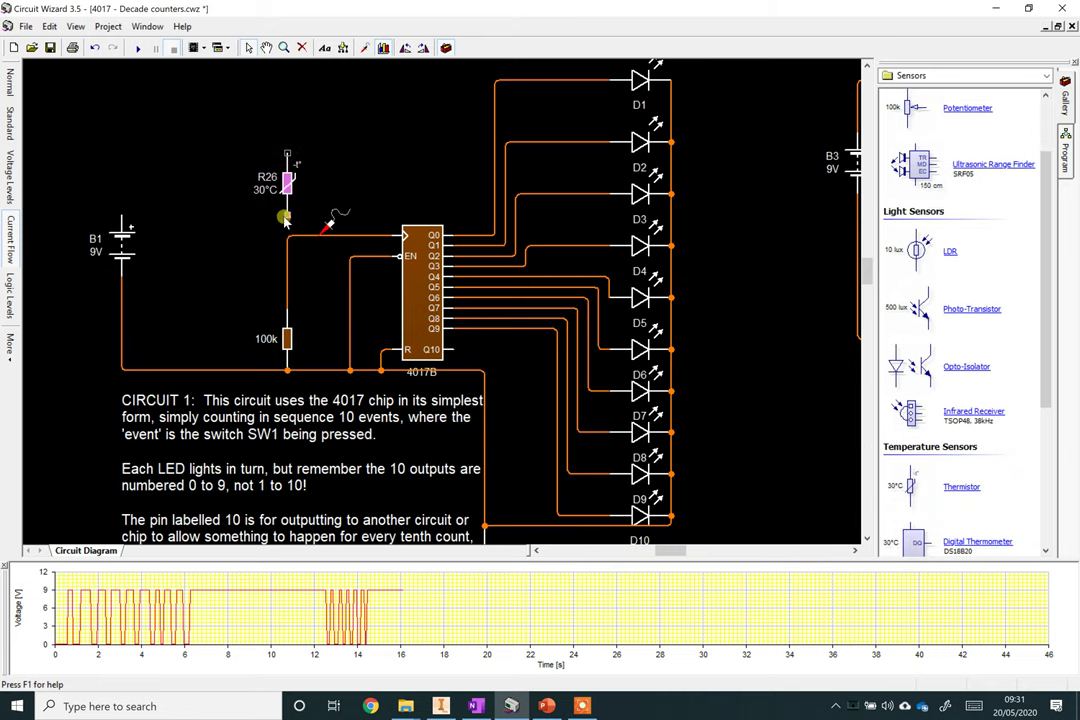
pyautogui.moveTo(287, 237)
pyautogui.mouseDown()
pyautogui.moveTo(285, 135)
pyautogui.moveTo(115, 65)
pyautogui.moveTo(100, 75)
pyautogui.moveTo(100, 170)
pyautogui.moveTo(118, 218)
pyautogui.mouseUp()
# Run the simulation and raise thermistor R26's temperature to 80°C.
pyautogui.click(137, 47)
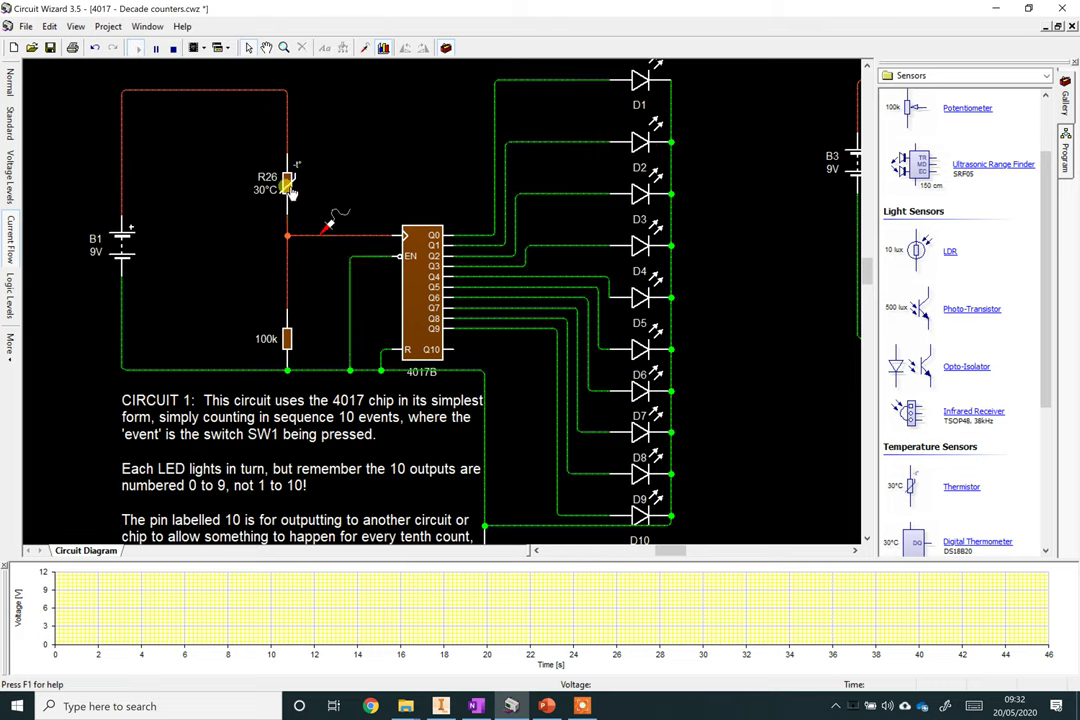
pyautogui.moveTo(287, 185)
pyautogui.moveTo(336, 272)
pyautogui.mouseDown()
pyautogui.moveTo(340, 285)
pyautogui.moveTo(340, 264)
pyautogui.moveTo(344, 298)
pyautogui.moveTo(343, 260)
pyautogui.moveTo(343, 310)
pyautogui.moveTo(343, 260)
pyautogui.mouseUp()
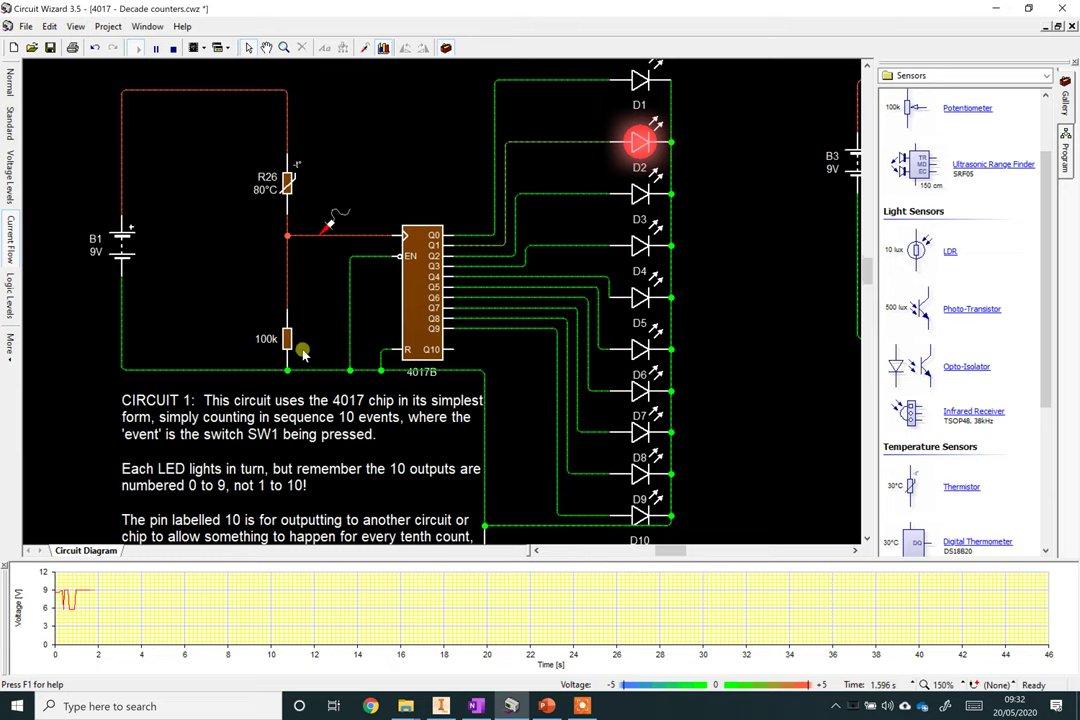
# Change the 100k pull-down resistor beneath R26 to 1k.
pyautogui.doubleClick(289, 341)
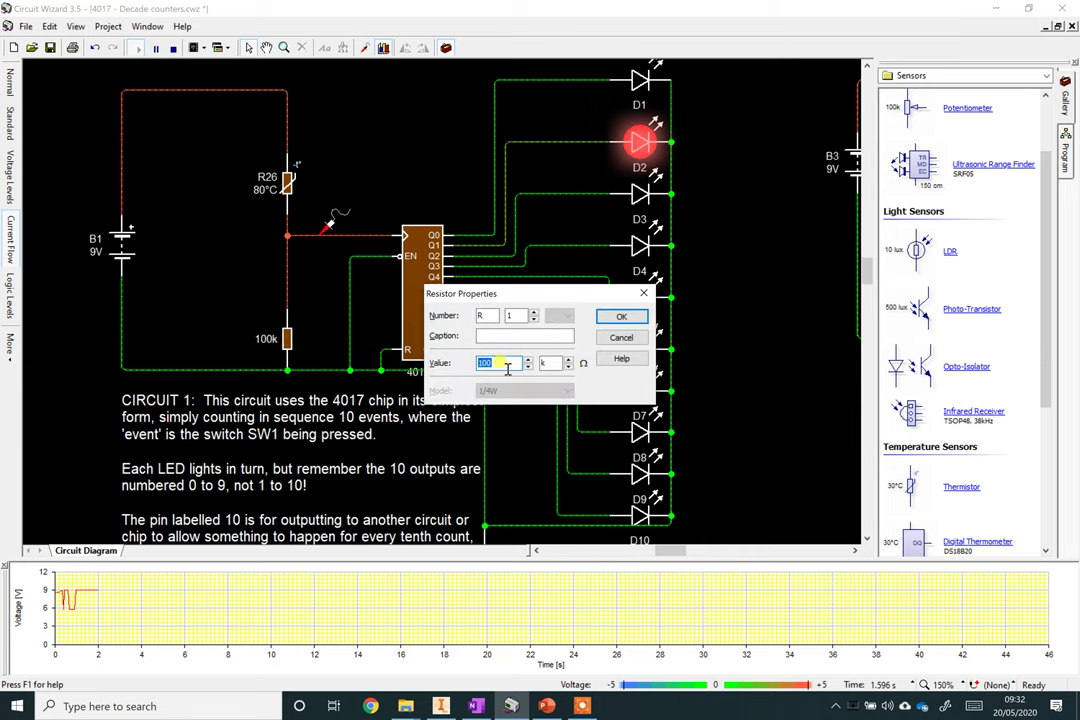
pyautogui.write('10')
pyautogui.press('BackSpace')
pyautogui.click(621, 316)
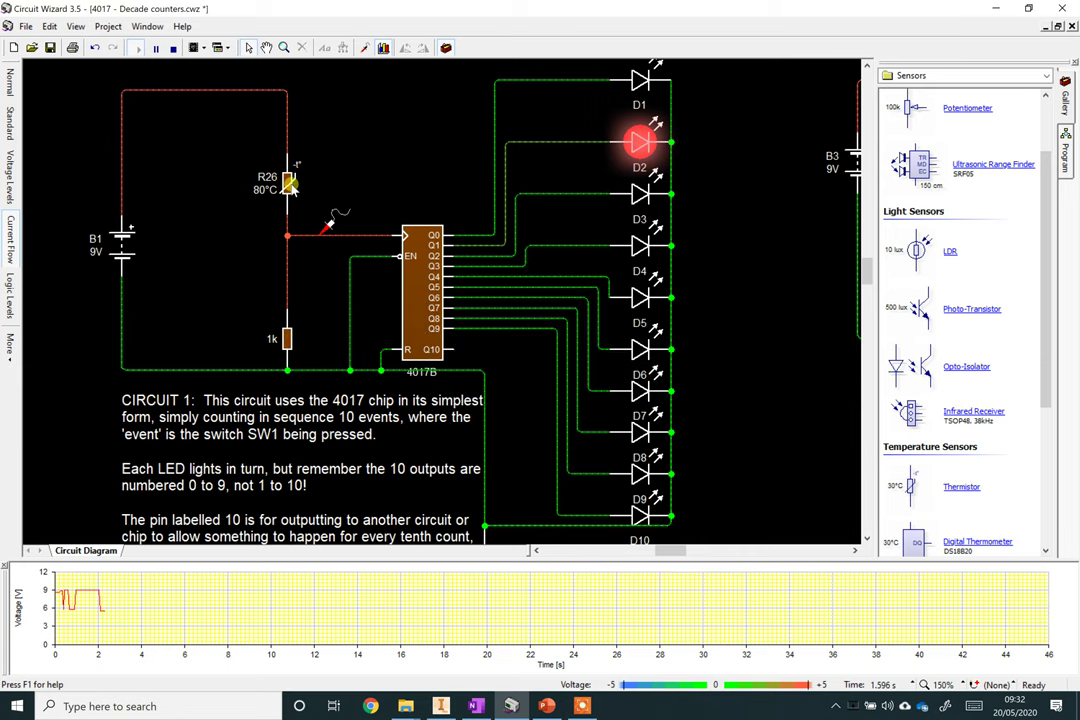
# Swing thermistor R26 repeatedly between -20°C and 80°C to step the lit LED to D10.
pyautogui.click(291, 188)
pyautogui.moveTo(342, 273); pyautogui.dragTo(347, 370)
pyautogui.moveTo(358, 287); pyautogui.dragTo(343, 330)
pyautogui.click(160, 470)
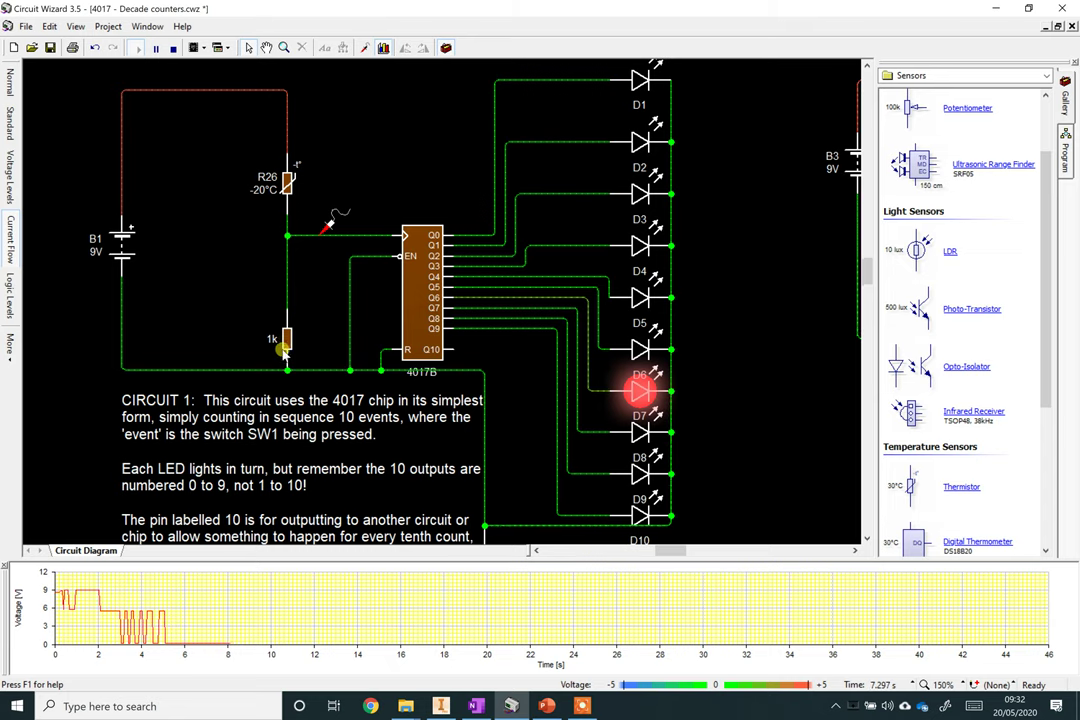
pyautogui.click(288, 183)
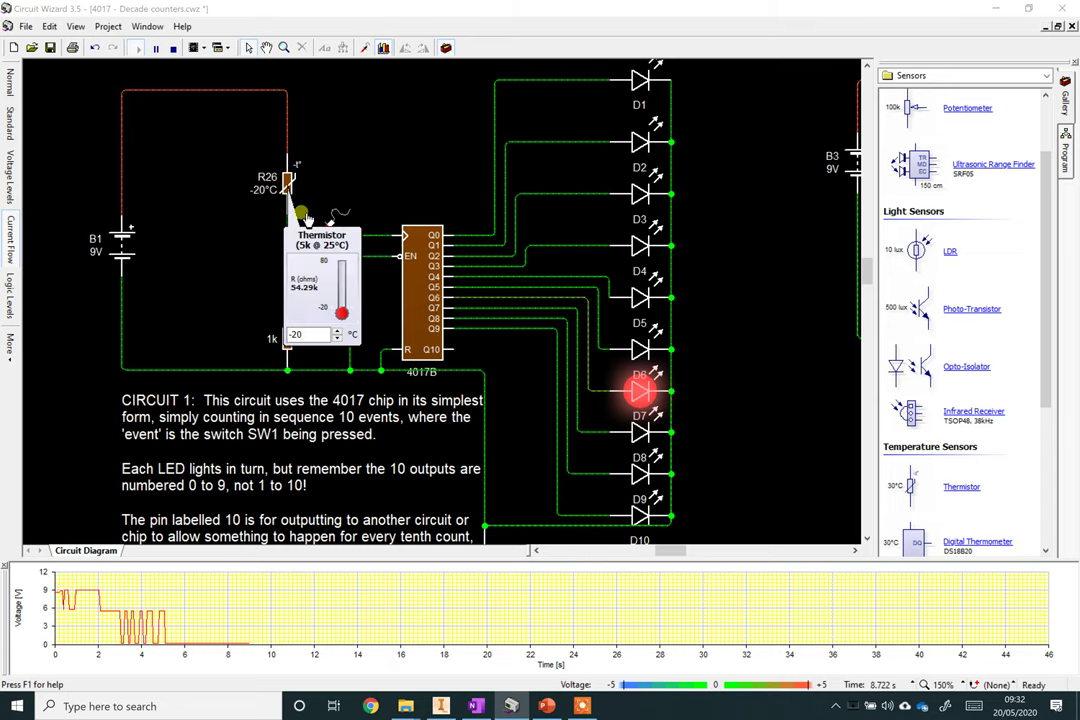
pyautogui.moveTo(340, 312); pyautogui.dragTo(369, 89)
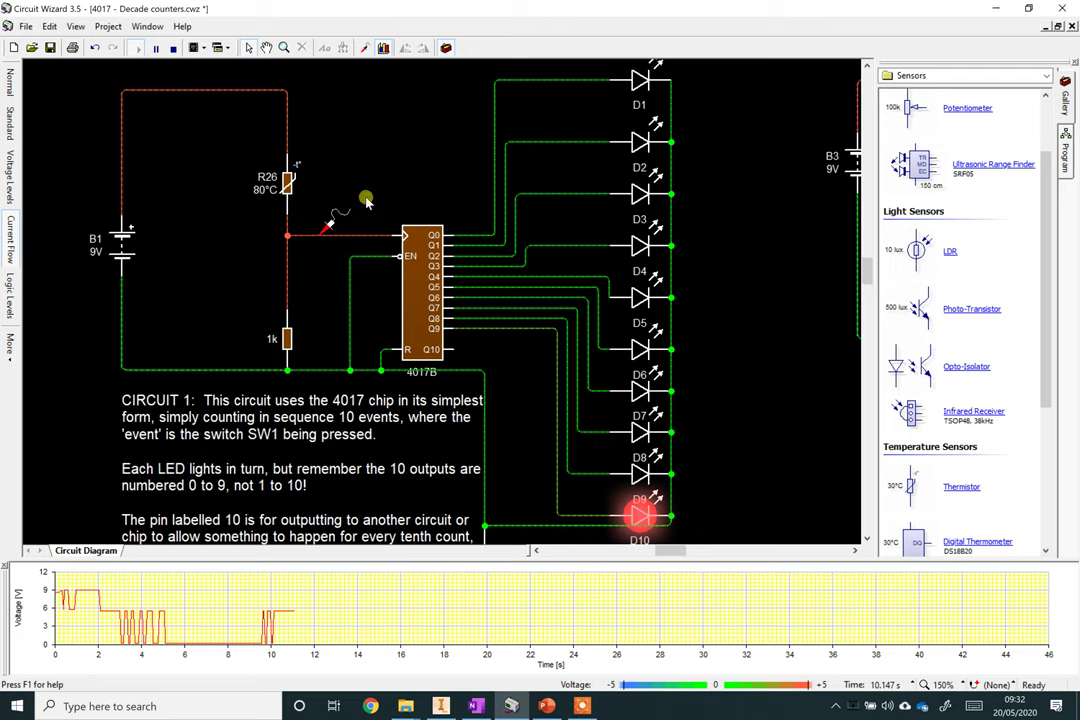
# Replace thermistor R26 with a vertical push-to-make switch SW1 wired to the battery positive.
pyautogui.press('F5')
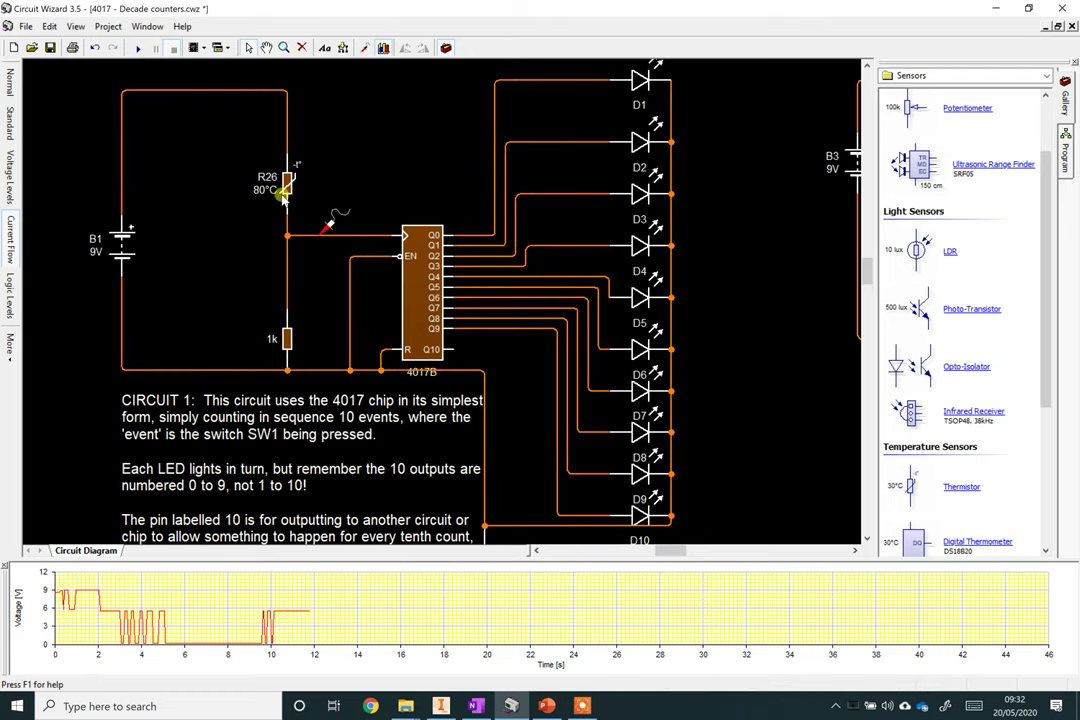
pyautogui.press('Delete')
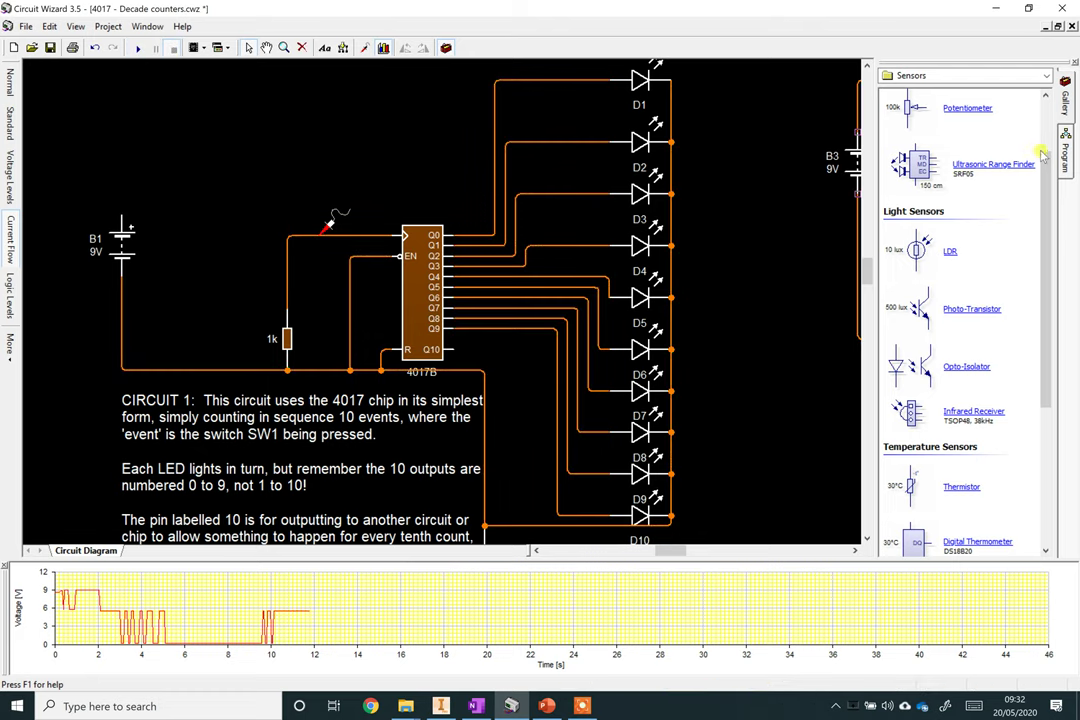
pyautogui.click(964, 75)
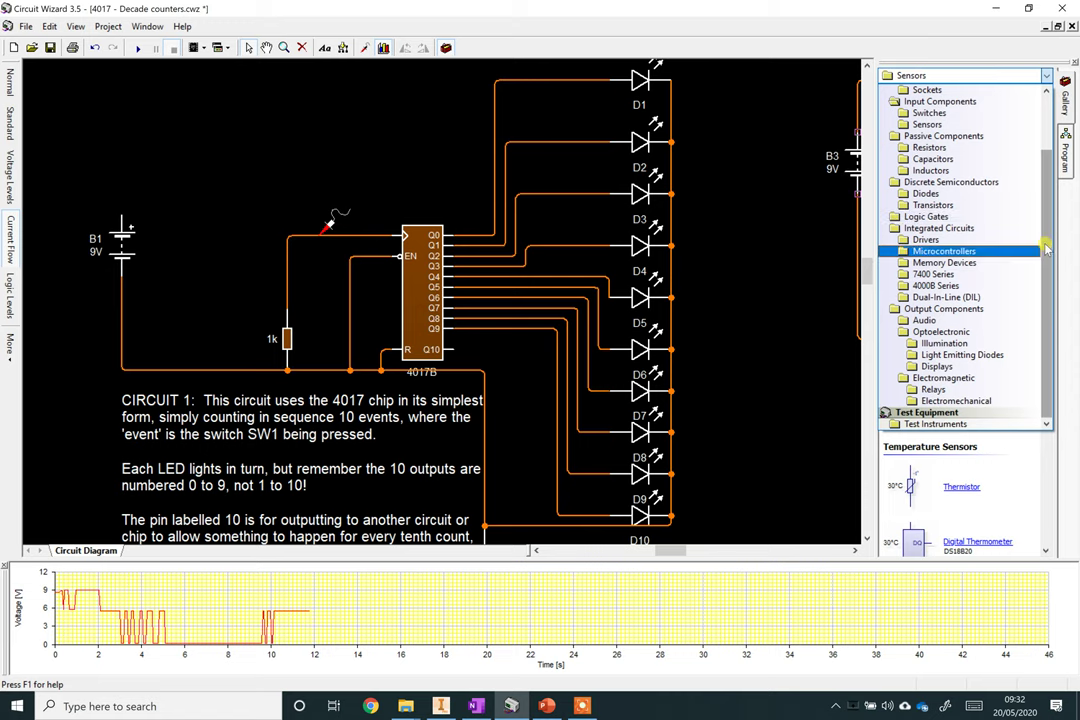
pyautogui.moveTo(1044, 313); pyautogui.dragTo(1048, 145)
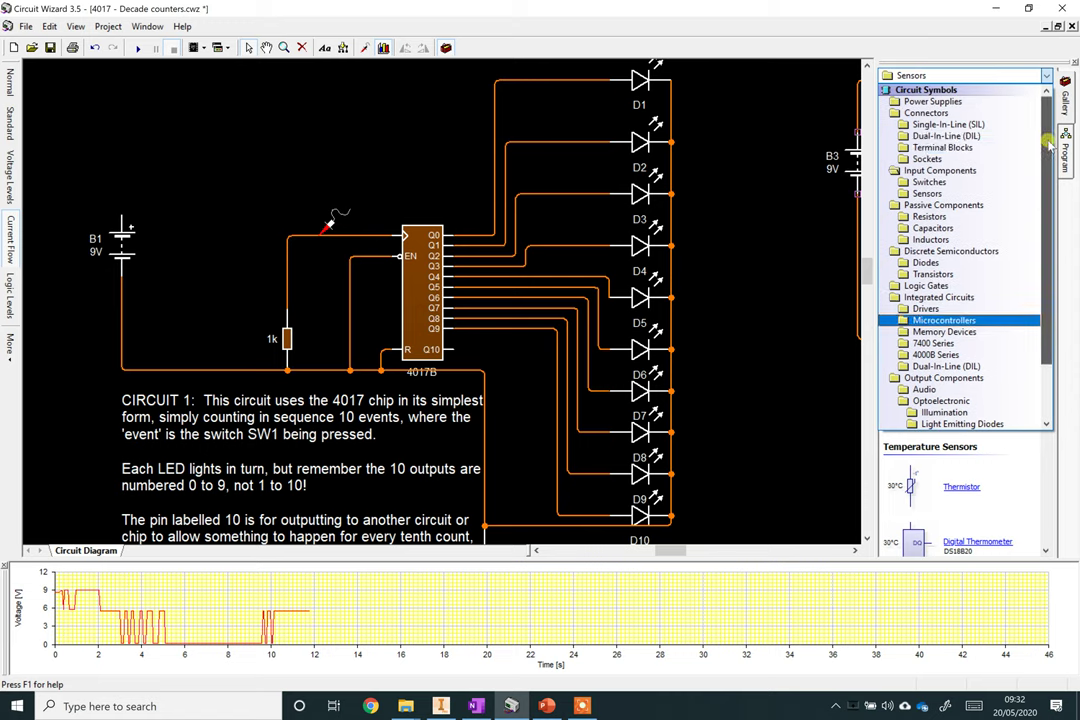
pyautogui.click(925, 182)
pyautogui.moveTo(913, 142)
pyautogui.mouseDown()
pyautogui.moveTo(229, 145)
pyautogui.moveTo(262, 150)
pyautogui.moveTo(284, 231)
pyautogui.mouseUp()
pyautogui.click(424, 48)
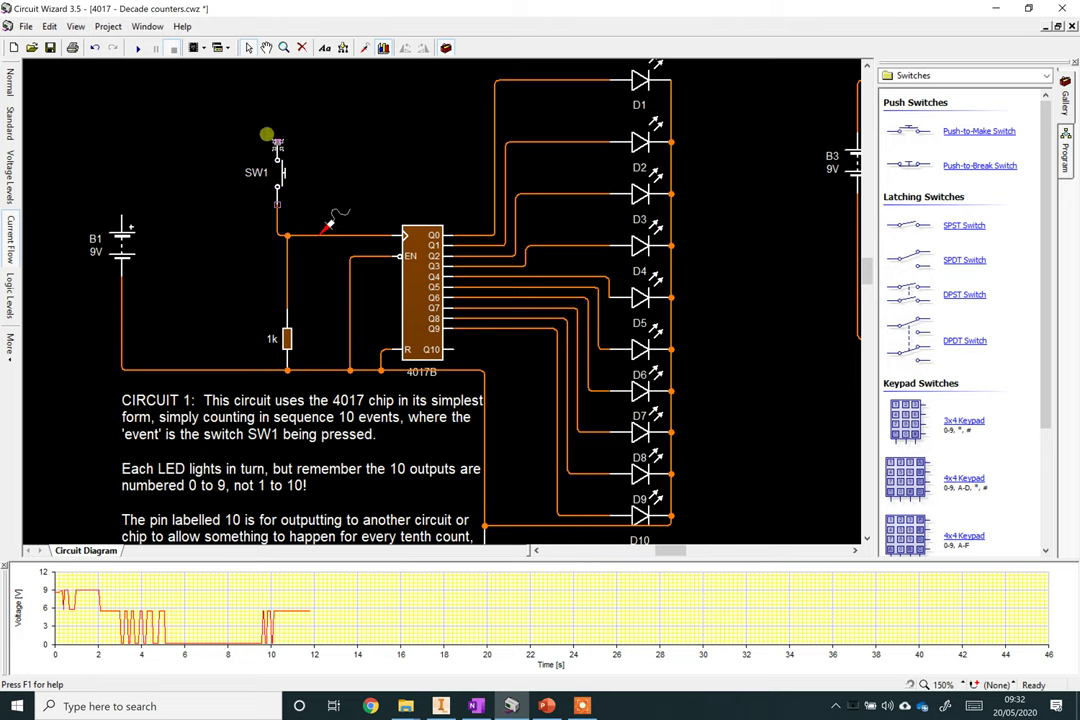
pyautogui.moveTo(270, 135)
pyautogui.mouseDown()
pyautogui.moveTo(125, 96)
pyautogui.moveTo(107, 107)
pyautogui.moveTo(108, 208)
pyautogui.mouseUp()
# Launch Microsoft Whiteboard from the pen workspace in the system tray.
pyautogui.click(836, 706)
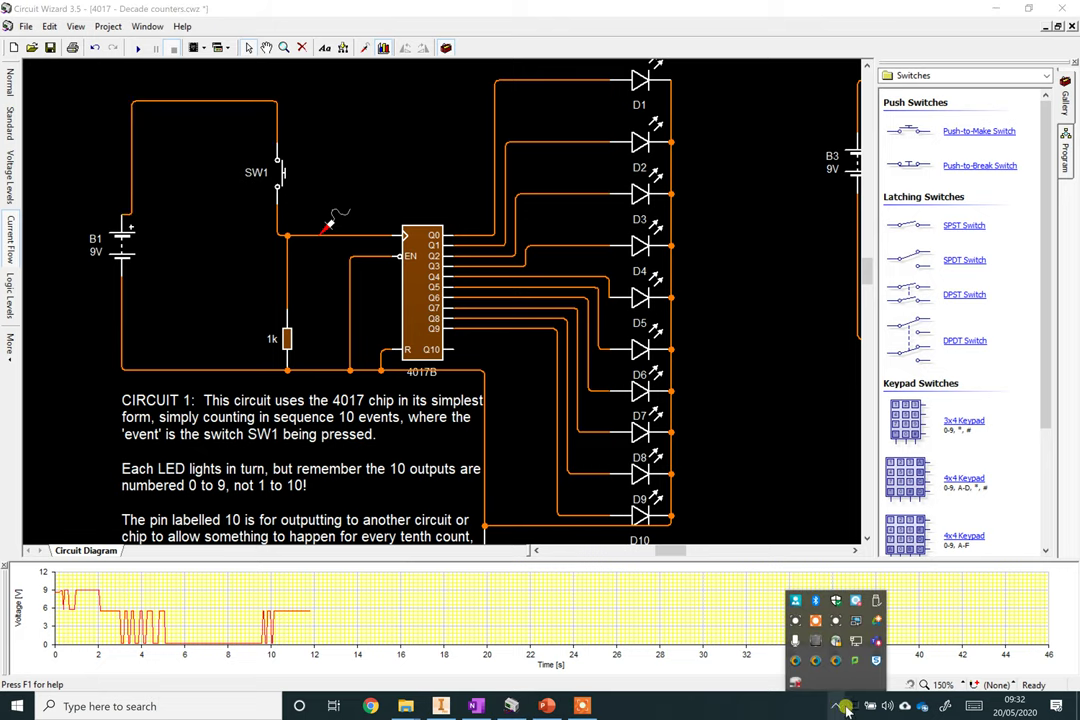
pyautogui.click(943, 708)
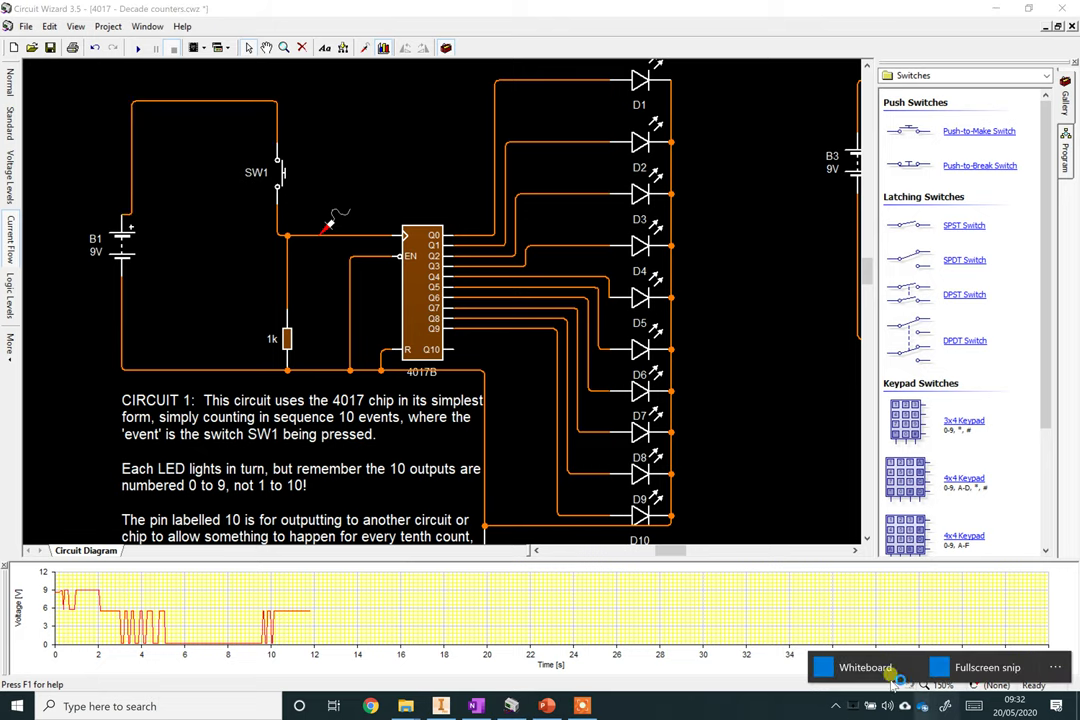
pyautogui.click(864, 667)
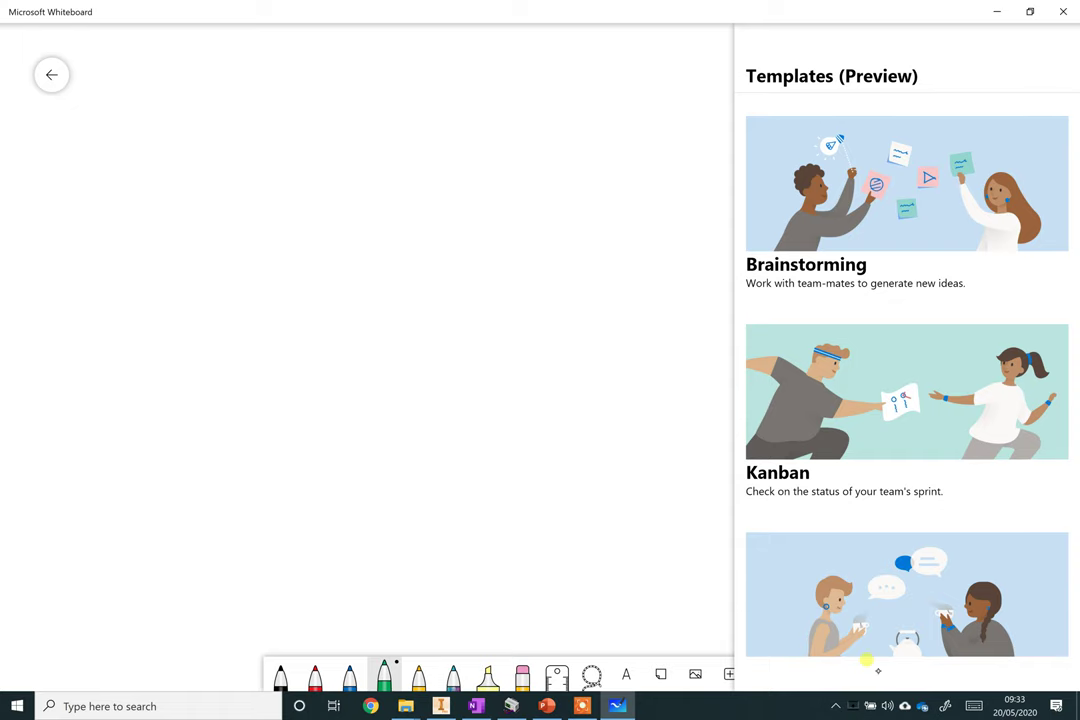
# Sketch a green wavy stroke and rectangle, then a red lead and stick-figure head.
pyautogui.moveTo(298, 390)
pyautogui.mouseDown()
pyautogui.moveTo(289, 321)
pyautogui.moveTo(455, 285)
pyautogui.moveTo(580, 182)
pyautogui.moveTo(662, 233)
pyautogui.mouseUp()
pyautogui.moveTo(298, 390)
pyautogui.mouseDown()
pyautogui.moveTo(287, 427)
pyautogui.moveTo(303, 425)
pyautogui.moveTo(328, 530)
pyautogui.moveTo(496, 553)
pyautogui.moveTo(699, 462)
pyautogui.moveTo(506, 593)
pyautogui.mouseUp()
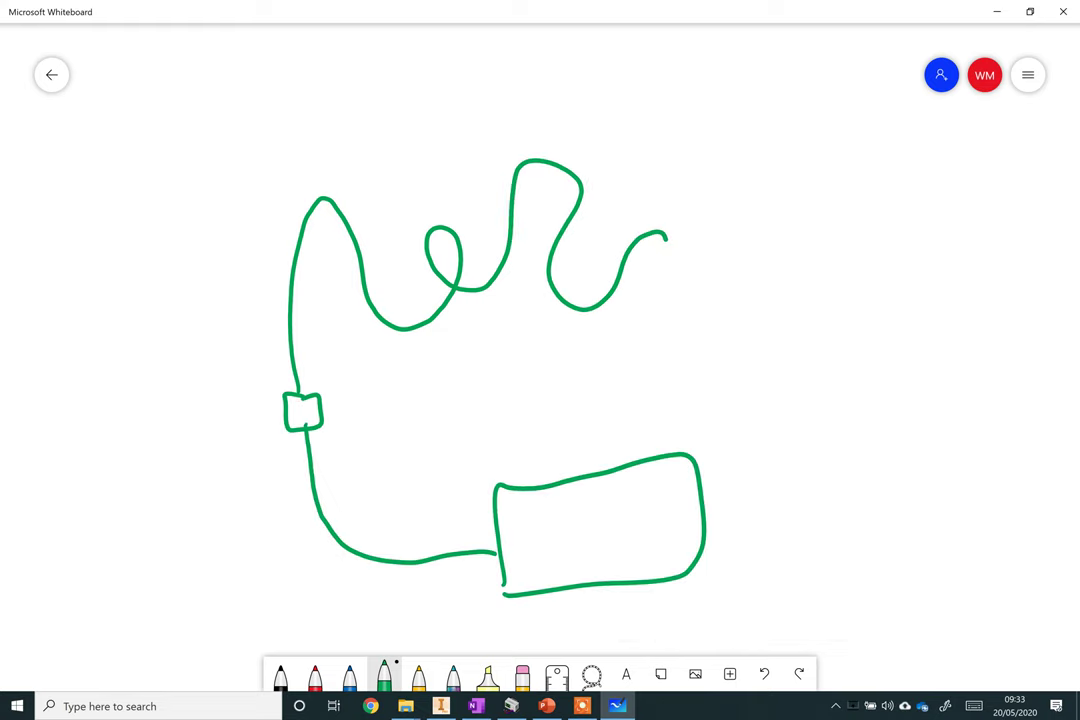
pyautogui.click(315, 676)
pyautogui.moveTo(544, 533)
pyautogui.mouseDown()
pyautogui.moveTo(627, 412)
pyautogui.moveTo(826, 333)
pyautogui.moveTo(805, 330)
pyautogui.mouseUp()
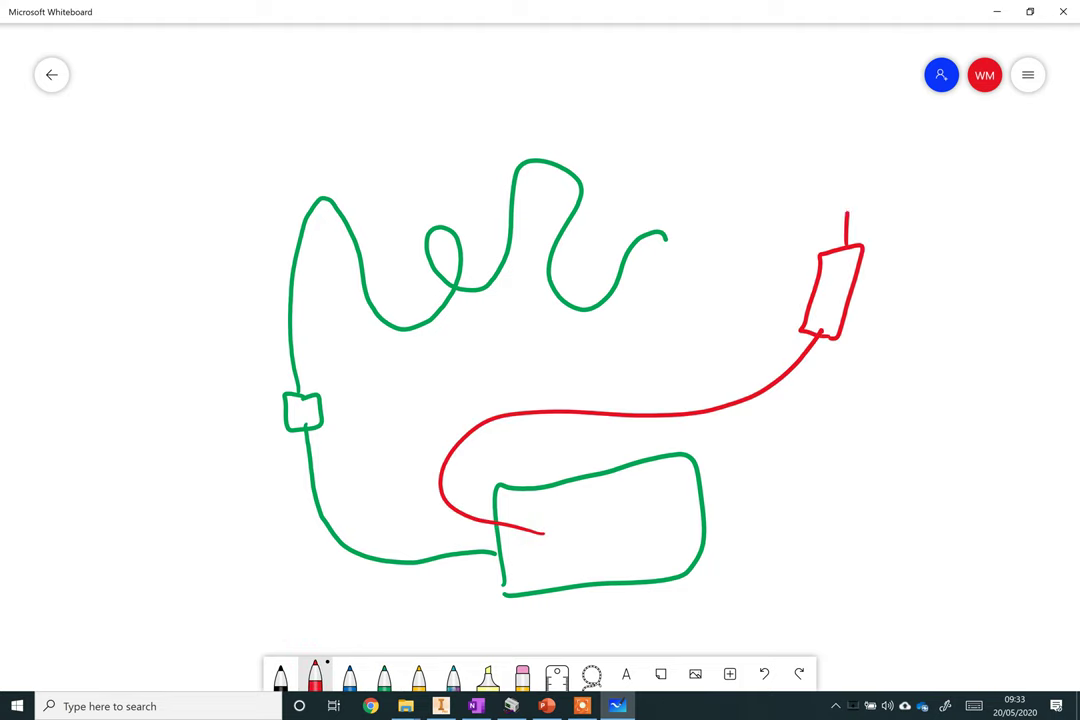
pyautogui.moveTo(847, 213)
pyautogui.mouseDown()
pyautogui.moveTo(874, 131)
pyautogui.moveTo(841, 131)
pyautogui.moveTo(839, 157)
pyautogui.moveTo(719, 130)
pyautogui.moveTo(632, 200)
pyautogui.mouseUp()
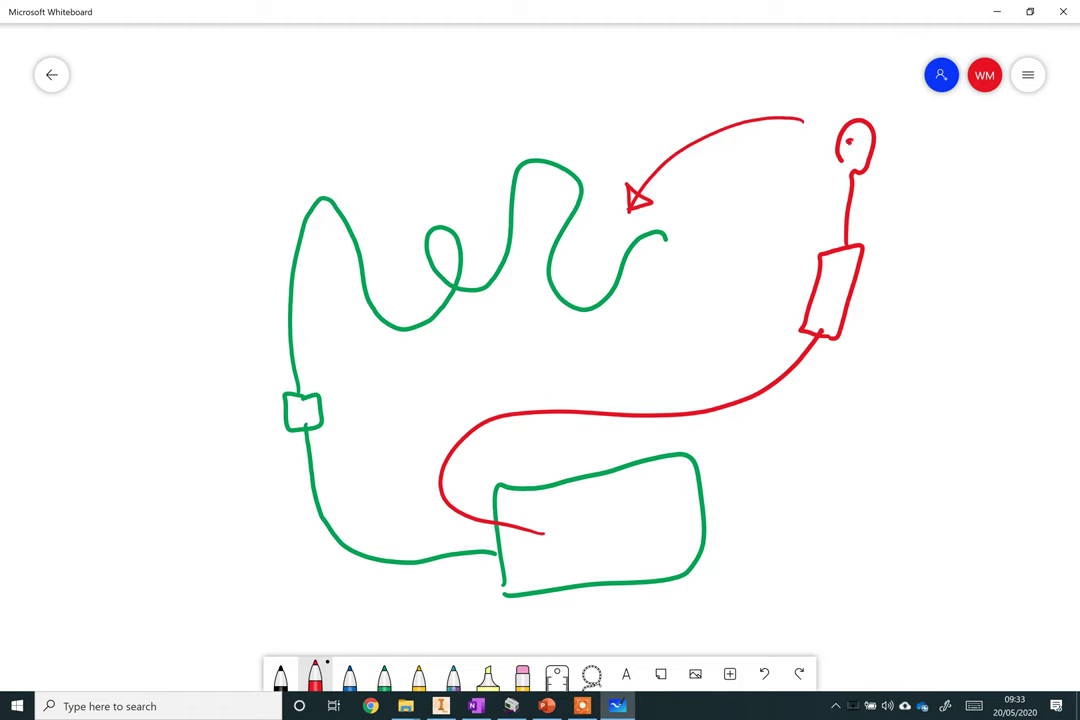
# Add a red check mark, sound-wave arcs and two circles, then return to Circuit Wizard.
pyautogui.moveTo(899, 178); pyautogui.dragTo(955, 118)
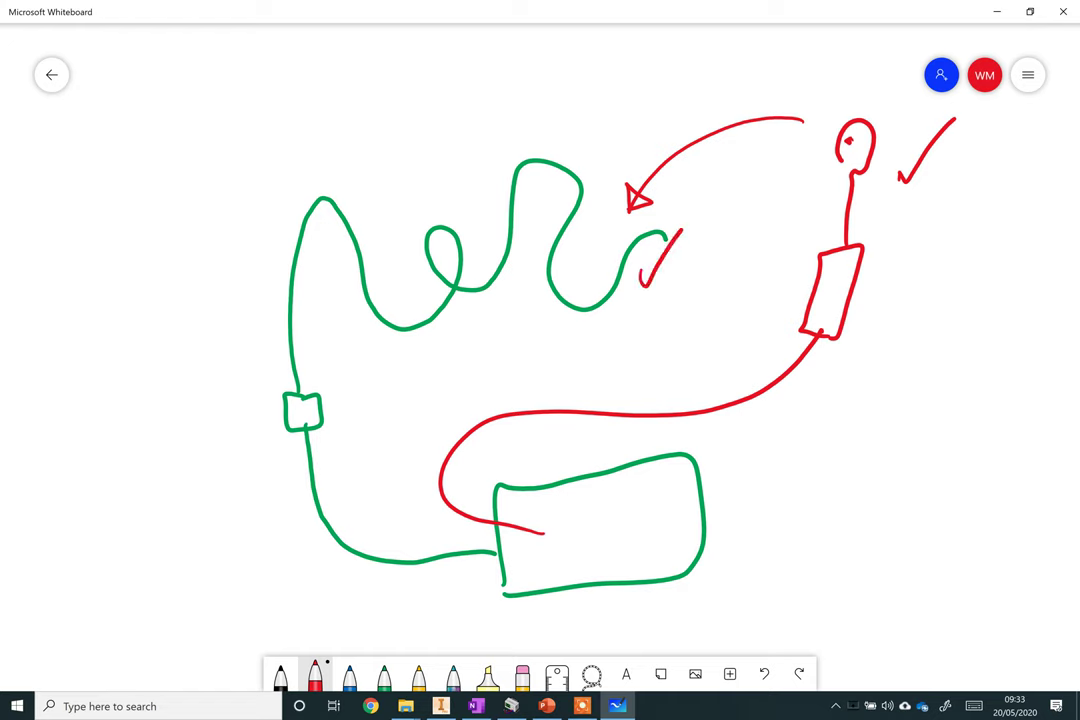
pyautogui.moveTo(853, 355); pyautogui.dragTo(873, 500)
pyautogui.moveTo(918, 295); pyautogui.dragTo(960, 518)
pyautogui.moveTo(976, 258); pyautogui.dragTo(1040, 488)
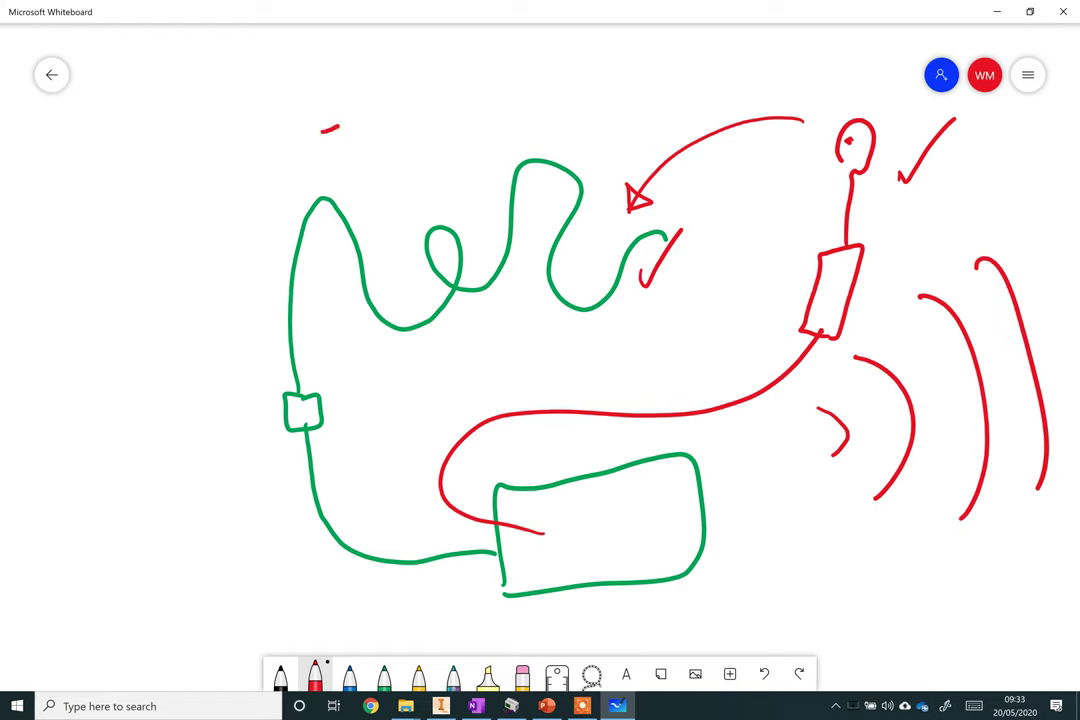
pyautogui.moveTo(338, 126); pyautogui.dragTo(515, 84)
pyautogui.moveTo(642, 57); pyautogui.dragTo(745, 50)
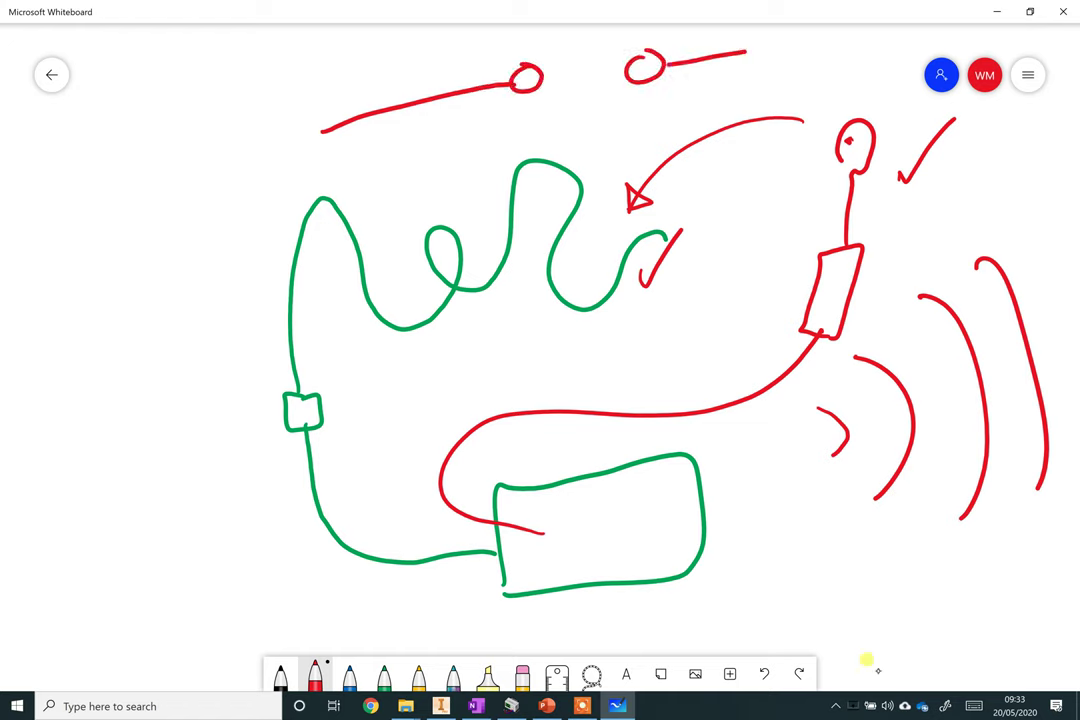
pyautogui.moveTo(538, 44); pyautogui.dragTo(627, 33)
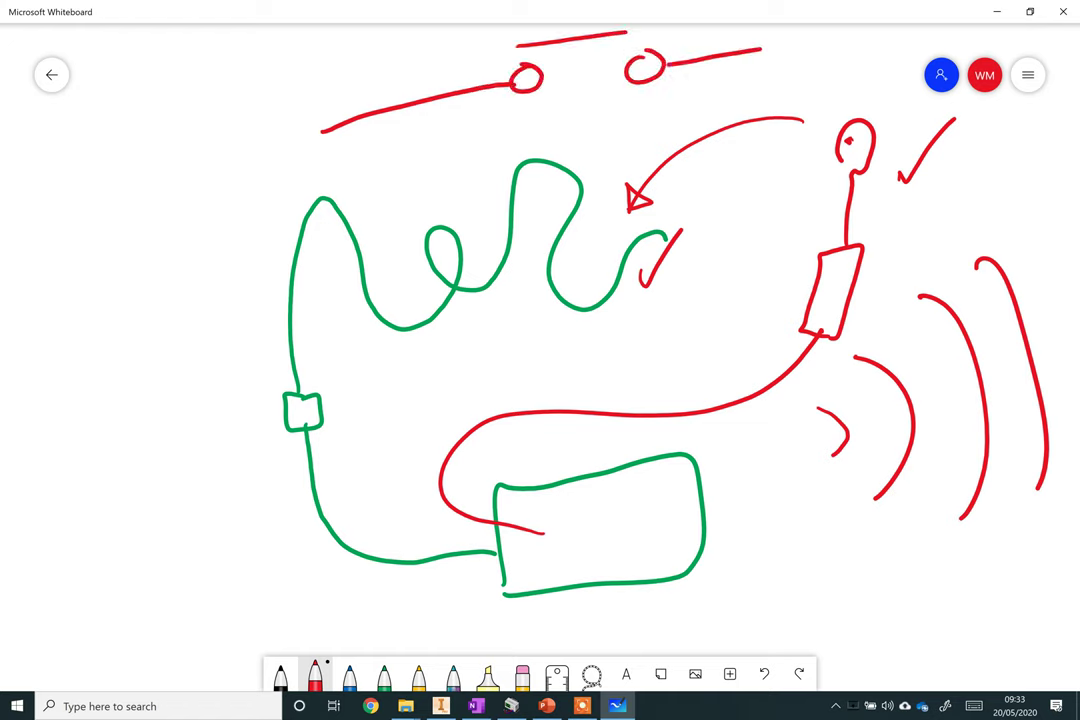
pyautogui.moveTo(655, 60)
pyautogui.mouseDown()
pyautogui.moveTo(640, 82)
pyautogui.moveTo(500, 90)
pyautogui.mouseUp()
pyautogui.moveTo(830, 160)
pyautogui.mouseDown()
pyautogui.moveTo(684, 218)
pyautogui.moveTo(698, 199)
pyautogui.moveTo(708, 219)
pyautogui.moveTo(818, 228)
pyautogui.mouseUp()
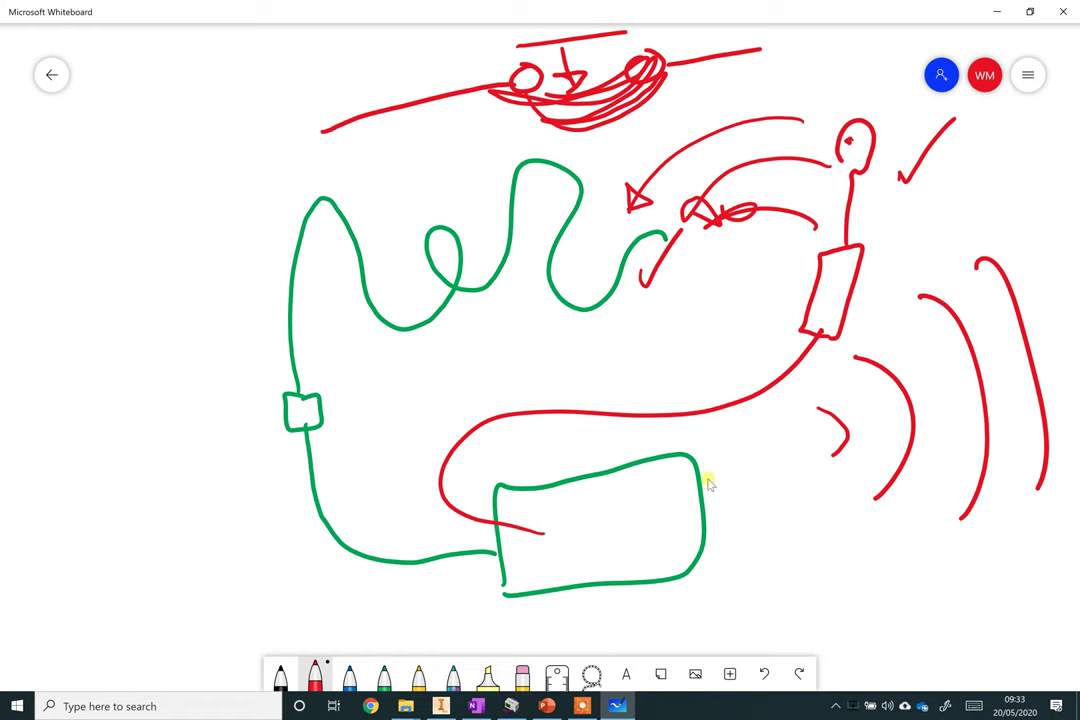
pyautogui.click(511, 706)
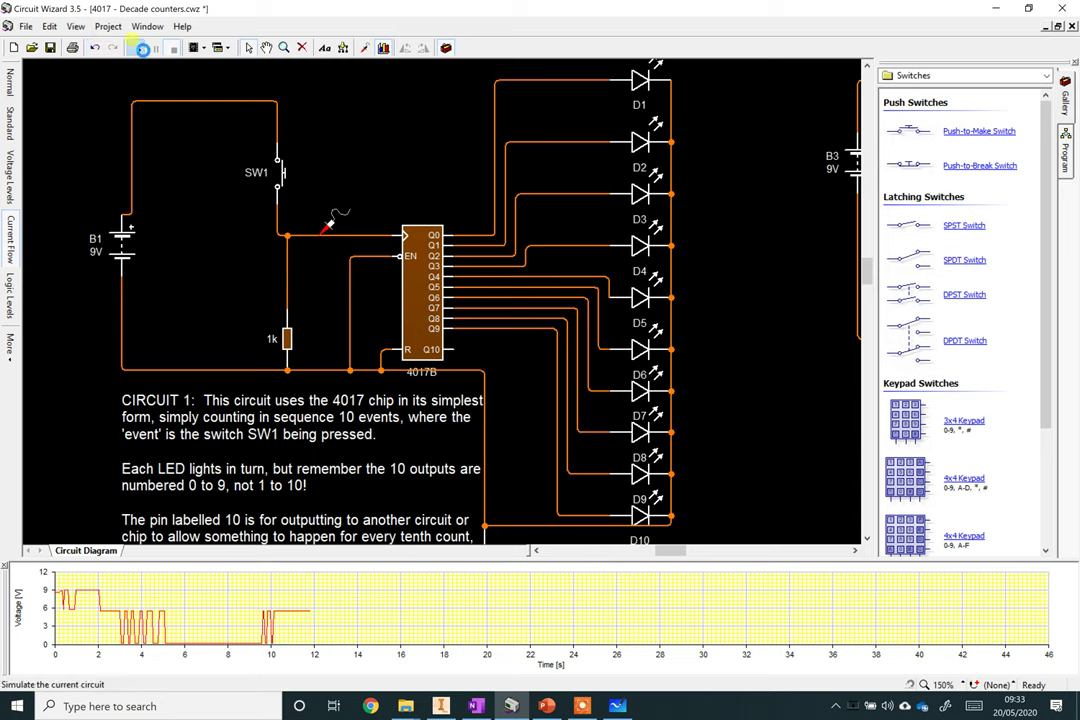
# Run the simulation, press SW1 five times to step the light to D6, then stop.
pyautogui.click(137, 47)
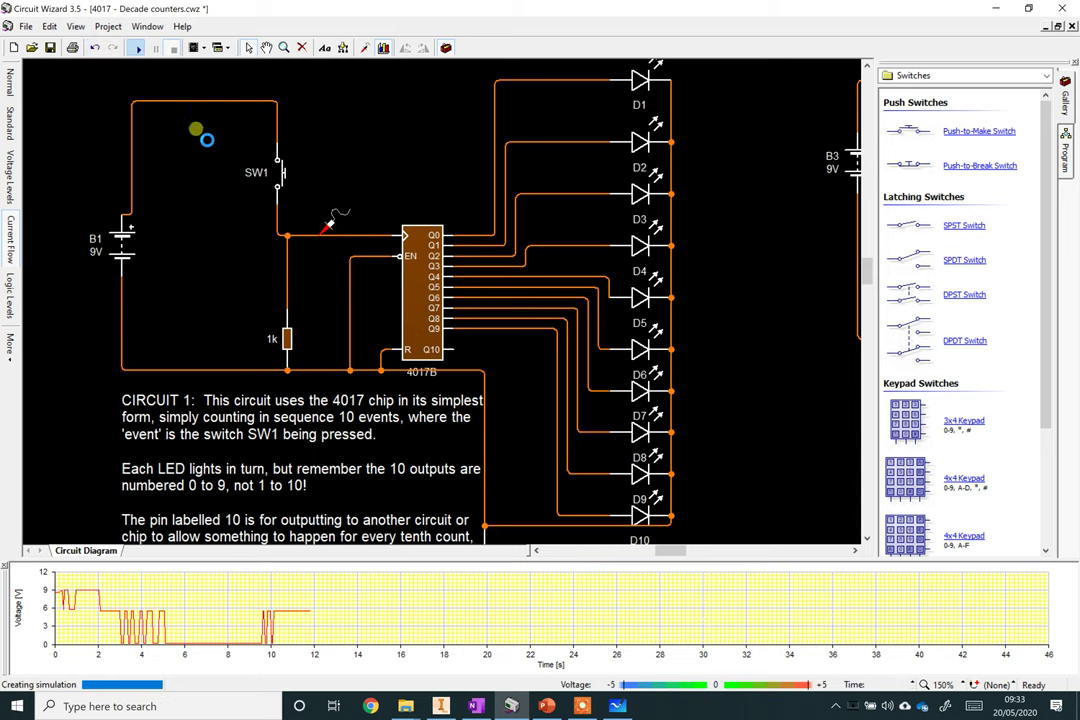
pyautogui.click(282, 176)
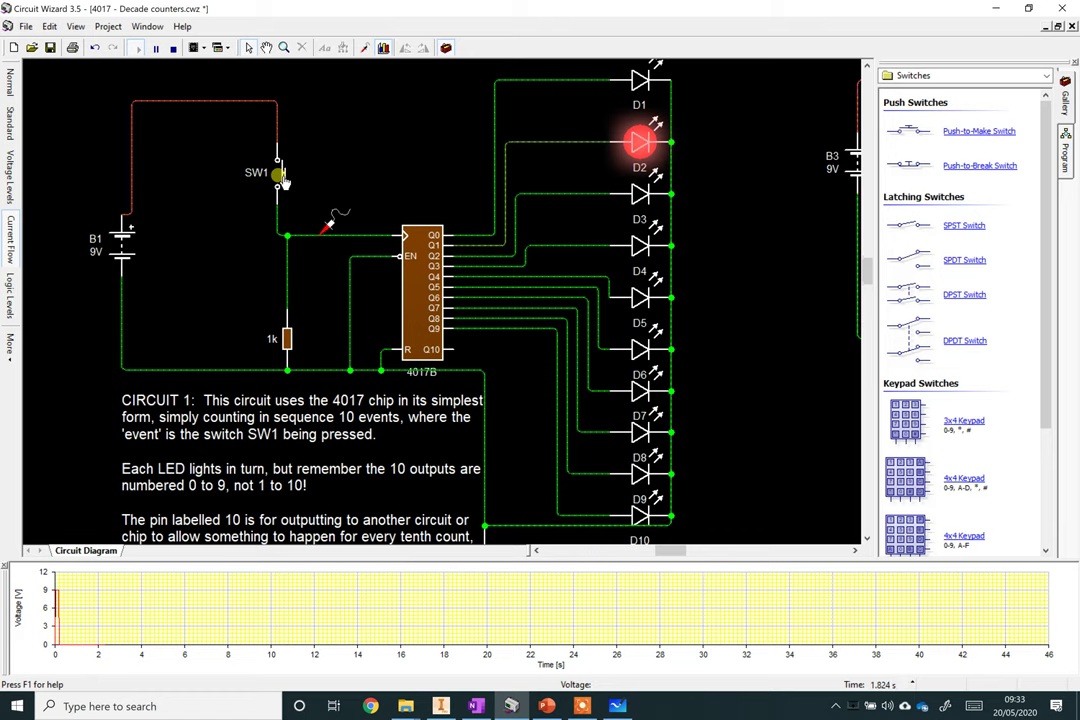
pyautogui.click(283, 179)
pyautogui.click(283, 178)
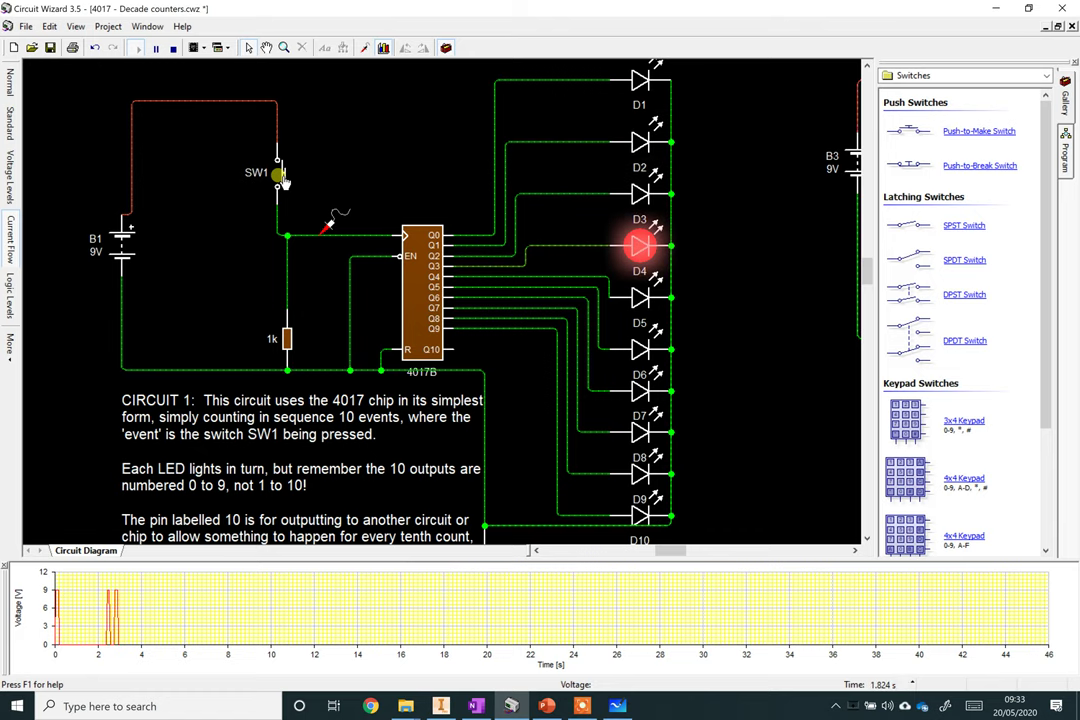
pyautogui.click(283, 178)
pyautogui.click(283, 178)
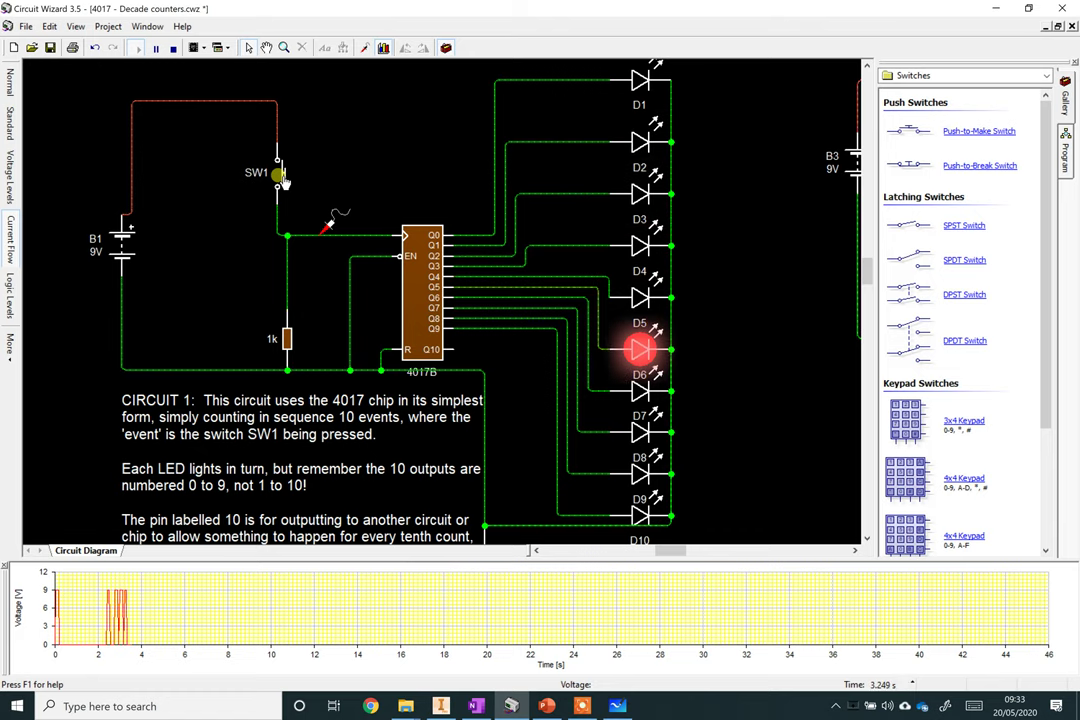
pyautogui.click(173, 48)
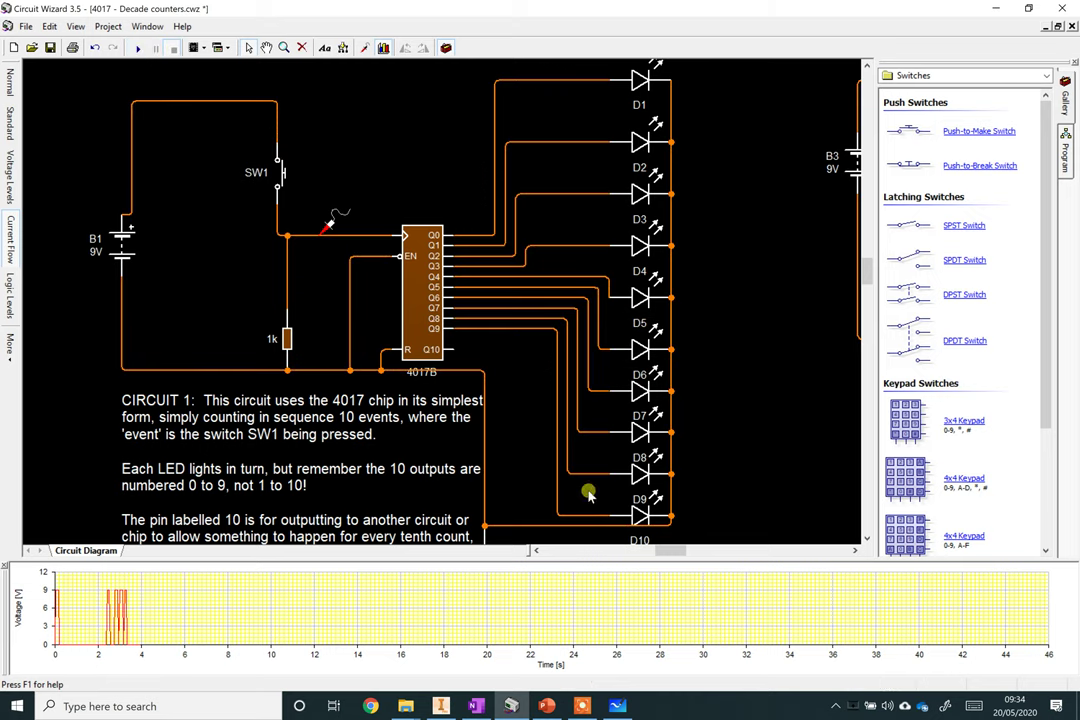
# Replace LED D10 with buzzer BZ1 connected to the LED common rail.
pyautogui.press('Delete')
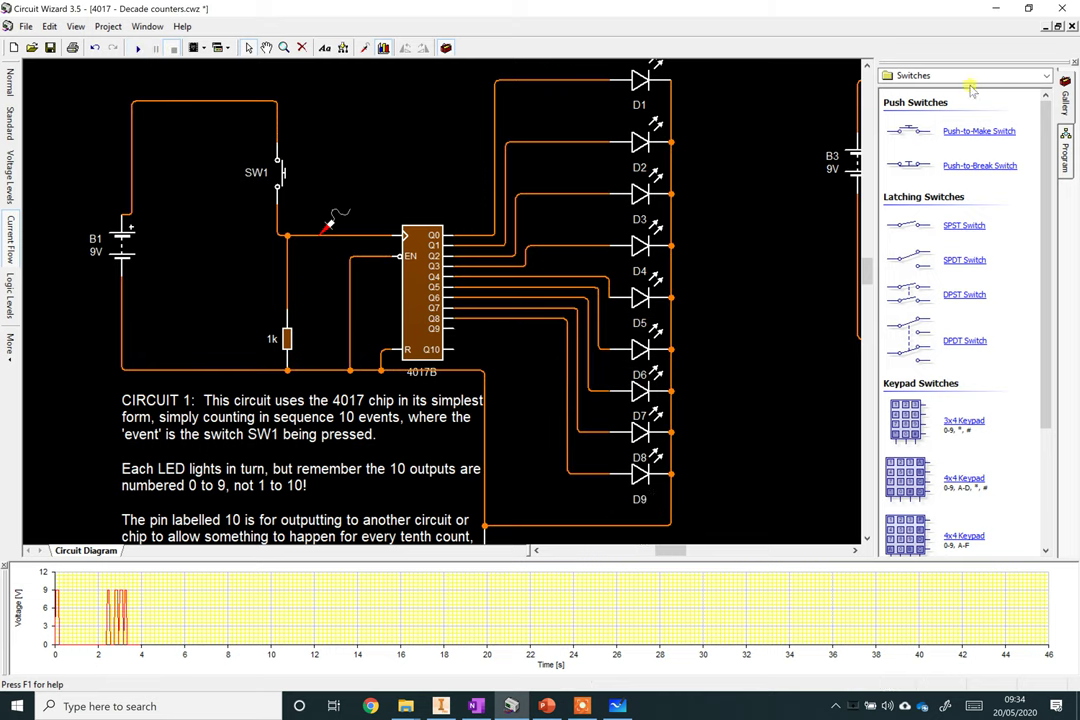
pyautogui.click(1040, 75)
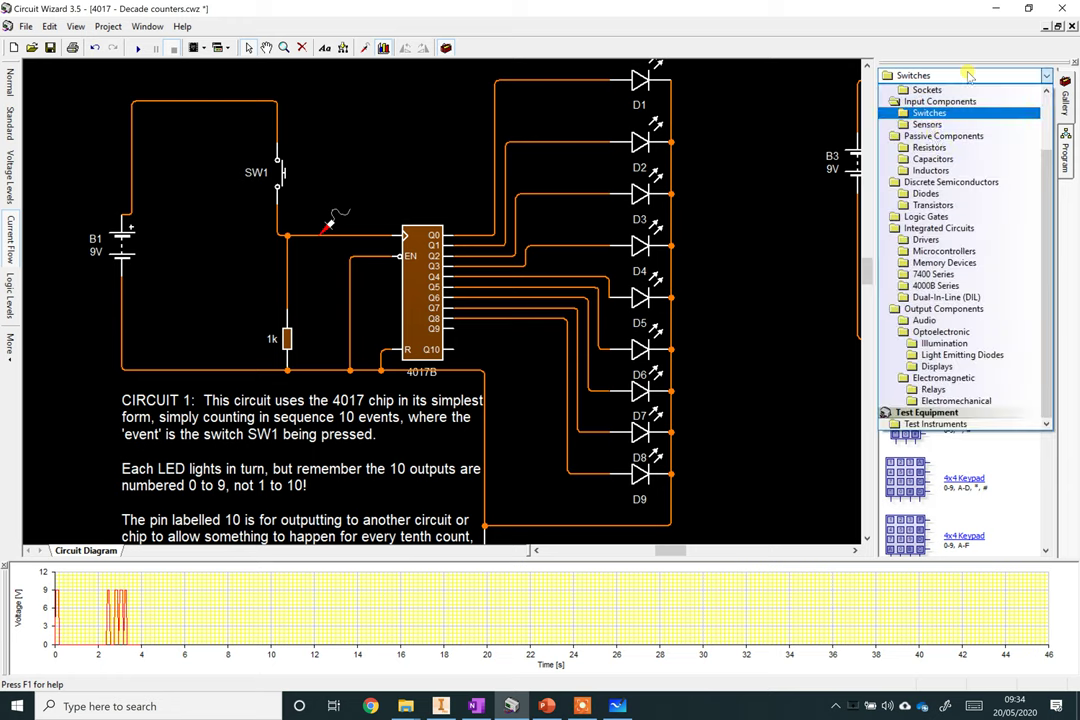
pyautogui.click(930, 319)
pyautogui.moveTo(905, 131); pyautogui.dragTo(446, 328)
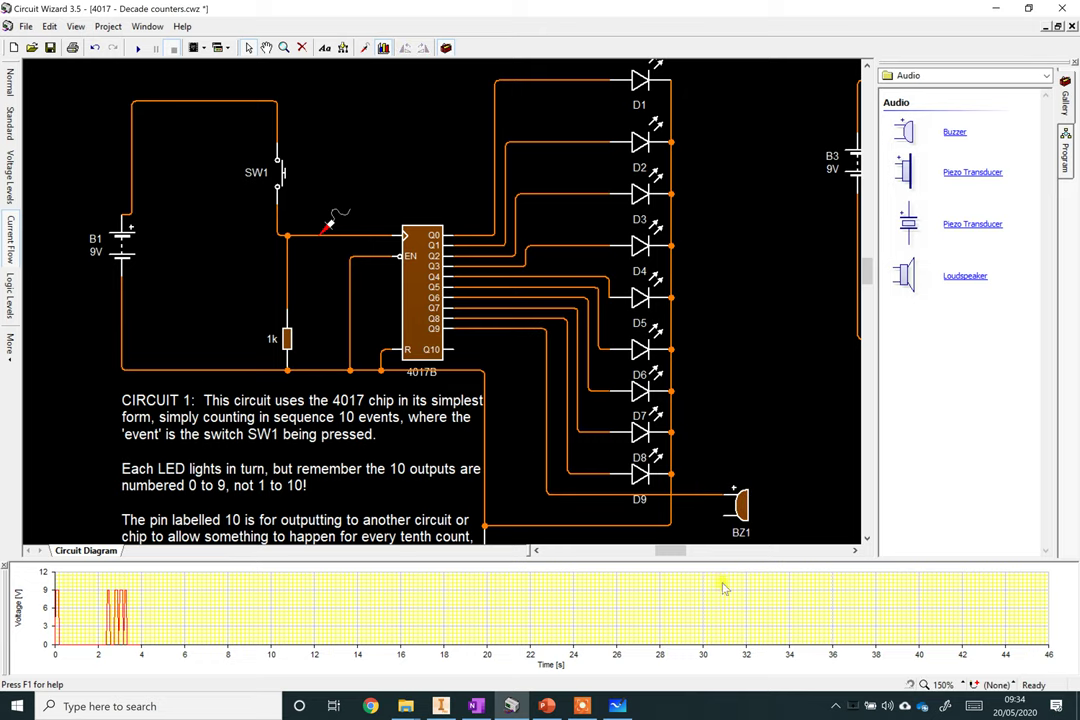
pyautogui.moveTo(722, 522); pyautogui.dragTo(676, 513)
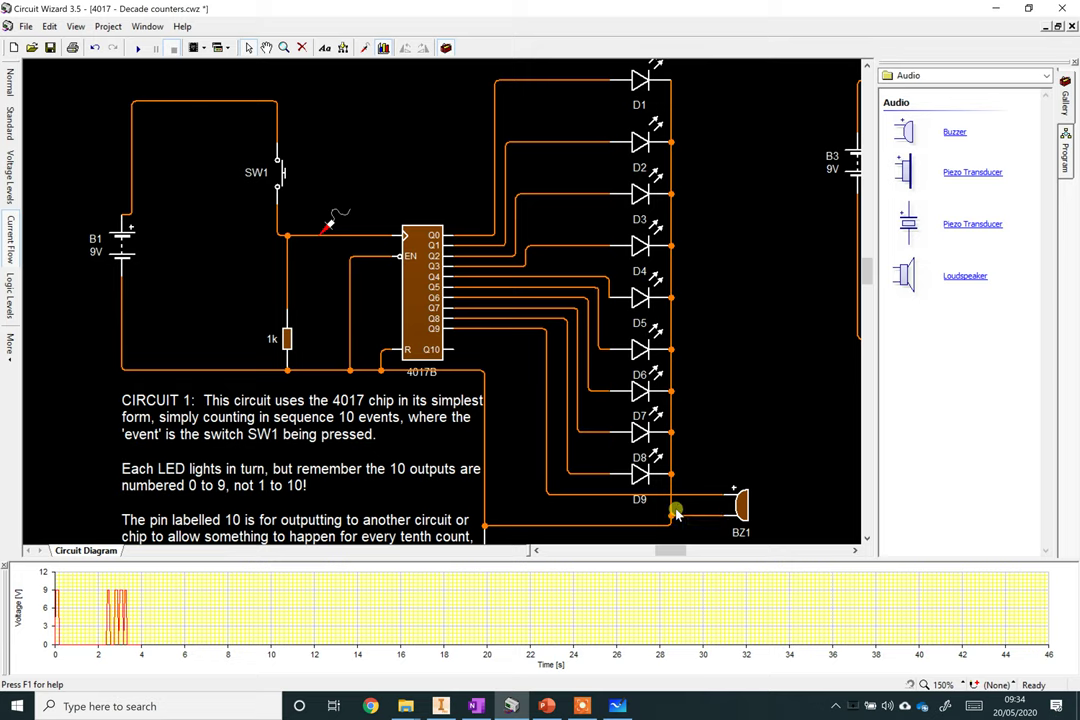
# Run the simulation and press SW1 nine times to count past D8 and the last LED.
pyautogui.click(137, 47)
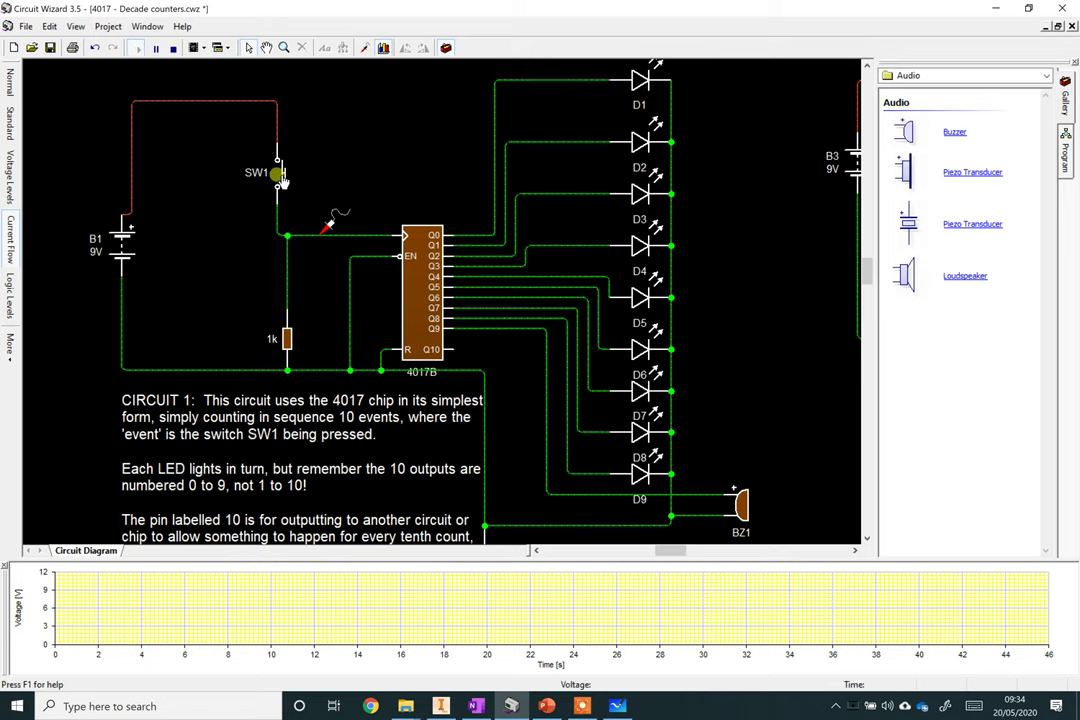
pyautogui.click(281, 178)
pyautogui.click(281, 178)
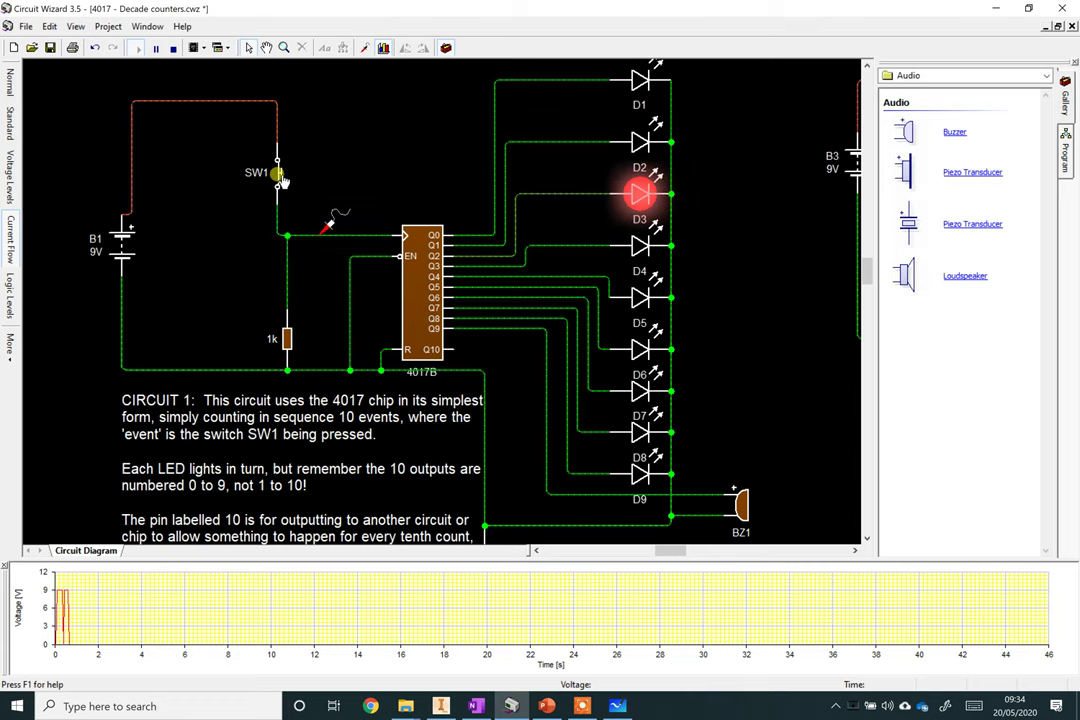
pyautogui.click(282, 177)
pyautogui.click(282, 178)
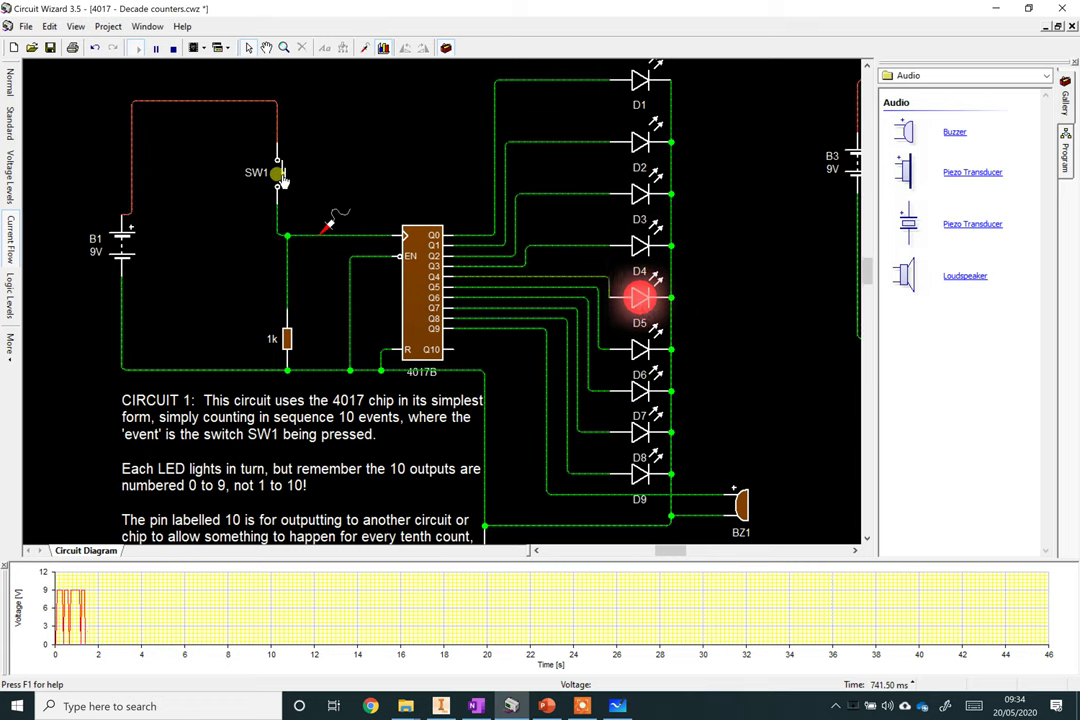
pyautogui.click(283, 177)
pyautogui.click(282, 178)
pyautogui.click(282, 178)
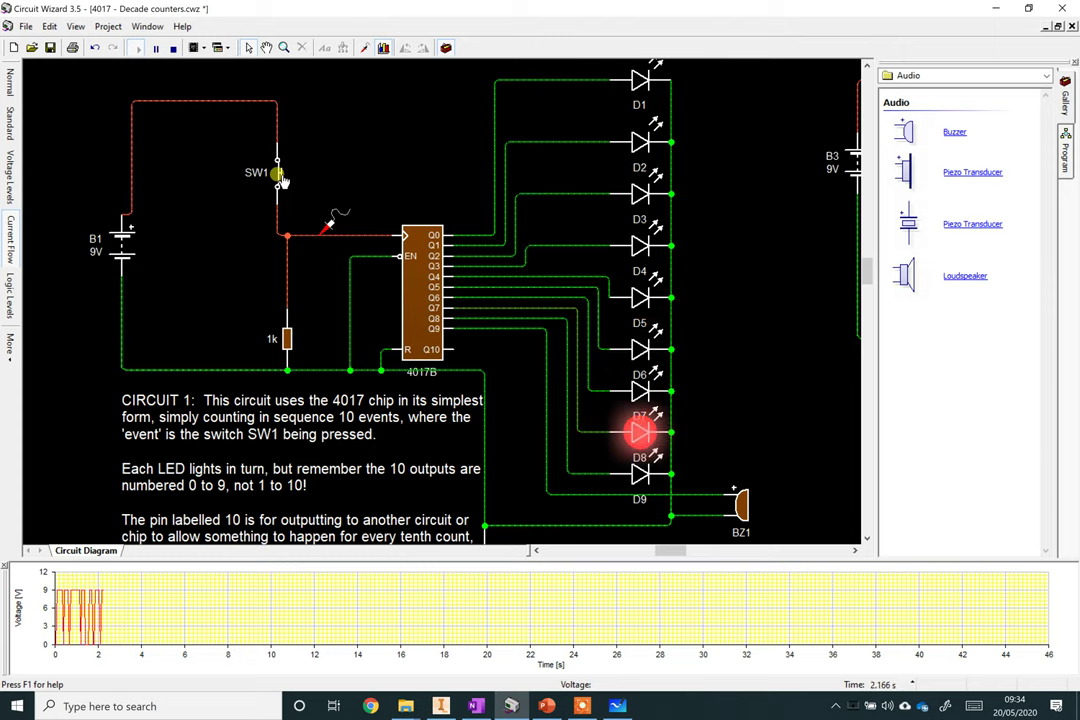
pyautogui.click(282, 177)
pyautogui.click(282, 177)
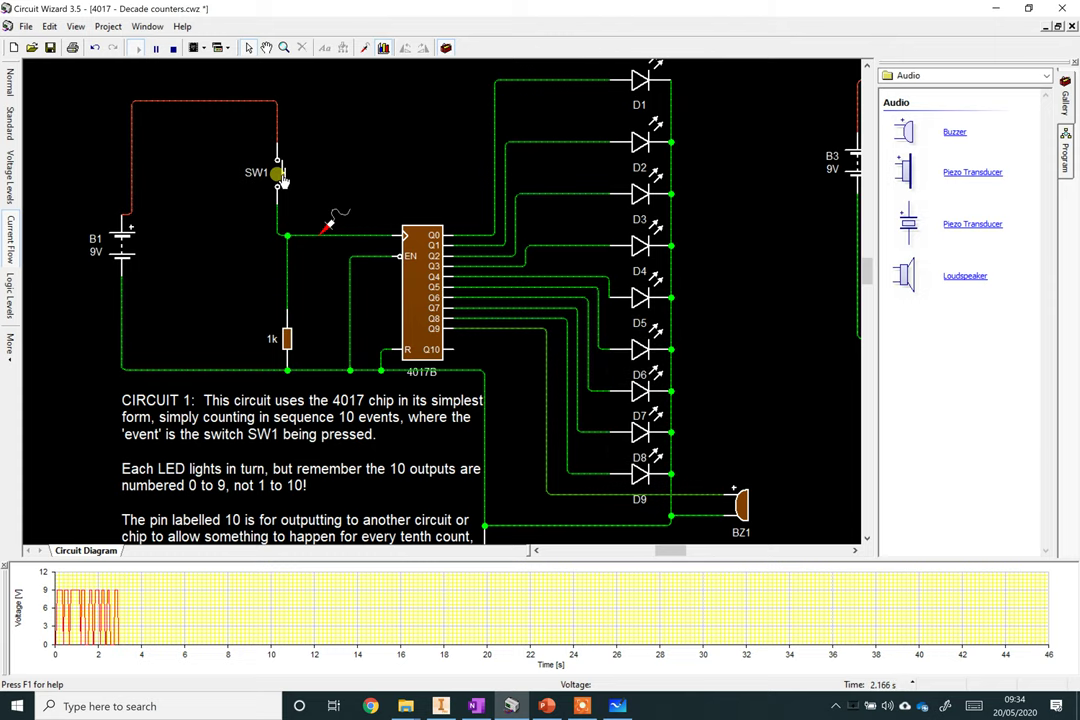
# Stop the simulation, add NPN transistor Q13 above buzzer BZ1 and wire its collector upward.
pyautogui.scroll(1, 748, 527)
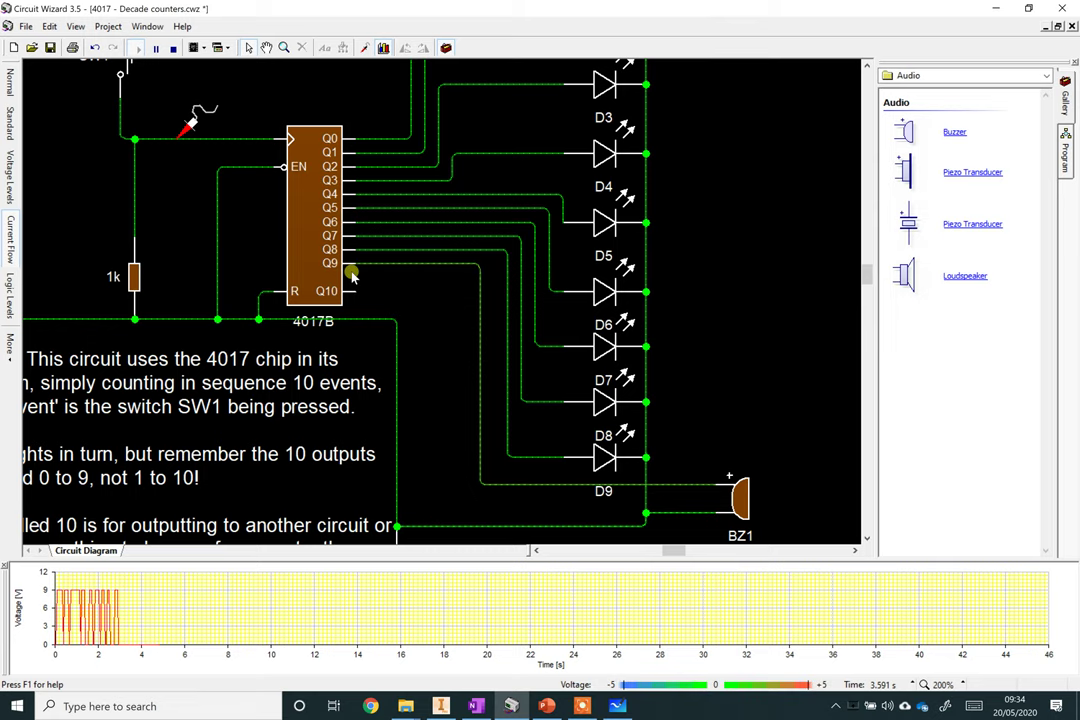
pyautogui.click(175, 48)
pyautogui.scroll(-1, 725, 328)
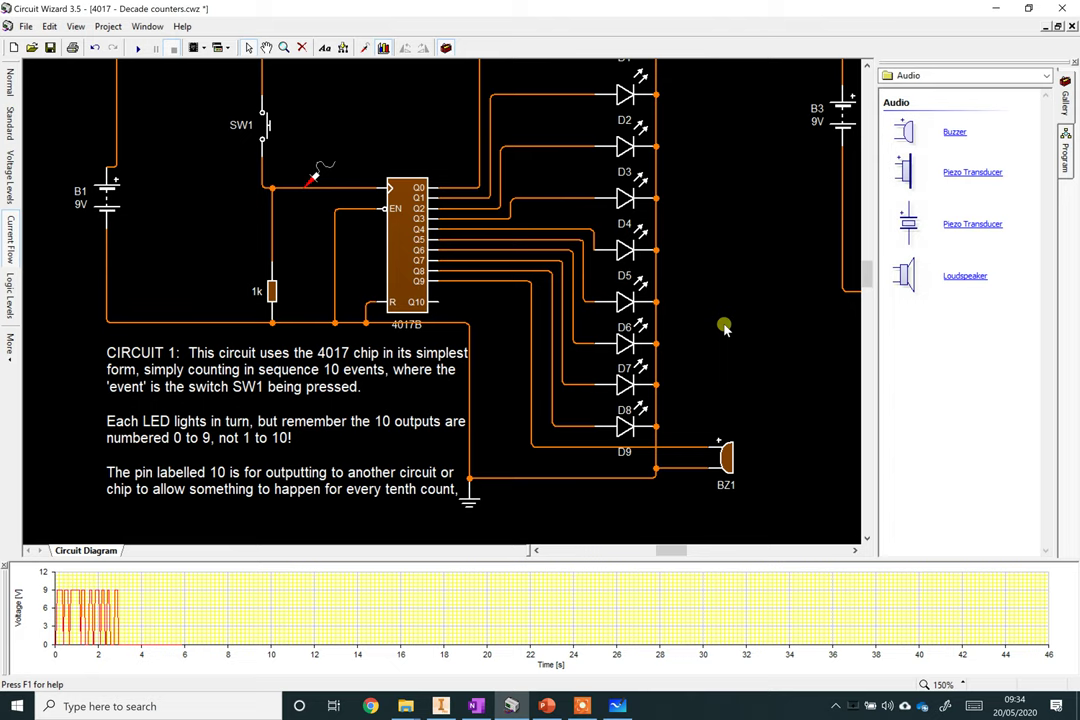
pyautogui.click(963, 78)
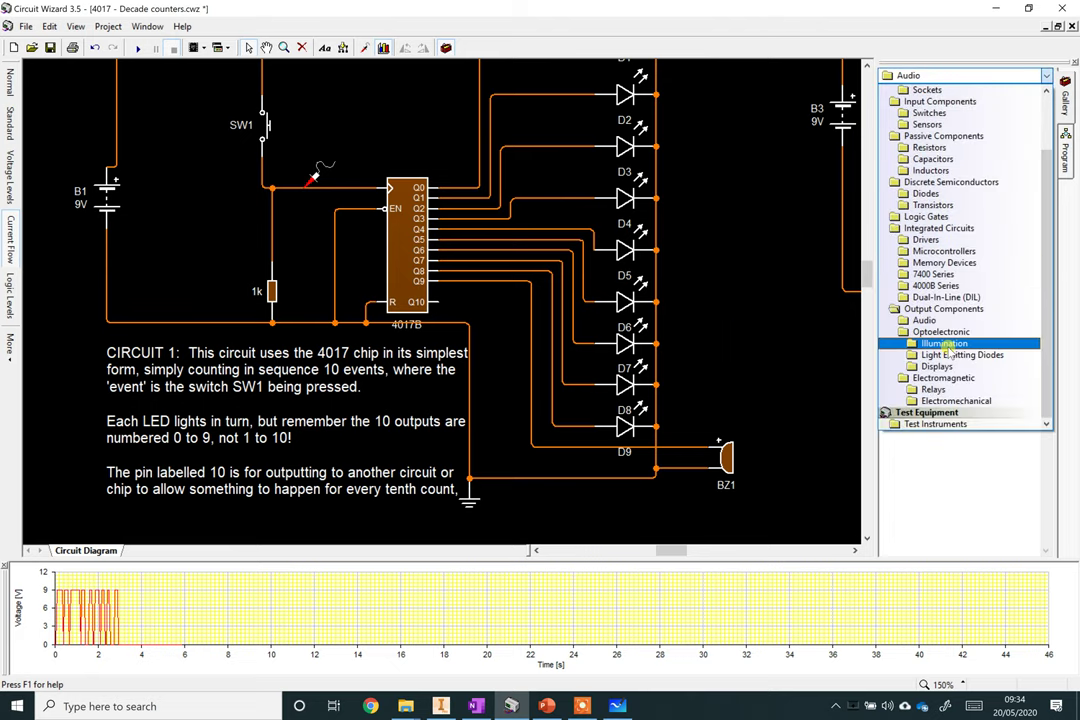
pyautogui.click(932, 205)
pyautogui.moveTo(910, 143); pyautogui.dragTo(738, 390)
pyautogui.moveTo(725, 458); pyautogui.dragTo(783, 473)
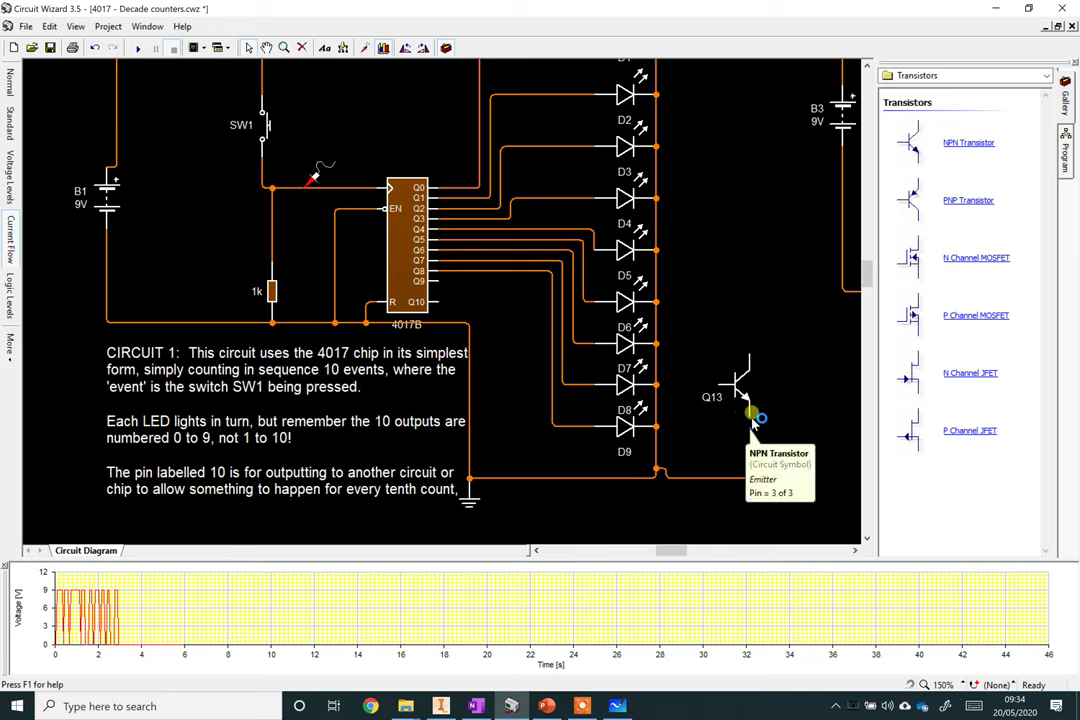
pyautogui.moveTo(748, 357); pyautogui.dragTo(518, 80)
pyautogui.scroll(1, 697, 116)
pyautogui.scroll(-3, 694, 116)
pyautogui.scroll(-1, 689, 58)
pyautogui.scroll(1, 724, 236)
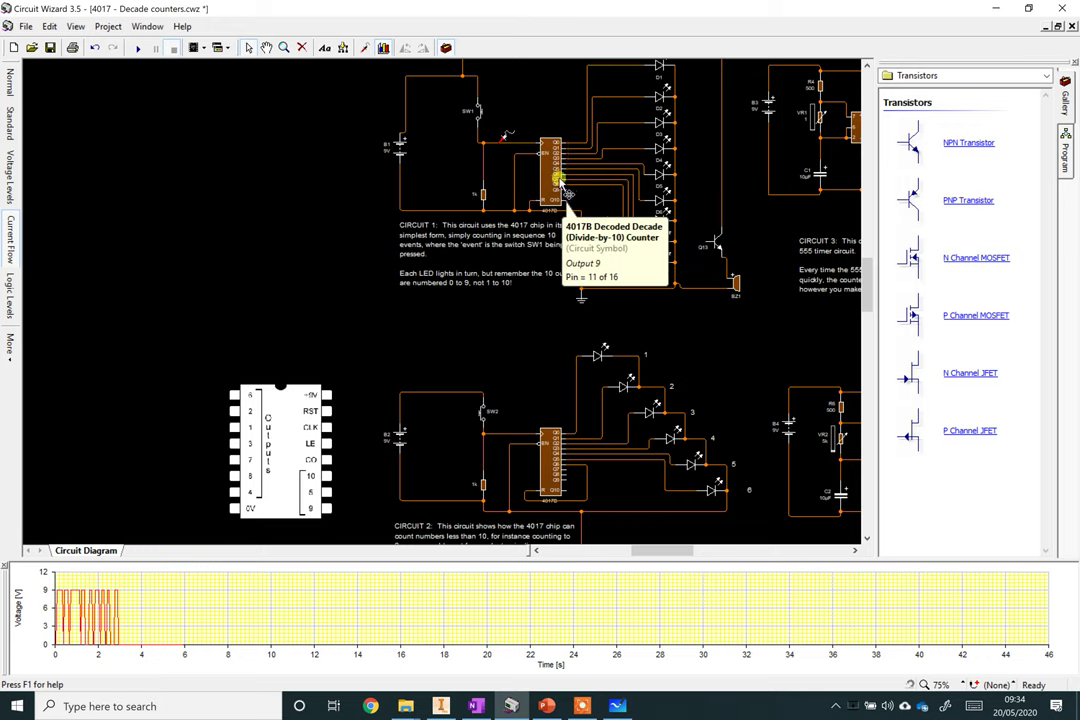
pyautogui.scroll(3, 557, 180)
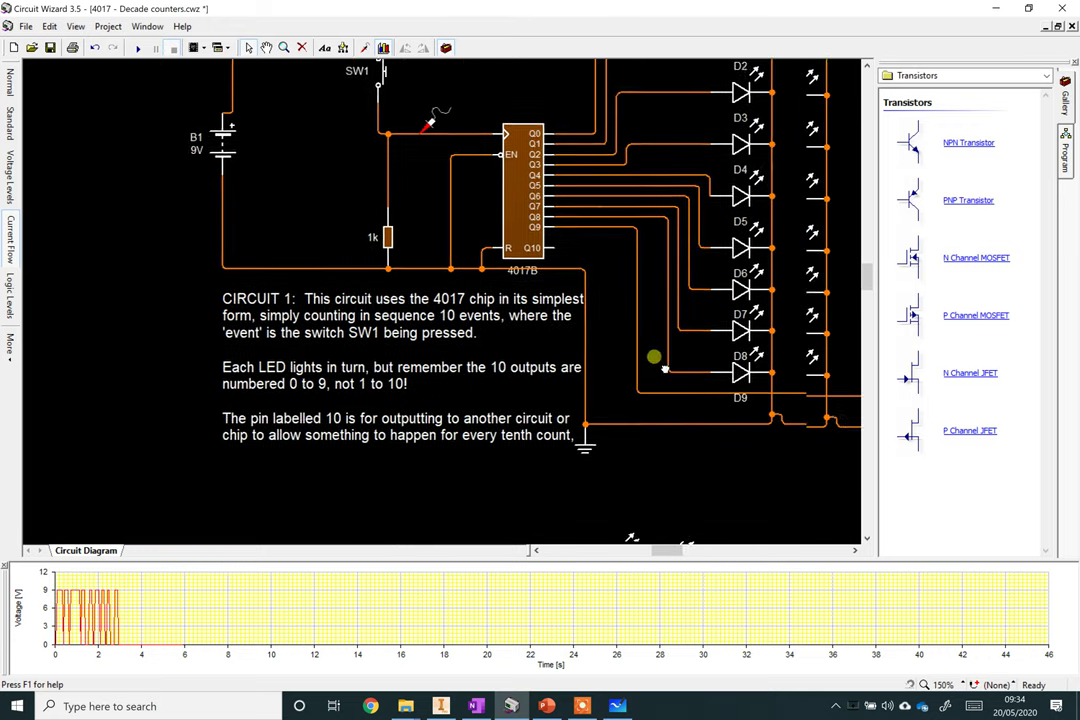
pyautogui.hscroll(1, 637, 366)
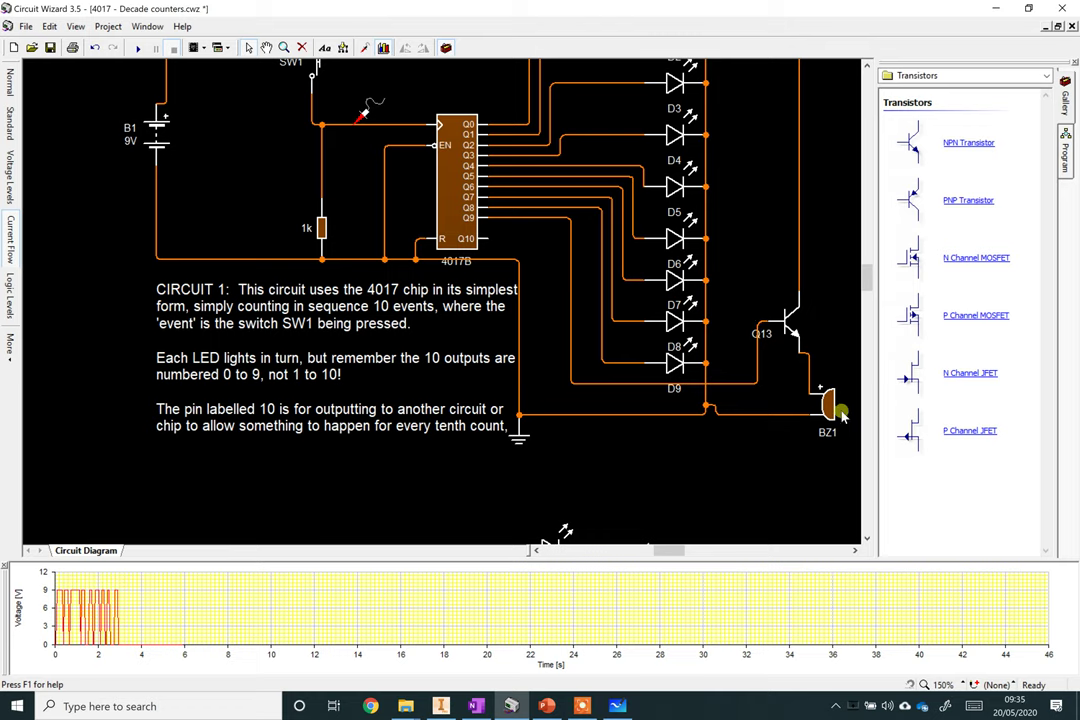
# Rerun the simulation and press SW1 seven times so the count reaches BZ1's tenth output.
pyautogui.click(138, 47)
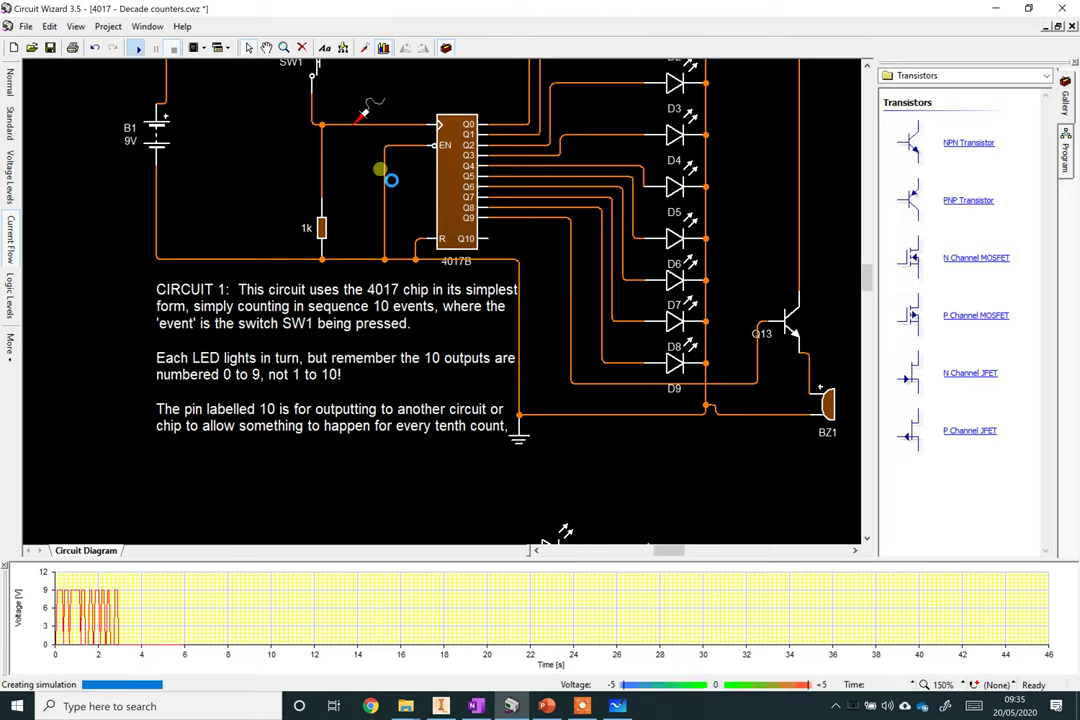
pyautogui.click(314, 66)
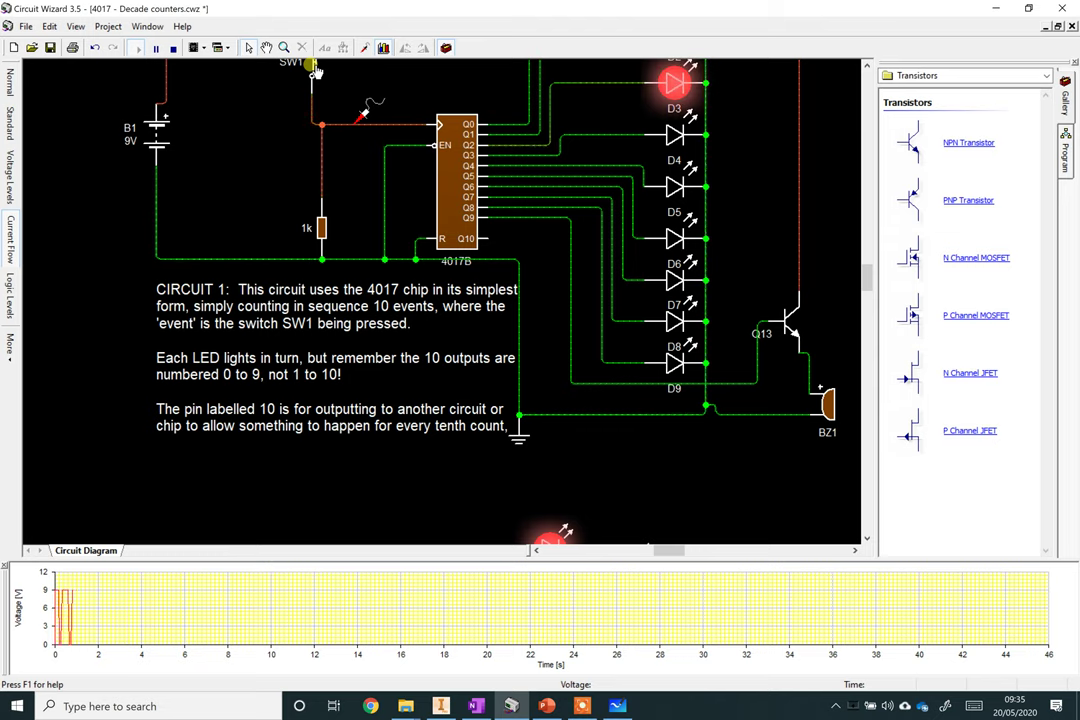
pyautogui.click(314, 66)
pyautogui.click(314, 66)
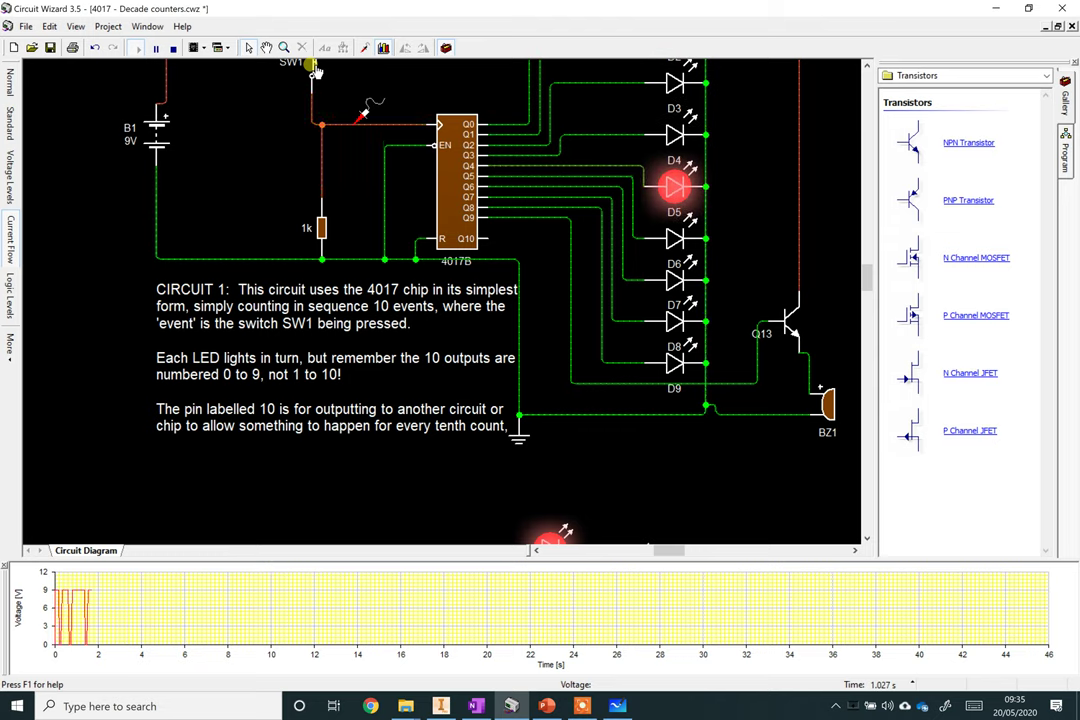
pyautogui.click(314, 66)
pyautogui.click(314, 66)
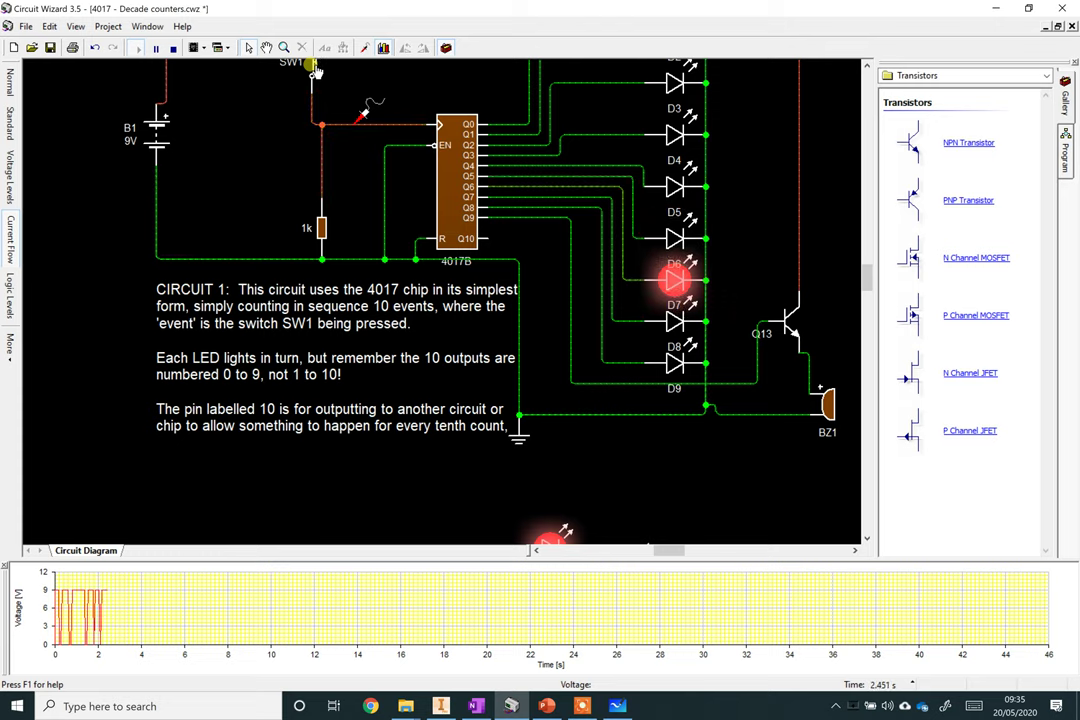
pyautogui.click(314, 66)
pyautogui.click(314, 66)
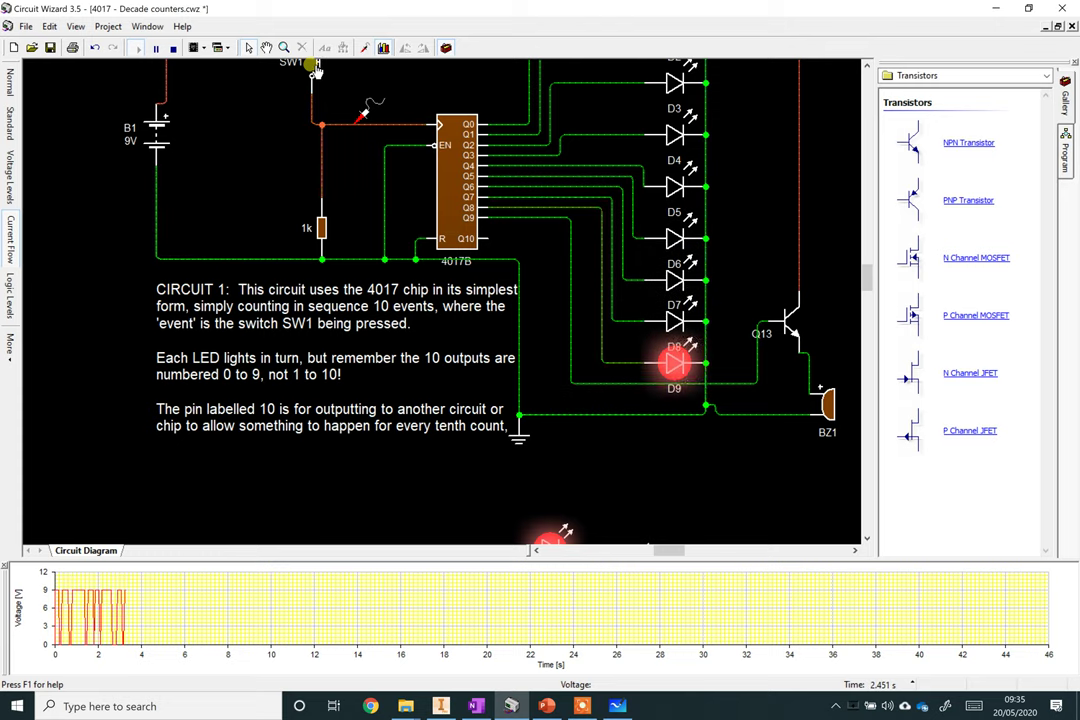
pyautogui.moveTo(712, 424); pyautogui.dragTo(628, 416)
pyautogui.scroll(-1, 639, 422)
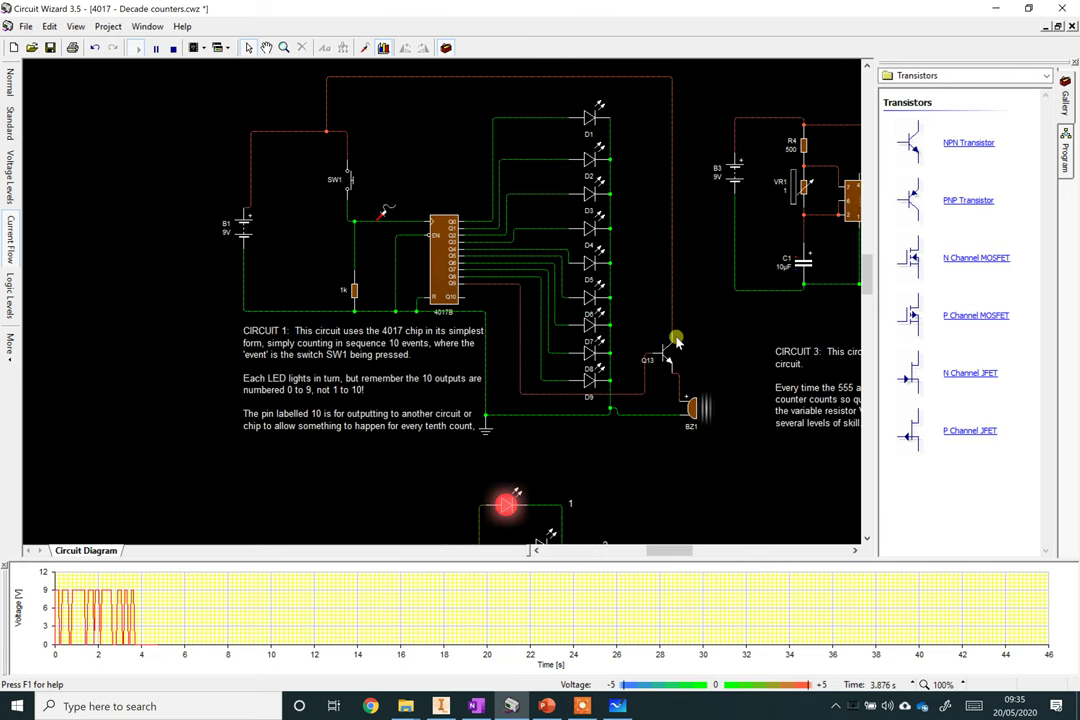
pyautogui.moveTo(691, 356); pyautogui.dragTo(678, 404)
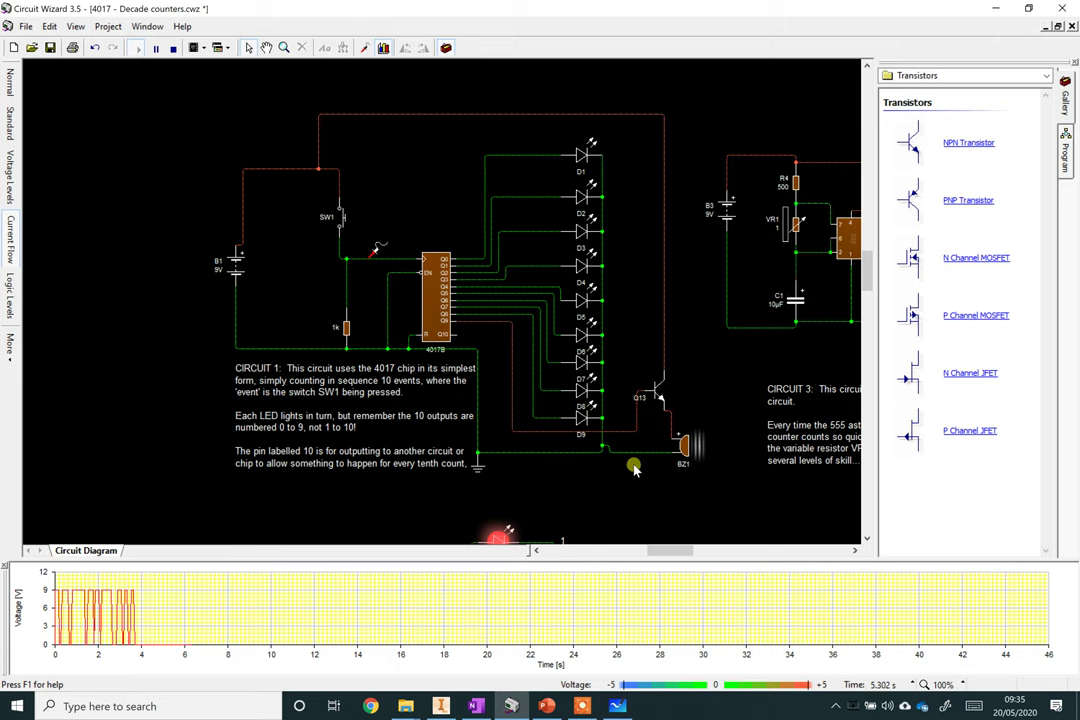
# Stop the simulation and return the diagram from current flow to the Normal display.
pyautogui.click(173, 47)
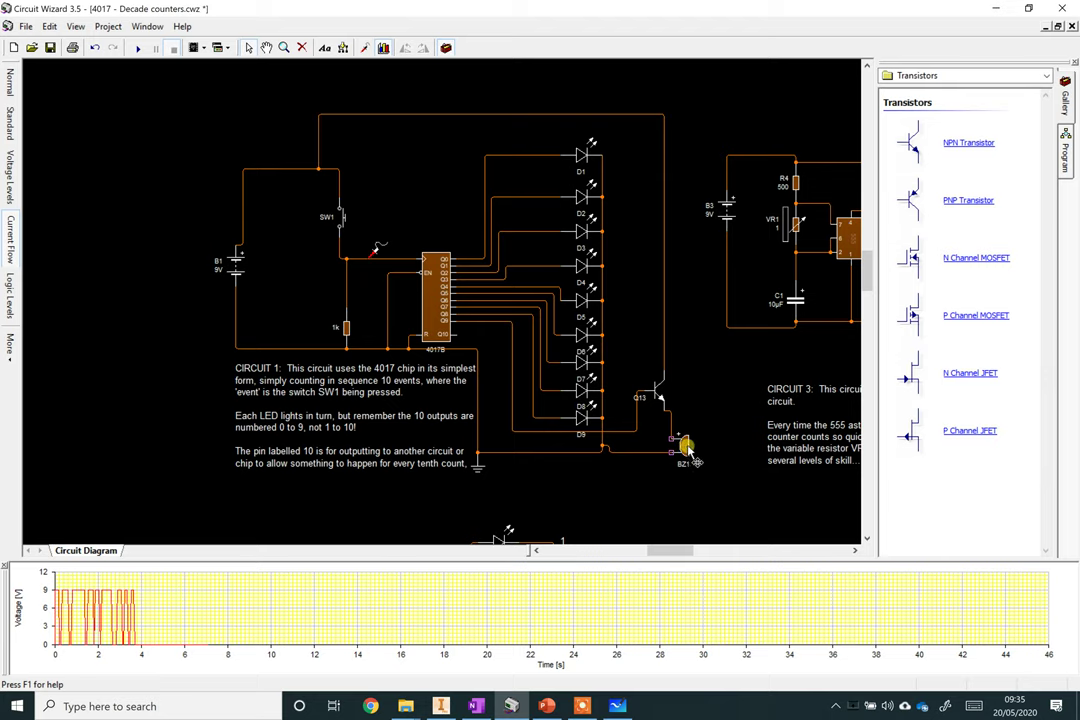
pyautogui.moveTo(684, 447)
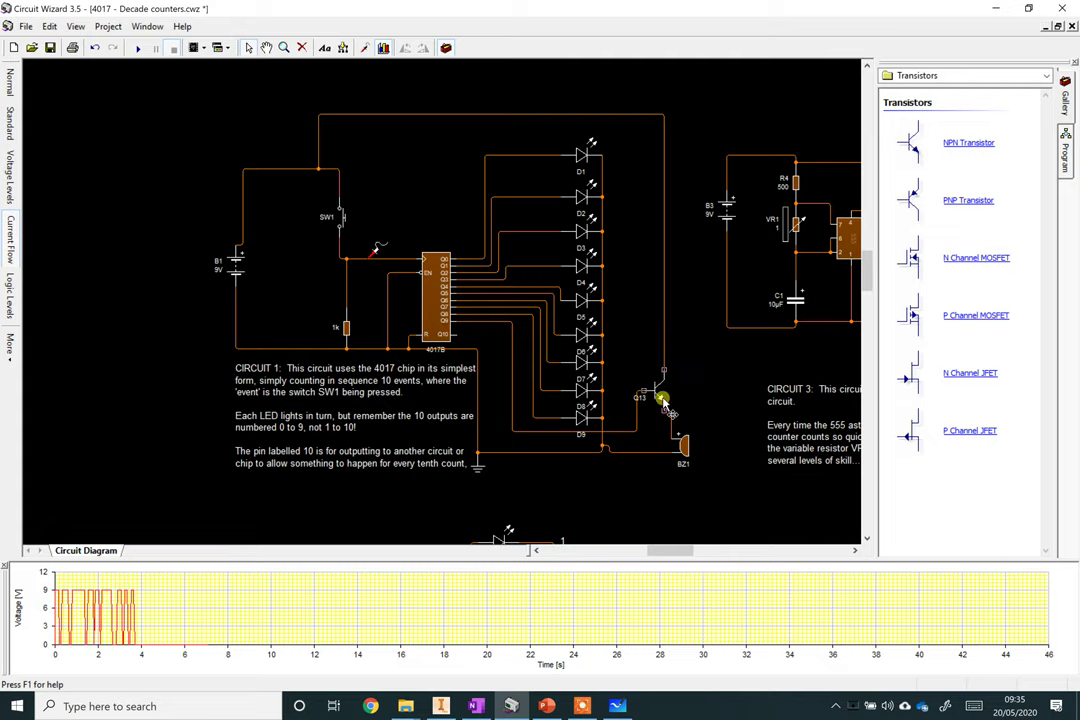
pyautogui.scroll(5, 680, 398)
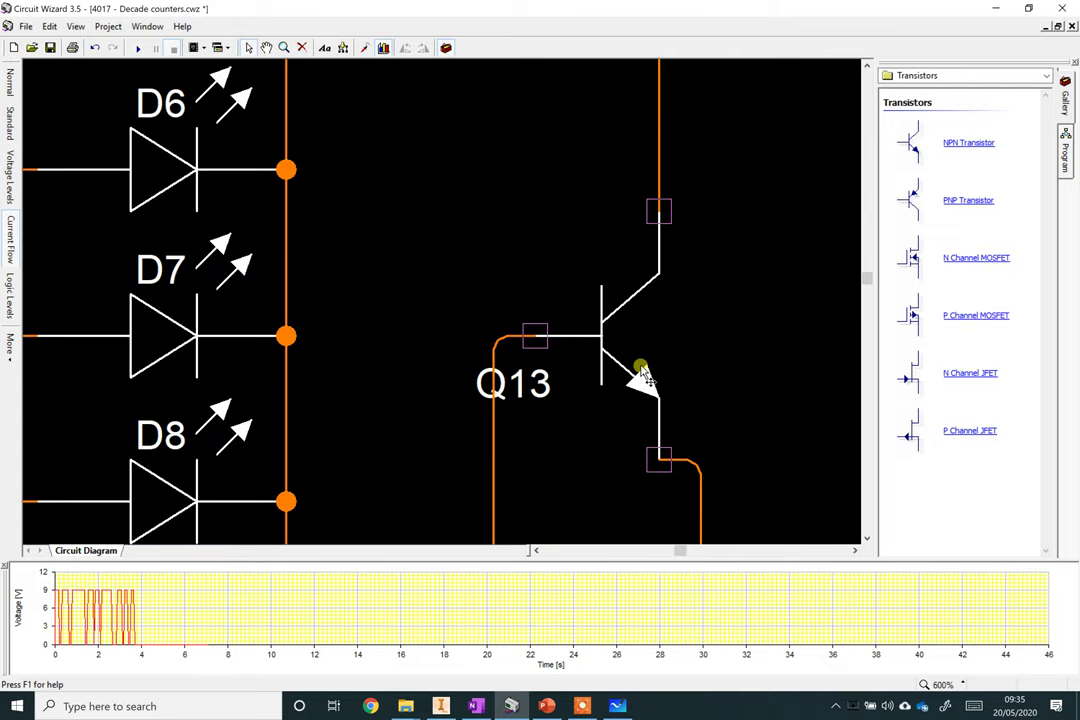
pyautogui.scroll(-3, 641, 374)
pyautogui.scroll(-2, 630, 380)
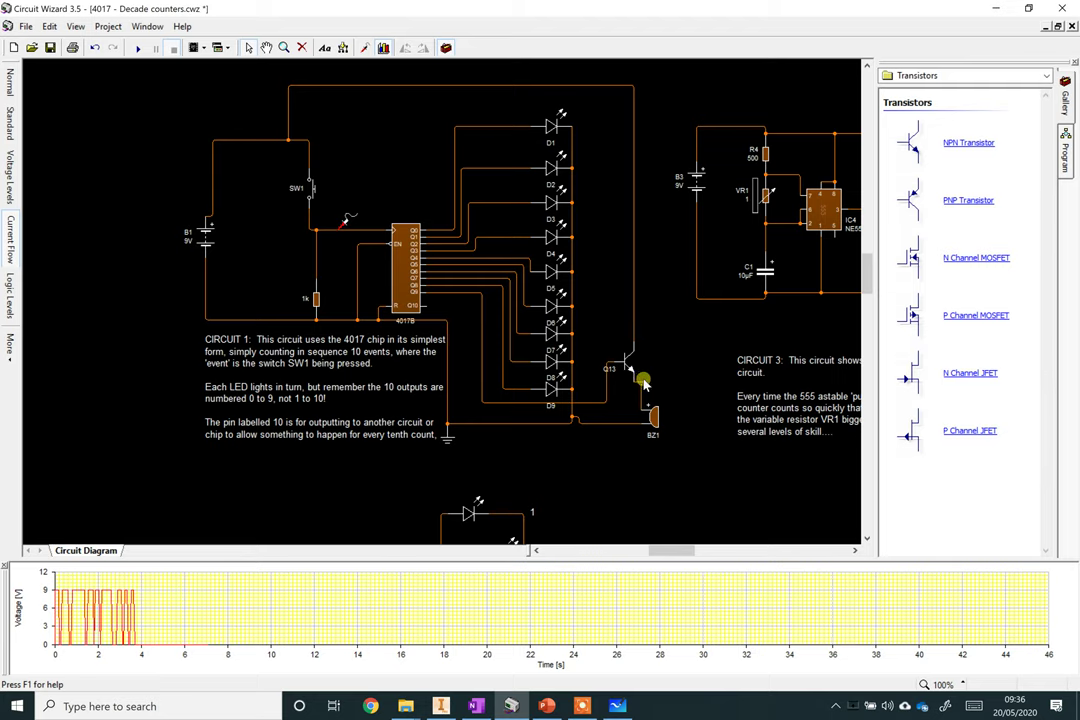
pyautogui.scroll(2, 630, 372)
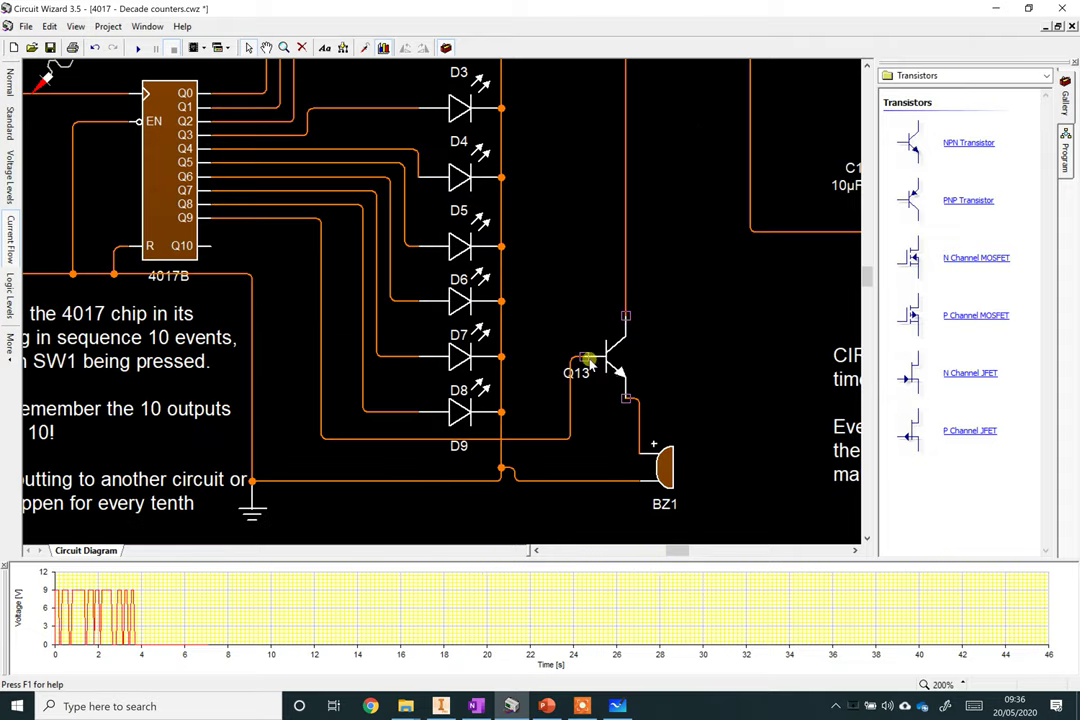
pyautogui.scroll(-2, 614, 366)
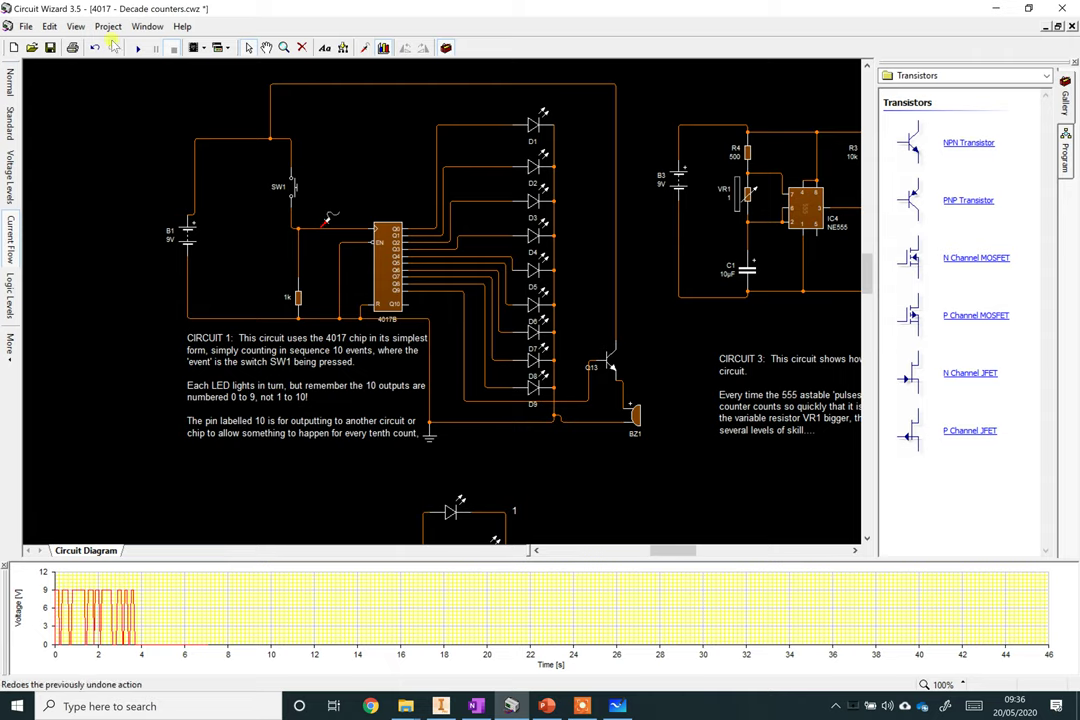
pyautogui.click(14, 84)
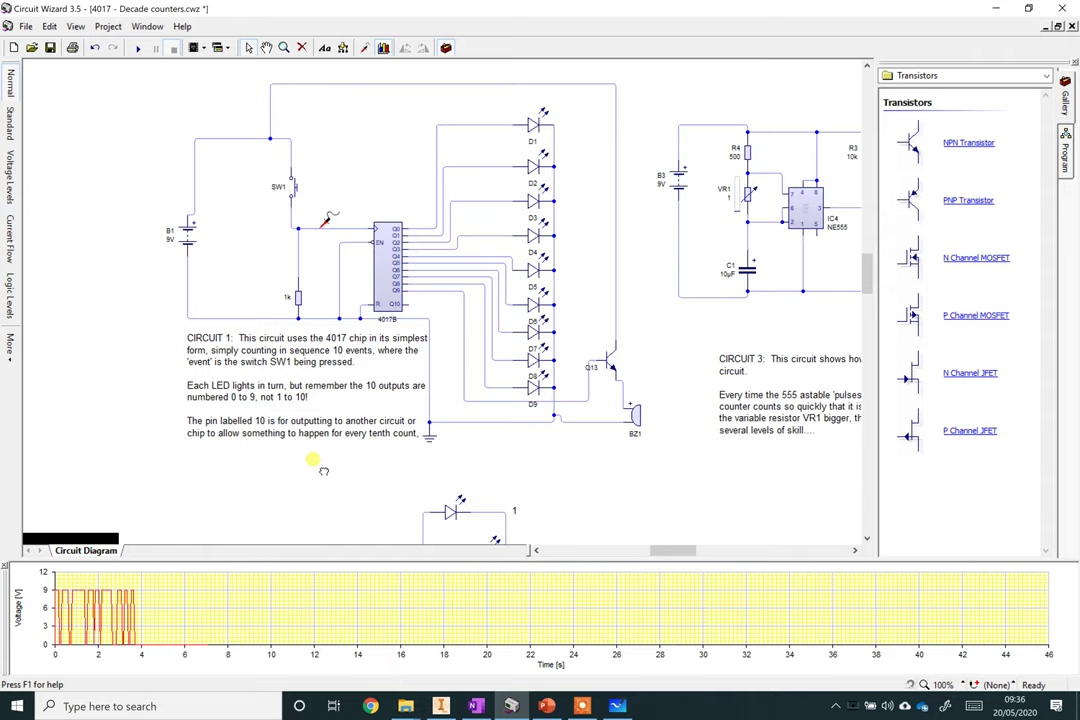
# Pan down to Circuit 2's dice counter and remove its Q6-to-reset link wire.
pyautogui.moveTo(323, 470); pyautogui.dragTo(398, 116)
pyautogui.scroll(2, 362, 313)
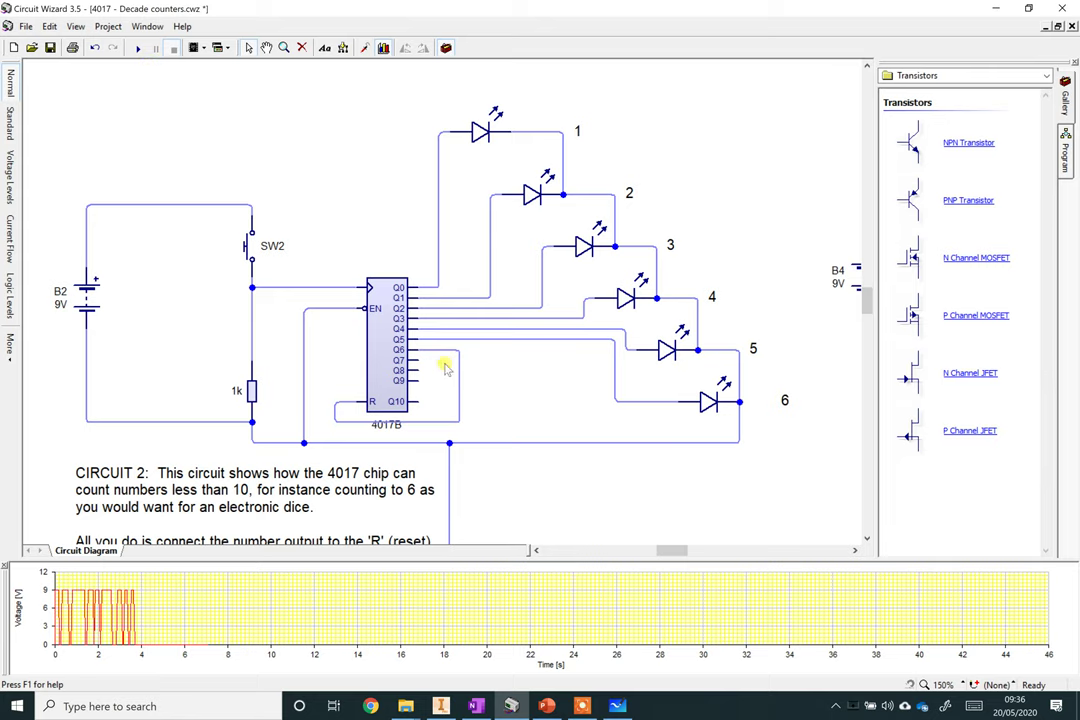
pyautogui.moveTo(437, 363); pyautogui.dragTo(481, 386)
pyautogui.press('Delete')
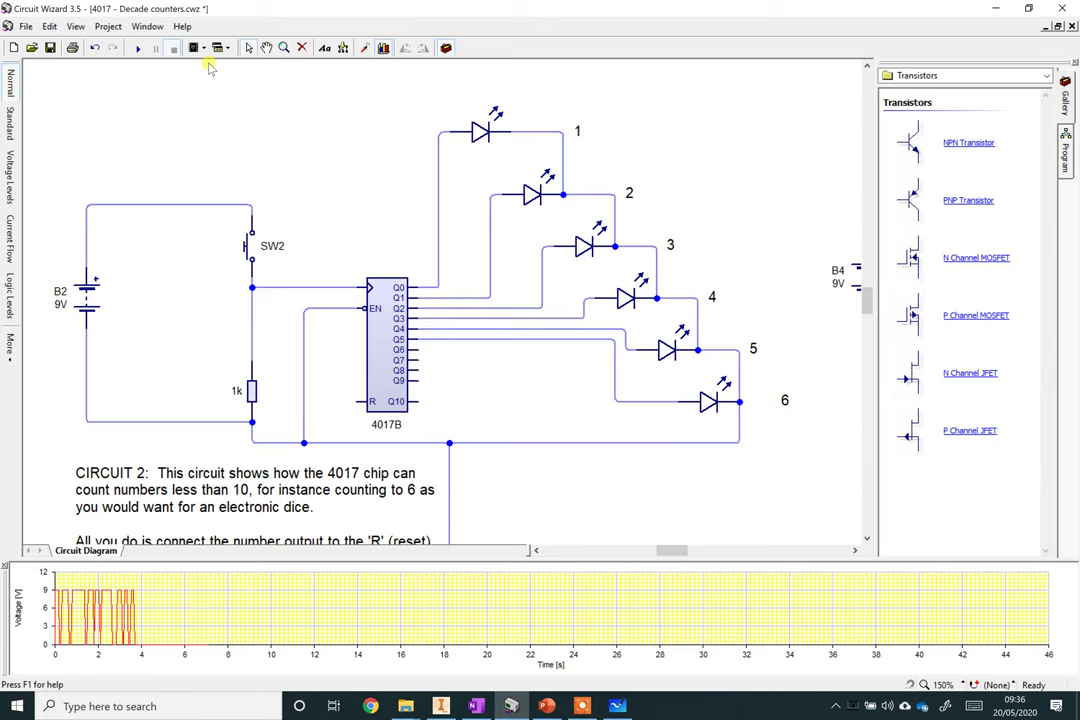
# Run Circuit 2 and press SW2 to step the lit LED up to 6, with voltage levels shown.
pyautogui.click(137, 48)
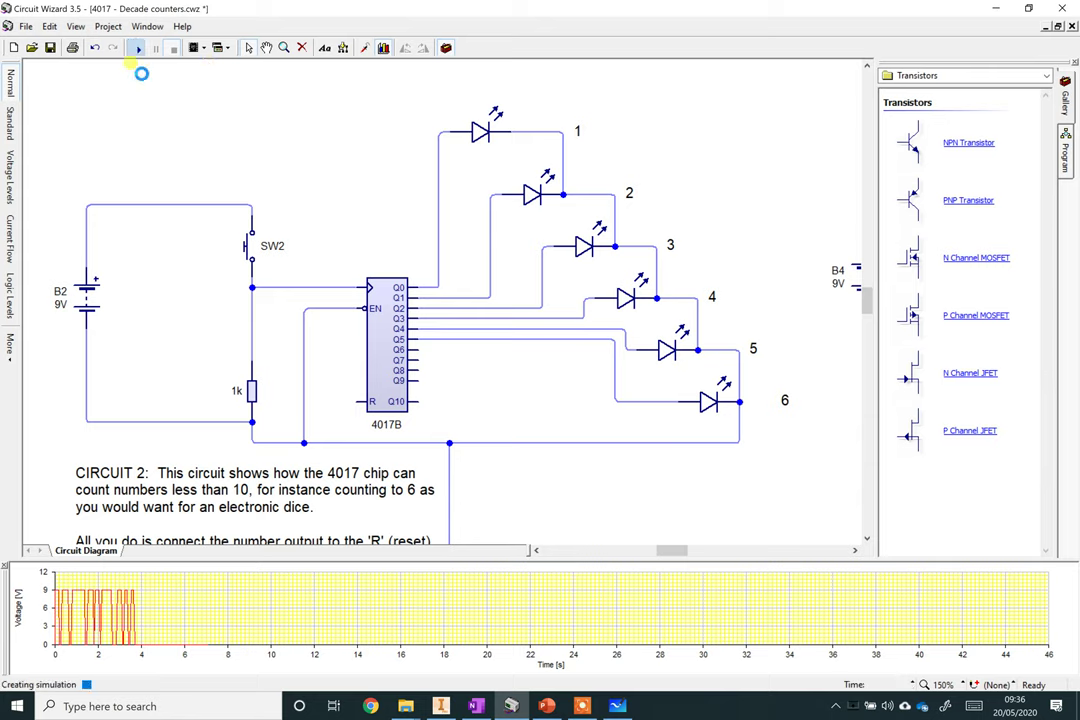
pyautogui.click(247, 247)
pyautogui.click(244, 248)
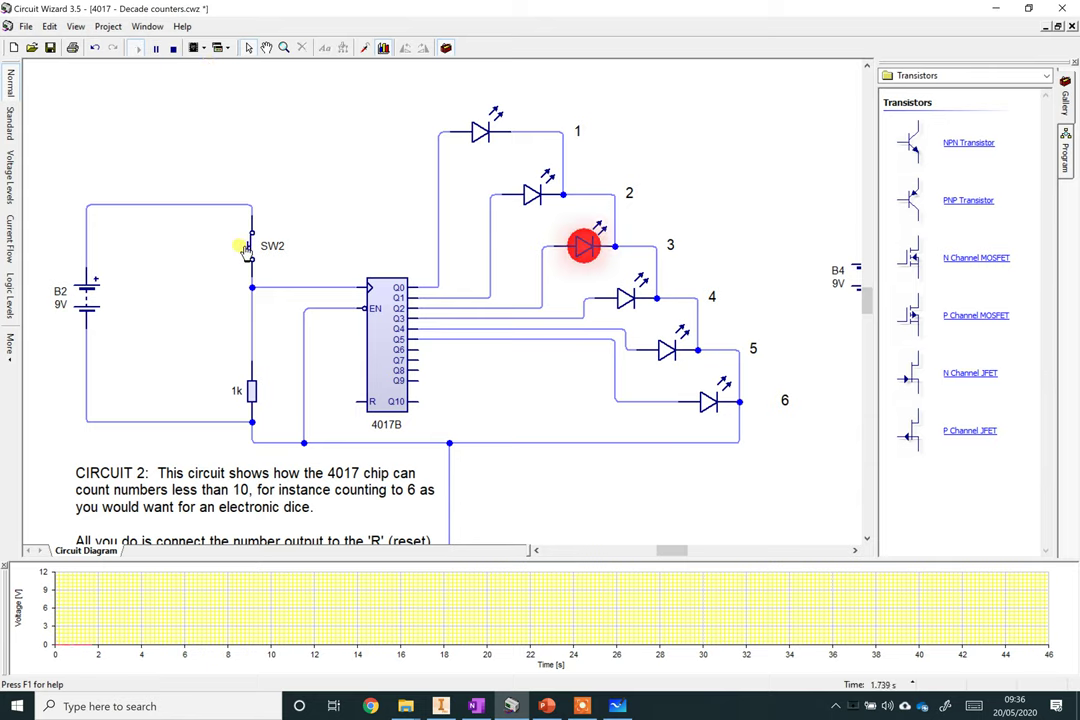
pyautogui.click(244, 249)
pyautogui.click(244, 249)
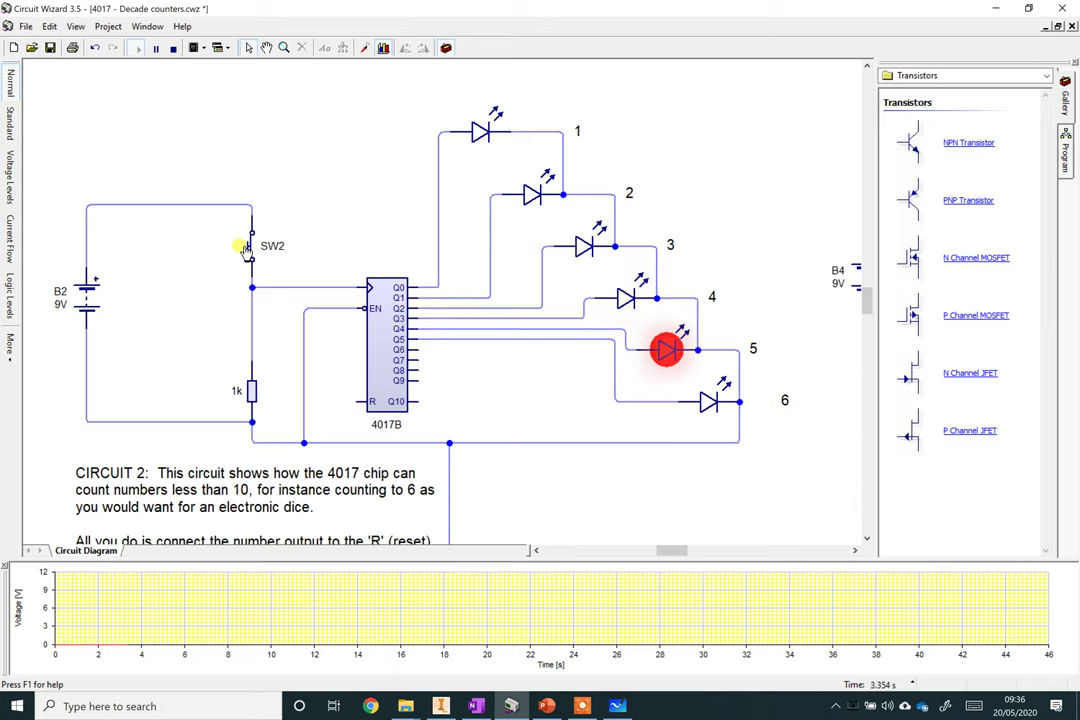
pyautogui.click(244, 249)
pyautogui.click(10, 178)
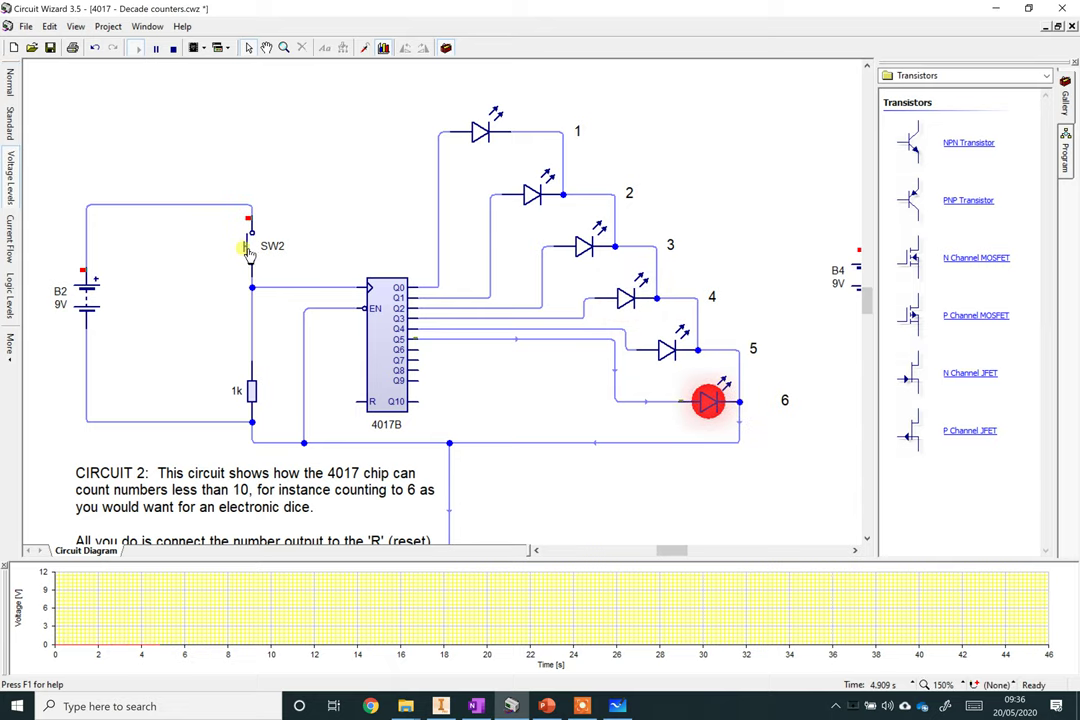
# Clock the counter past LED 6 through the unused outputs until it wraps to LED 1.
pyautogui.click(249, 253)
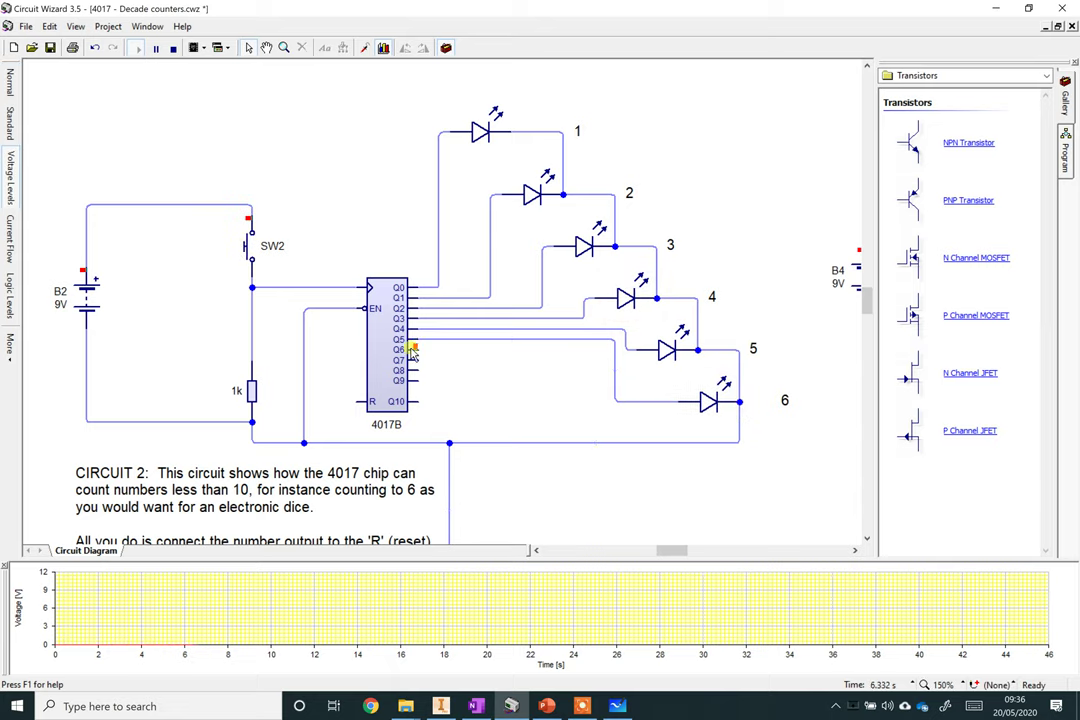
pyautogui.click(248, 257)
pyautogui.click(248, 257)
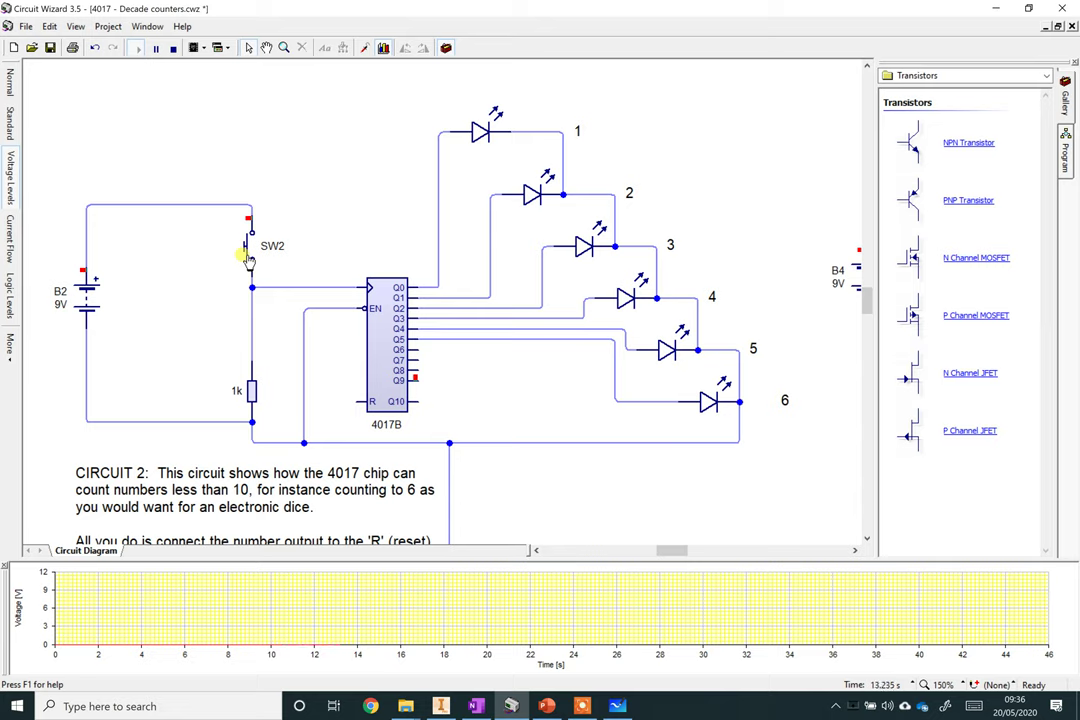
pyautogui.click(248, 257)
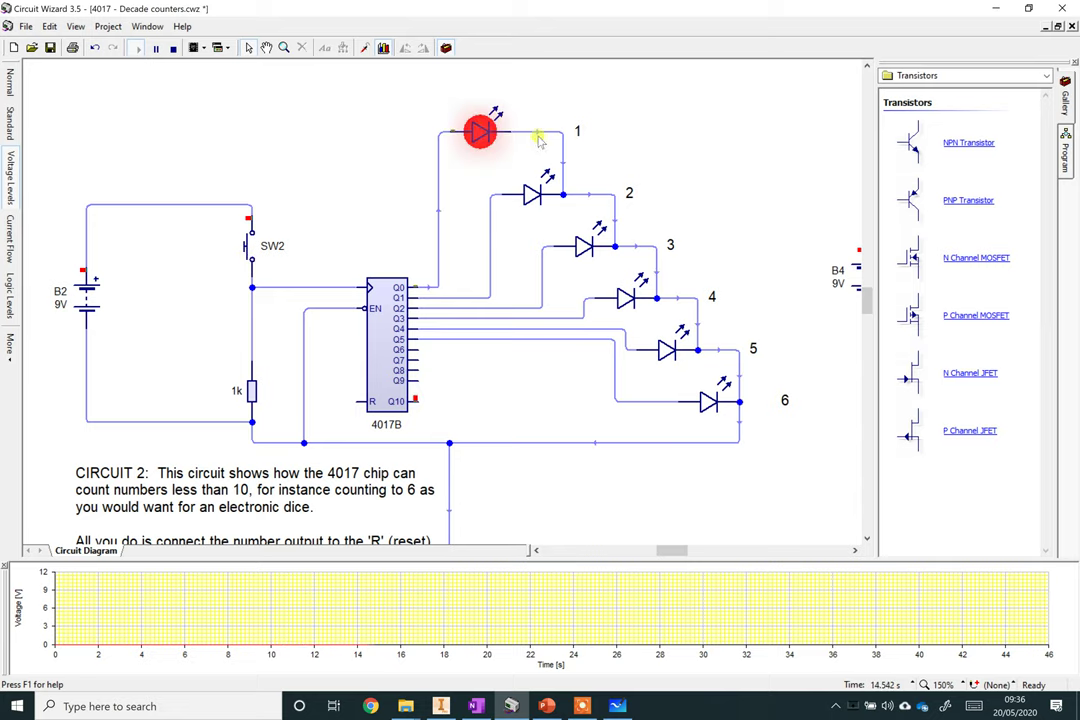
# Step through a second cycle: LEDs 2 to 6, all dark past Q6 and Q9, back to LED 1.
pyautogui.click(250, 255)
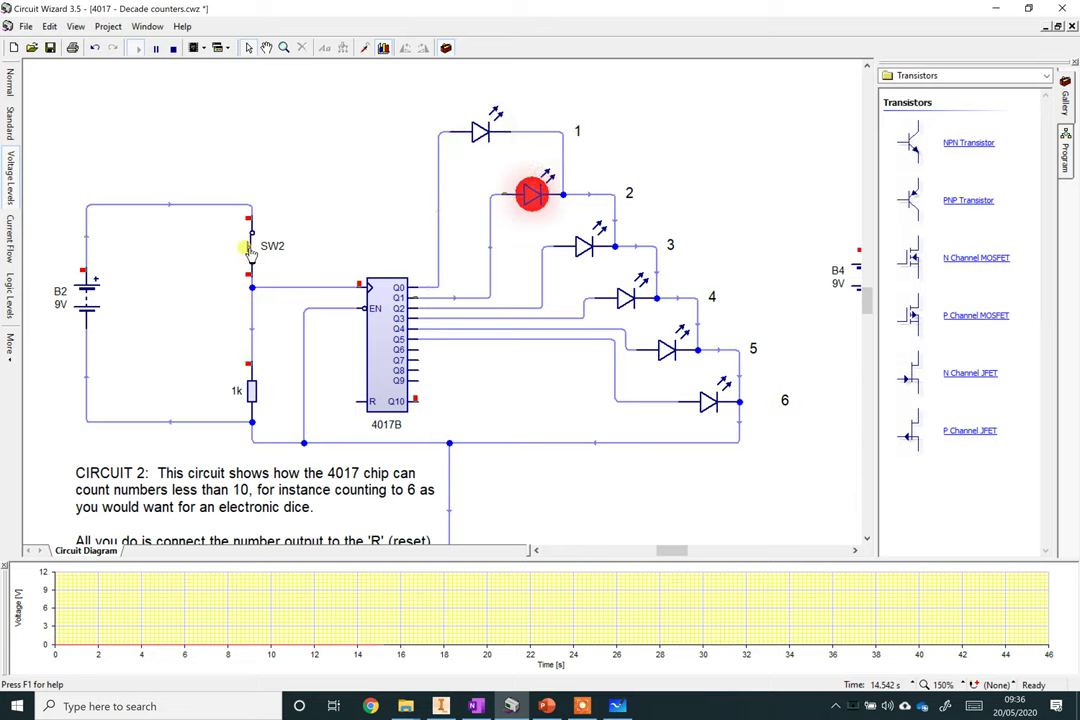
pyautogui.click(251, 256)
pyautogui.click(252, 258)
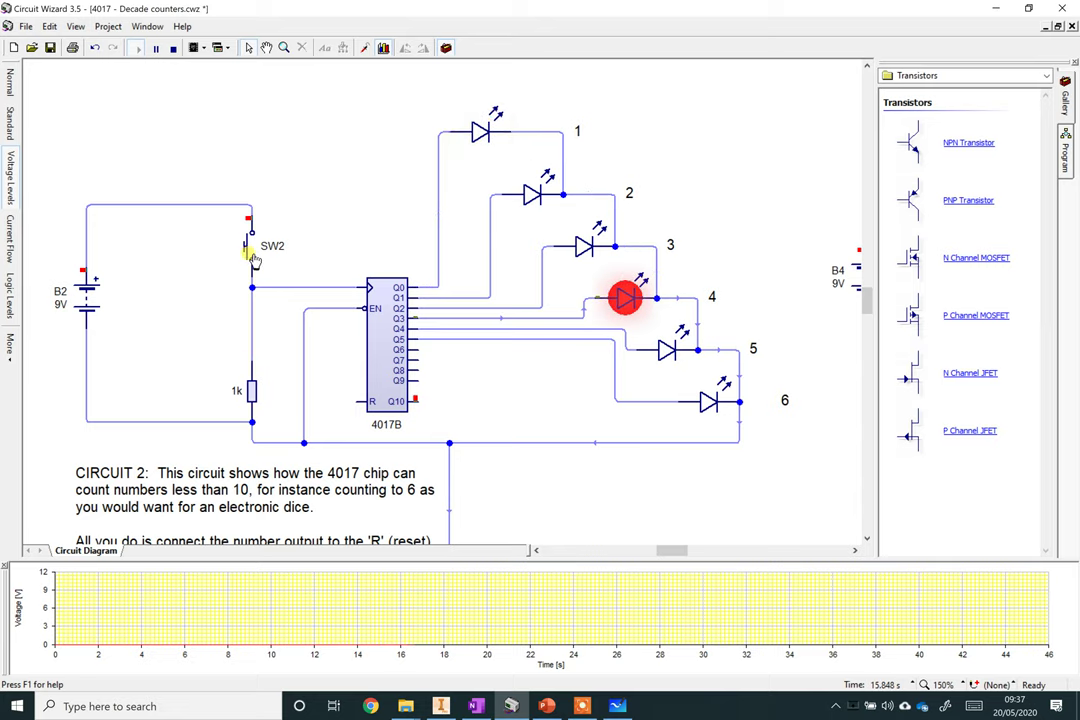
pyautogui.click(253, 259)
pyautogui.click(253, 259)
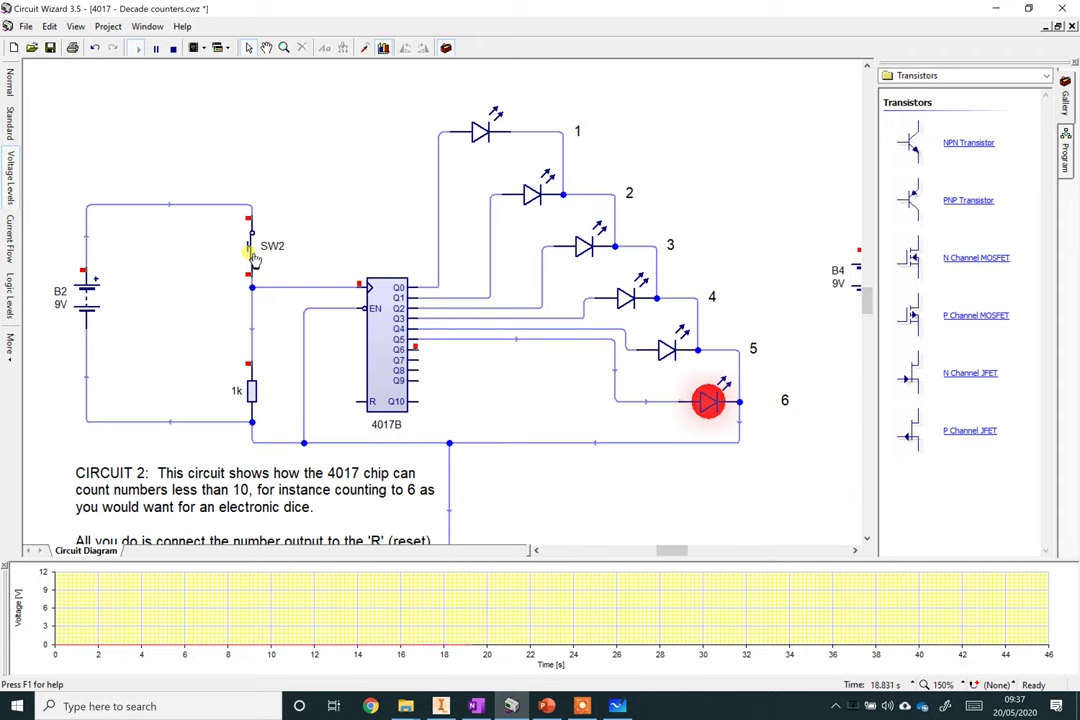
pyautogui.click(253, 259)
pyautogui.click(253, 259)
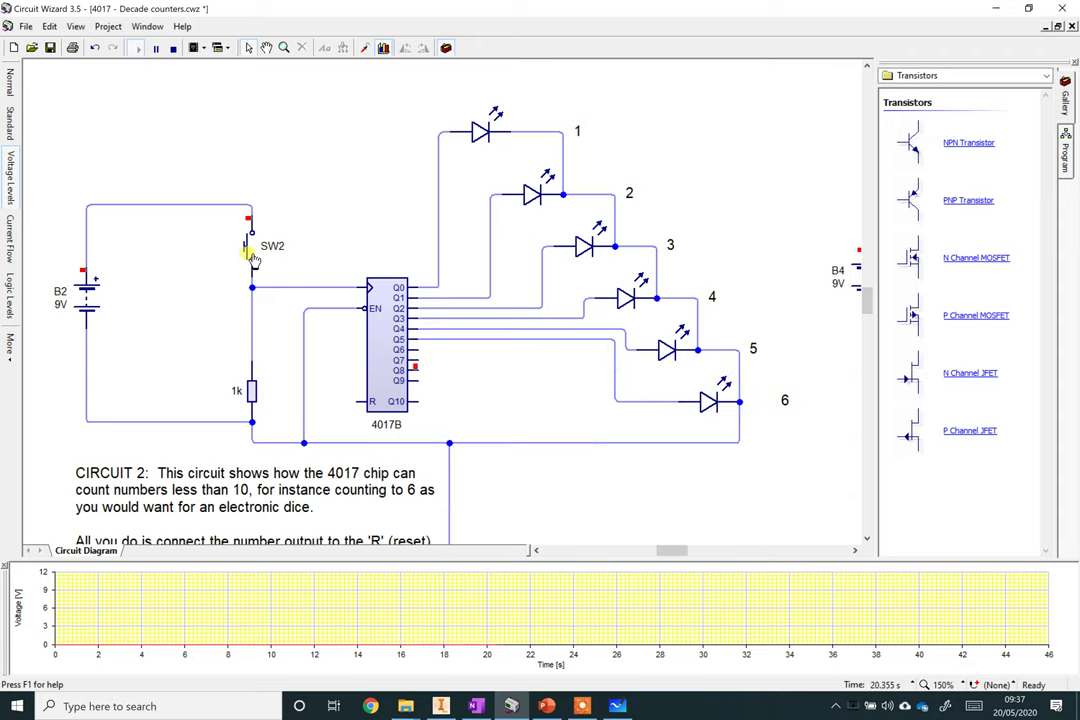
pyautogui.click(253, 259)
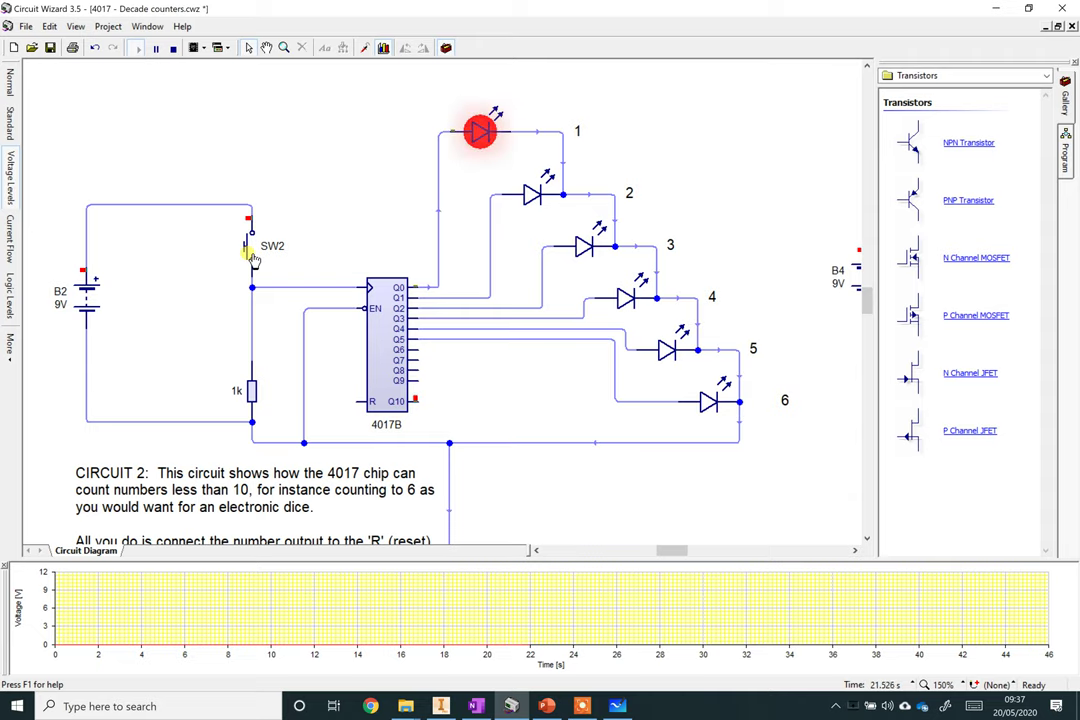
# Stop the simulation and place a copy of SW2 and its 1k resistor beside them.
pyautogui.scroll(3, 343, 433)
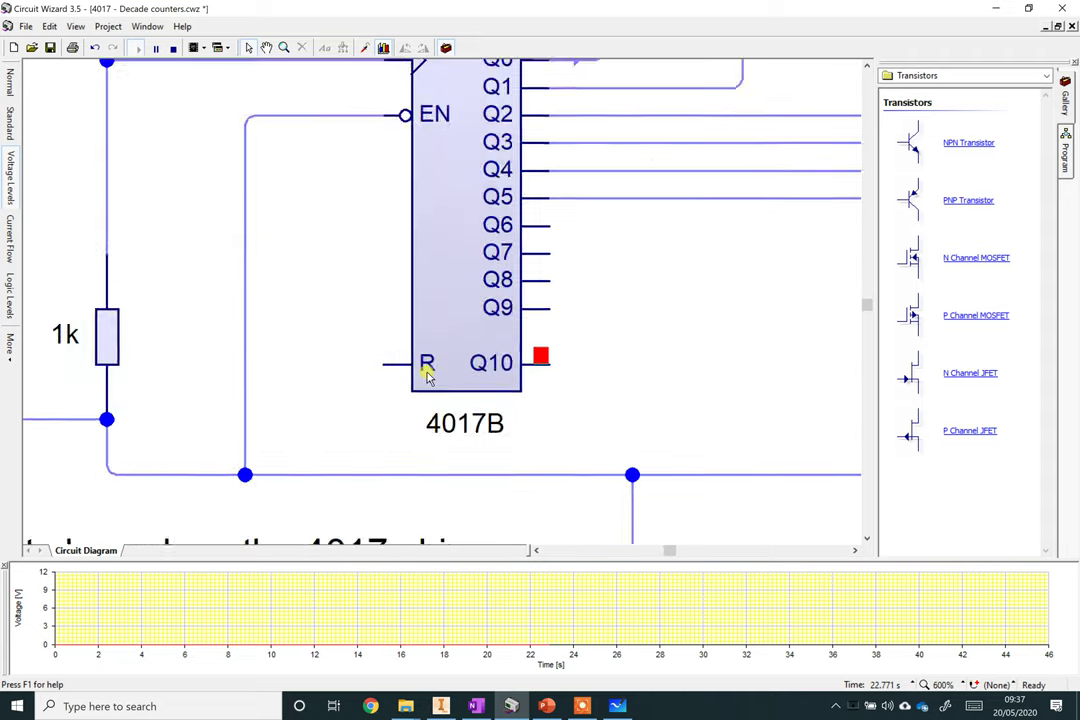
pyautogui.scroll(2, 427, 374)
pyautogui.moveTo(319, 356)
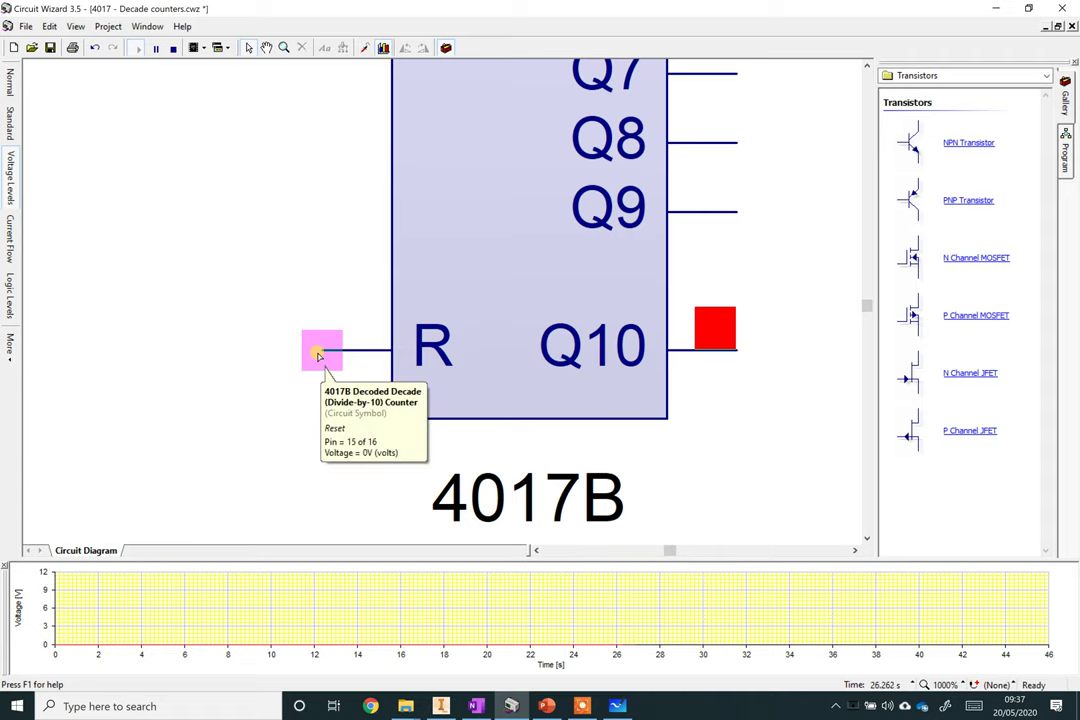
pyautogui.scroll(-2, 319, 356)
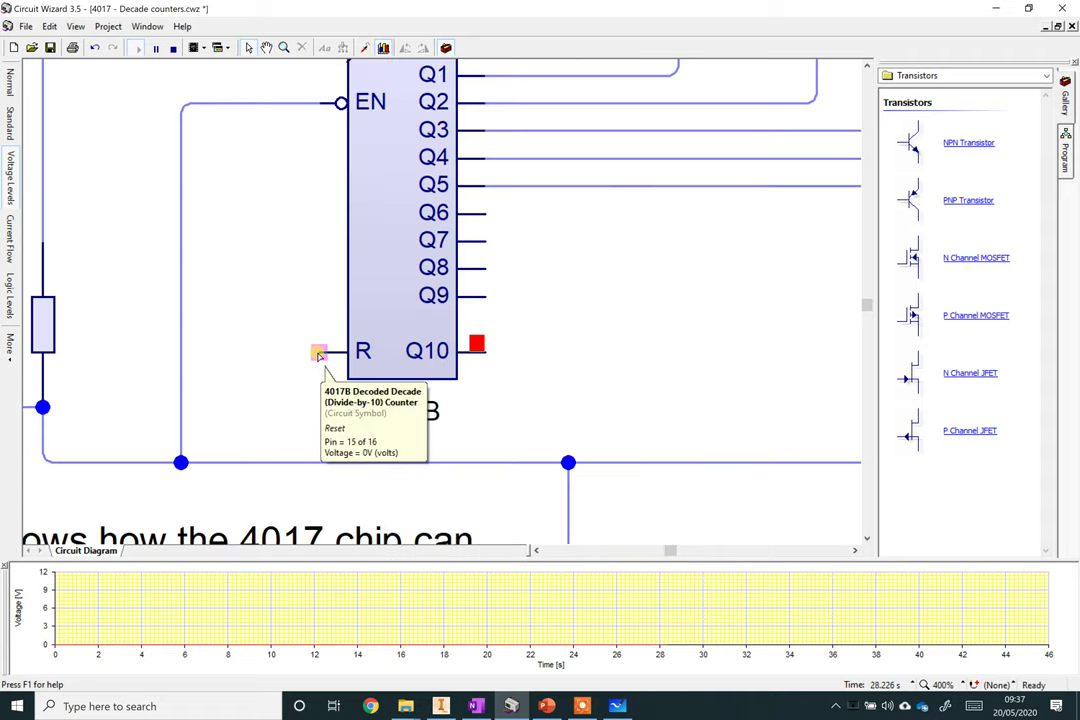
pyautogui.scroll(-2, 319, 356)
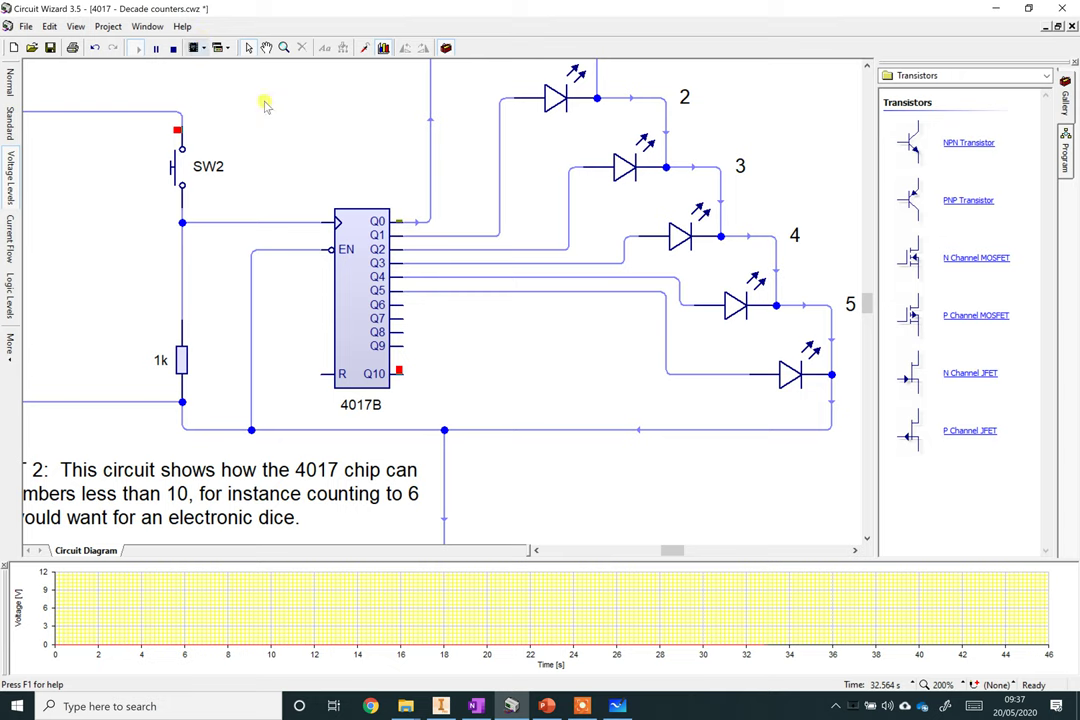
pyautogui.click(173, 47)
pyautogui.moveTo(248, 376); pyautogui.dragTo(337, 384)
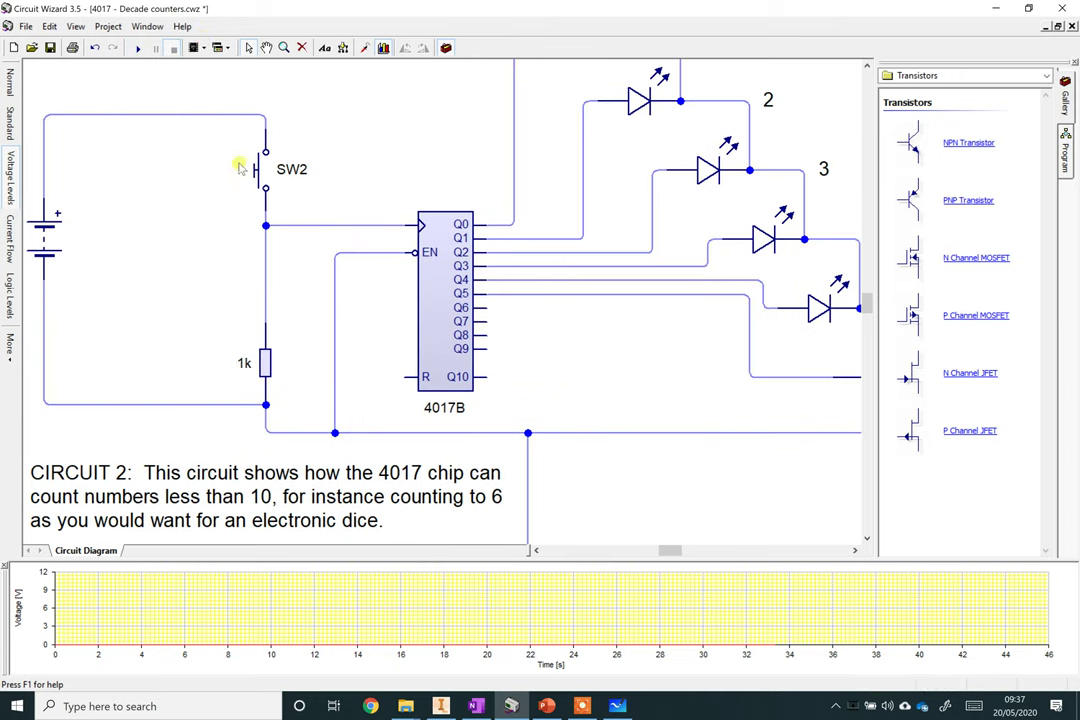
pyautogui.moveTo(268, 262); pyautogui.dragTo(358, 262)
# Wire SW8 to the positive rail and its resistor to 0V, join the R pin, and rerun.
pyautogui.moveTo(367, 122)
pyautogui.mouseDown()
pyautogui.moveTo(243, 99)
pyautogui.moveTo(248, 113)
pyautogui.mouseUp()
pyautogui.moveTo(362, 207)
pyautogui.mouseDown()
pyautogui.moveTo(352, 316)
pyautogui.moveTo(362, 432)
pyautogui.mouseUp()
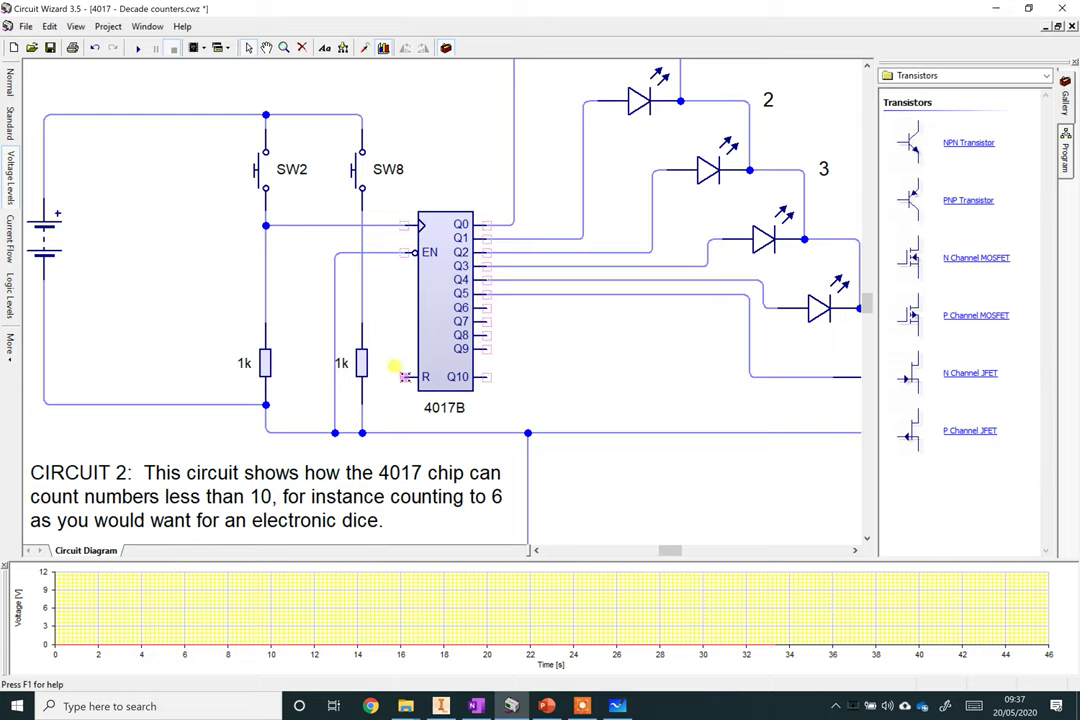
pyautogui.moveTo(404, 377); pyautogui.dragTo(387, 292)
pyautogui.click(352, 273)
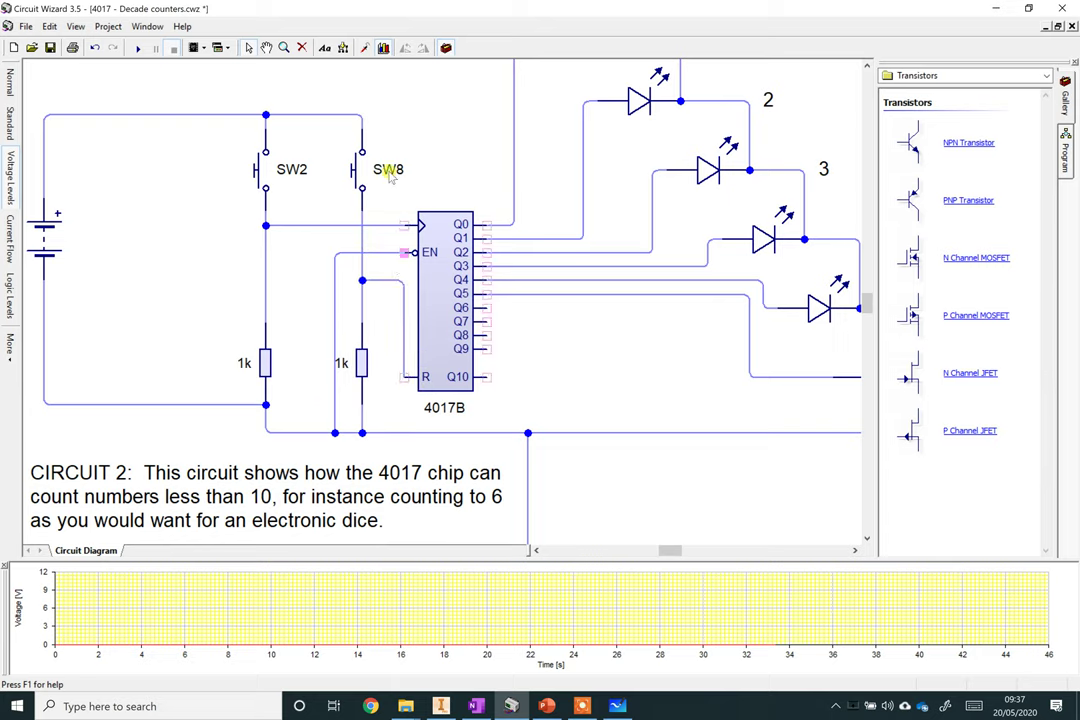
pyautogui.click(137, 48)
# Step the lit LED to 3 with SW2 and reset it with SW8, then repeat from LED 2.
pyautogui.scroll(-2, 387, 165)
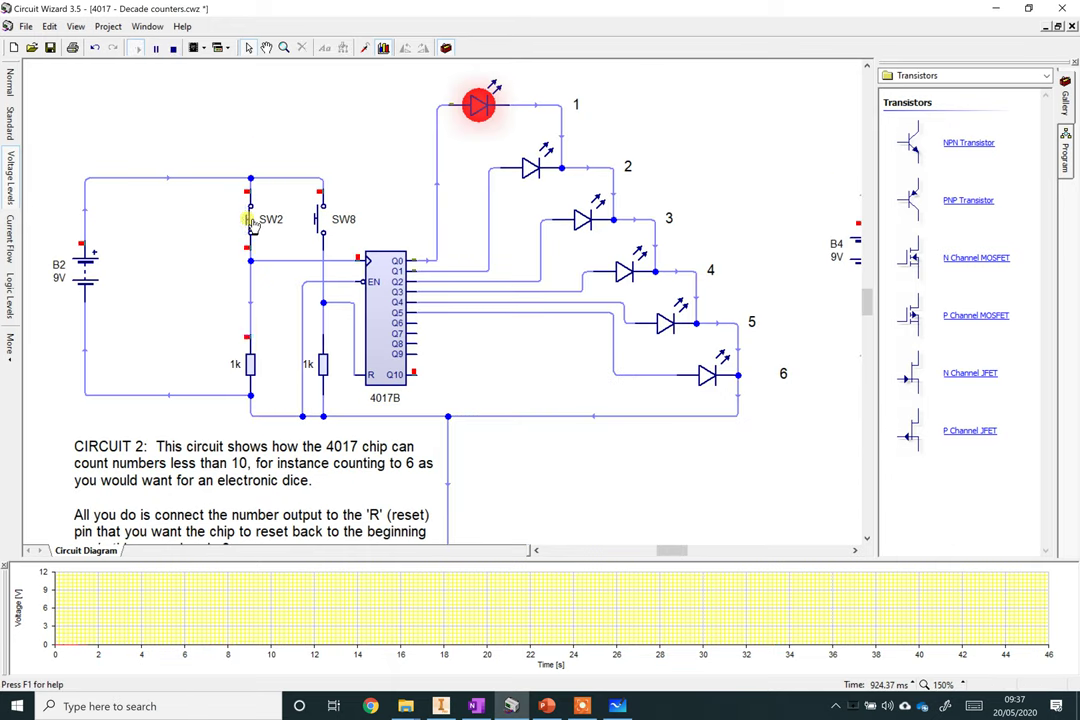
pyautogui.click(252, 224)
pyautogui.click(252, 224)
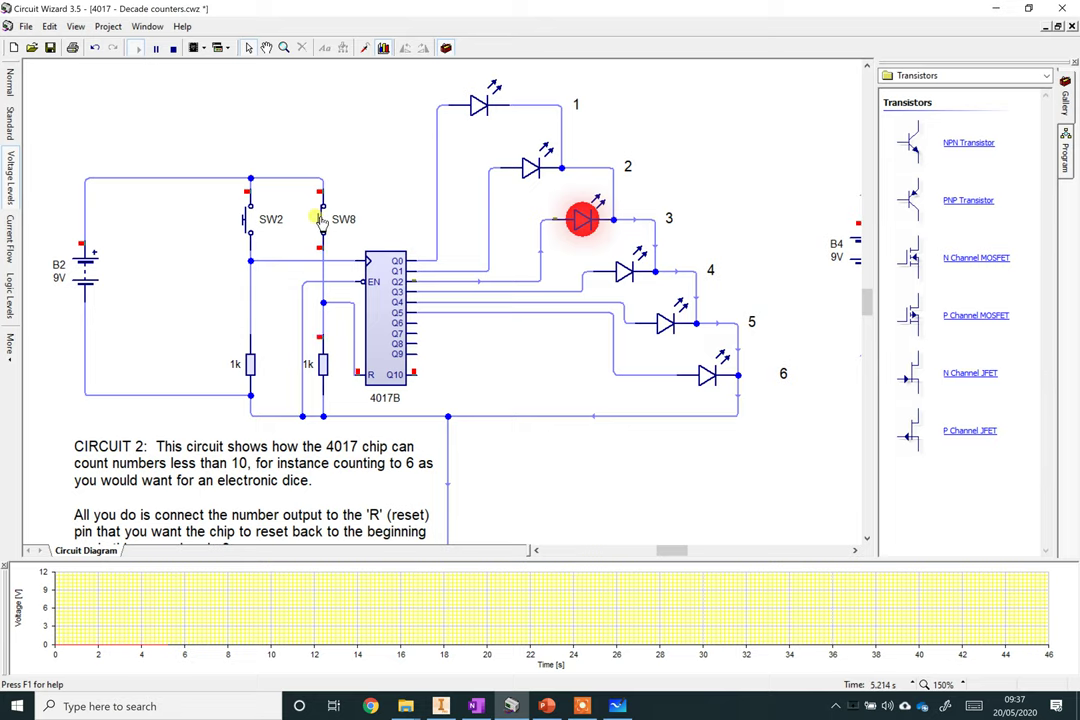
pyautogui.click(322, 222)
pyautogui.click(262, 224)
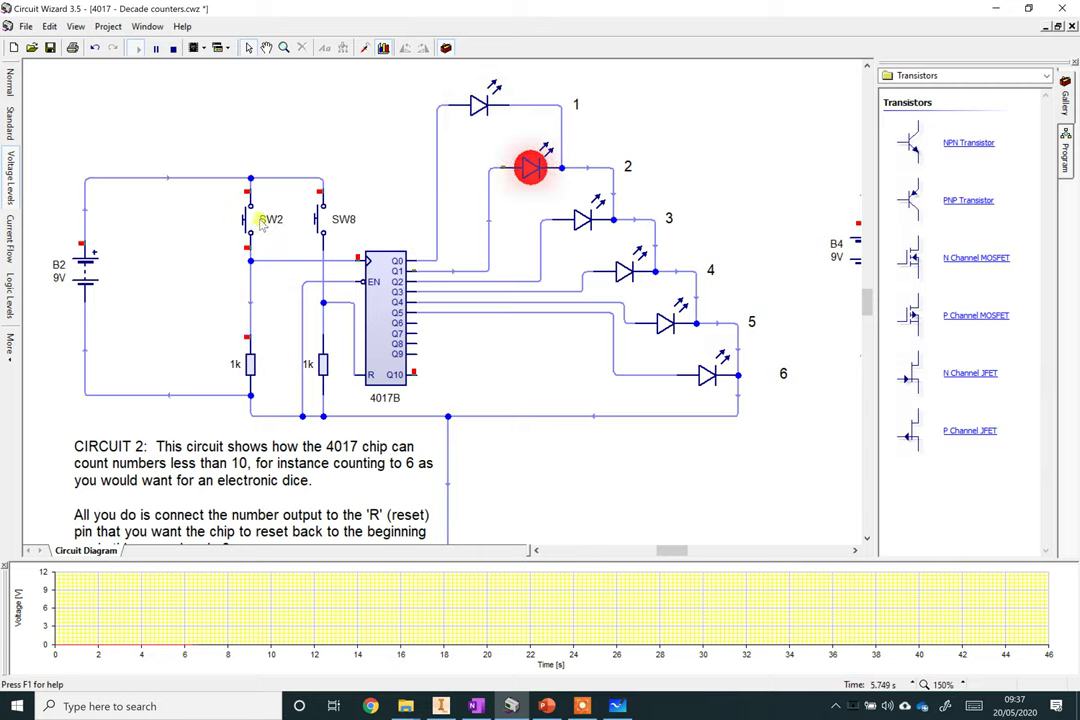
pyautogui.click(322, 228)
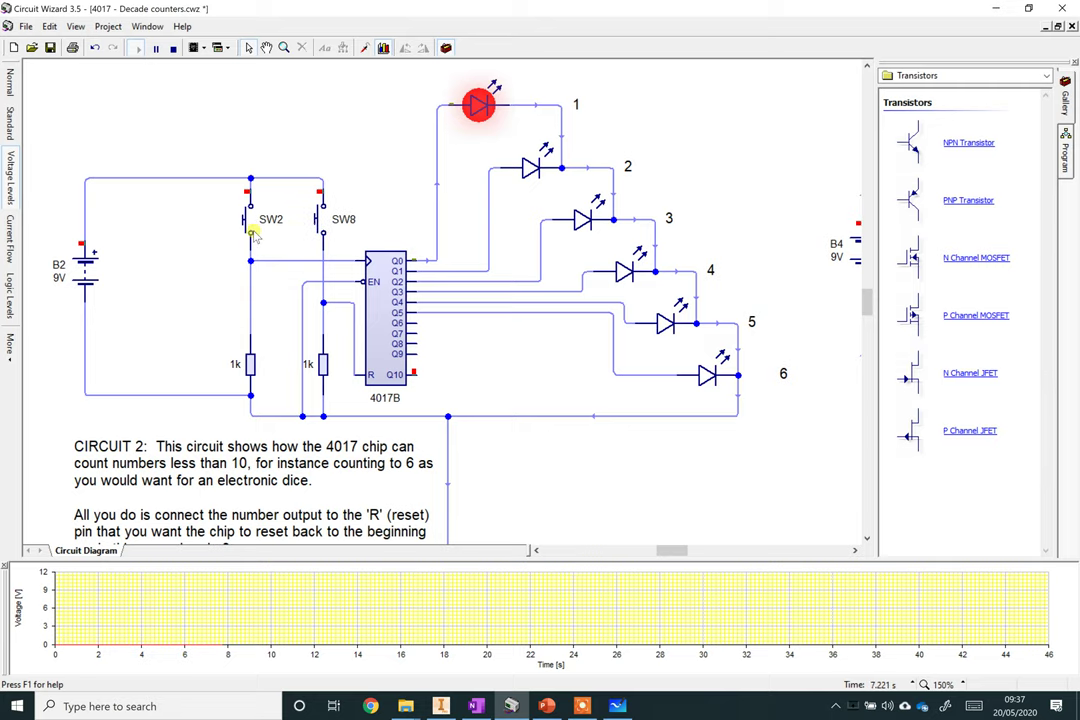
# Advance the lit LED up to 5, reset it to LED 1 with SW8, and stop the simulation.
pyautogui.click(250, 232)
pyautogui.click(250, 232)
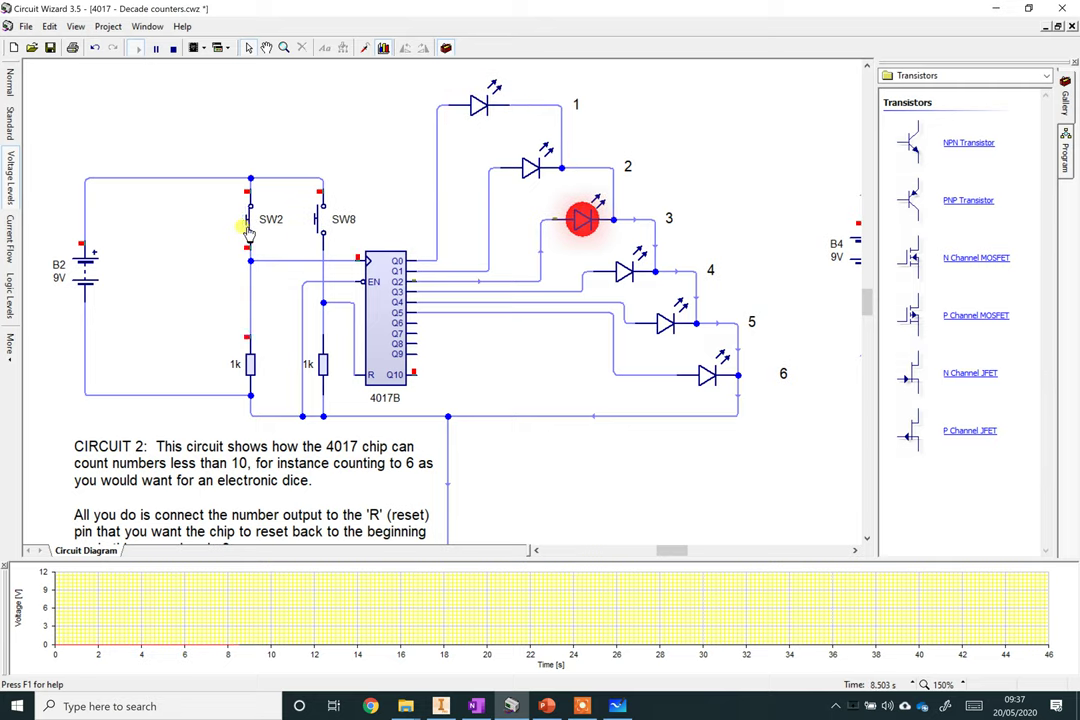
pyautogui.click(250, 230)
pyautogui.click(250, 230)
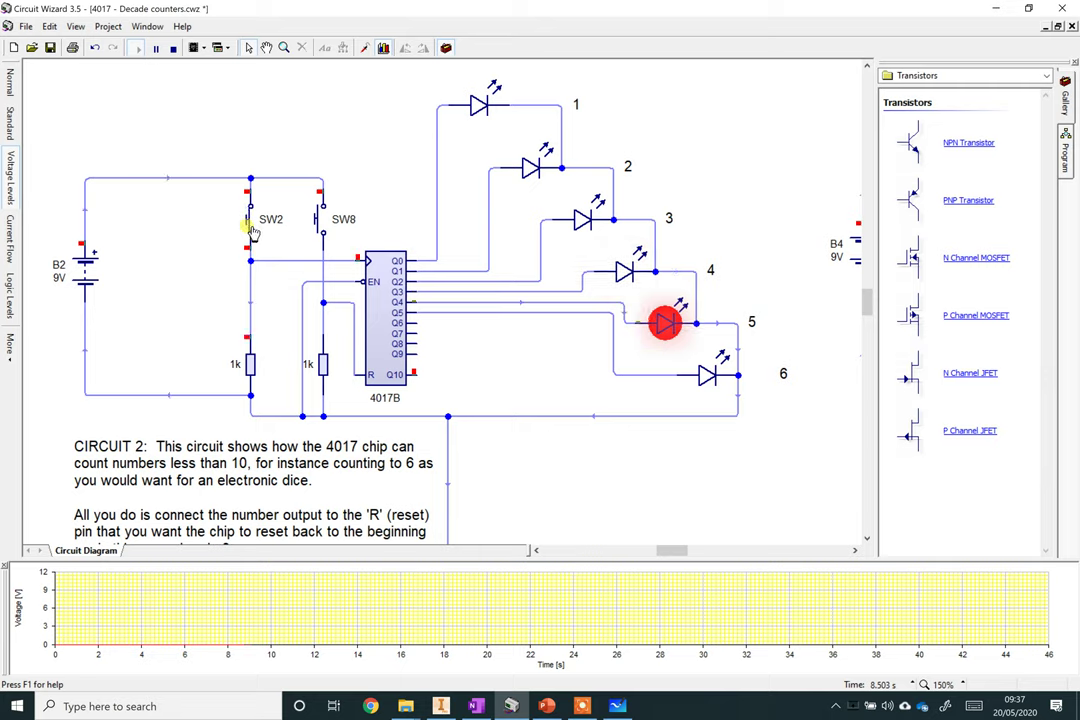
pyautogui.click(320, 226)
pyautogui.click(173, 47)
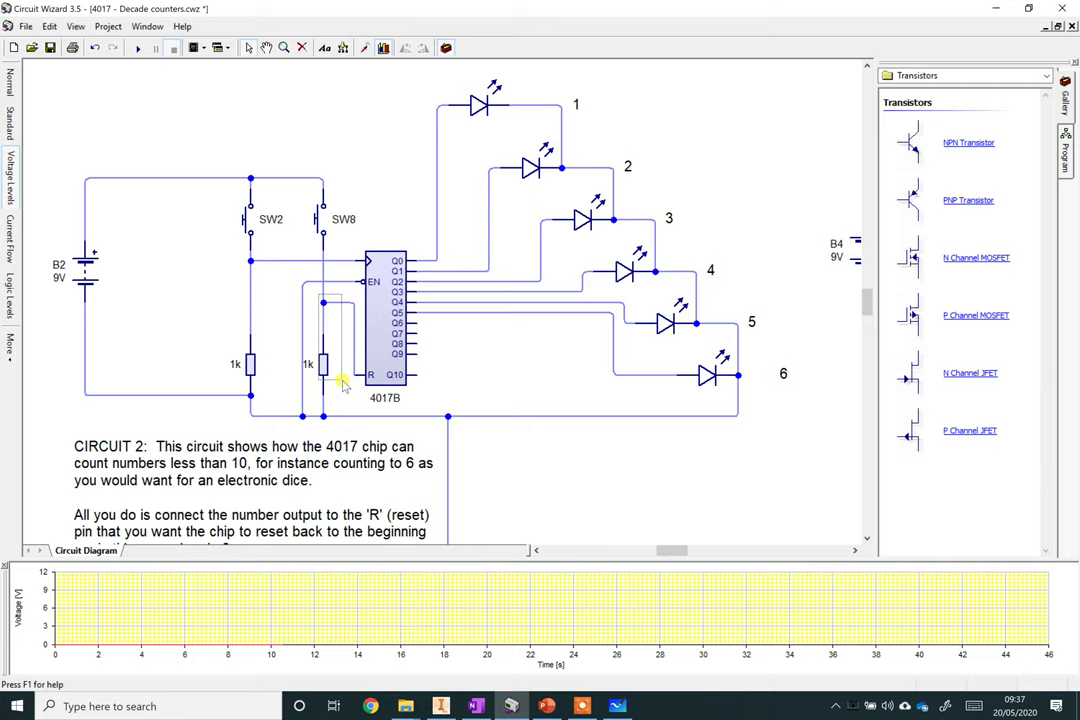
# Delete the reset-line resistor and push switch SW8.
pyautogui.click(342, 383)
pyautogui.press('Delete')
pyautogui.click(322, 220)
pyautogui.press('Delete')
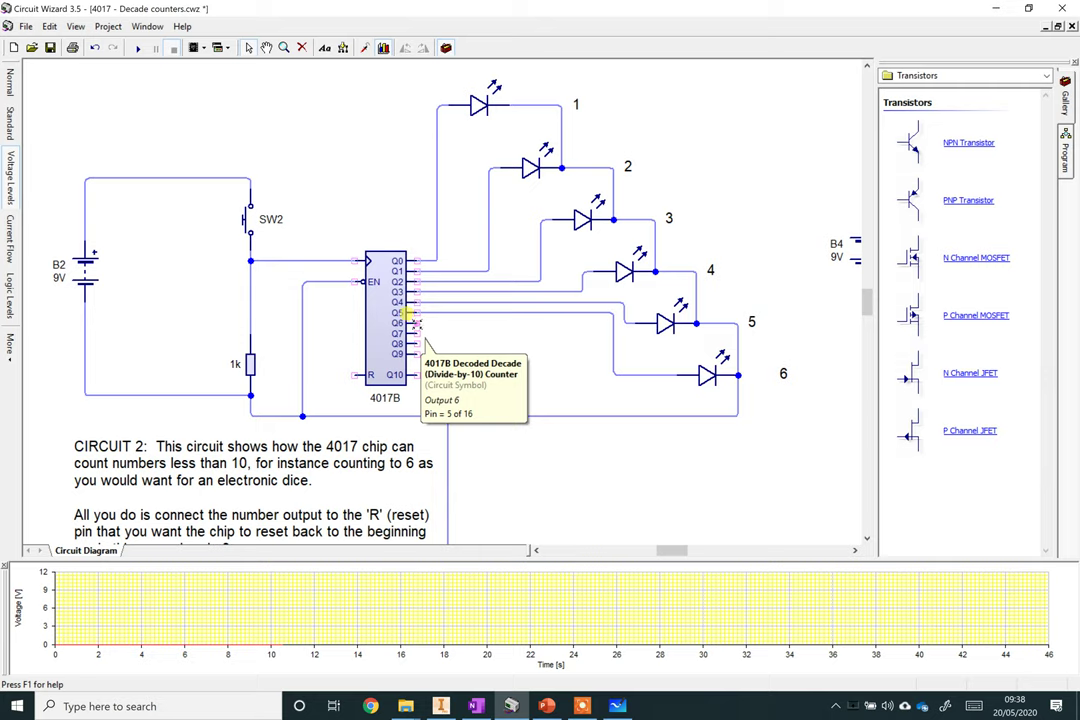
# Route a wire from output Q6 below the chip to the reset pin R and run the simulation.
pyautogui.moveTo(463, 343)
pyautogui.mouseDown()
pyautogui.moveTo(456, 391)
pyautogui.moveTo(310, 399)
pyautogui.moveTo(360, 374)
pyautogui.mouseUp()
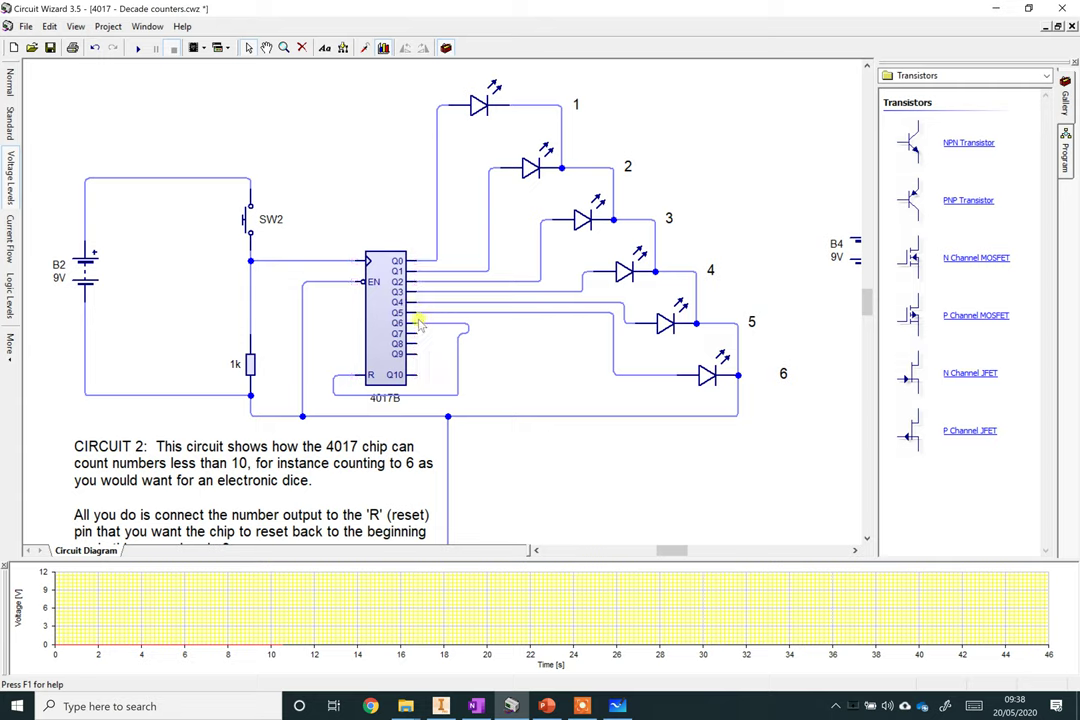
pyautogui.click(465, 341)
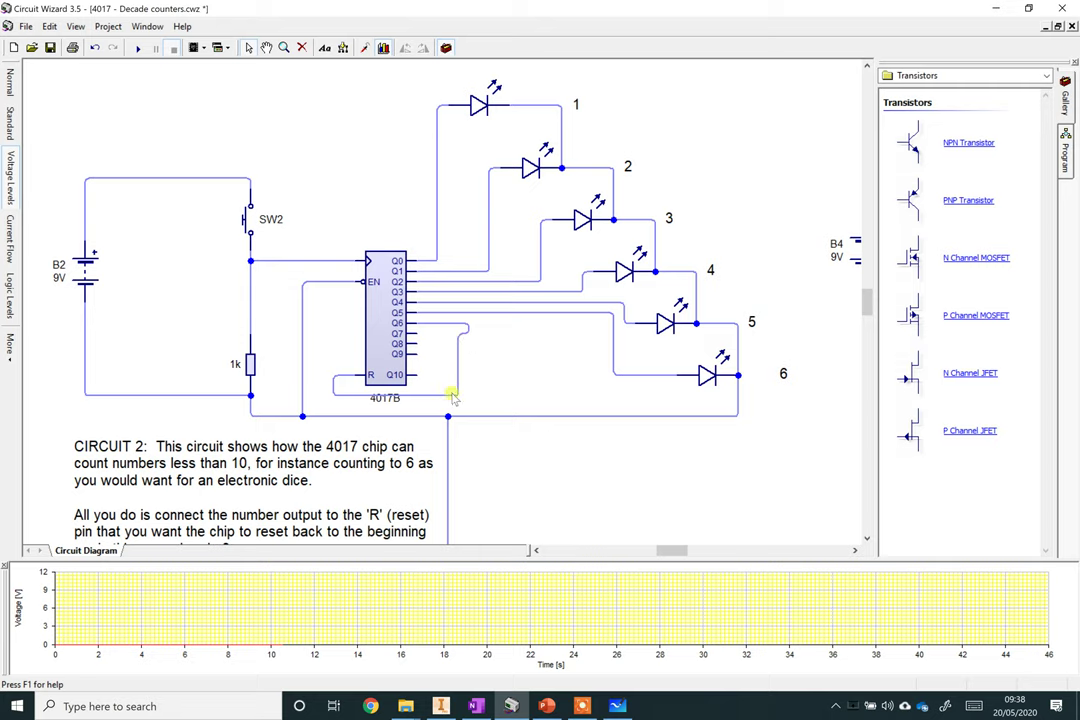
pyautogui.click(355, 377)
pyautogui.click(139, 48)
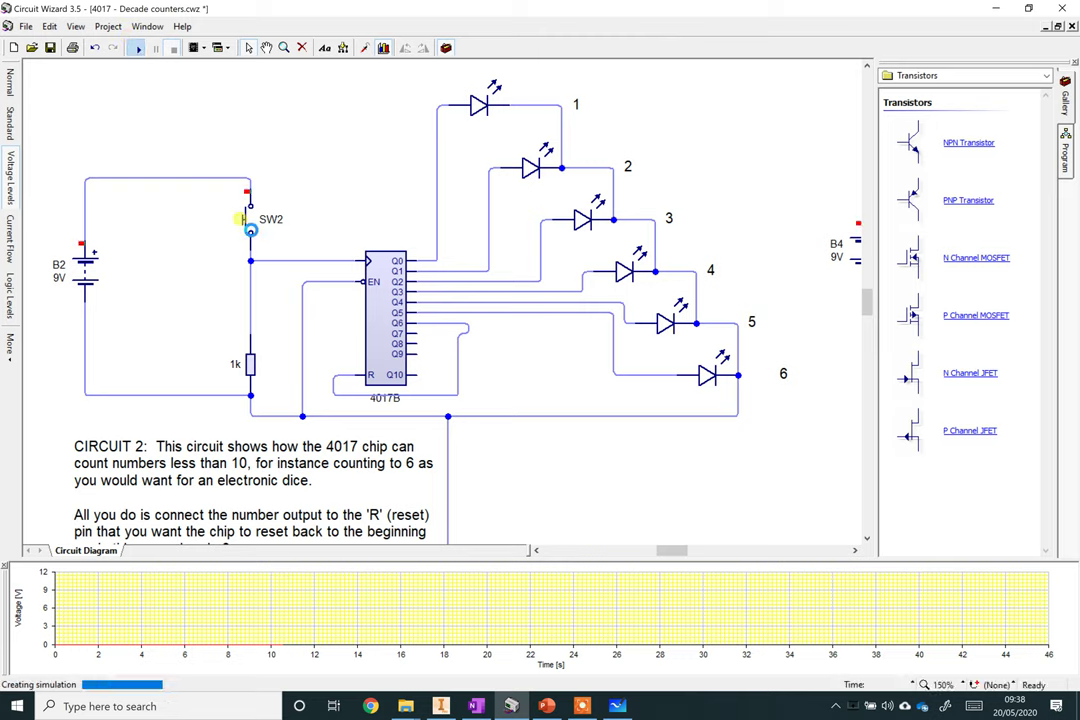
# Press SW2 to step the lit LED from 1 to 6 and reset back to LED 1.
pyautogui.click(245, 225)
pyautogui.click(247, 230)
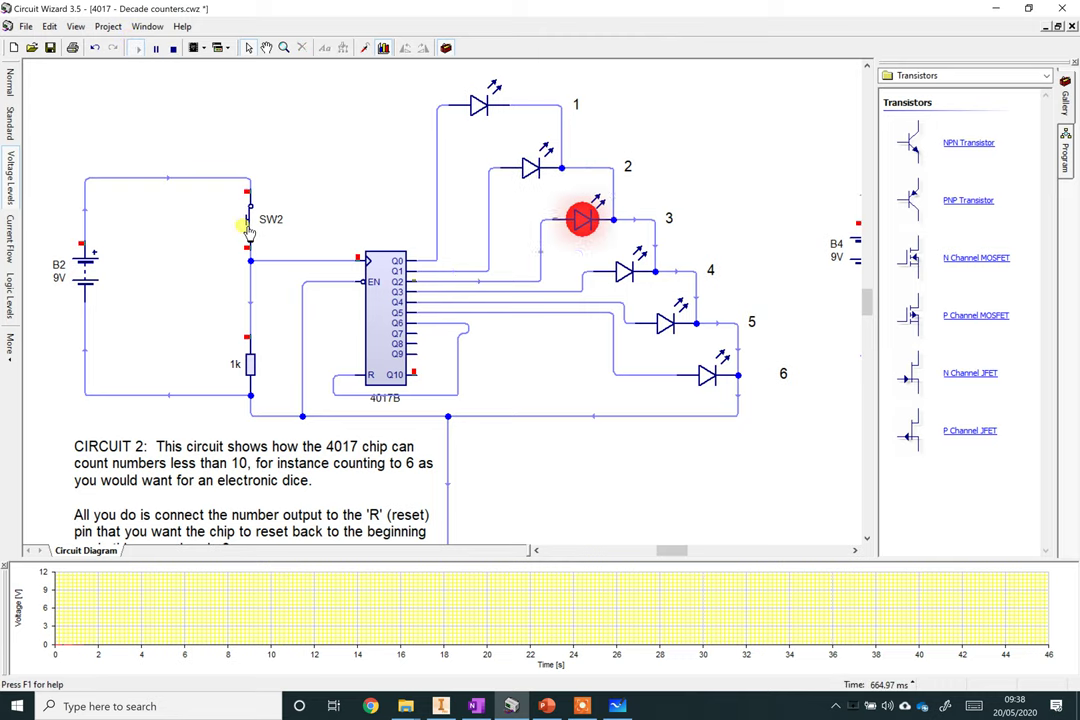
pyautogui.click(249, 230)
pyautogui.click(249, 230)
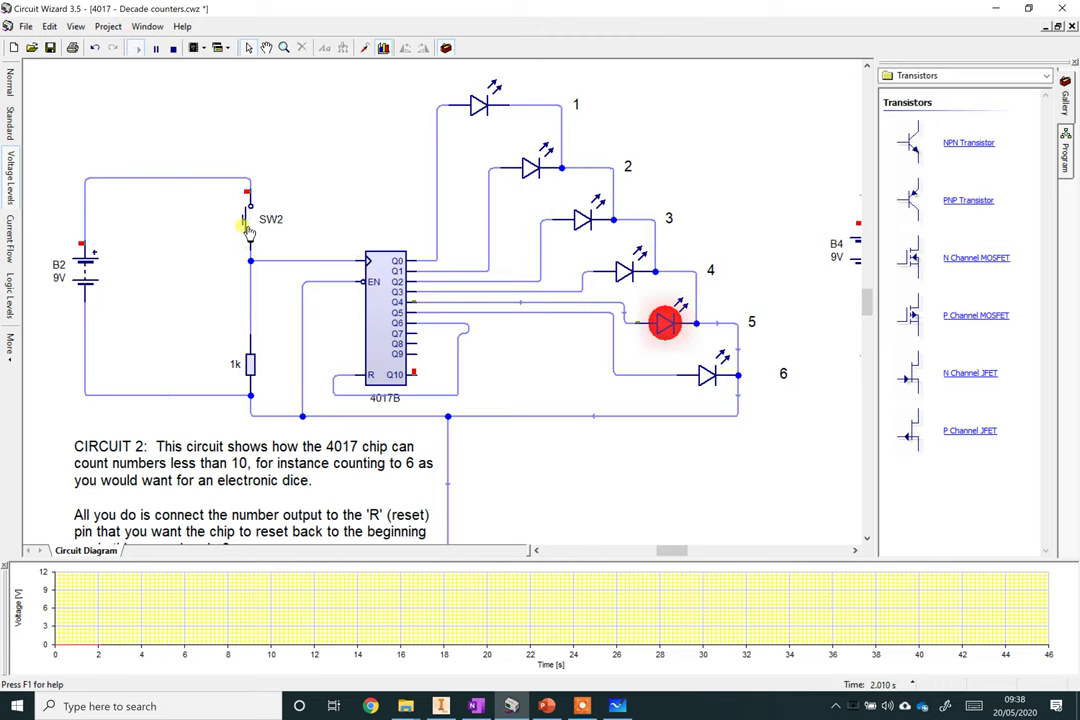
pyautogui.click(249, 230)
pyautogui.click(249, 230)
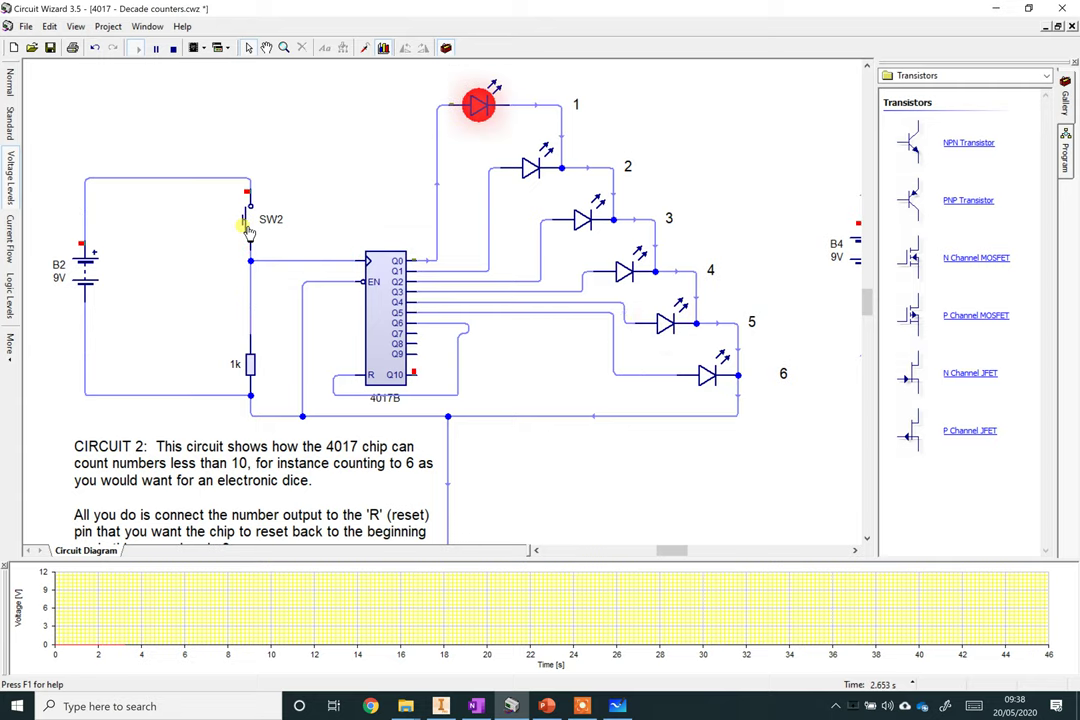
# Repeat the count from LED 2 up to 6 so it resets to output 1 again.
pyautogui.click(249, 230)
pyautogui.click(249, 230)
pyautogui.click(249, 230)
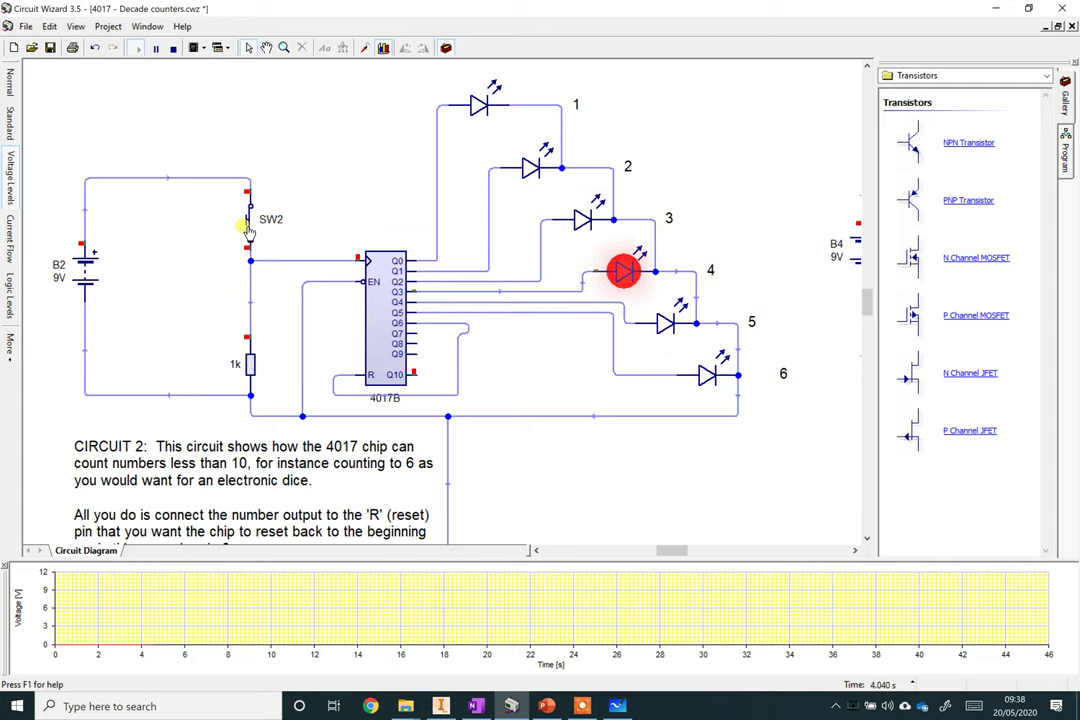
pyautogui.click(249, 230)
pyautogui.click(249, 230)
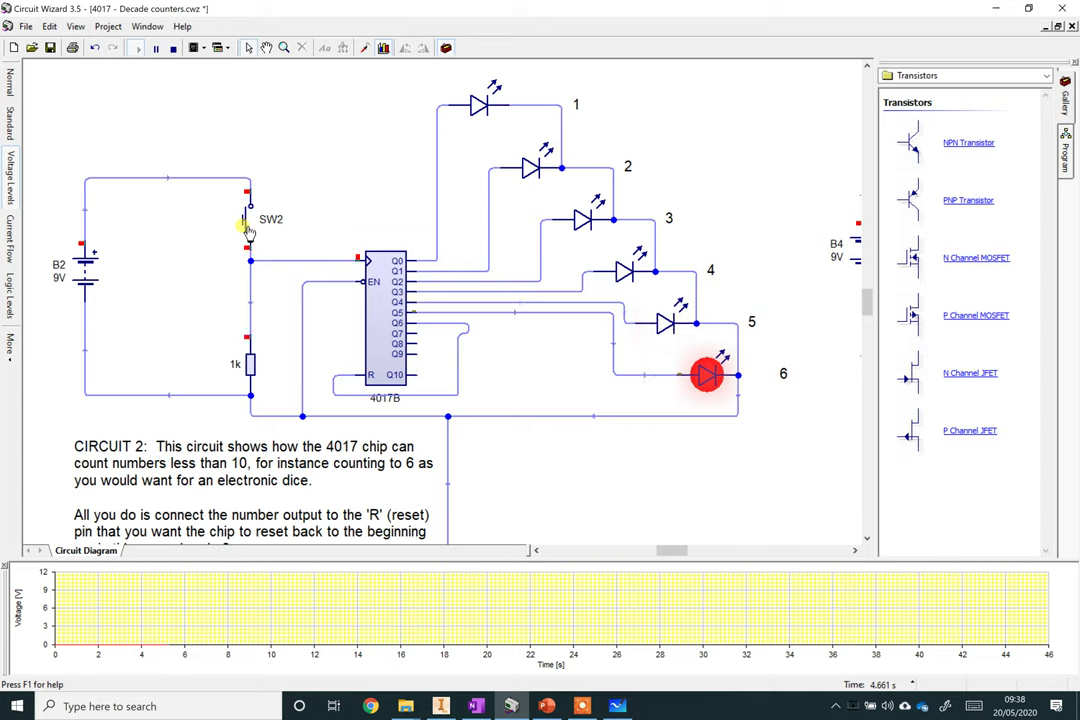
pyautogui.click(249, 230)
# Advance the count to output 4, stop the simulation, and select the wire from the EN pin.
pyautogui.click(249, 230)
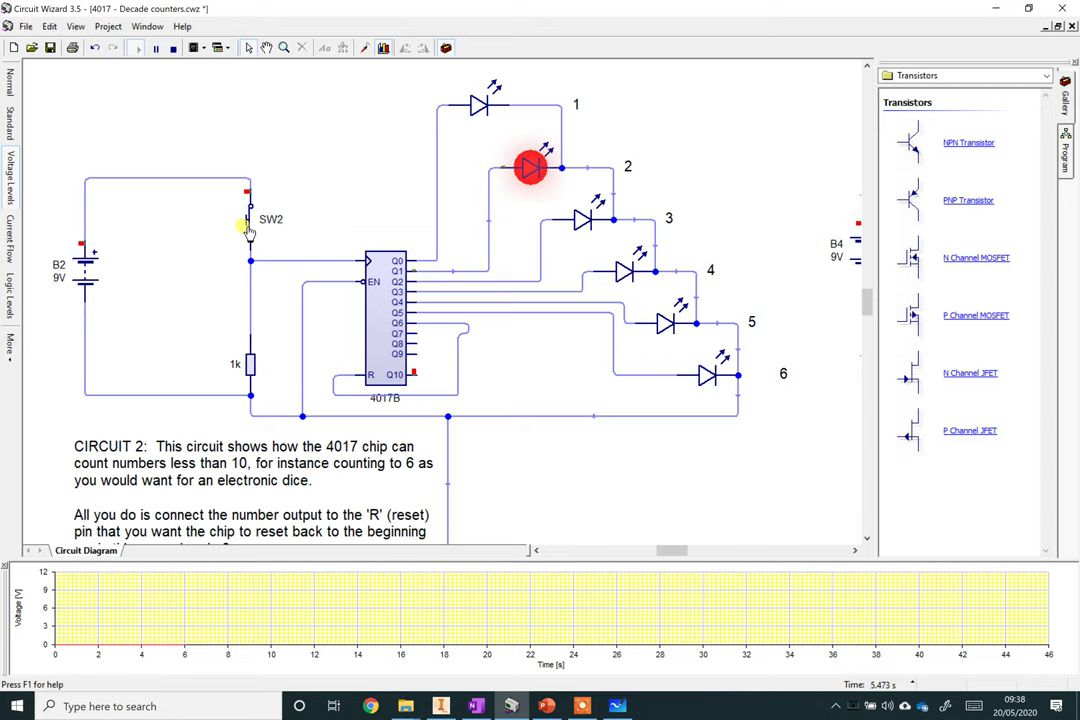
pyautogui.click(249, 230)
pyautogui.click(249, 230)
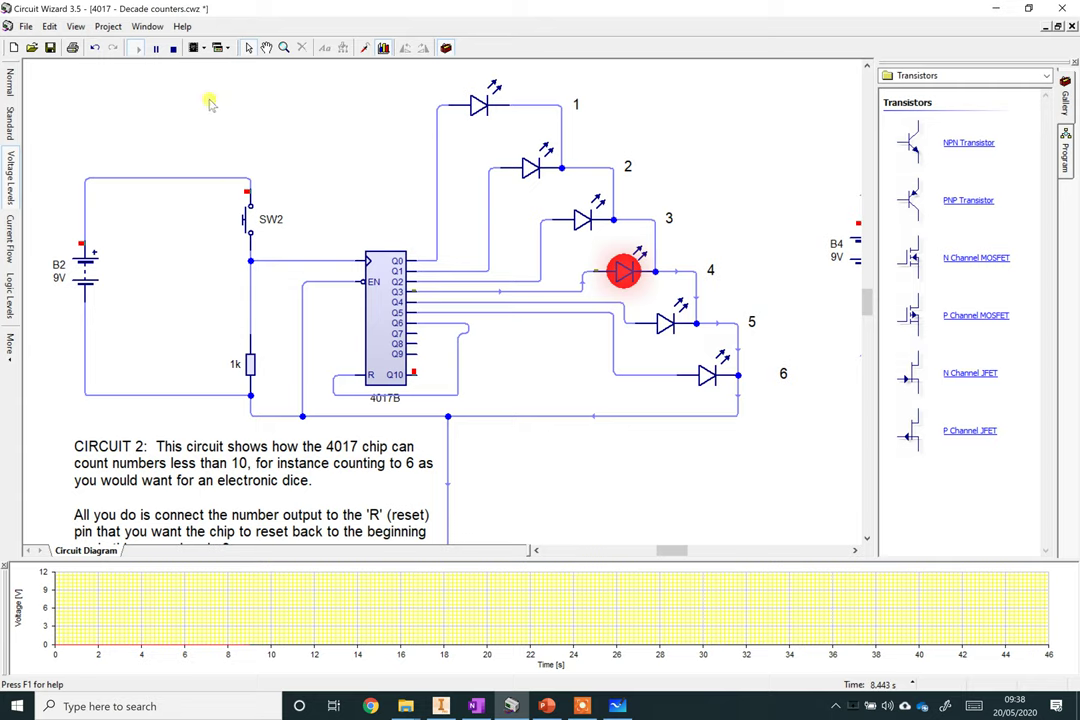
pyautogui.click(173, 47)
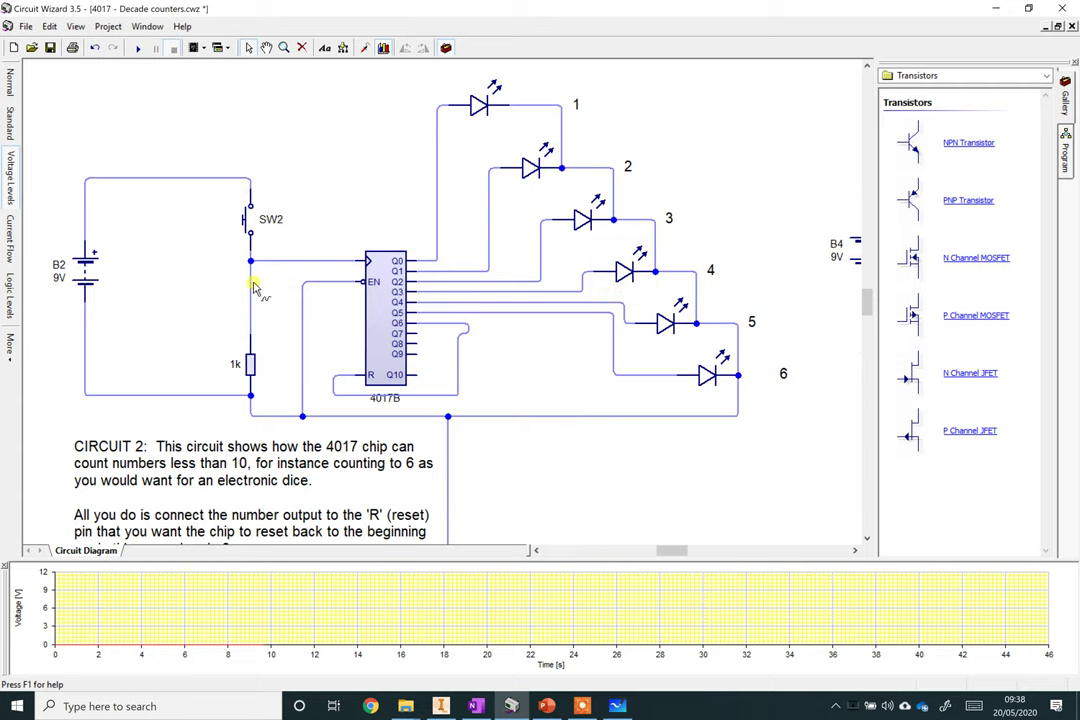
pyautogui.click(302, 305)
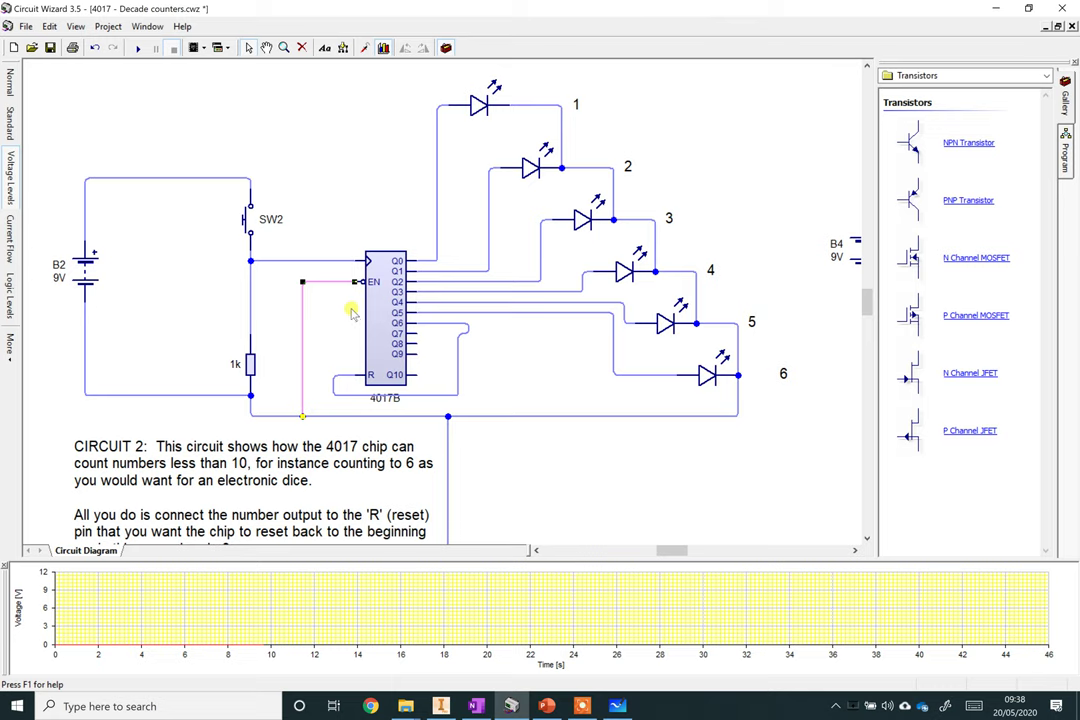
pyautogui.scroll(-3, 352, 311)
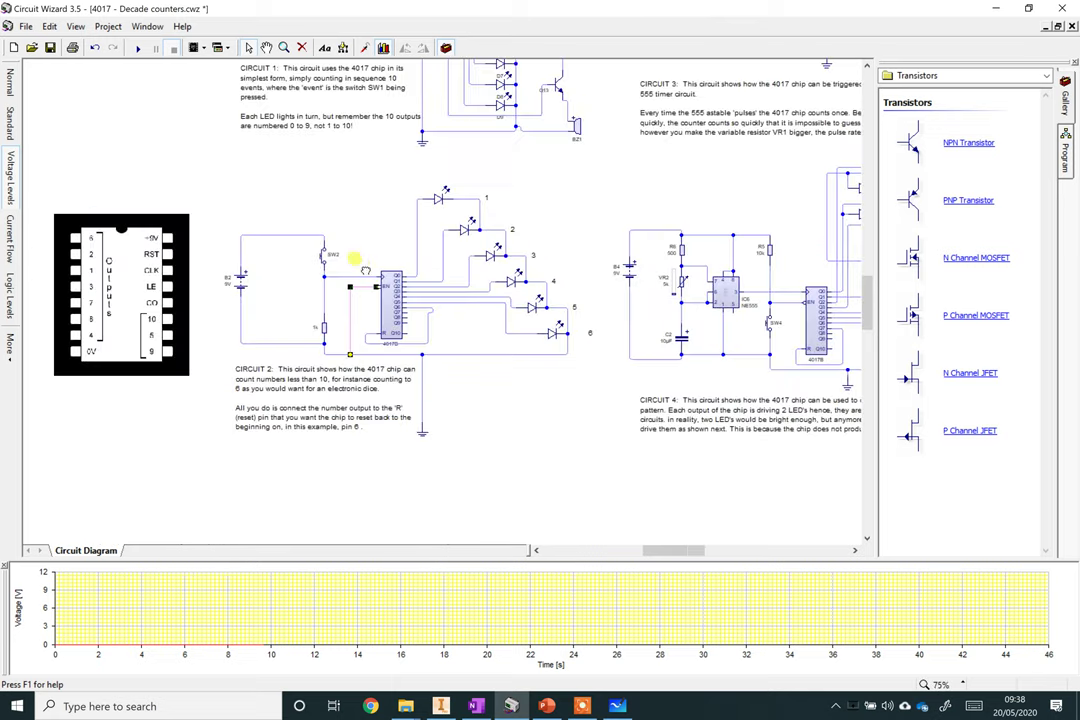
# Delete the Circuit 1 description text and move the whole circuit to the middle of the view.
pyautogui.scroll(3, 343, 388)
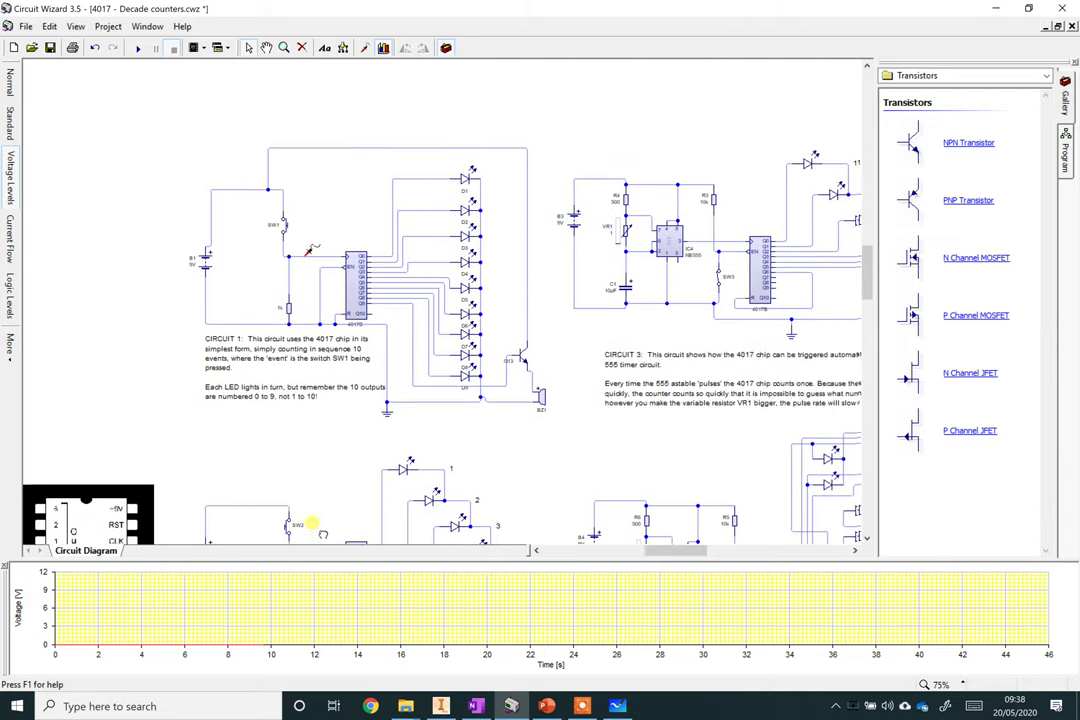
pyautogui.click(247, 394)
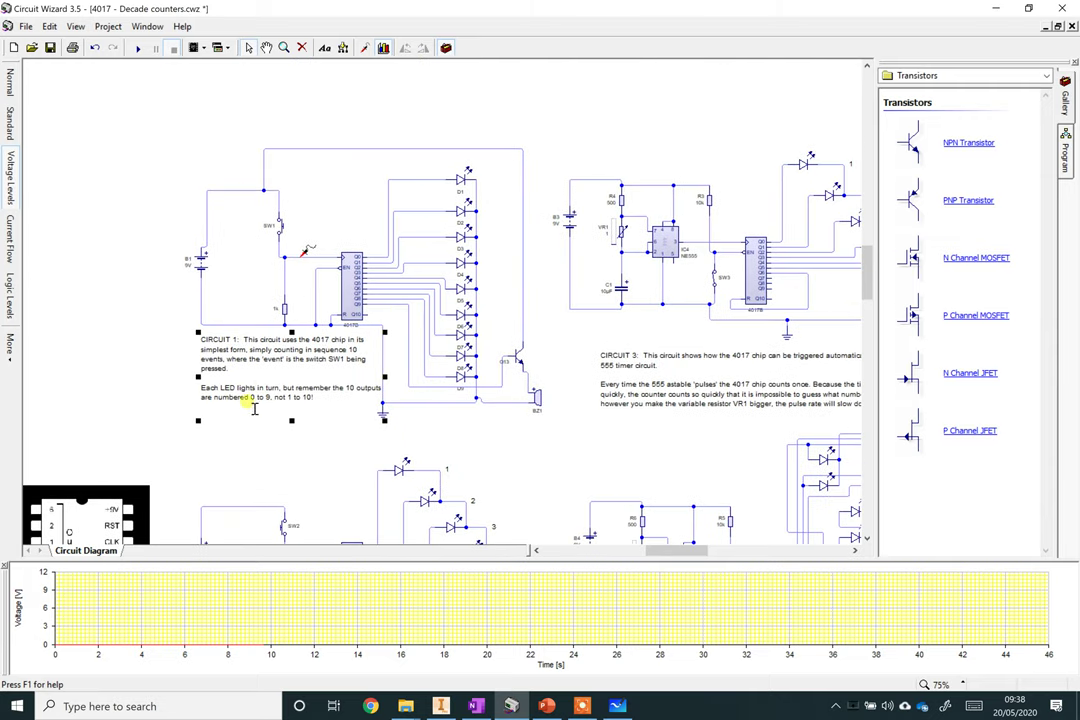
pyautogui.press('Delete')
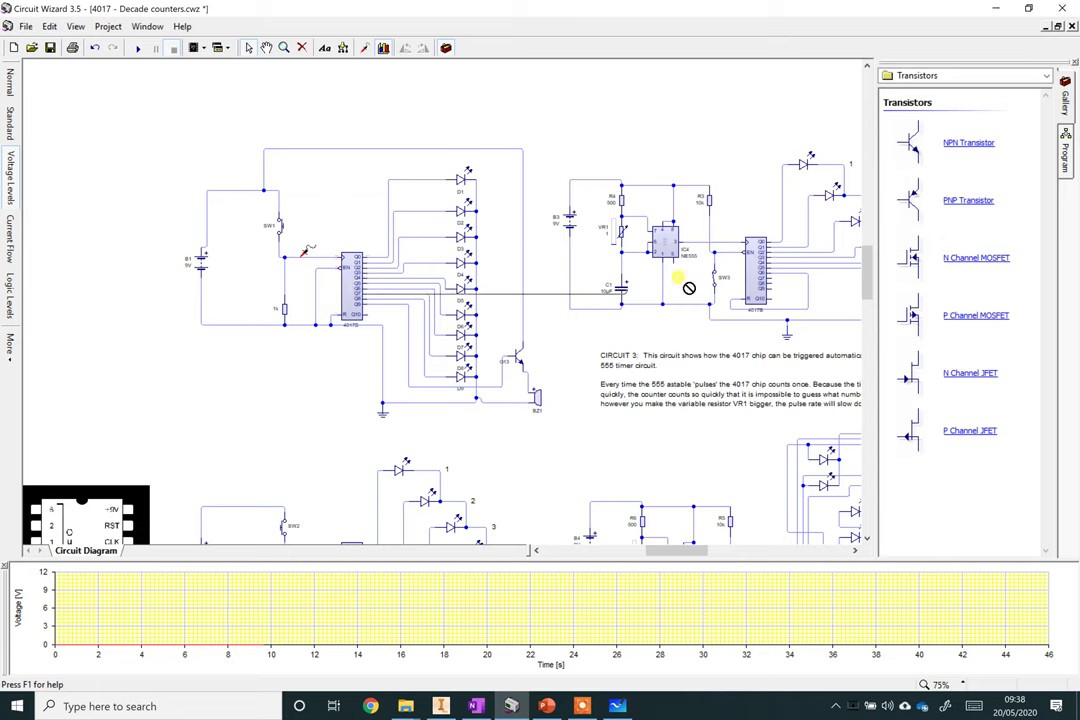
pyautogui.moveTo(159, 117); pyautogui.dragTo(553, 442)
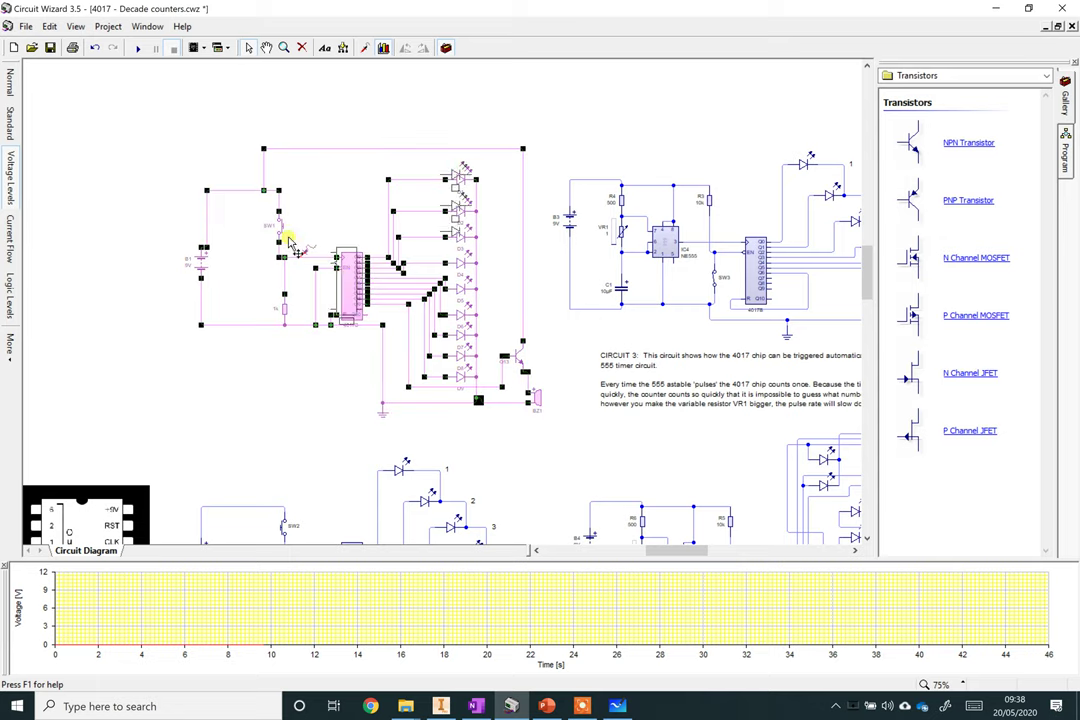
pyautogui.moveTo(289, 239); pyautogui.dragTo(128, 156)
pyautogui.moveTo(492, 307); pyautogui.dragTo(747, 378)
pyautogui.click(677, 378)
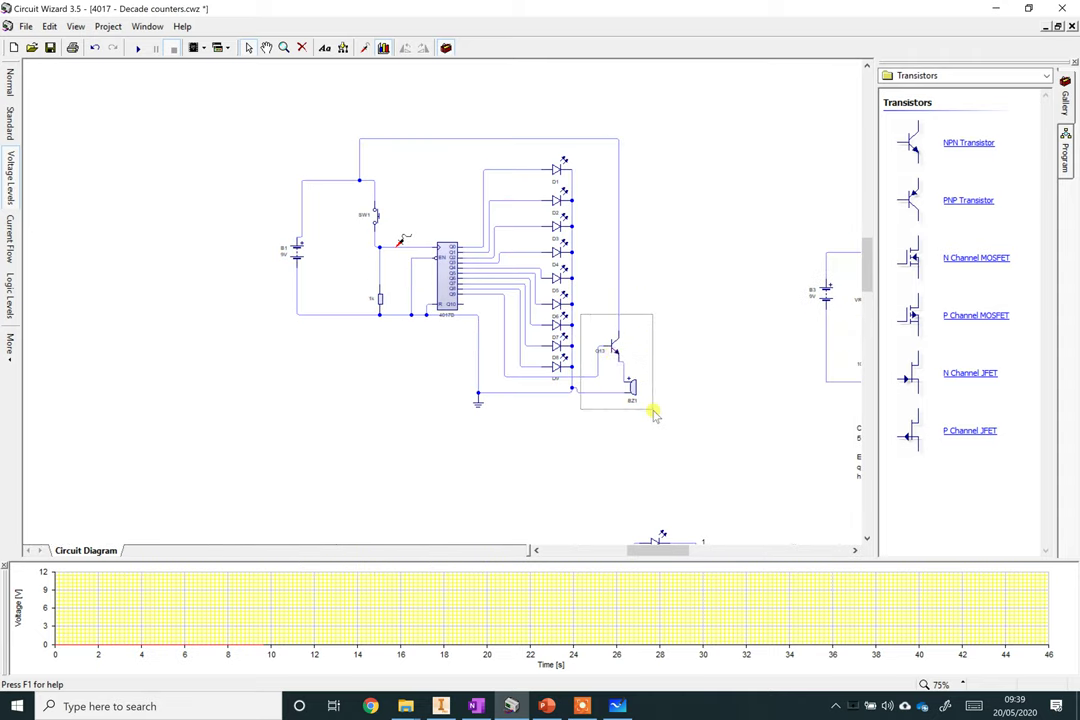
# Delete transistor Q11 and buzzer BZ1, then copy the bottom LED to place D10 below D9.
pyautogui.click(605, 330)
pyautogui.press('Delete')
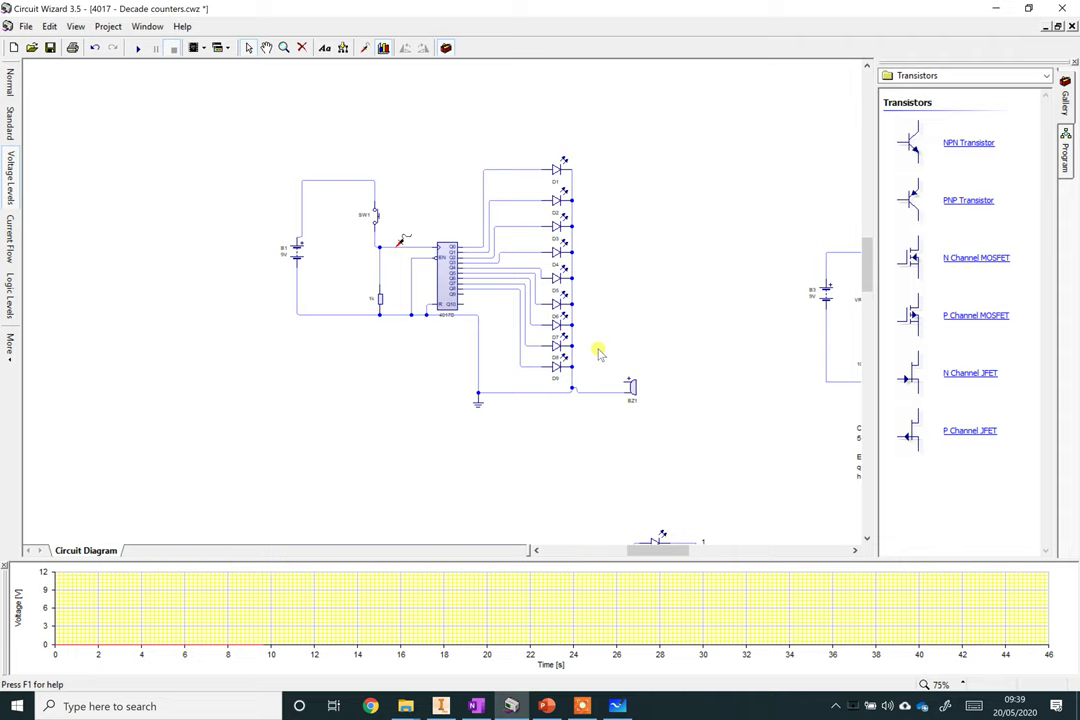
pyautogui.click(632, 388)
pyautogui.press('Delete')
pyautogui.click(632, 400)
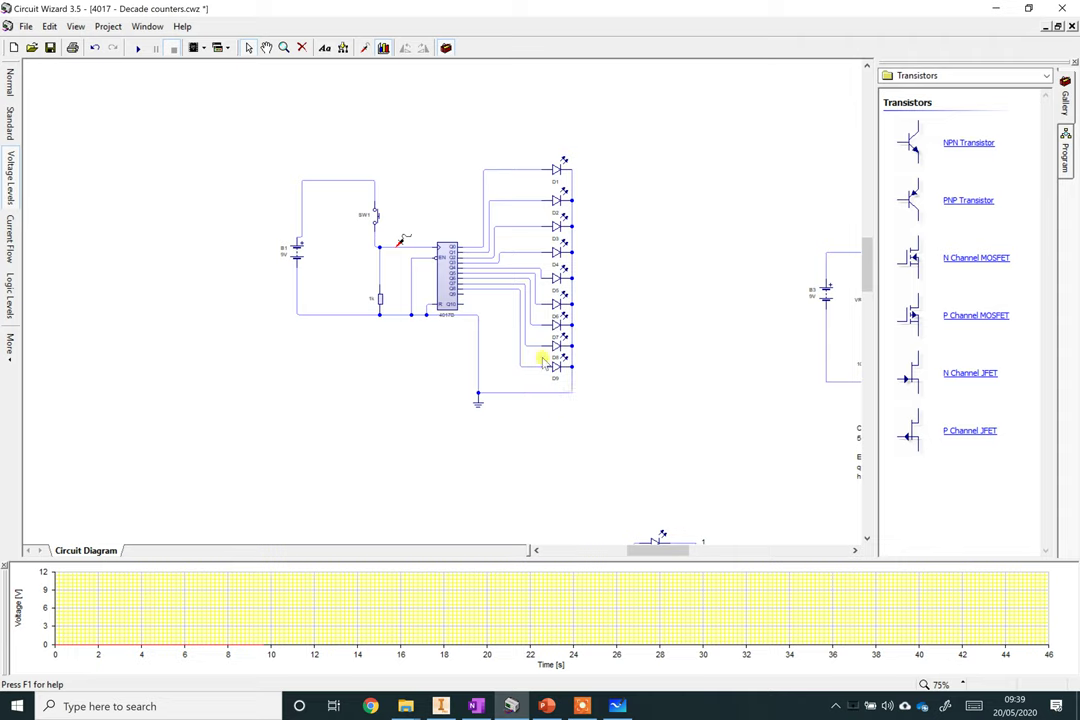
pyautogui.click(622, 381)
pyautogui.moveTo(555, 381)
pyautogui.mouseDown()
pyautogui.moveTo(538, 391)
pyautogui.moveTo(514, 369)
pyautogui.moveTo(500, 299)
pyautogui.moveTo(467, 288)
pyautogui.mouseUp()
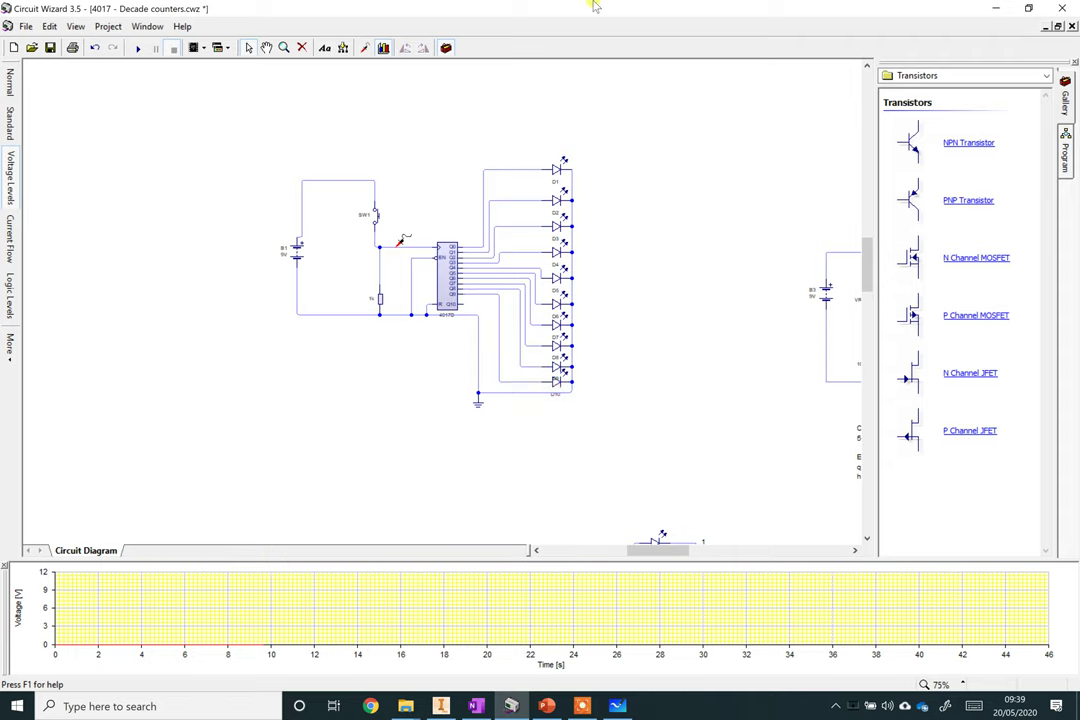
# Hide the voltage graph, select the 4017 with its ten LEDs, and paste a copy to the right.
pyautogui.click(383, 47)
pyautogui.scroll(2, 374, 212)
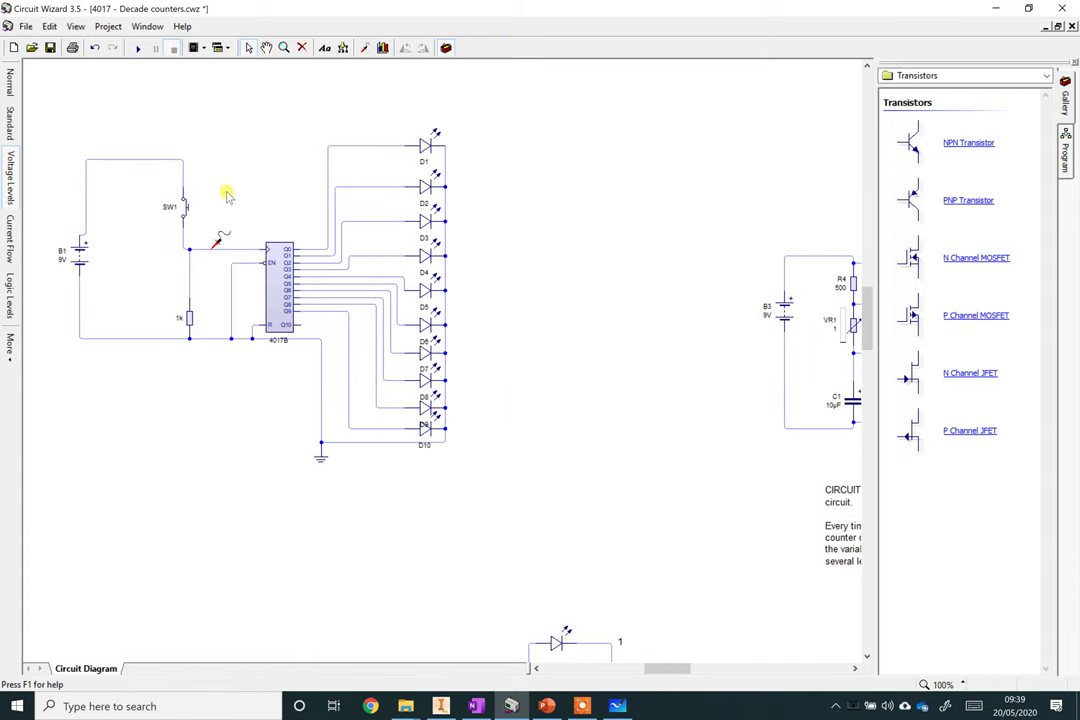
pyautogui.moveTo(221, 115); pyautogui.dragTo(506, 480)
pyautogui.click(644, 460)
pyautogui.hotkey('ctrl', 'v')
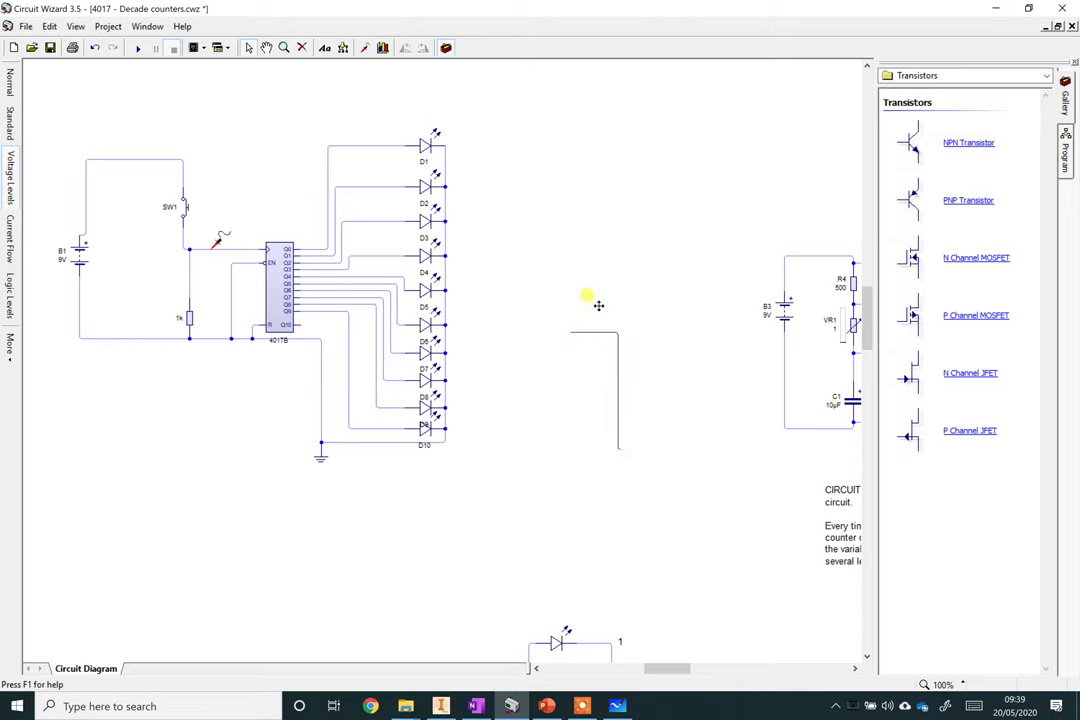
pyautogui.click(598, 312)
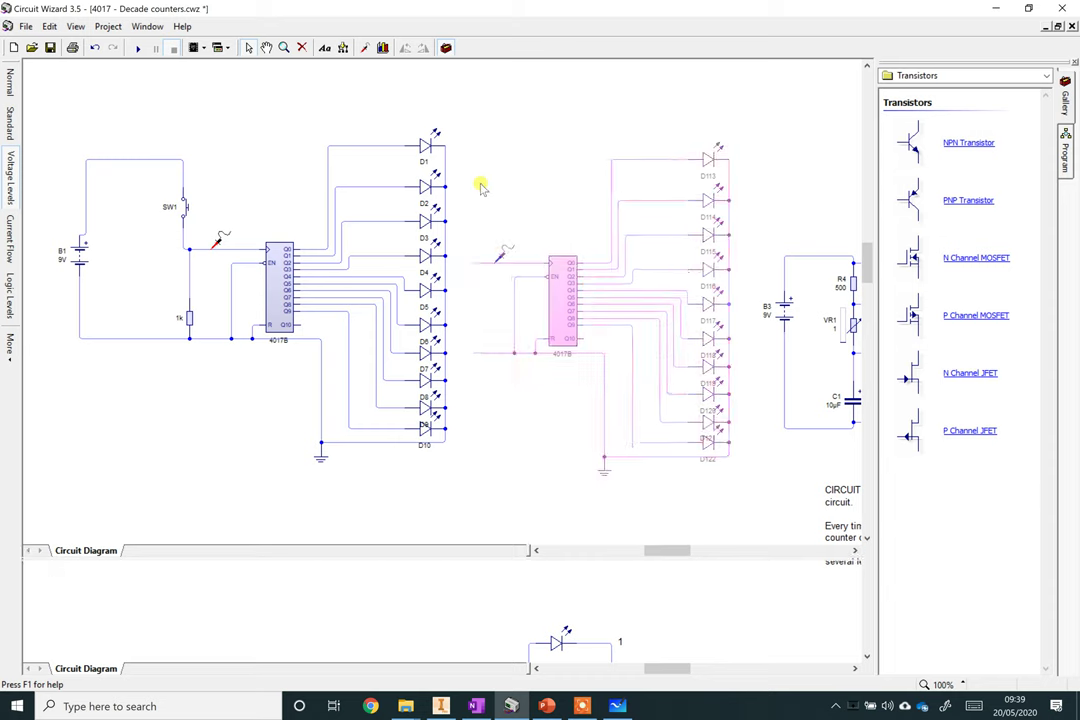
# Tie the second 4017's EN and R pins to 0V, then check the 4017 pinout slide in PowerPoint.
pyautogui.moveTo(507, 290)
pyautogui.mouseDown()
pyautogui.moveTo(489, 325)
pyautogui.moveTo(506, 470)
pyautogui.moveTo(374, 463)
pyautogui.moveTo(348, 442)
pyautogui.mouseUp()
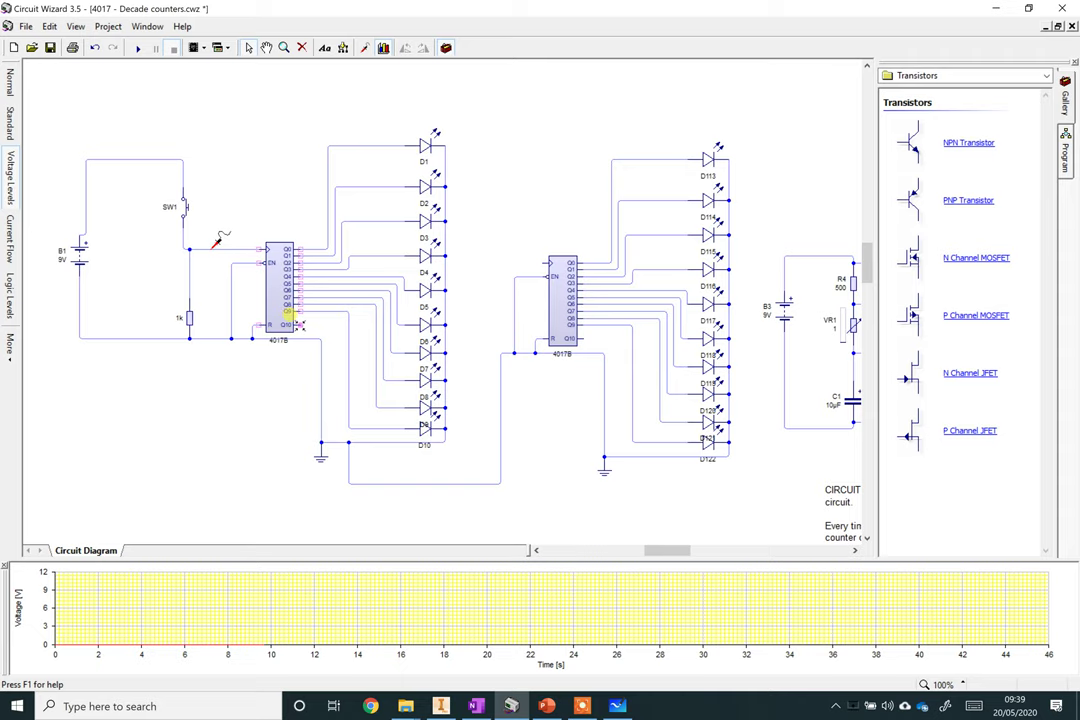
pyautogui.scroll(2, 298, 324)
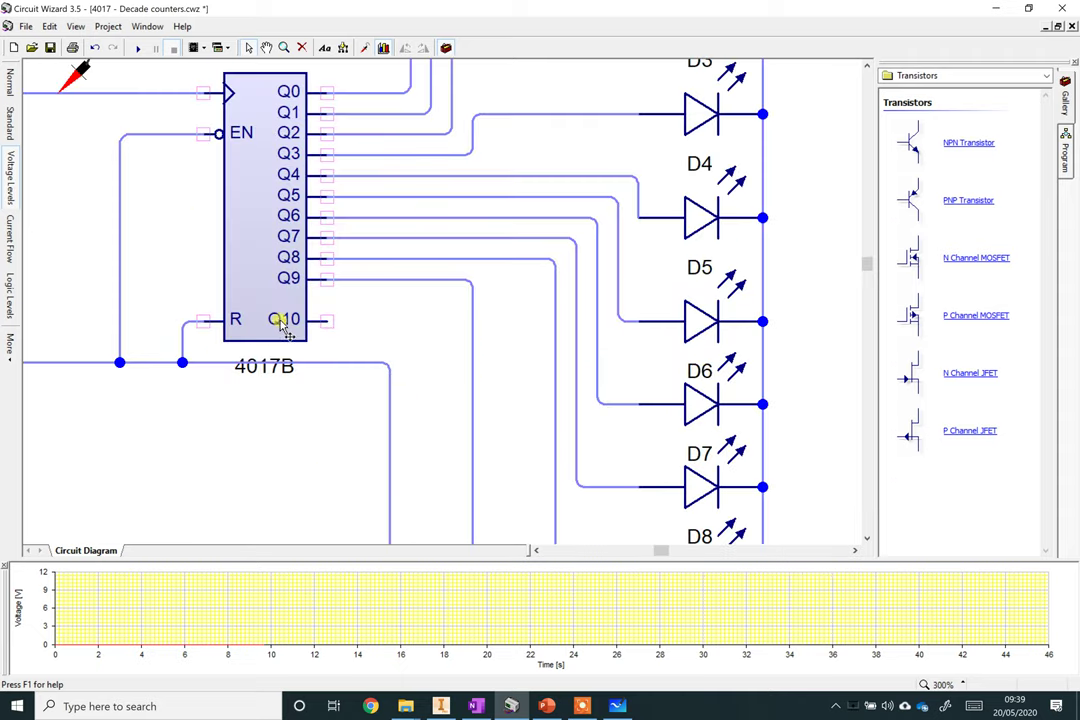
pyautogui.hotkey('alt', 'Tab')
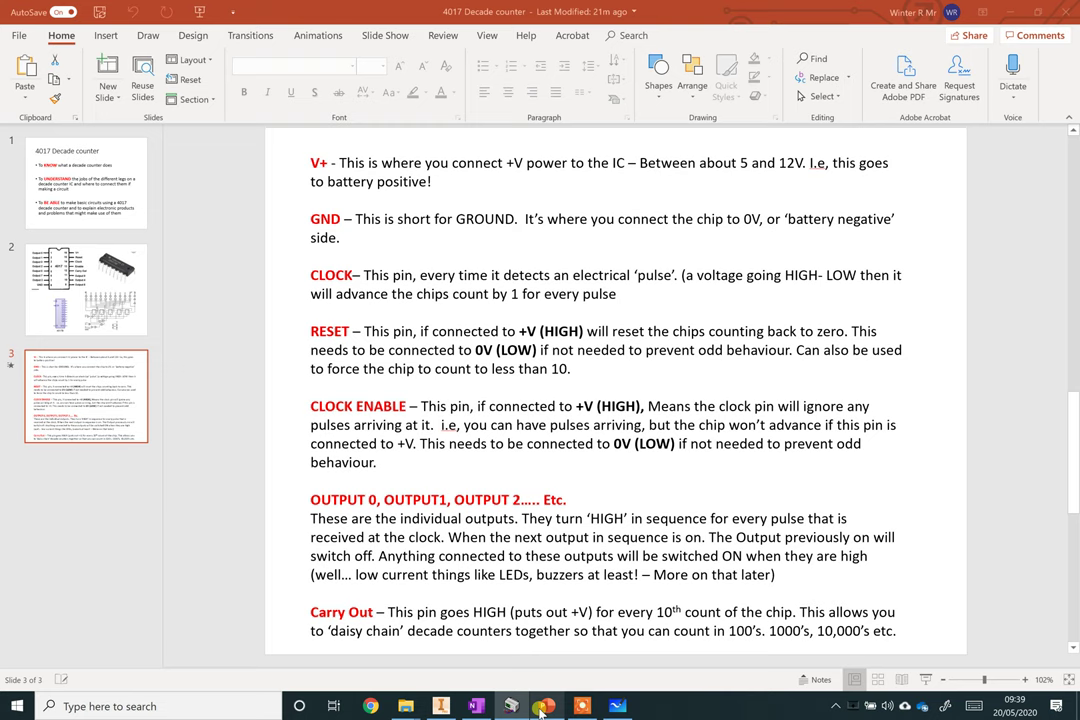
pyautogui.click(78, 268)
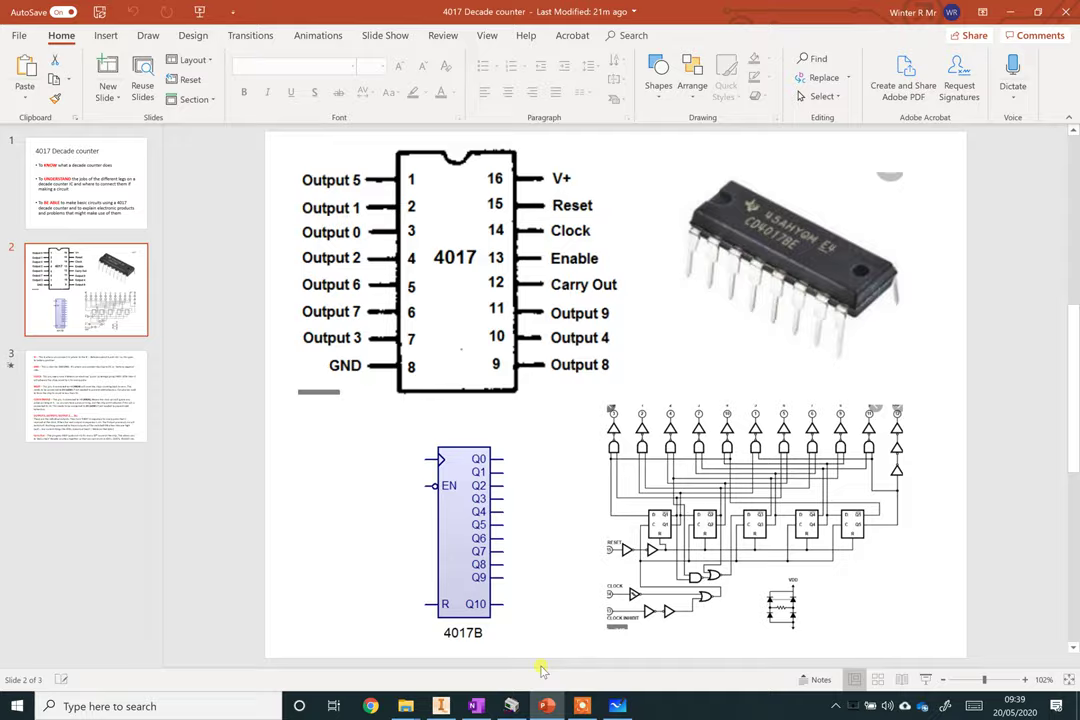
pyautogui.click(510, 706)
pyautogui.scroll(-4, 309, 340)
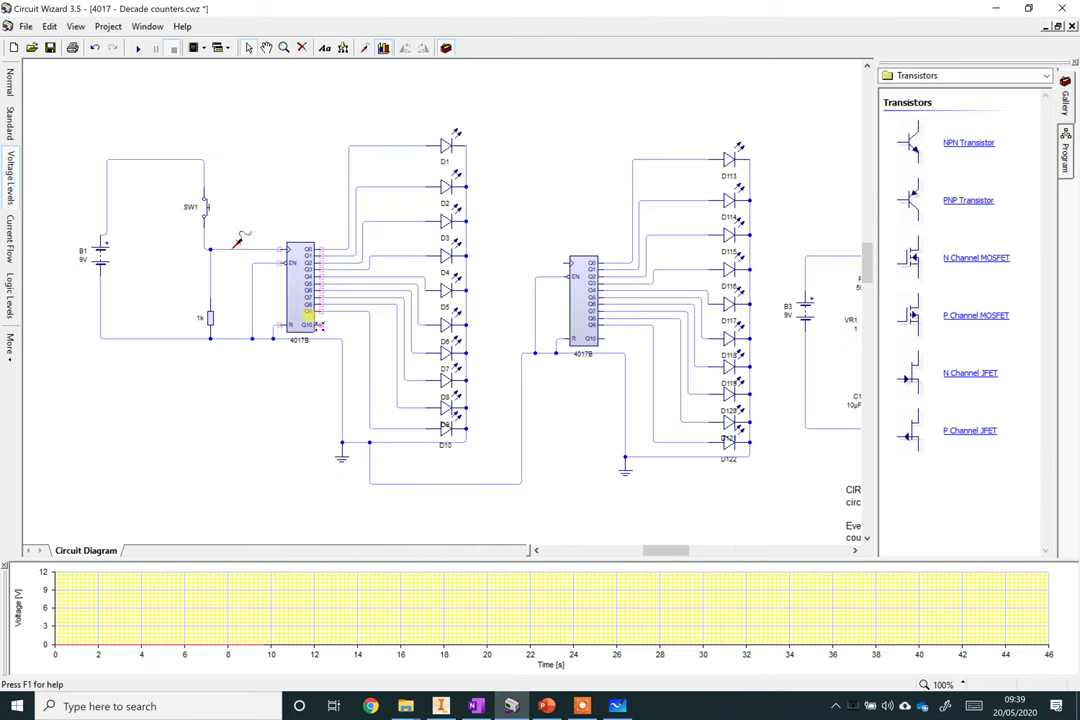
# Wire the first 4017's Q10 output to the second 4017's clock input, then review the pin descriptions slide.
pyautogui.moveTo(352, 328); pyautogui.dragTo(381, 477)
pyautogui.moveTo(323, 326); pyautogui.dragTo(572, 263)
pyautogui.click(583, 706)
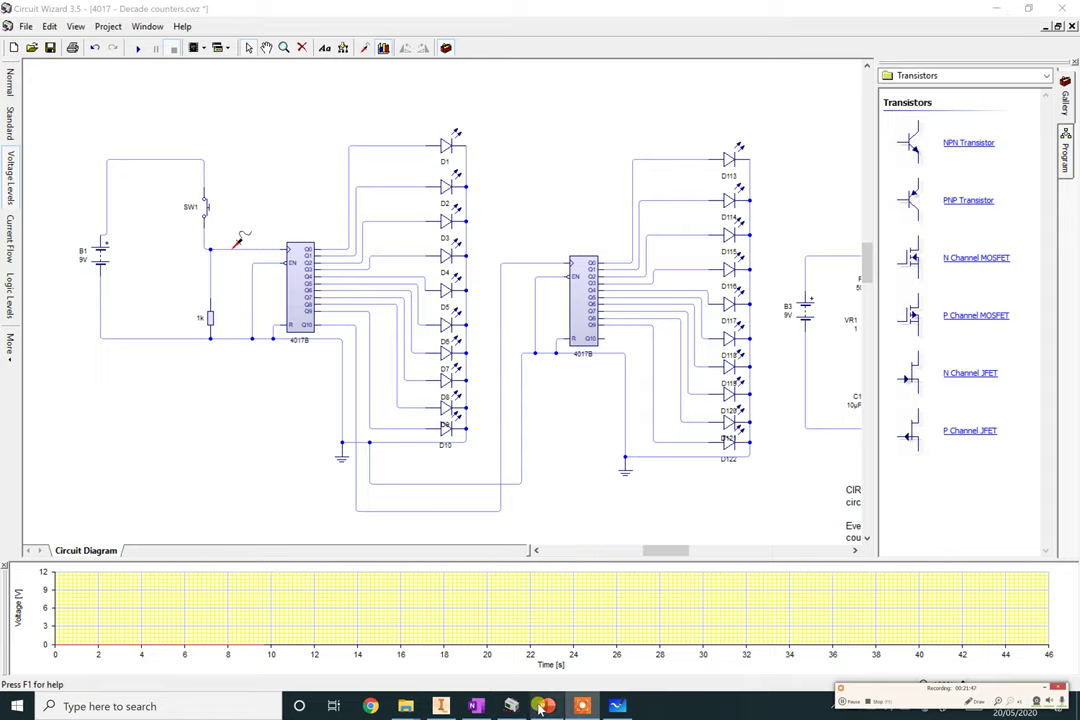
pyautogui.click(547, 706)
pyautogui.click(106, 366)
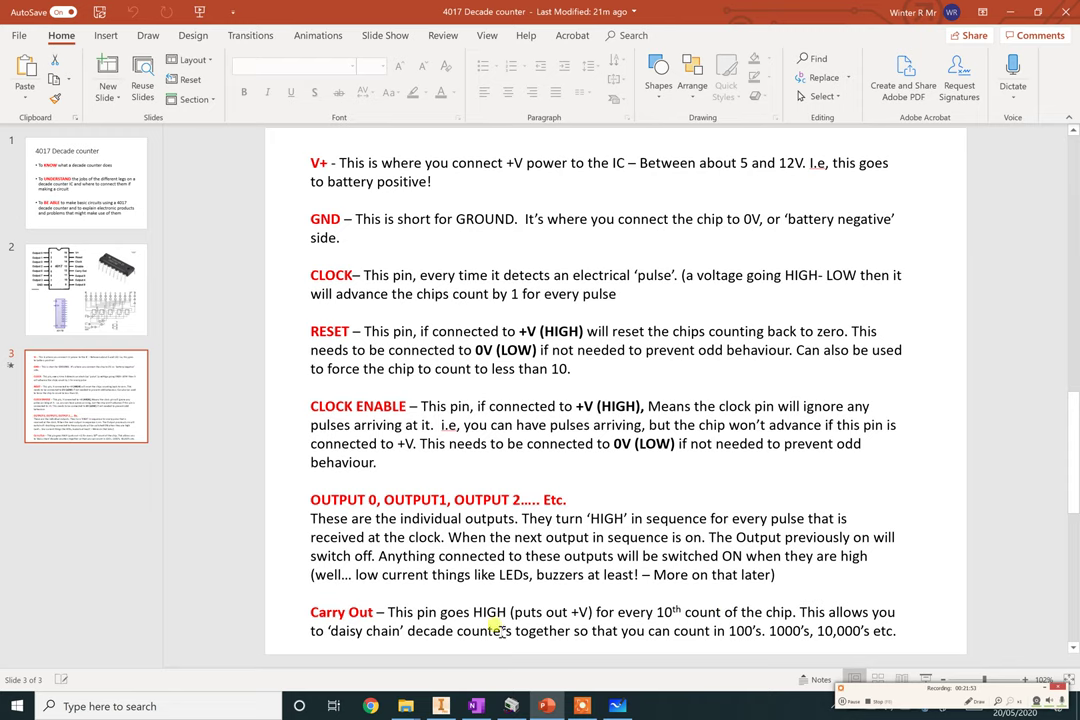
pyautogui.click(511, 706)
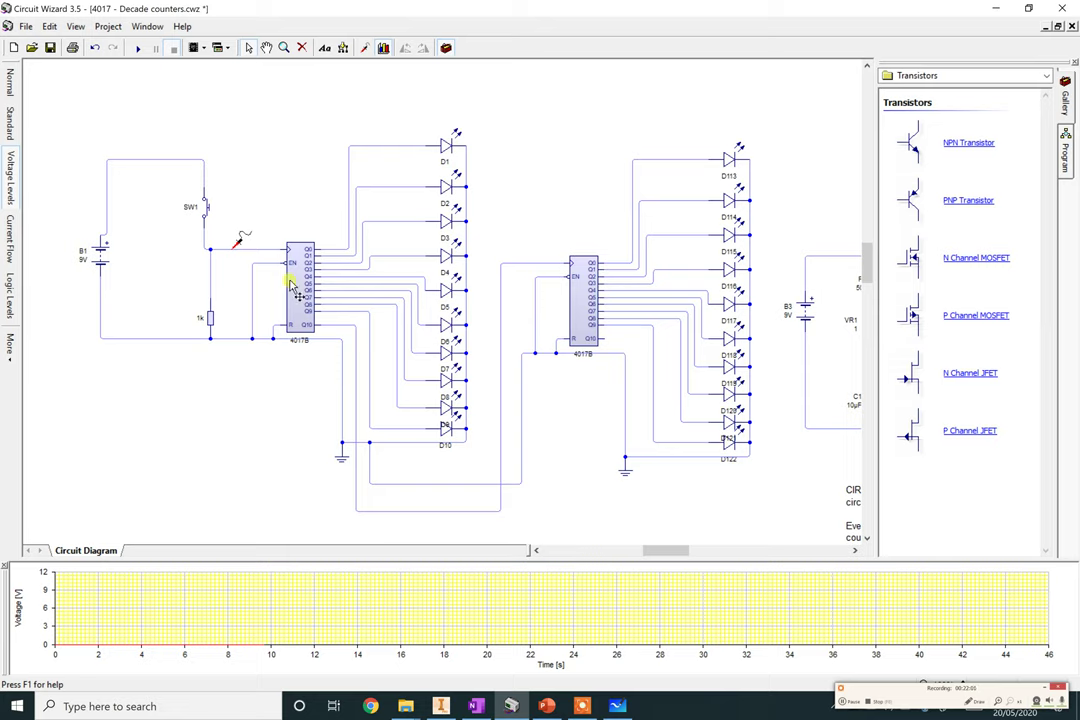
# Run the simulation and press SW1 to step the first counter from D2 to D10, wrapping to D1.
pyautogui.click(136, 47)
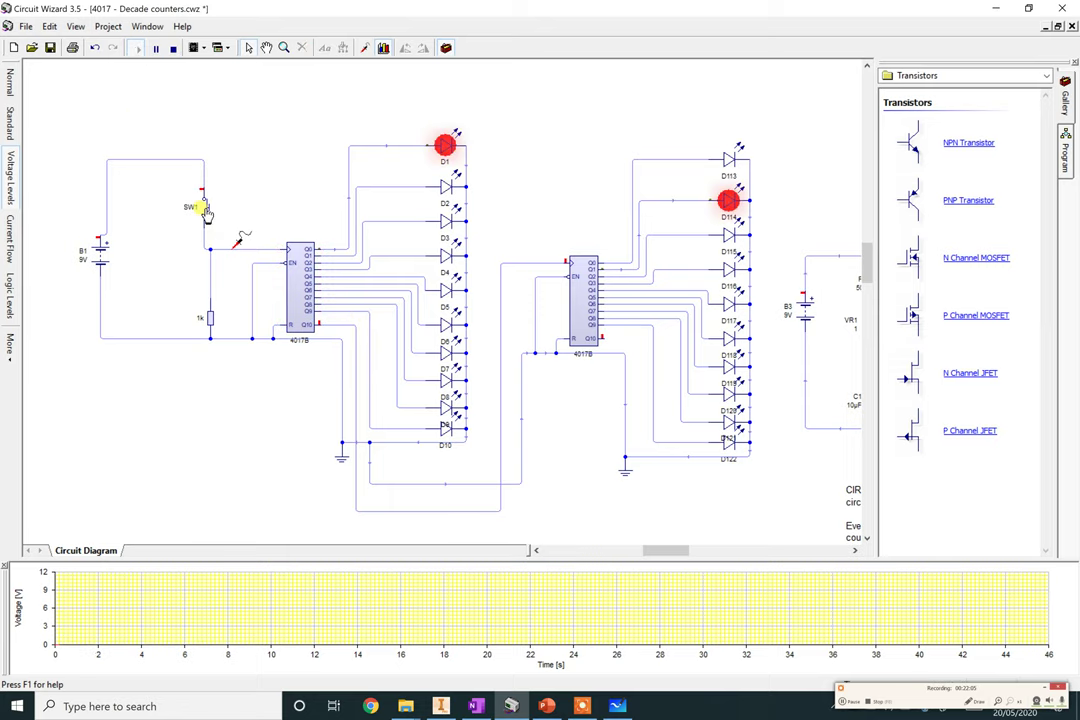
pyautogui.click(205, 212)
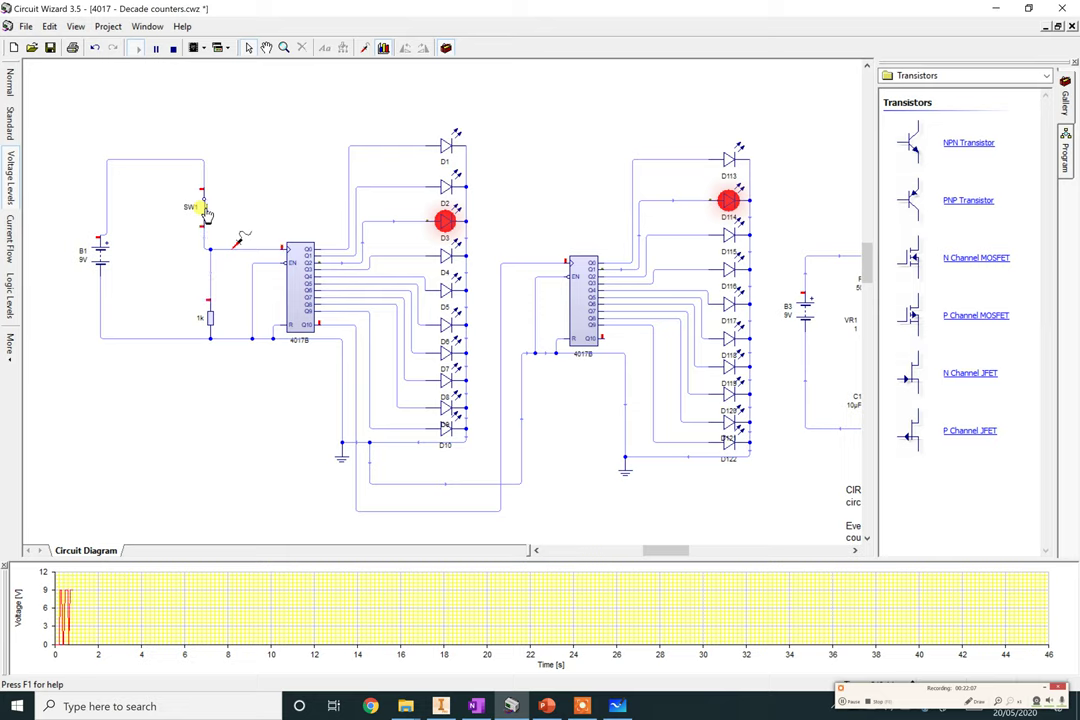
pyautogui.click(205, 212)
pyautogui.click(205, 212)
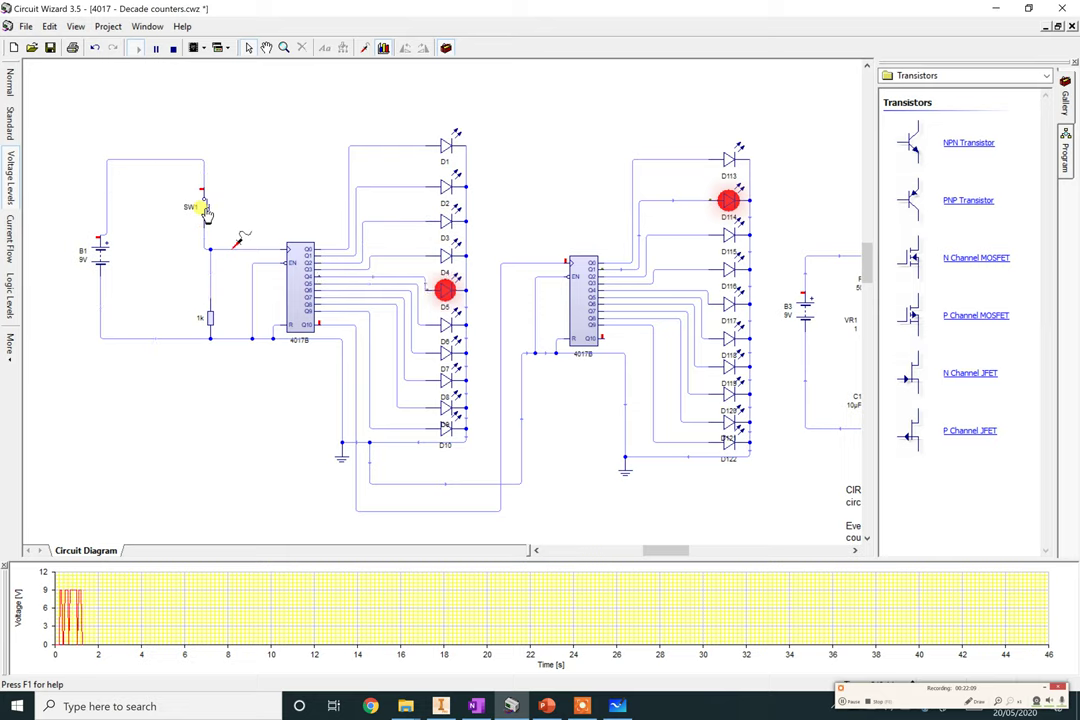
pyautogui.click(205, 212)
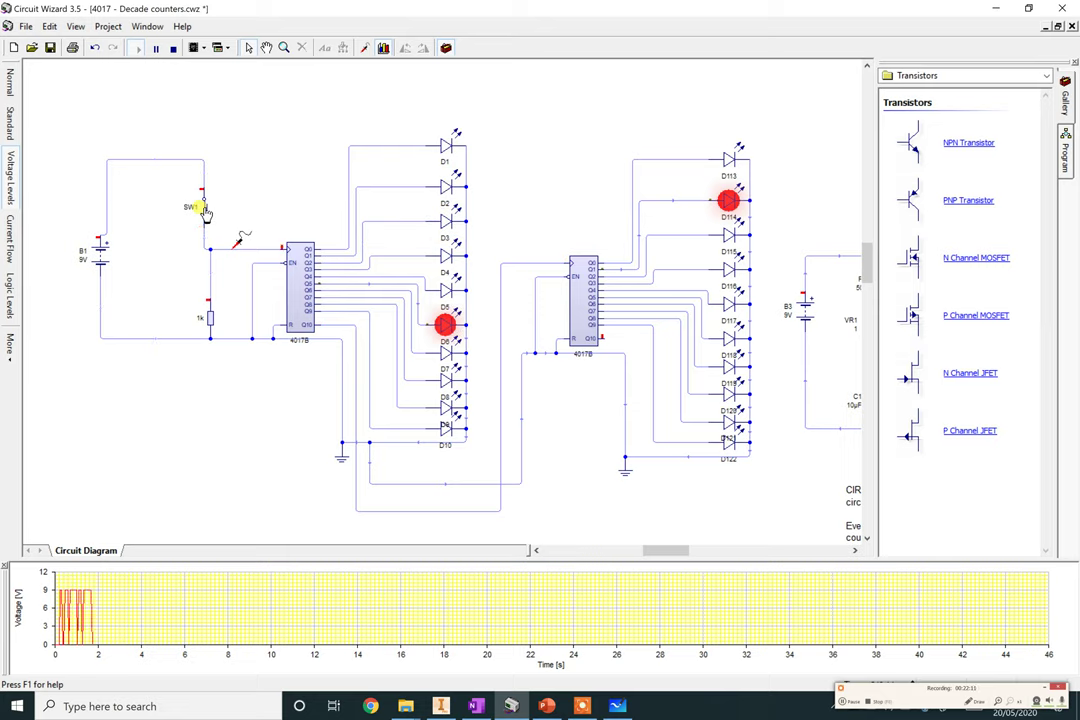
pyautogui.click(205, 212)
pyautogui.click(205, 212)
pyautogui.click(205, 212)
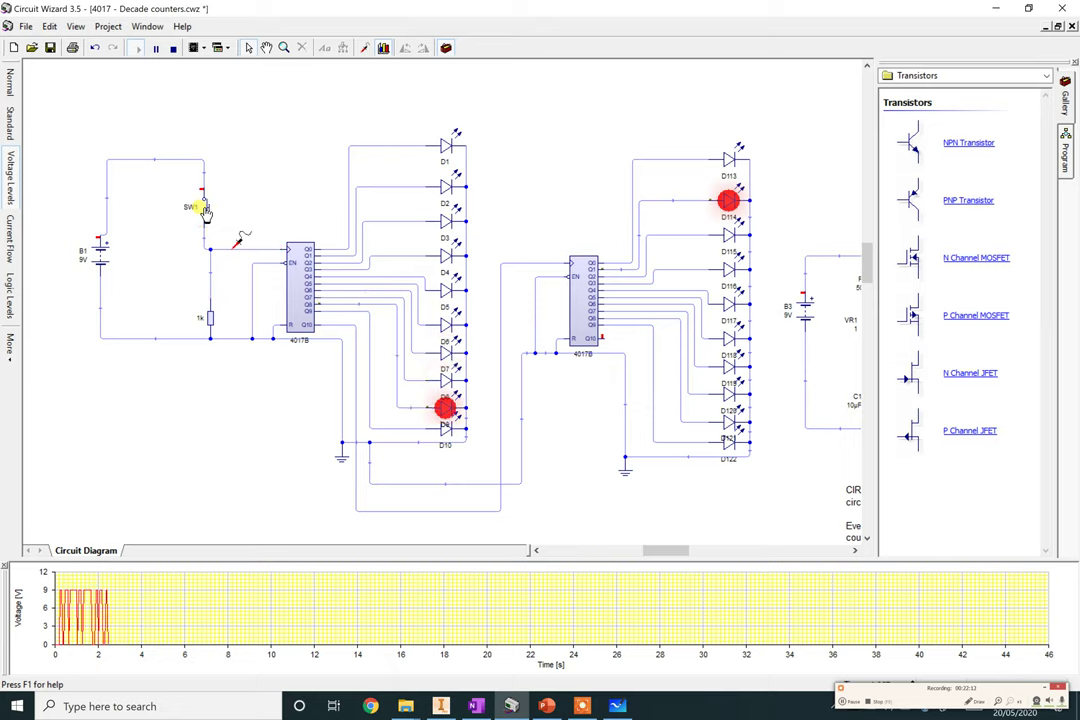
pyautogui.click(205, 212)
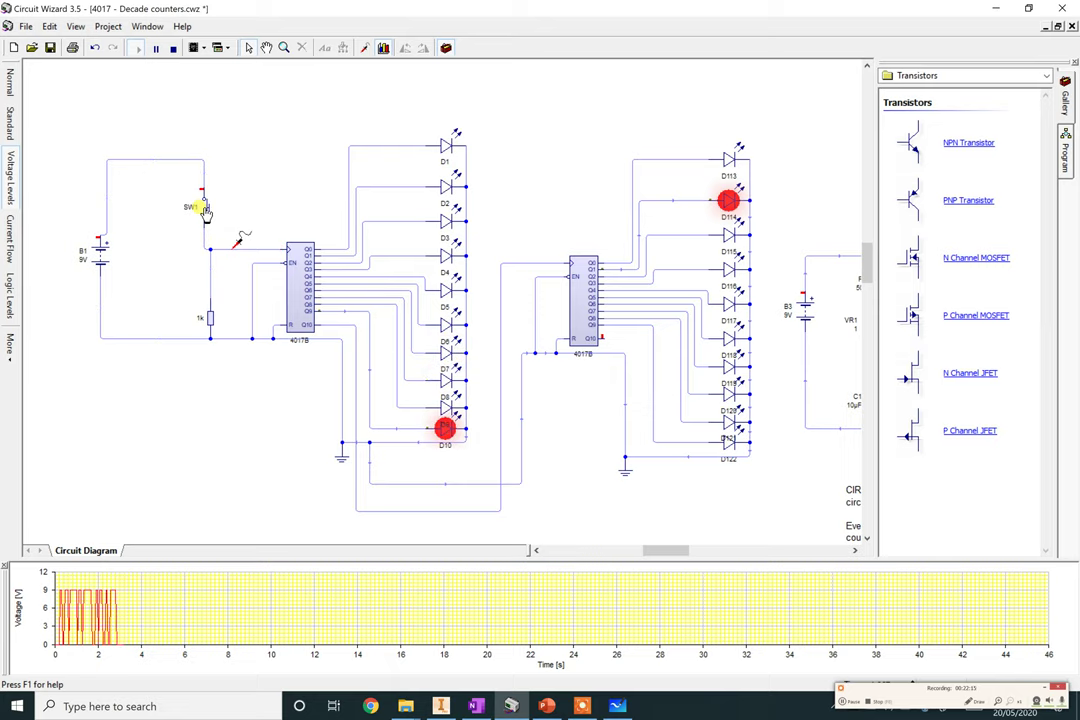
pyautogui.click(205, 212)
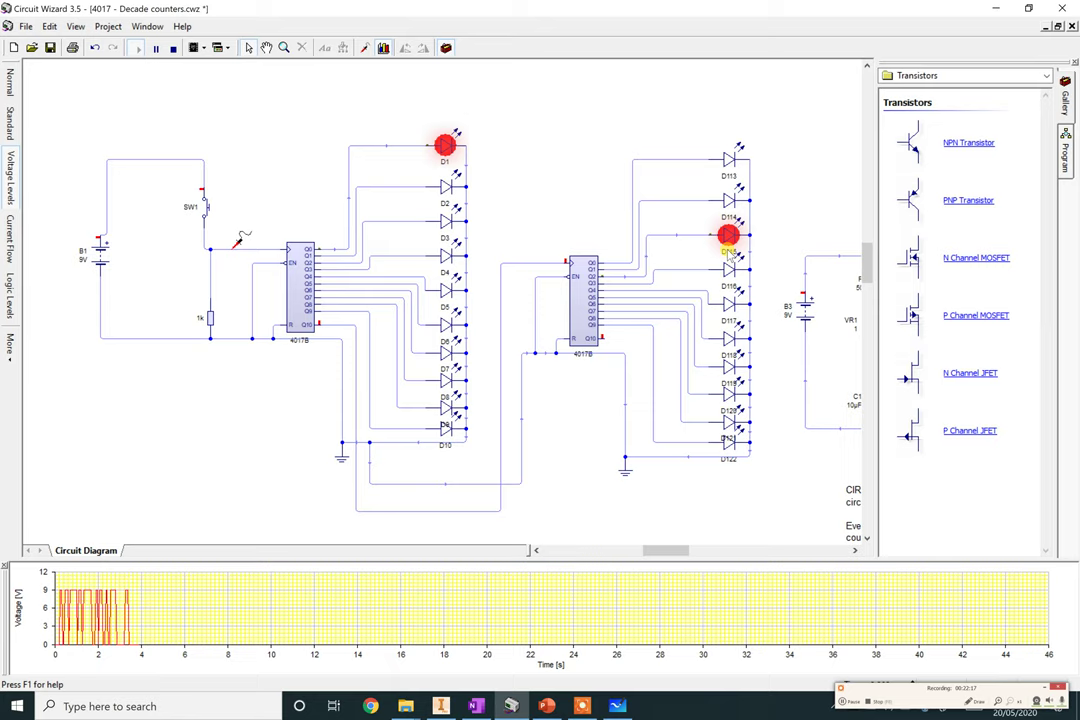
# Step the first counter through D2 to D10 again so it wraps and advances the second counter.
pyautogui.click(204, 216)
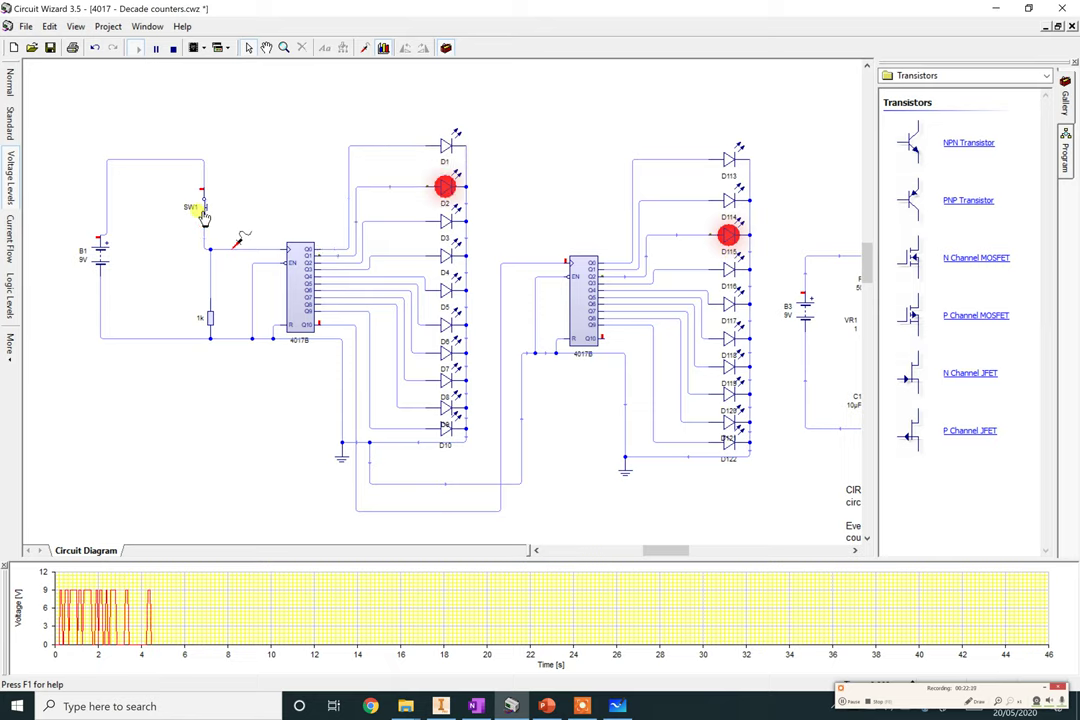
pyautogui.click(204, 215)
pyautogui.click(204, 215)
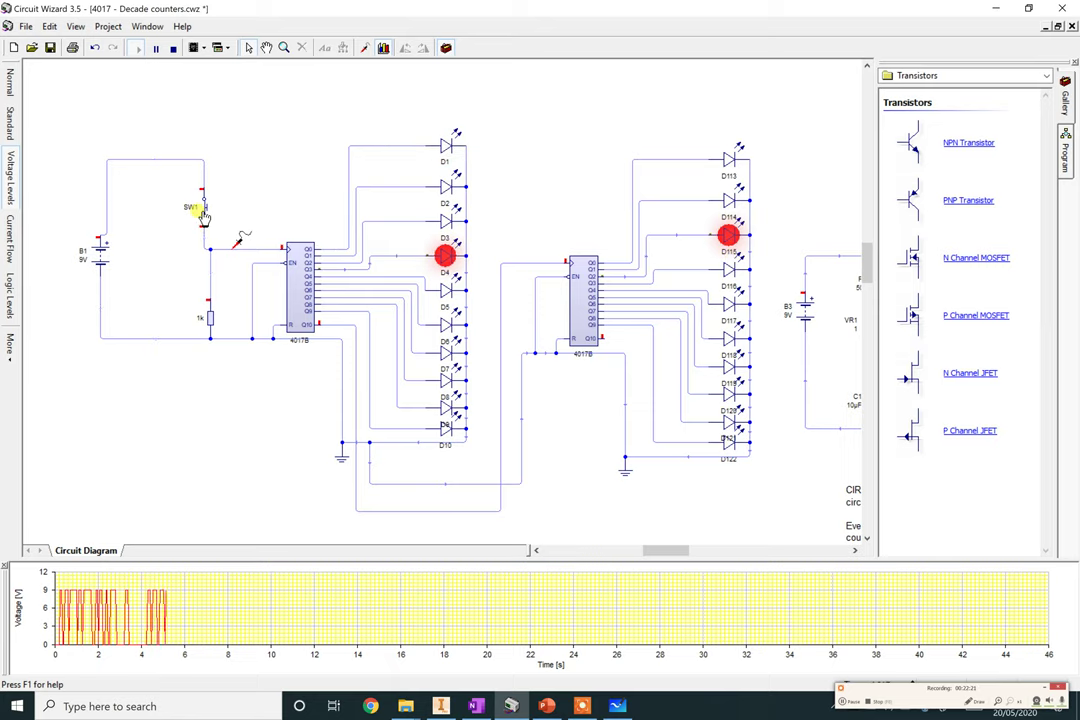
pyautogui.click(204, 215)
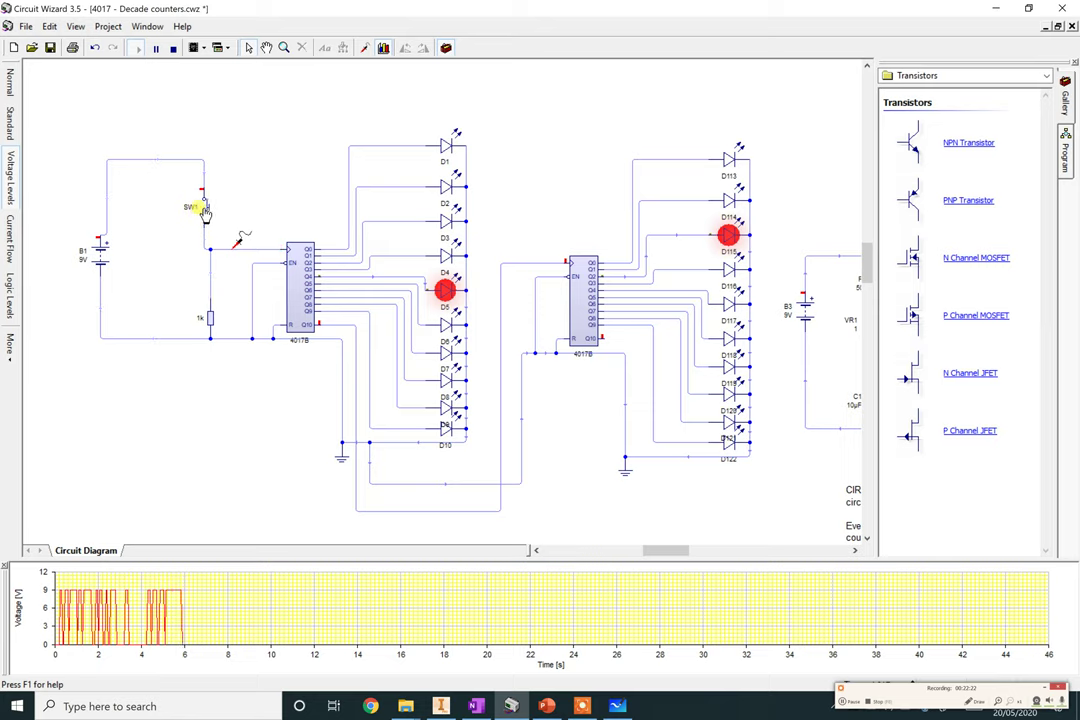
pyautogui.click(204, 213)
pyautogui.click(204, 213)
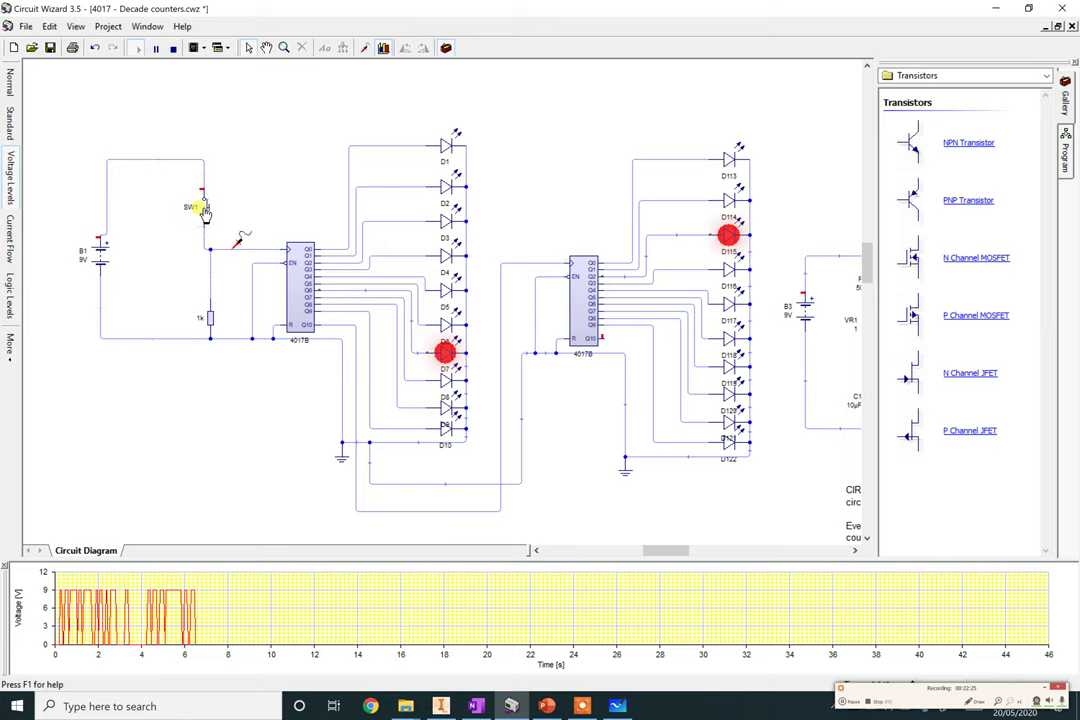
pyautogui.click(204, 213)
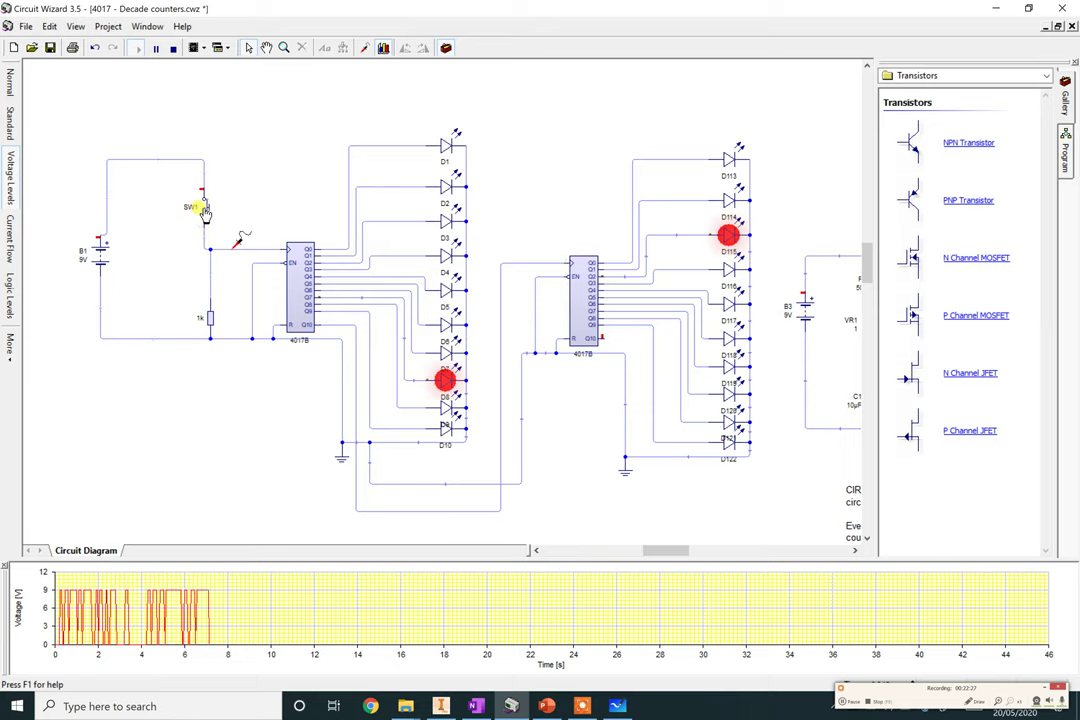
pyautogui.click(204, 213)
pyautogui.click(204, 213)
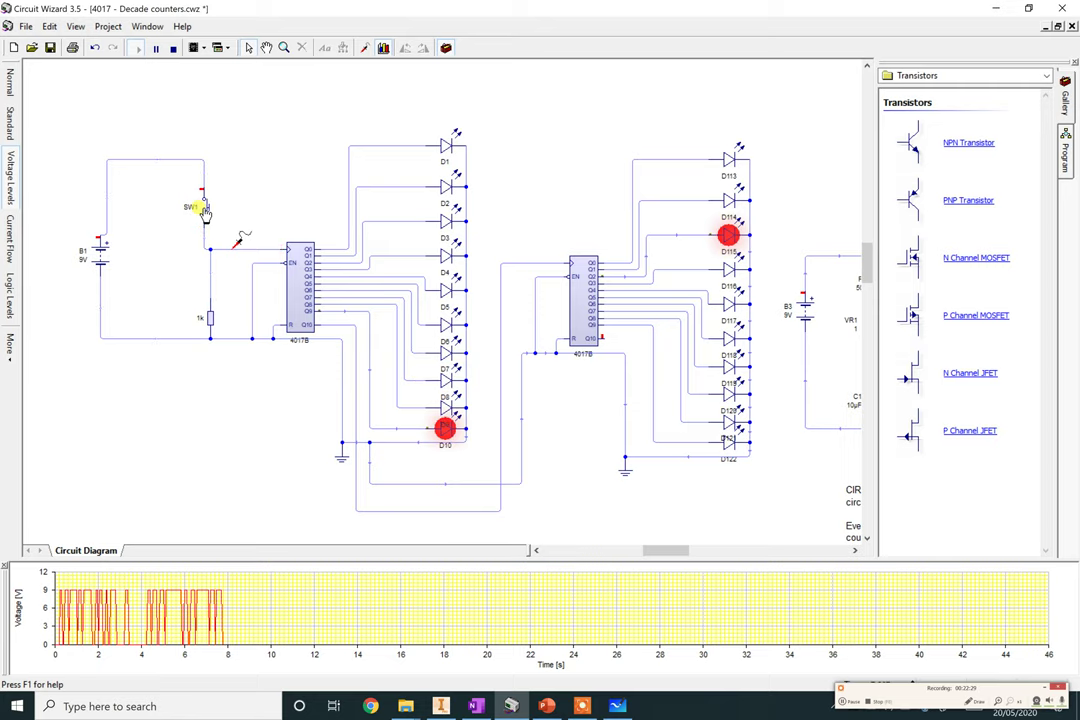
pyautogui.click(204, 213)
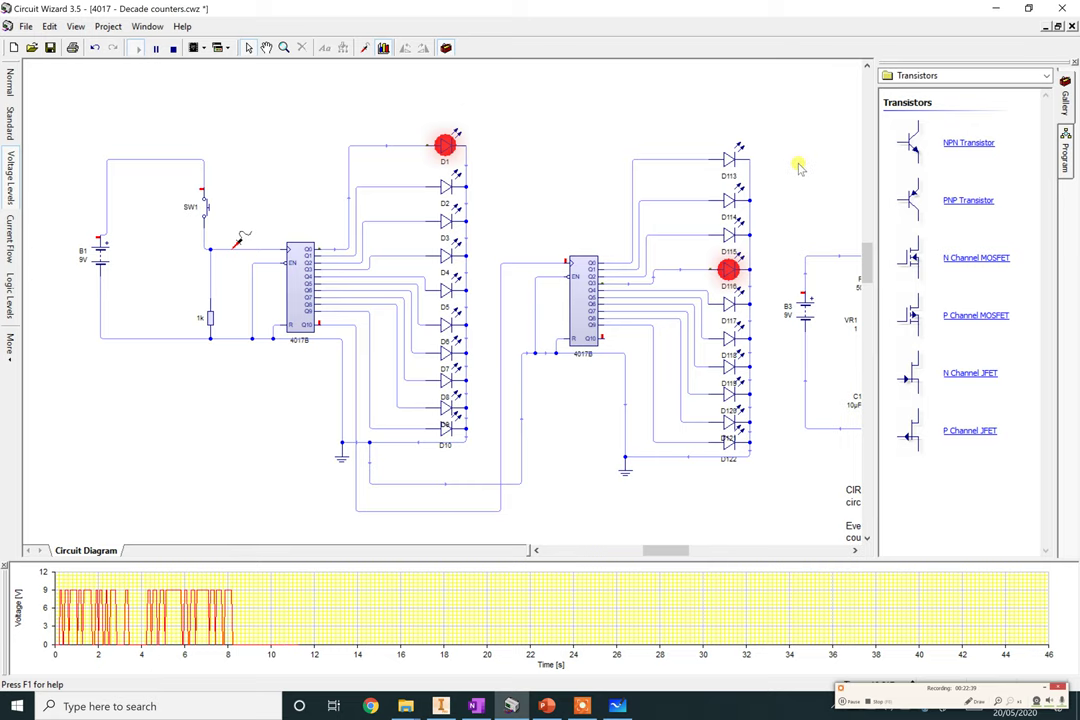
# Press SW1 five times to step the first counter's lit LED from D1 to D6.
pyautogui.moveTo(793, 163); pyautogui.dragTo(694, 169)
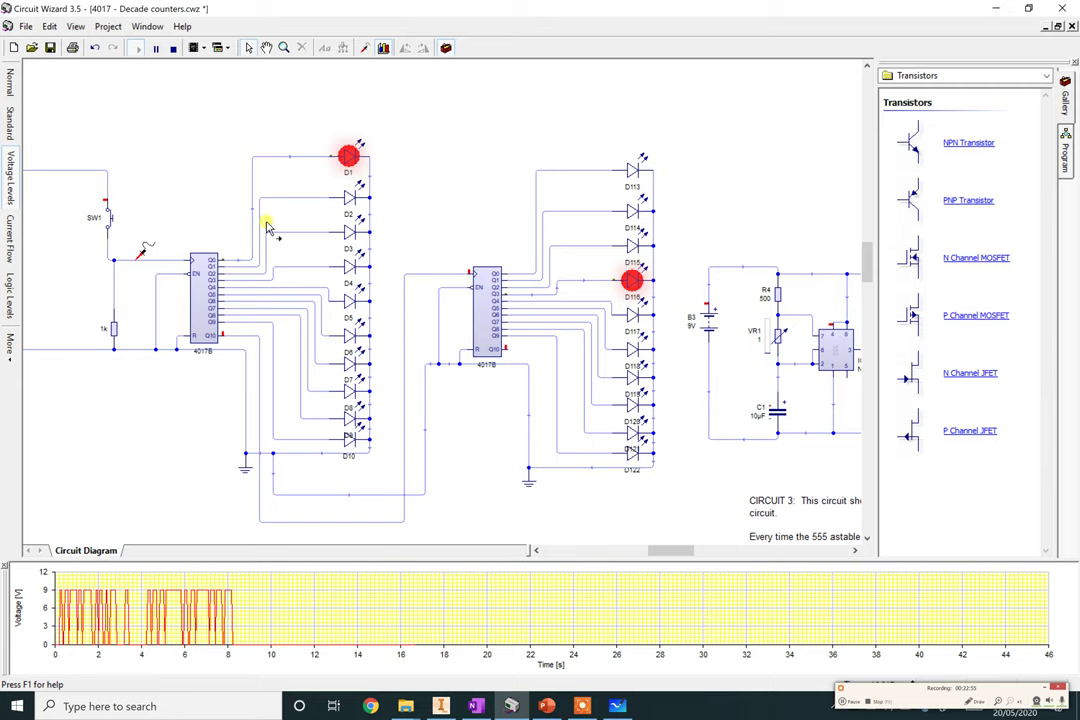
pyautogui.click(108, 220)
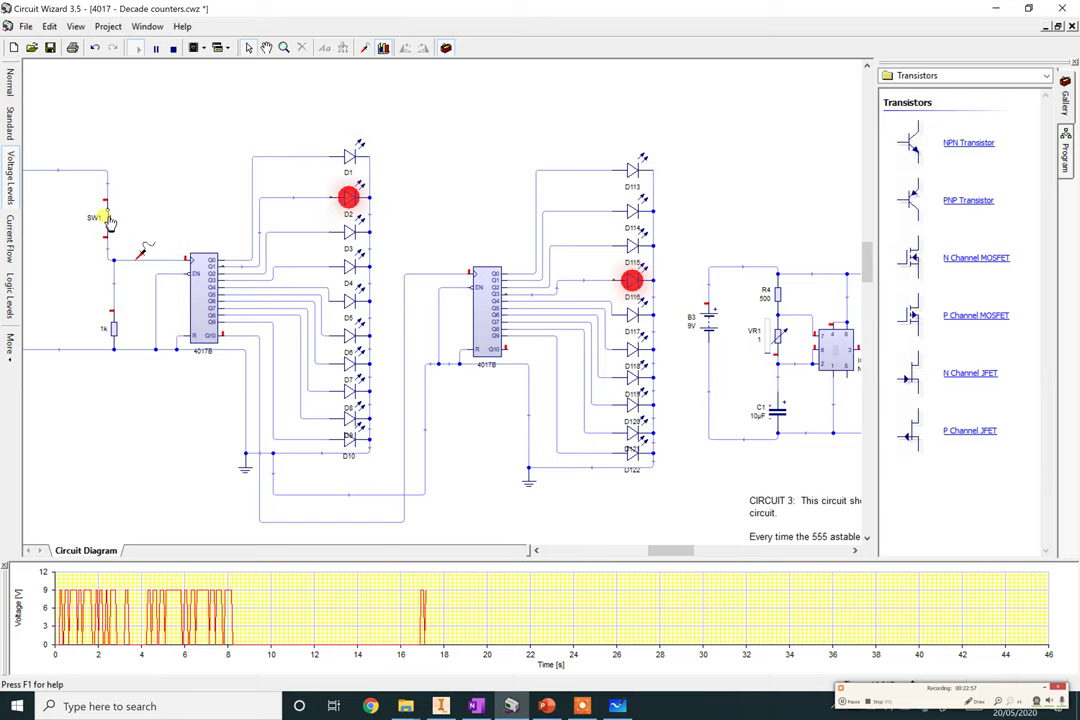
pyautogui.click(108, 220)
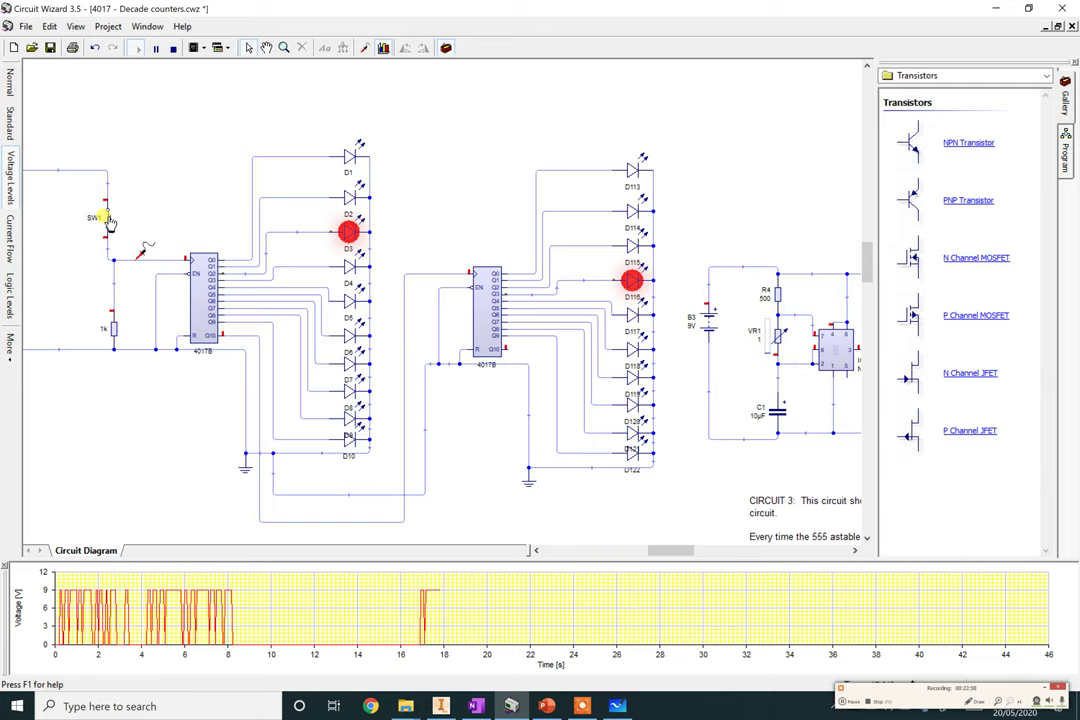
pyautogui.click(108, 222)
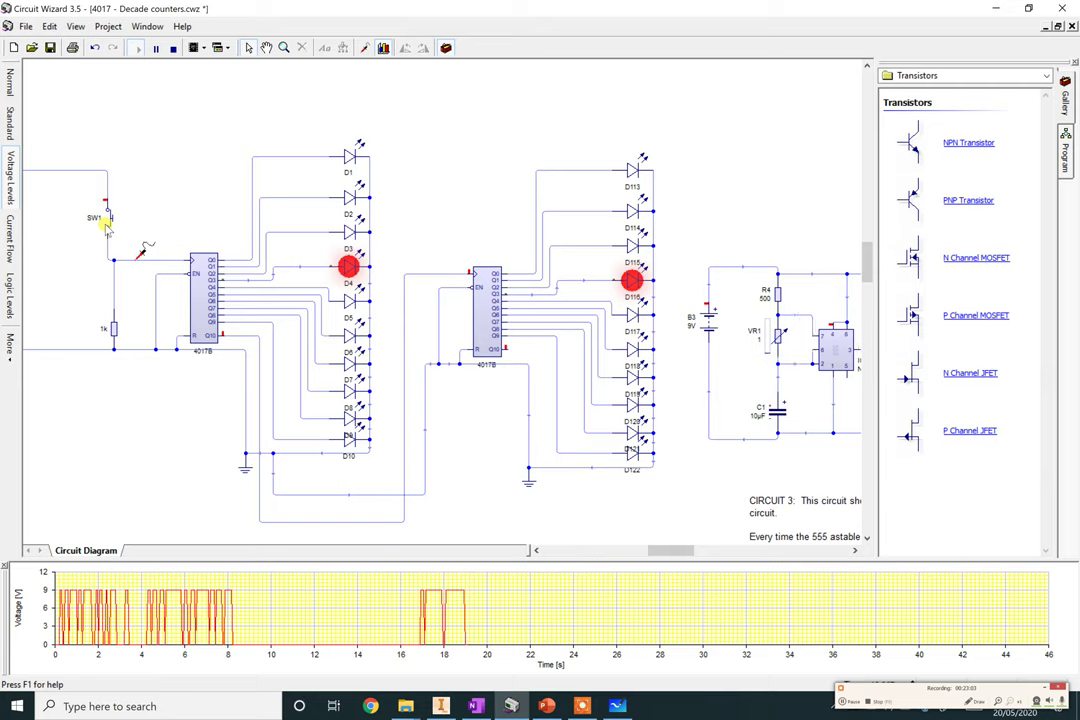
pyautogui.click(110, 222)
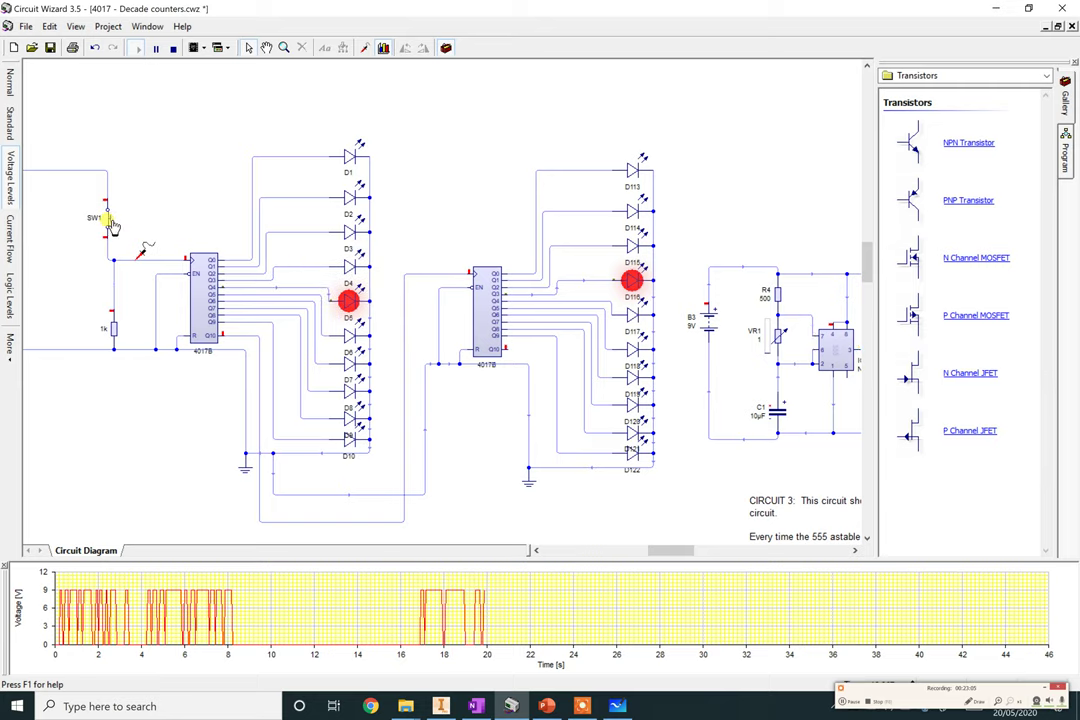
pyautogui.click(110, 222)
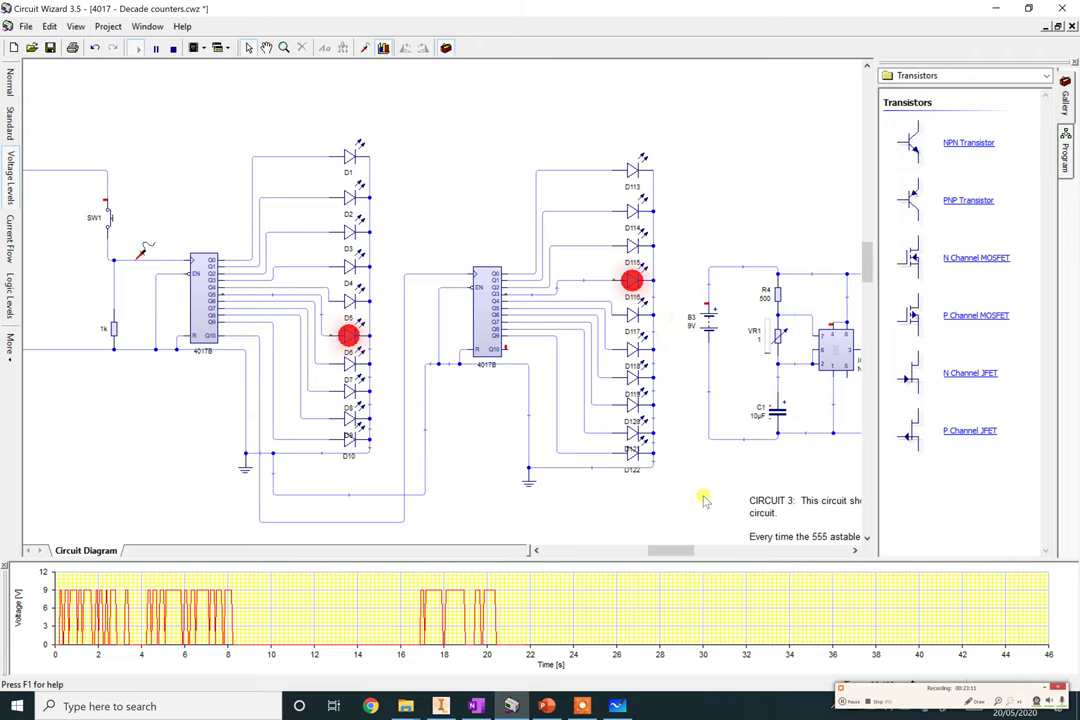
pyautogui.scroll(-3, 704, 500)
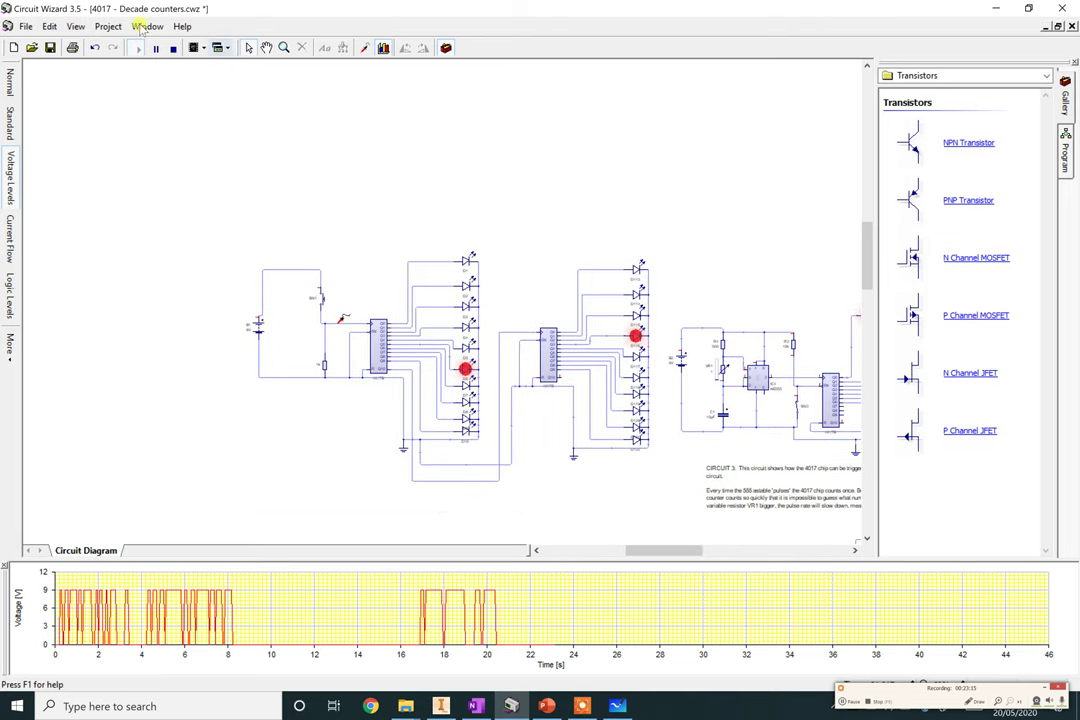
# Stop the simulation and move both counter circuits together up and left.
pyautogui.click(173, 47)
pyautogui.moveTo(197, 178); pyautogui.dragTo(665, 513)
pyautogui.moveTo(552, 360); pyautogui.dragTo(452, 283)
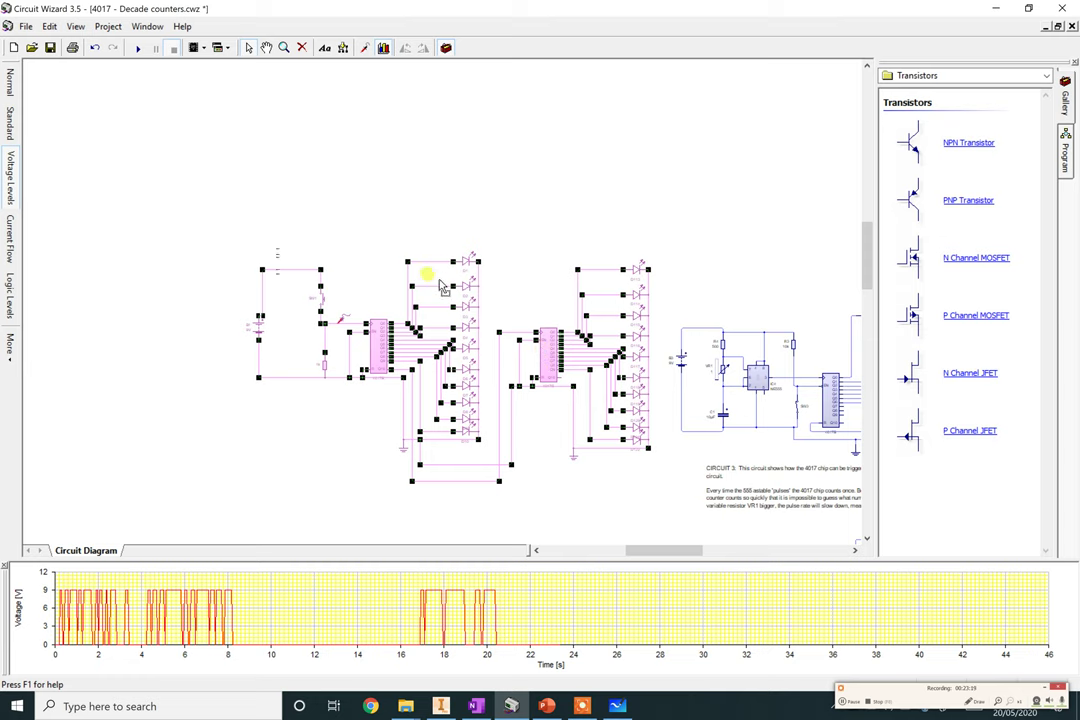
# Undo and redo the recent edits, then delete the stray copied counter circuit.
pyautogui.hotkey('ctrl', 'z')
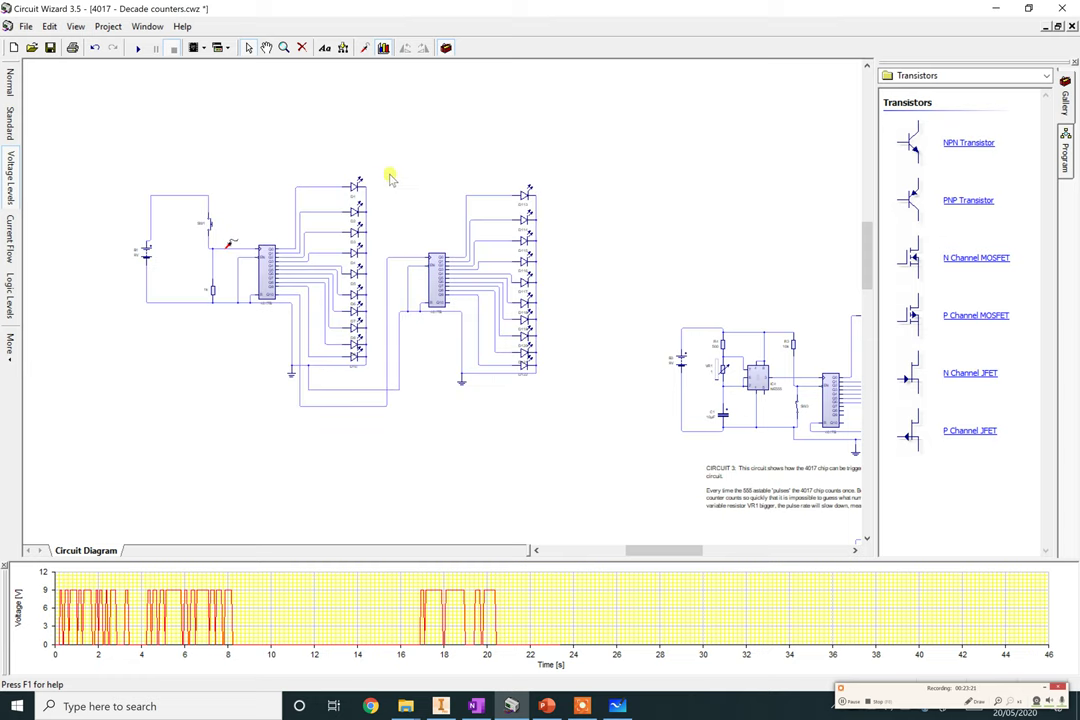
pyautogui.hotkey('ctrl', 'y')
pyautogui.hotkey('ctrl', 'z')
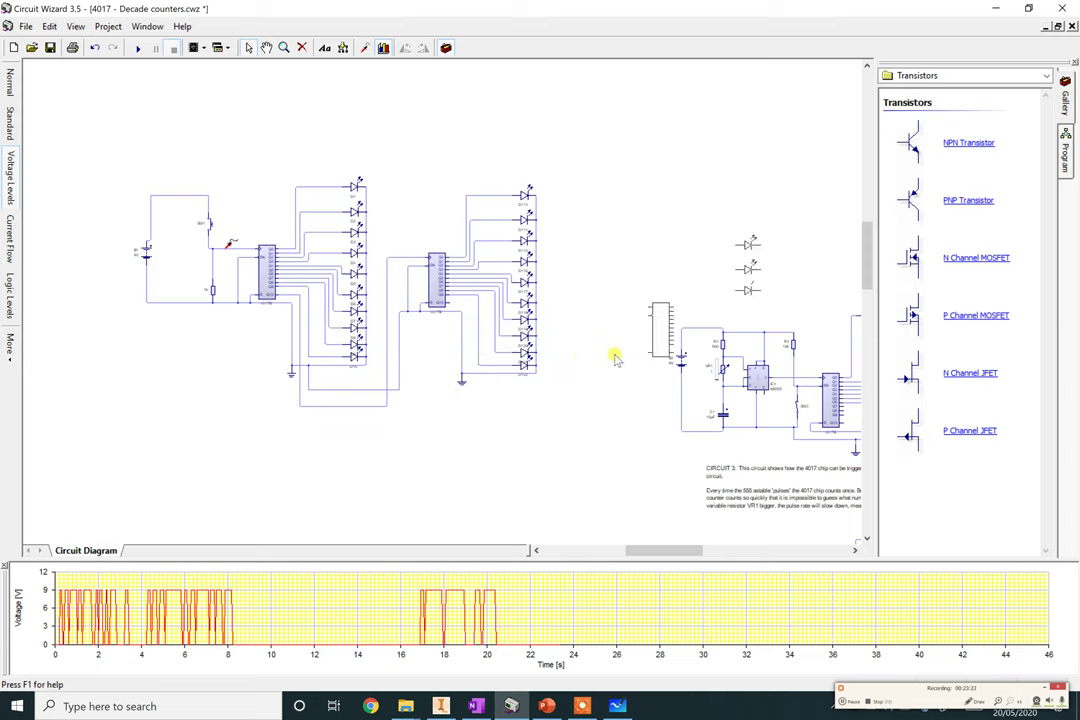
pyautogui.hotkey('ctrl', 'z')
pyautogui.hotkey('ctrl', 'y')
pyautogui.hotkey('ctrl', 'y')
pyautogui.hotkey('ctrl', 'y')
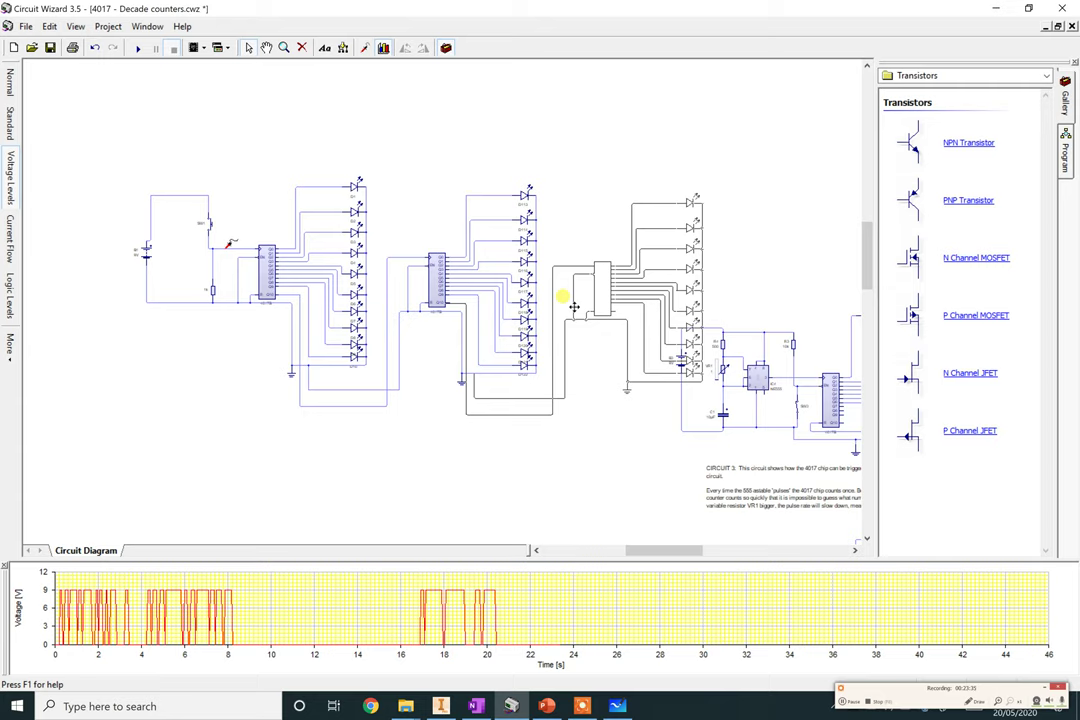
pyautogui.moveTo(574, 307); pyautogui.dragTo(640, 180)
pyautogui.press('Delete')
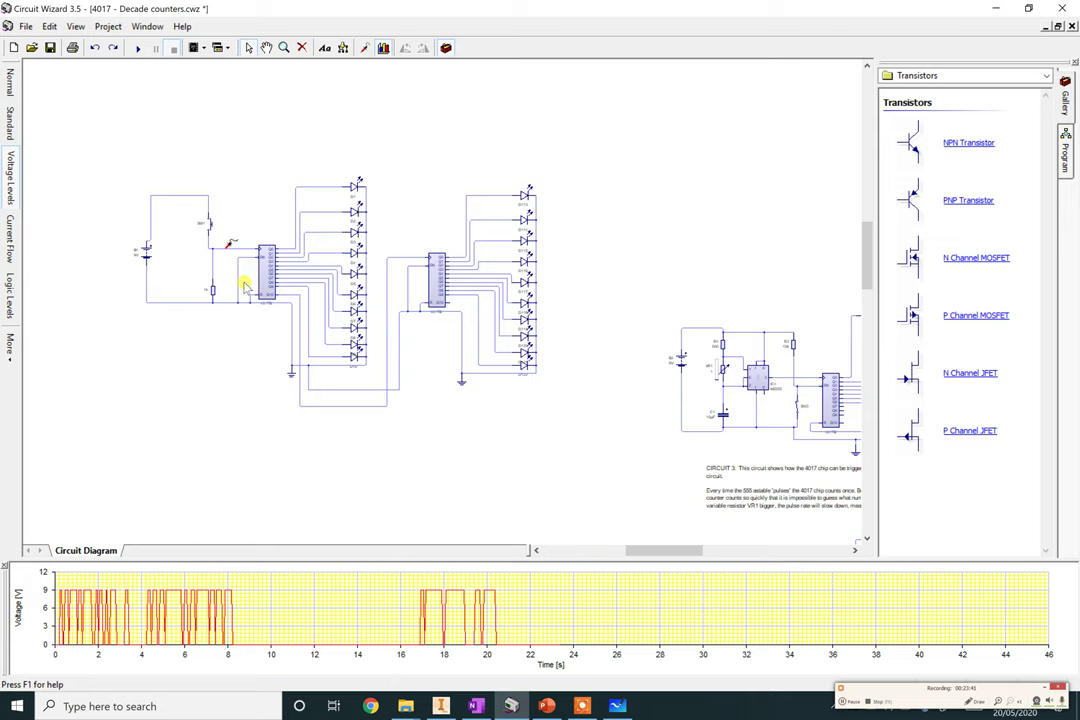
# Zoom and pan to show Circuit 3 with the NE555, 4017B and its description.
pyautogui.scroll(1, 99, 251)
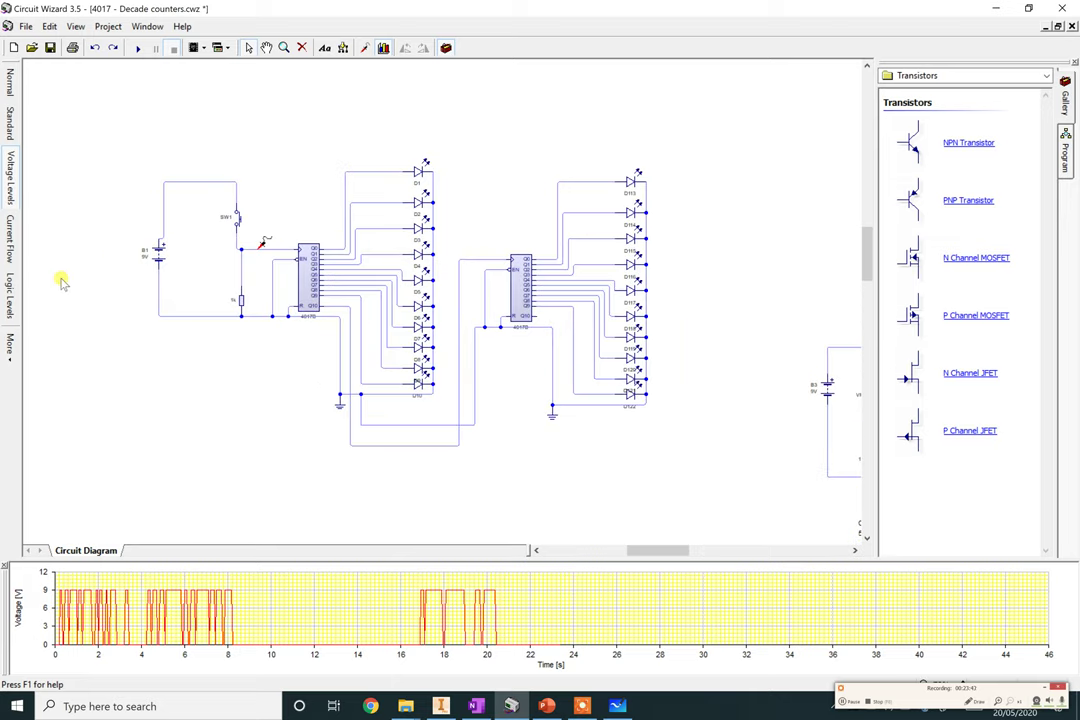
pyautogui.scroll(1, 129, 291)
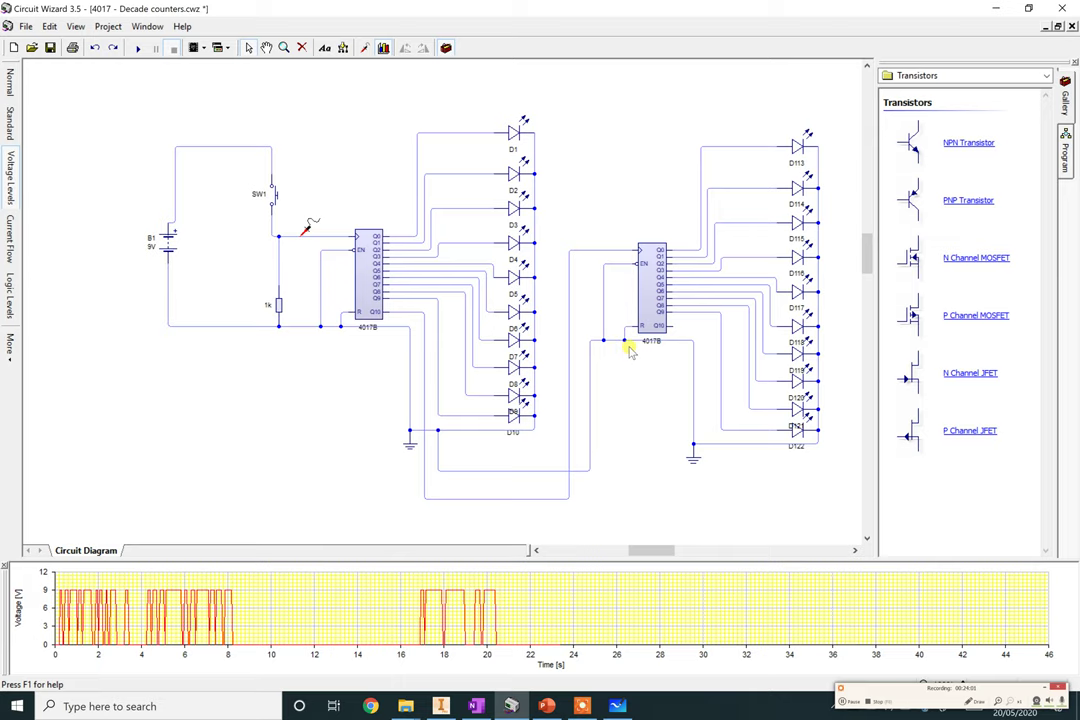
pyautogui.scroll(-2, 630, 348)
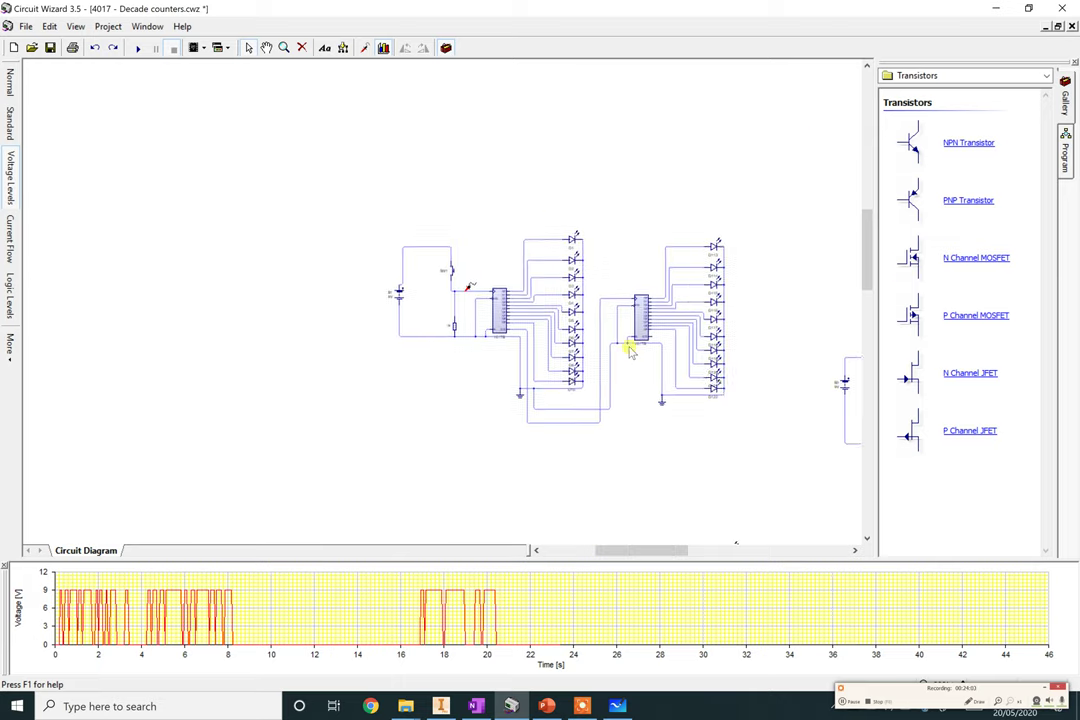
pyautogui.moveTo(716, 378); pyautogui.dragTo(298, 268)
pyautogui.scroll(4, 499, 300)
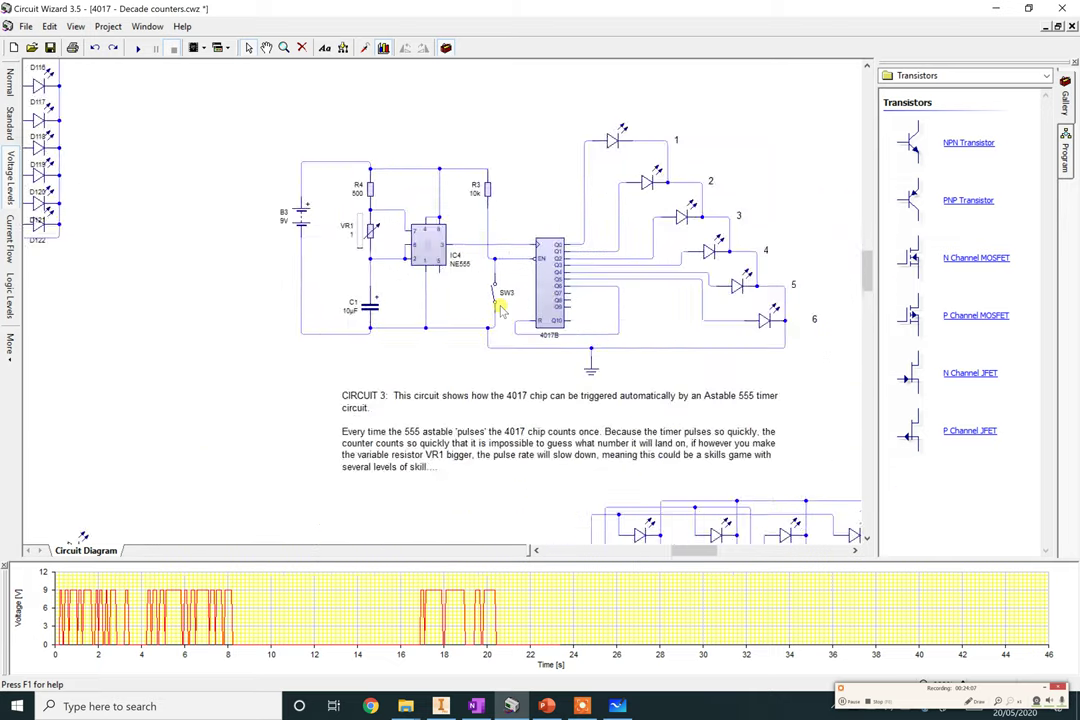
# Run Circuit 3 and adjust VR1 to 45k, then down to 25k and 15k.
pyautogui.scroll(-2, 505, 310)
pyautogui.scroll(1, 507, 310)
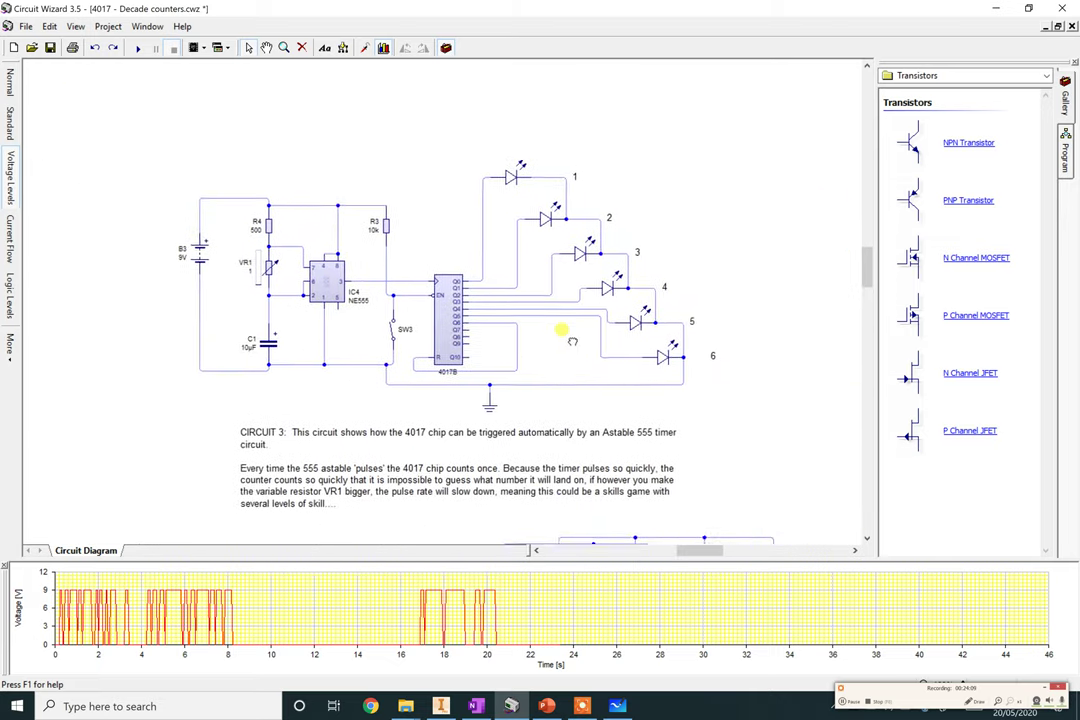
pyautogui.scroll(2, 452, 348)
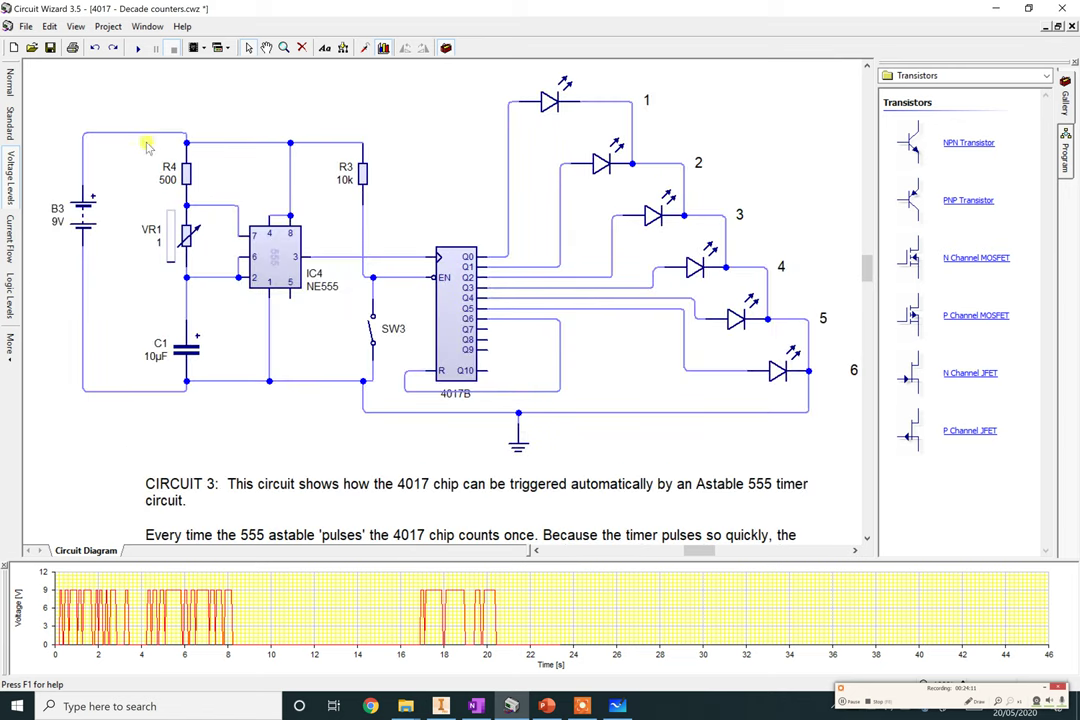
pyautogui.click(138, 48)
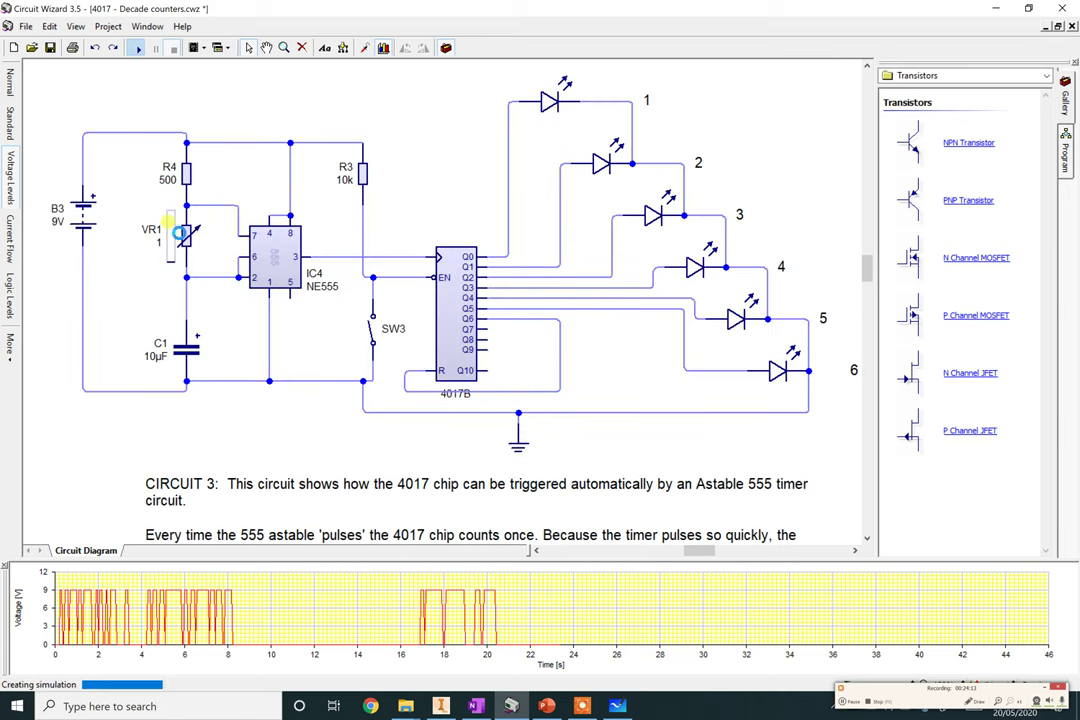
pyautogui.moveTo(168, 262); pyautogui.dragTo(172, 244)
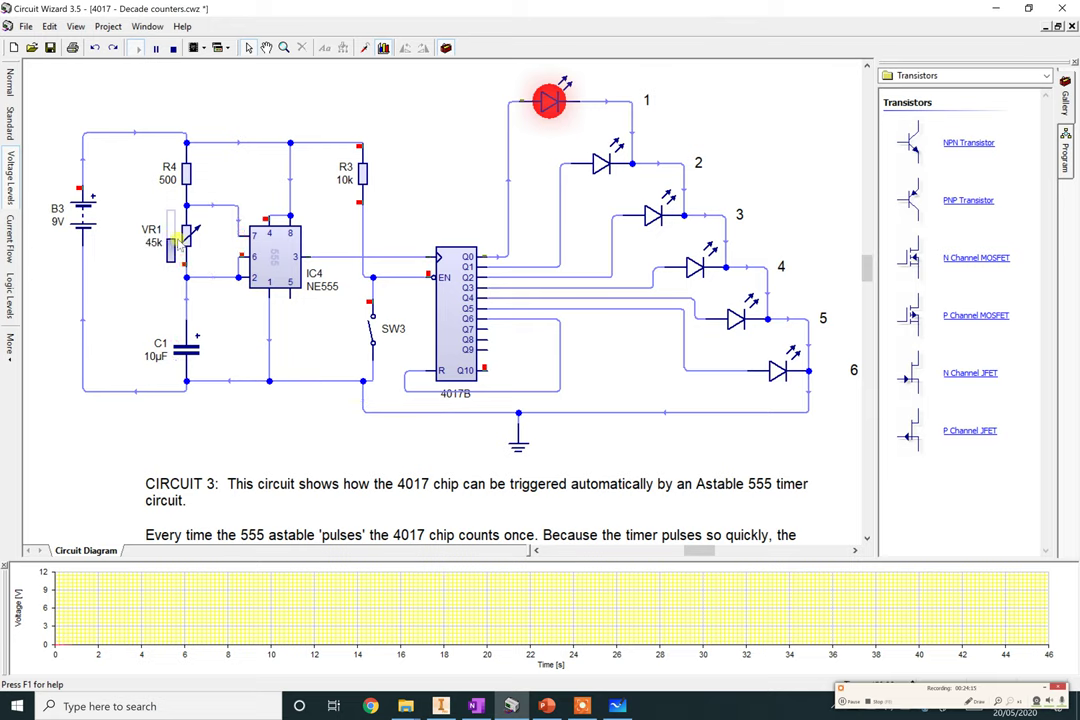
pyautogui.scroll(2, 390, 314)
pyautogui.scroll(2, 113, 229)
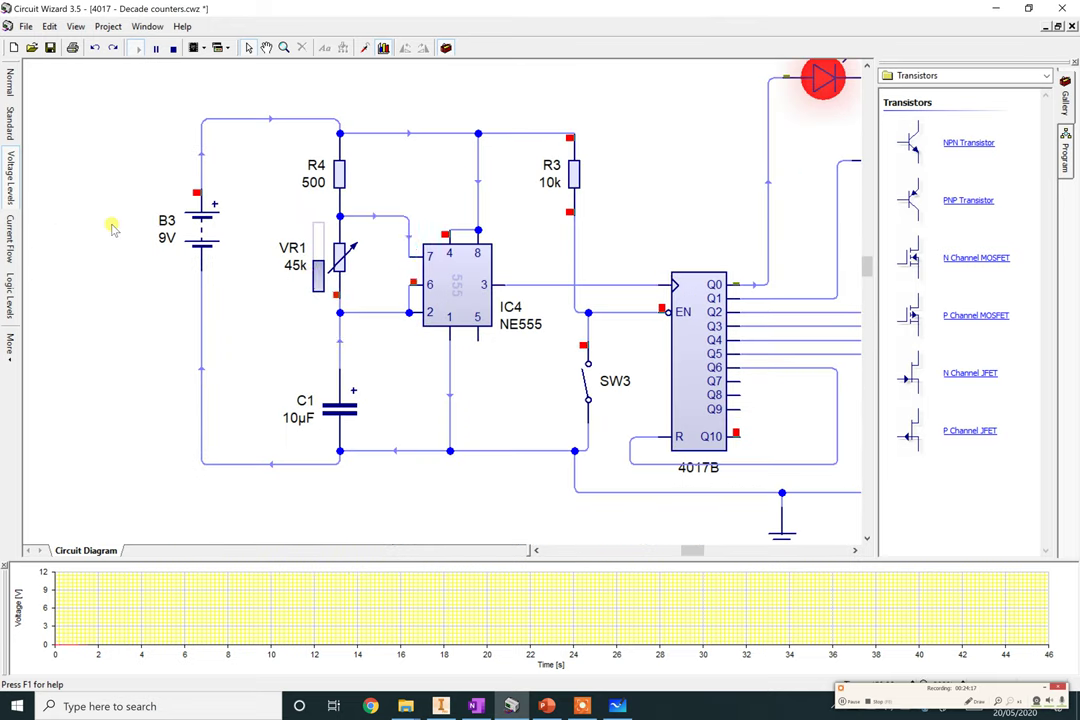
pyautogui.moveTo(318, 300); pyautogui.dragTo(320, 288)
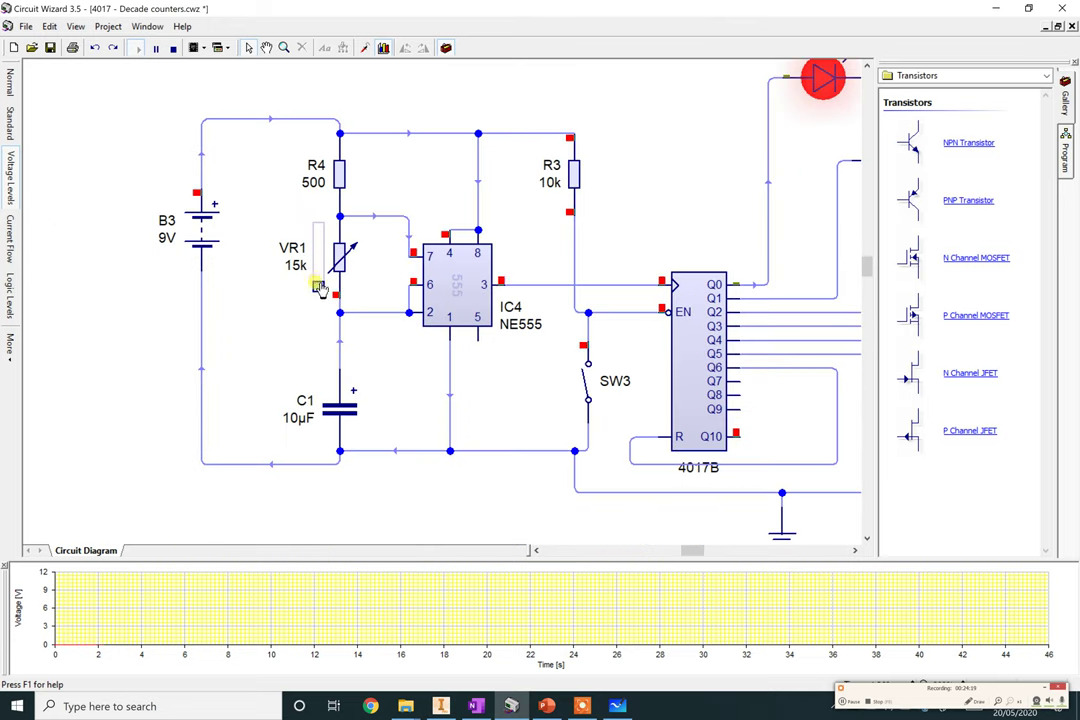
pyautogui.moveTo(398, 398); pyautogui.dragTo(482, 415)
pyautogui.scroll(2, 290, 388)
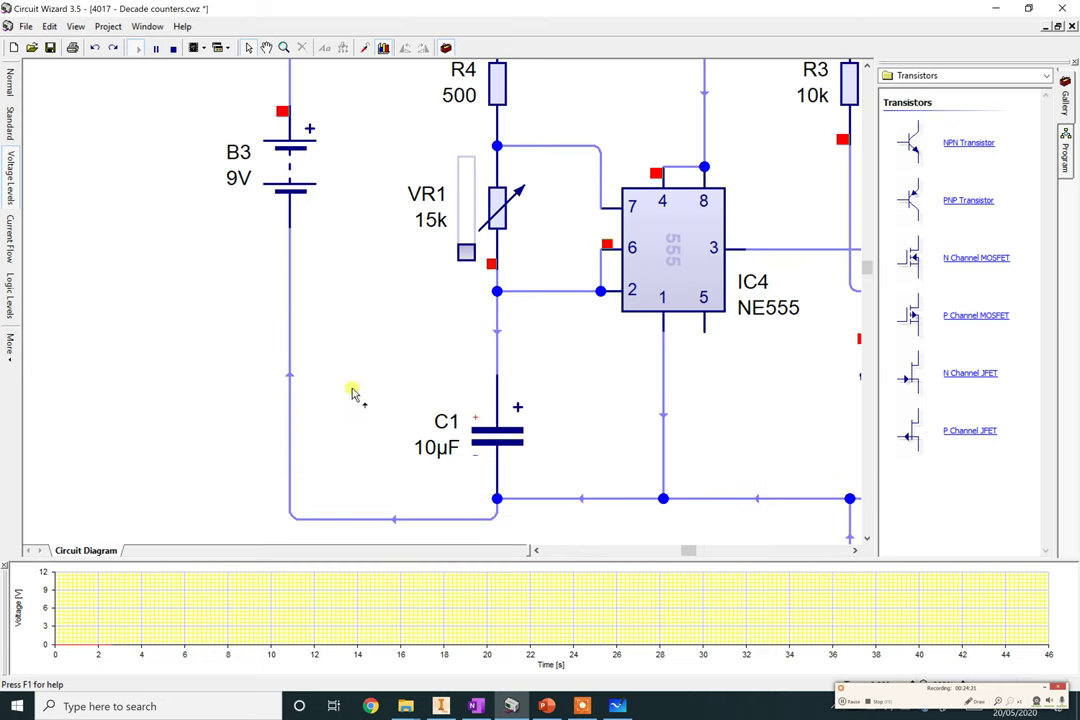
# Hide the voltage graph, turn VR1 down to 5k, and open the component category list.
pyautogui.click(383, 47)
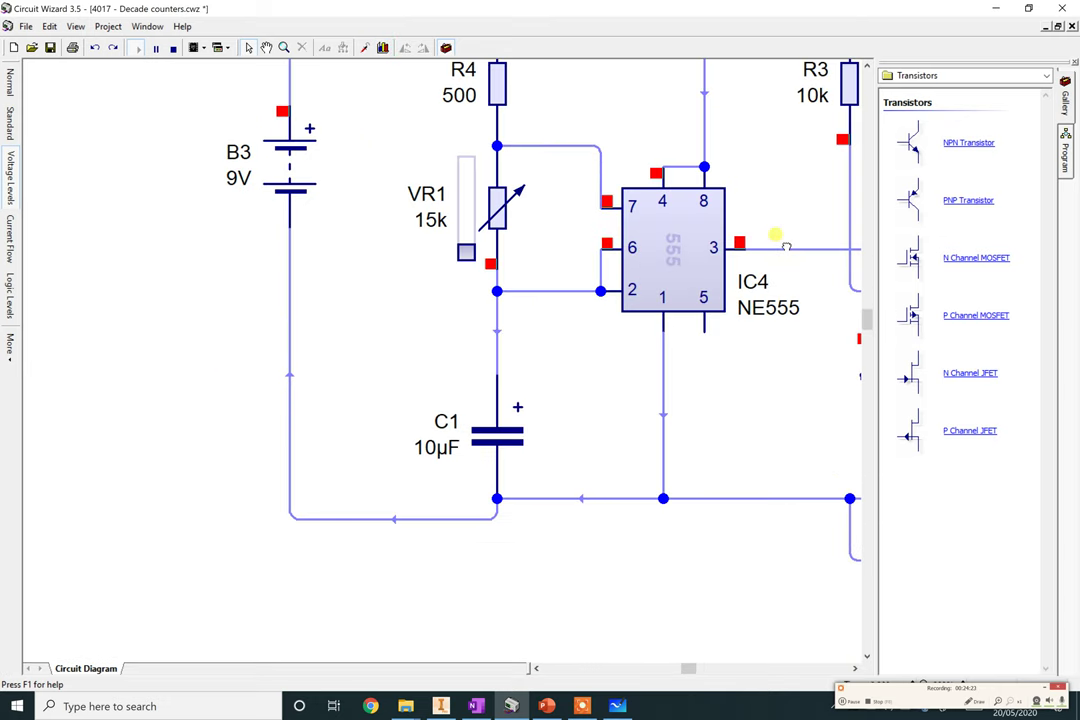
pyautogui.moveTo(776, 236); pyautogui.dragTo(780, 325)
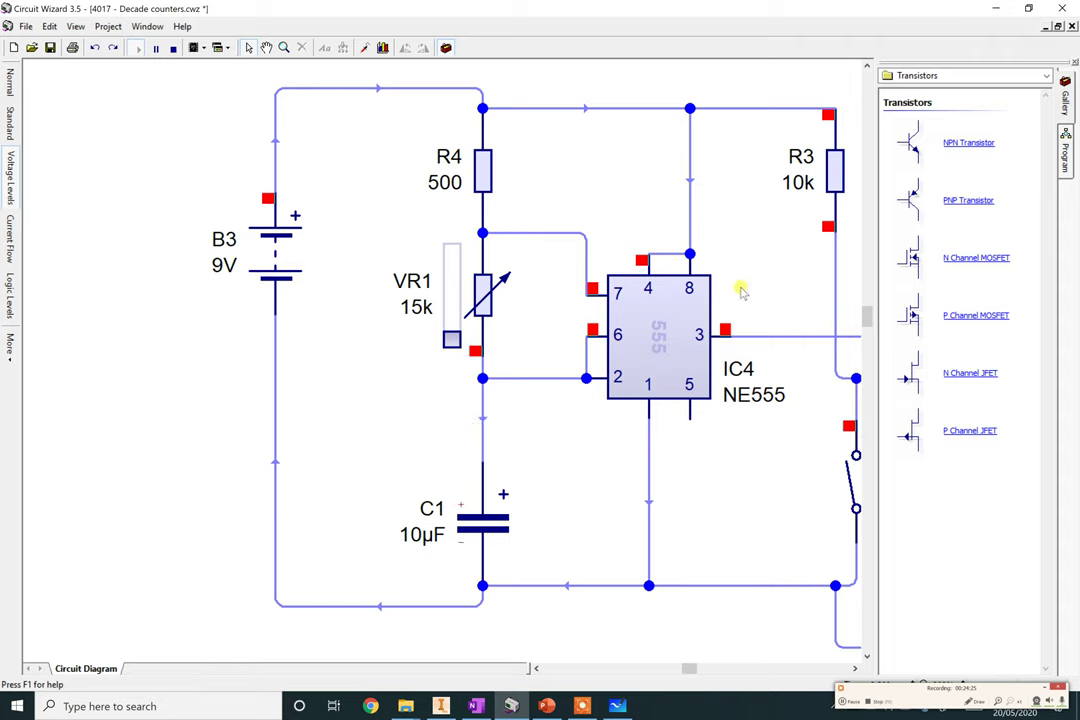
pyautogui.moveTo(452, 338); pyautogui.dragTo(451, 345)
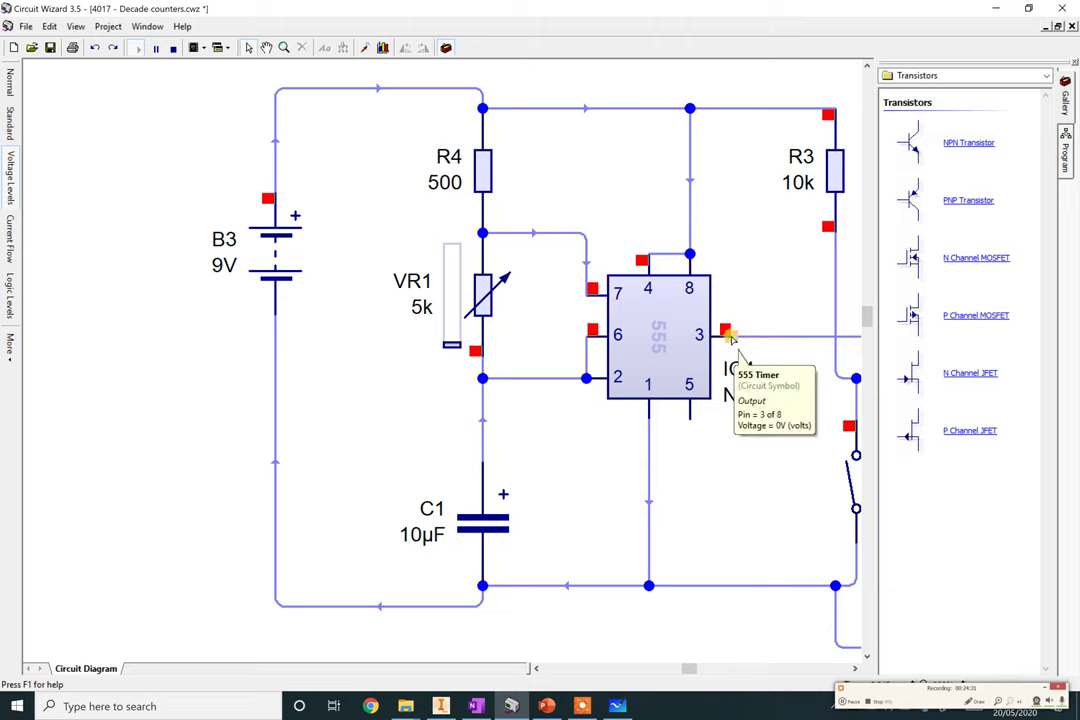
pyautogui.click(986, 76)
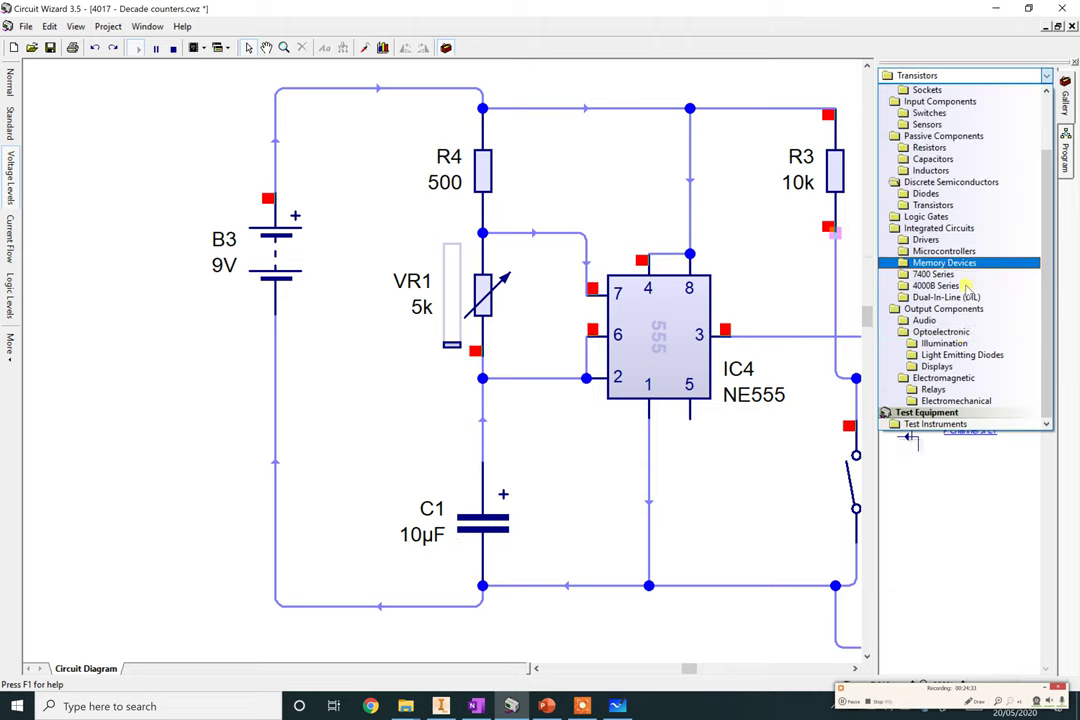
# Add LED D123 below IC4, wired from the 555's pin 3 output to ground.
pyautogui.click(962, 355)
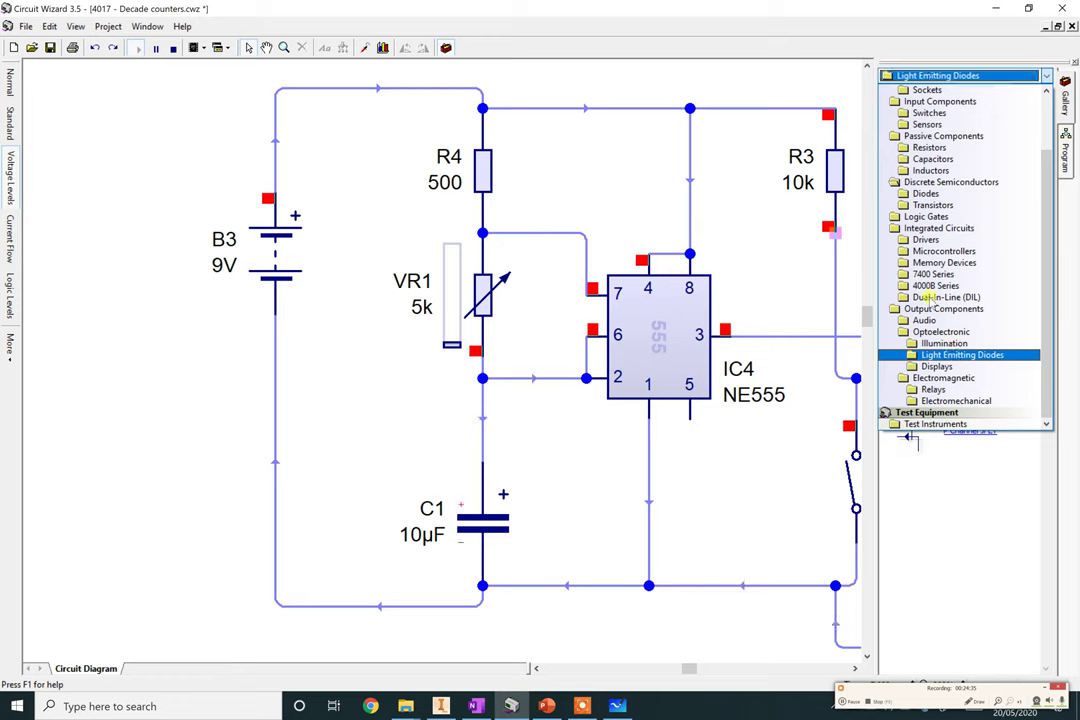
pyautogui.moveTo(907, 145); pyautogui.dragTo(771, 475)
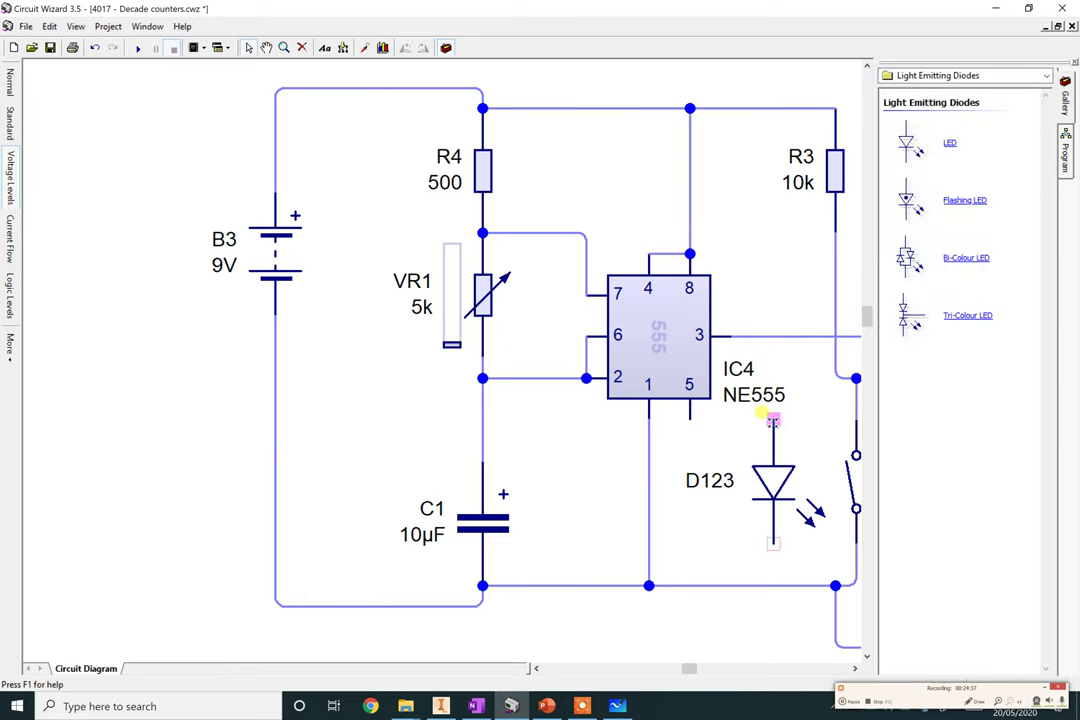
pyautogui.moveTo(773, 420); pyautogui.dragTo(773, 337)
pyautogui.moveTo(773, 540); pyautogui.dragTo(773, 585)
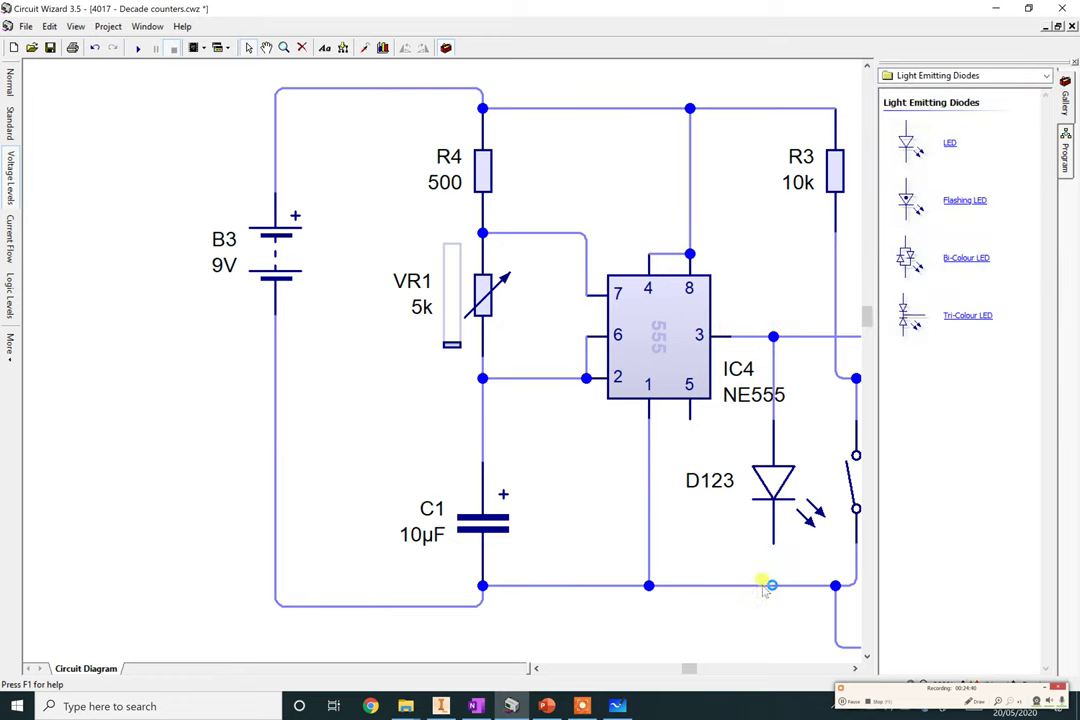
# Run the circuit, raise VR1 to 25k then back to 5k, and stop.
pyautogui.click(137, 48)
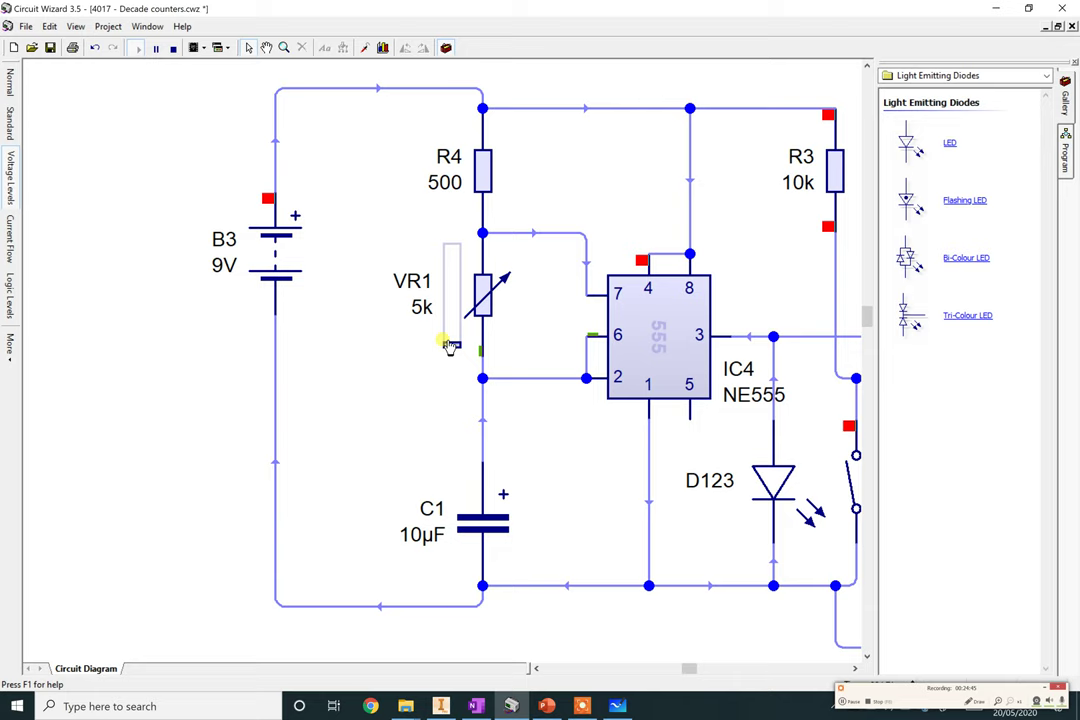
pyautogui.moveTo(444, 341); pyautogui.dragTo(481, 285)
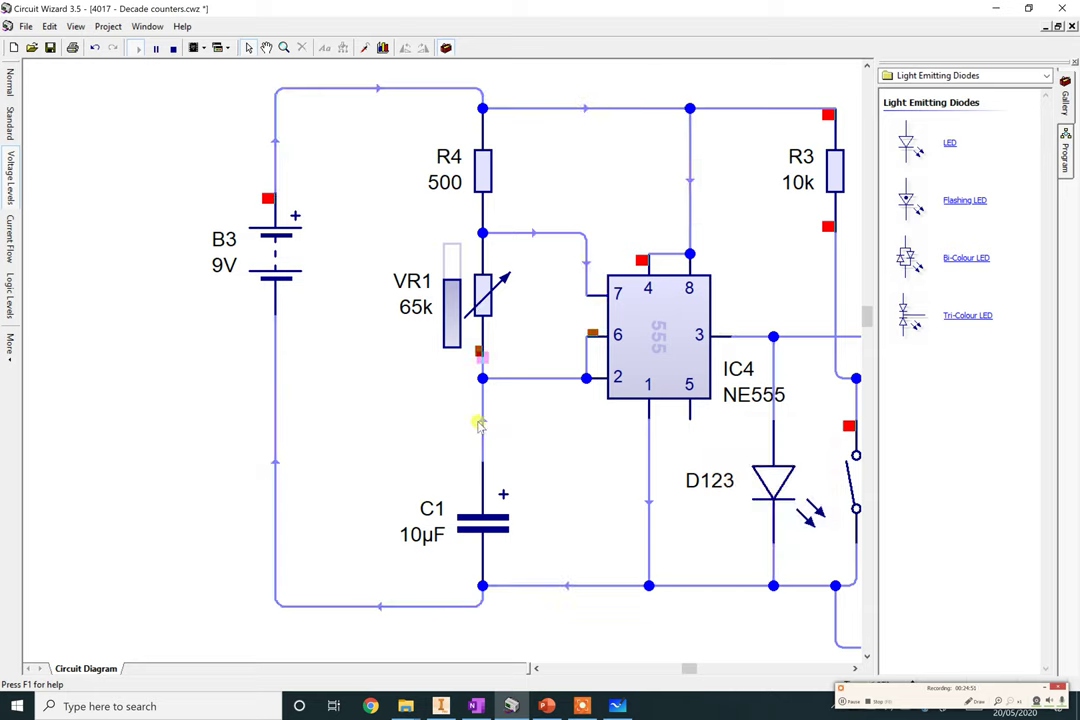
pyautogui.moveTo(487, 514)
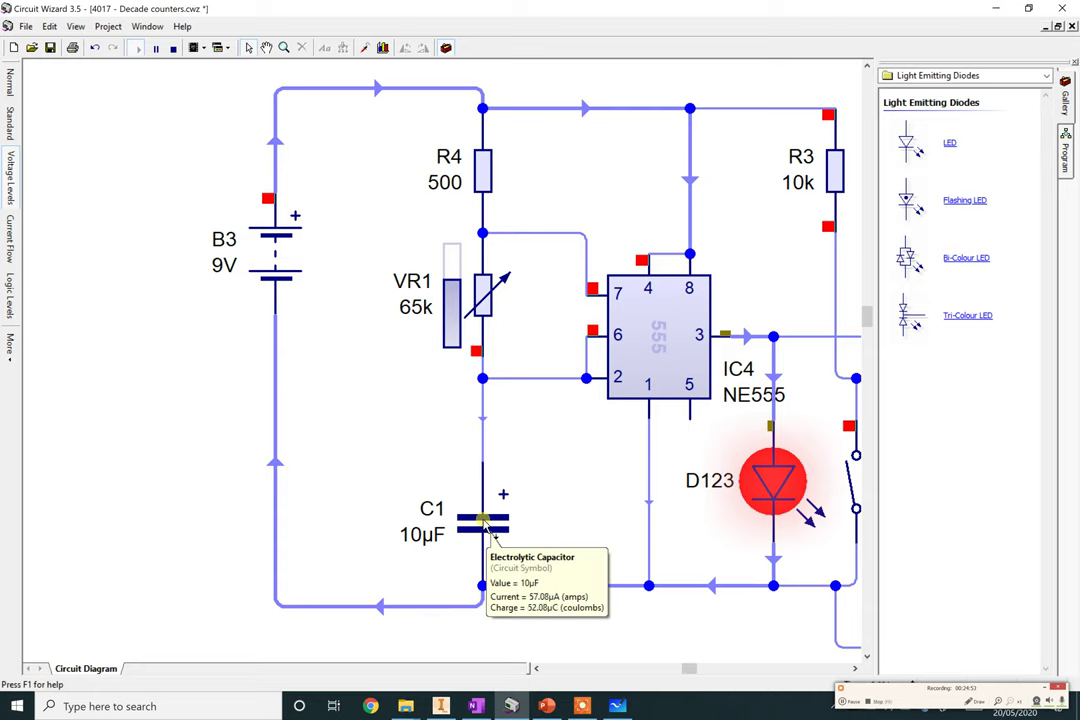
pyautogui.moveTo(445, 278); pyautogui.dragTo(450, 345)
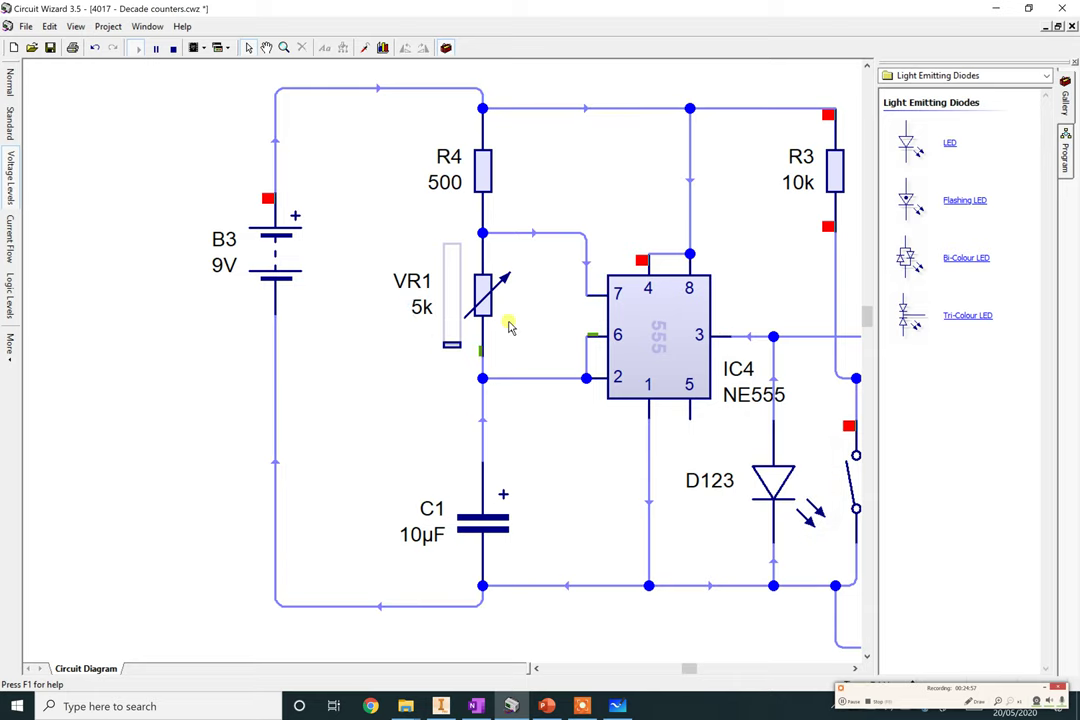
pyautogui.click(172, 48)
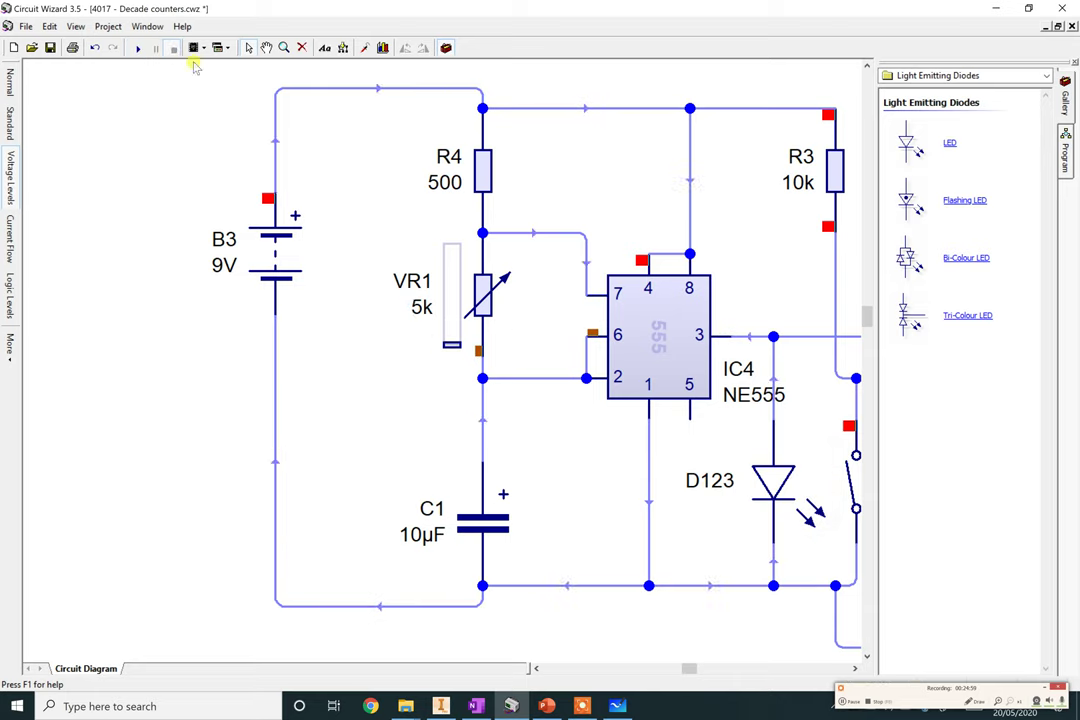
# Delete LED D123 and its wires from the circuit.
pyautogui.moveTo(205, 80); pyautogui.dragTo(180, 250)
pyautogui.click(773, 482)
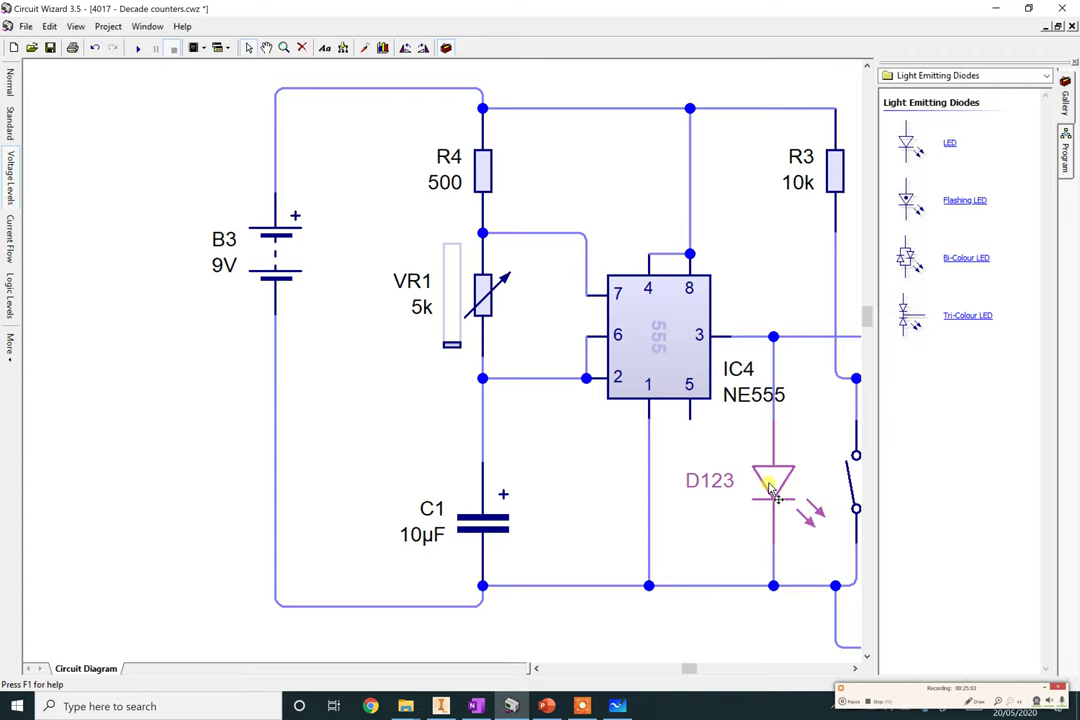
pyautogui.press('Delete')
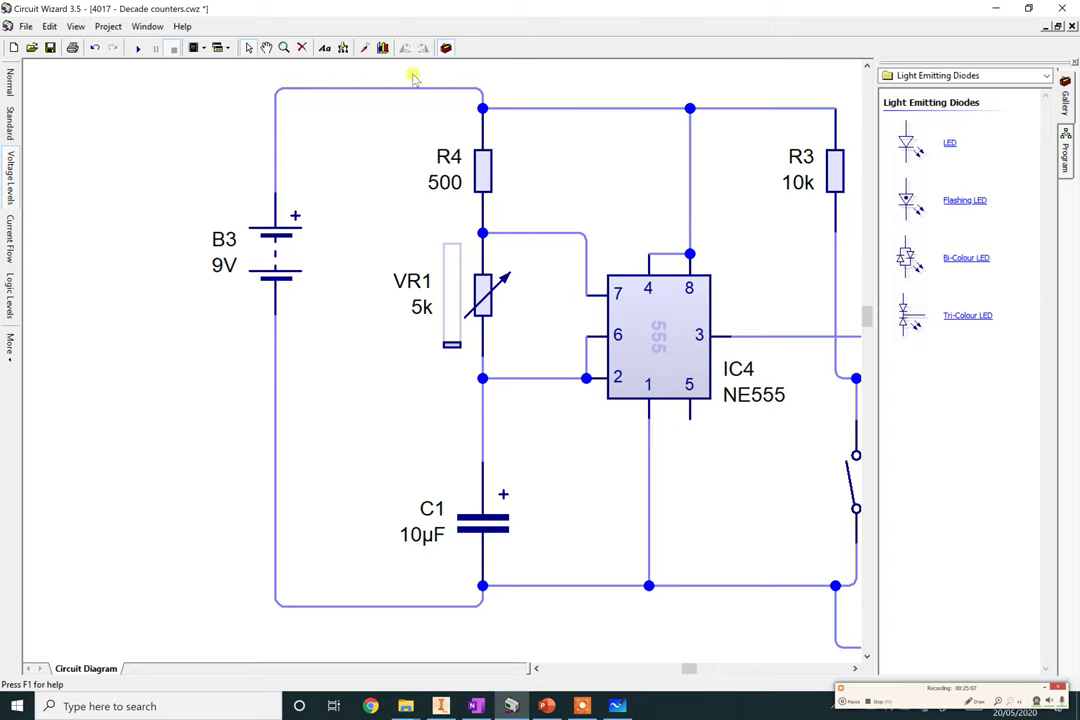
# Probe the pin 3 output, run with VR1 raised to 60k, then stop.
pyautogui.click(324, 47)
pyautogui.click(778, 330)
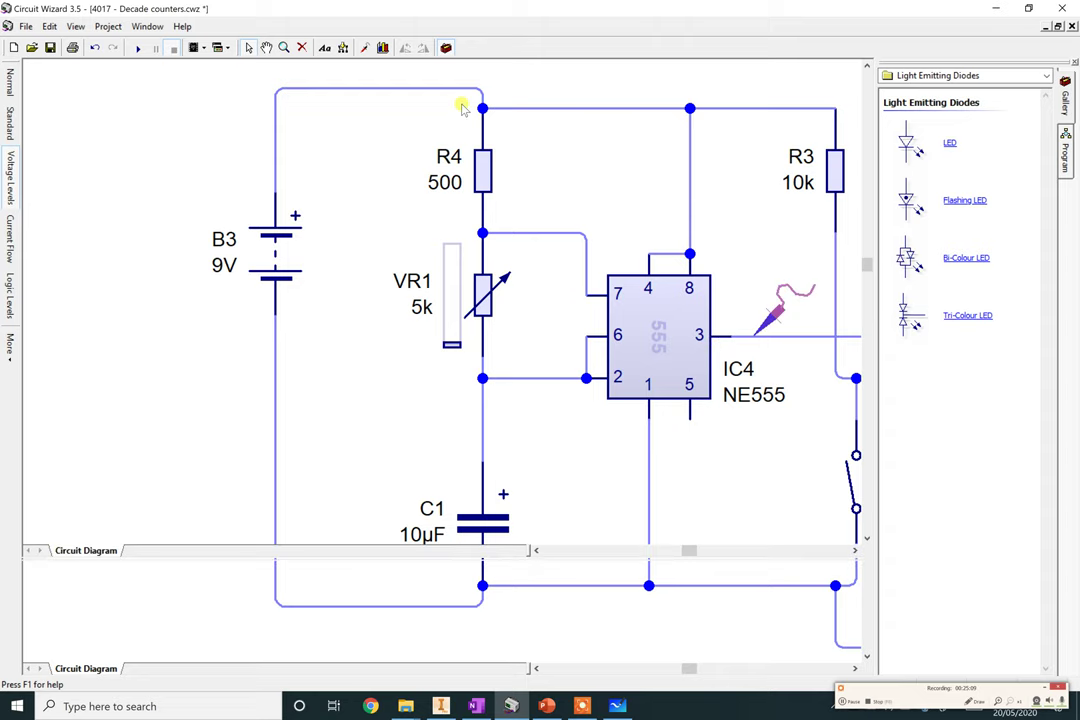
pyautogui.click(139, 48)
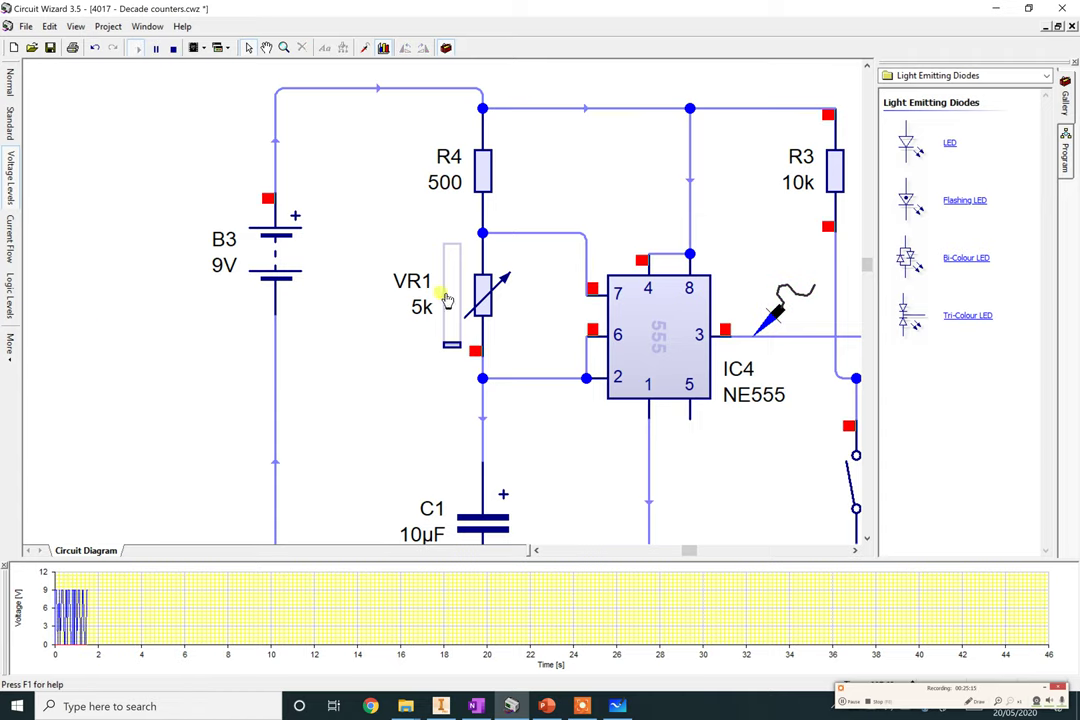
pyautogui.moveTo(451, 343); pyautogui.dragTo(453, 292)
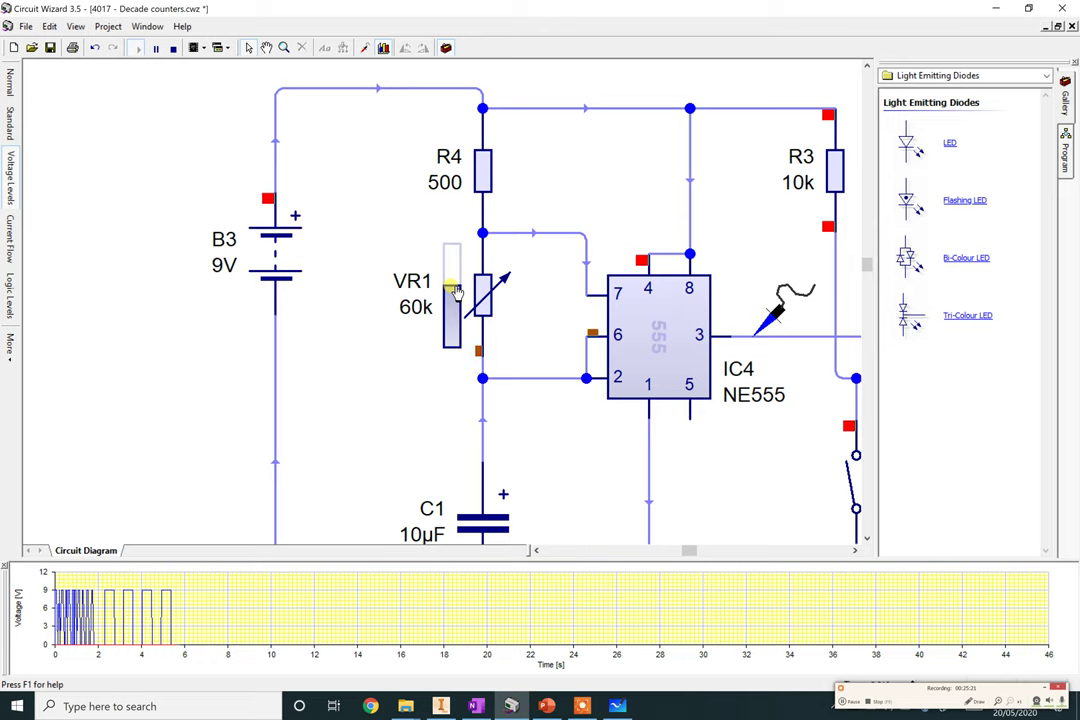
pyautogui.click(173, 47)
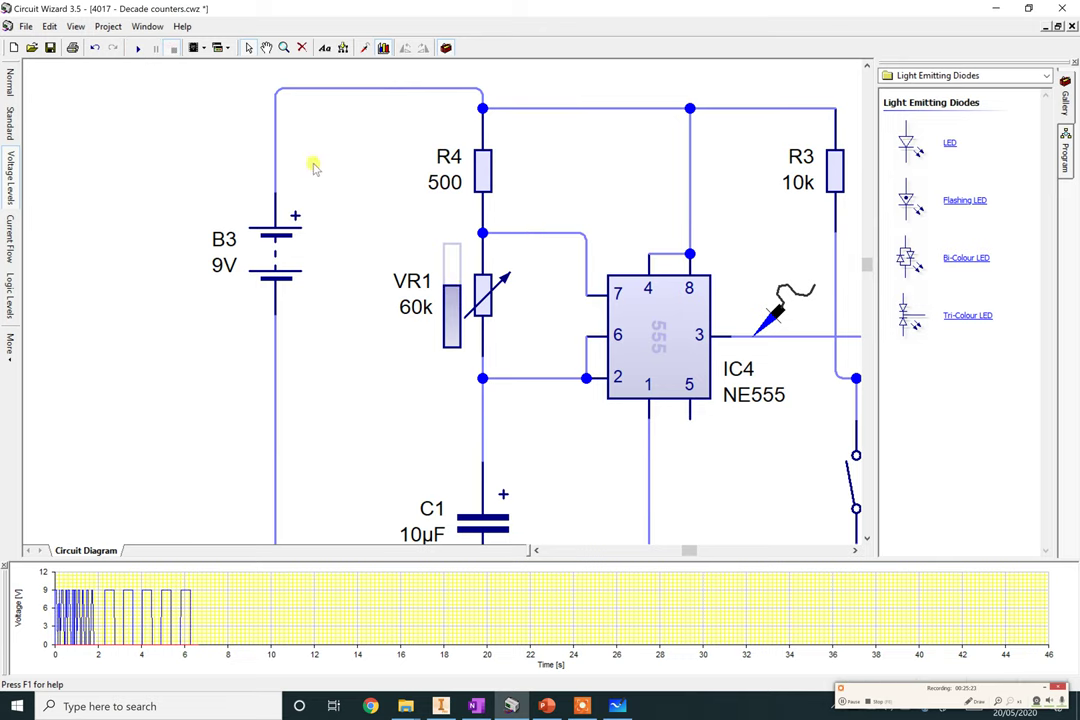
pyautogui.scroll(-3, 320, 170)
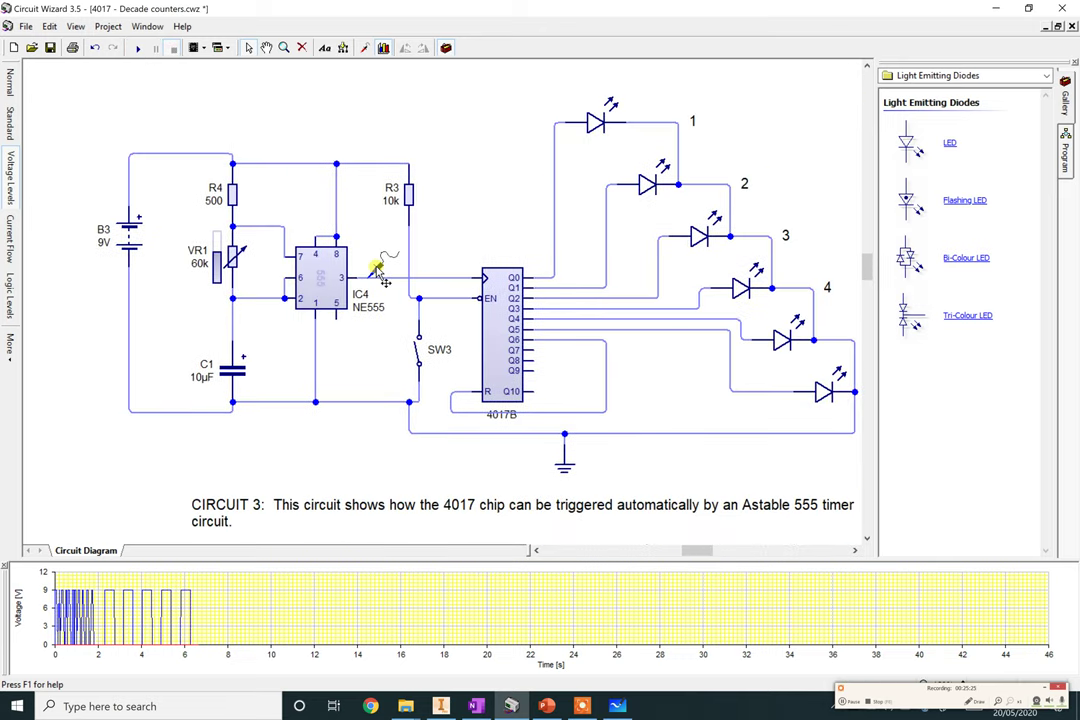
# Centre the full counter circuit, run the simulation, and set VR1 to 15k.
pyautogui.scroll(1, 485, 297)
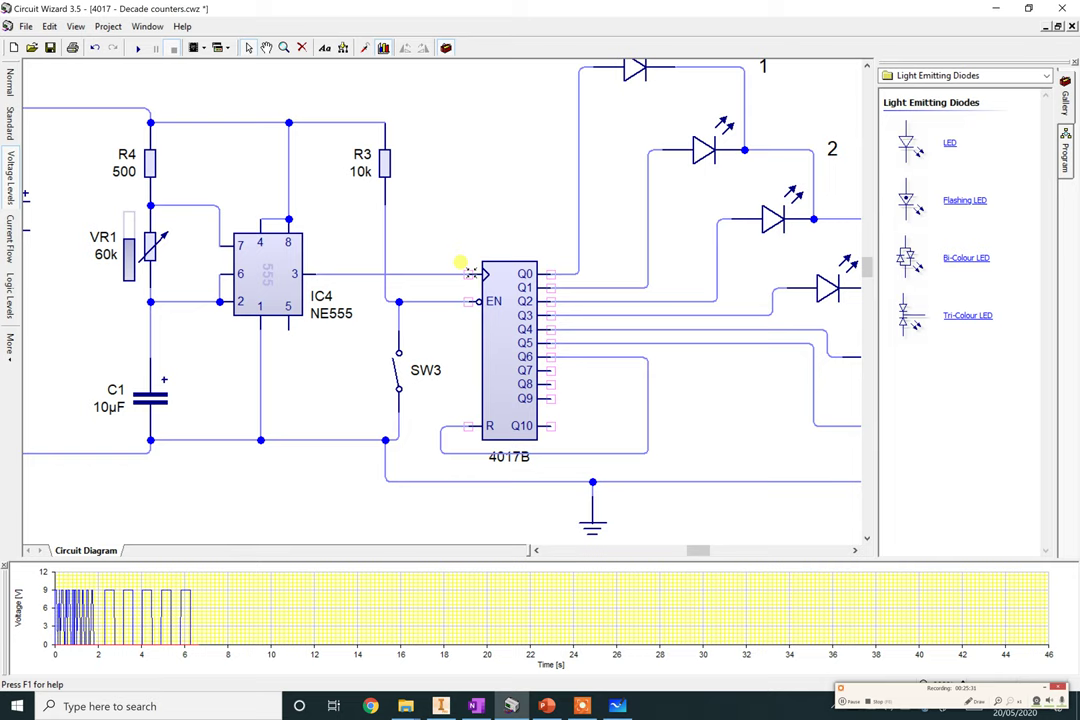
pyautogui.scroll(-1, 508, 276)
pyautogui.moveTo(533, 231); pyautogui.dragTo(467, 230)
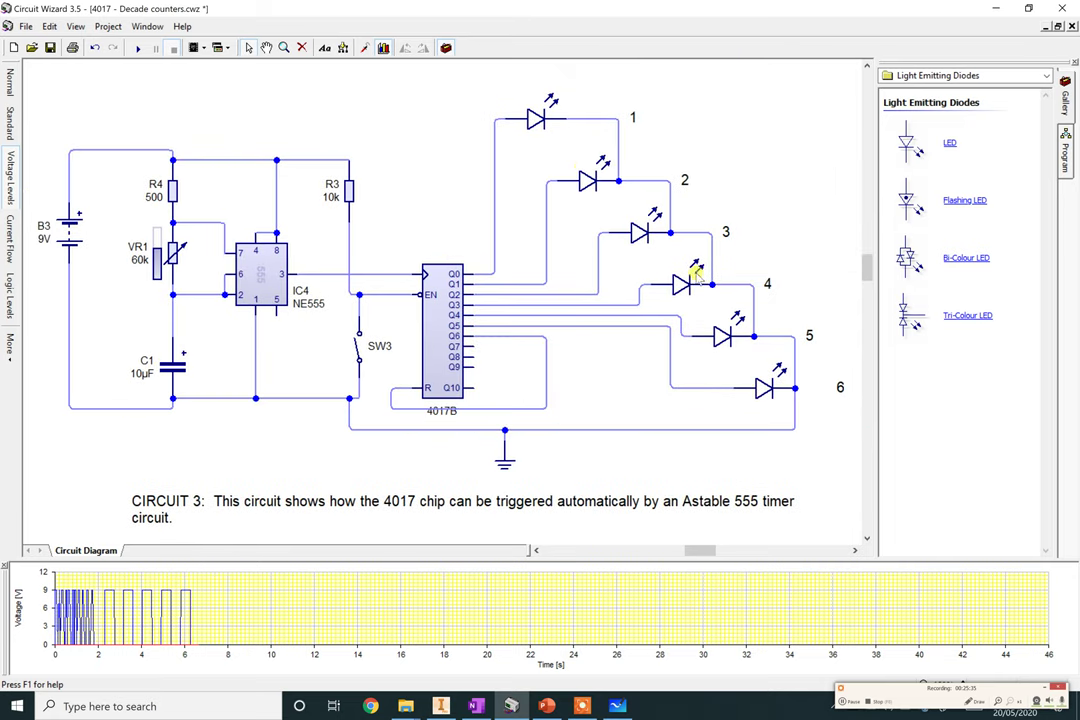
pyautogui.click(138, 48)
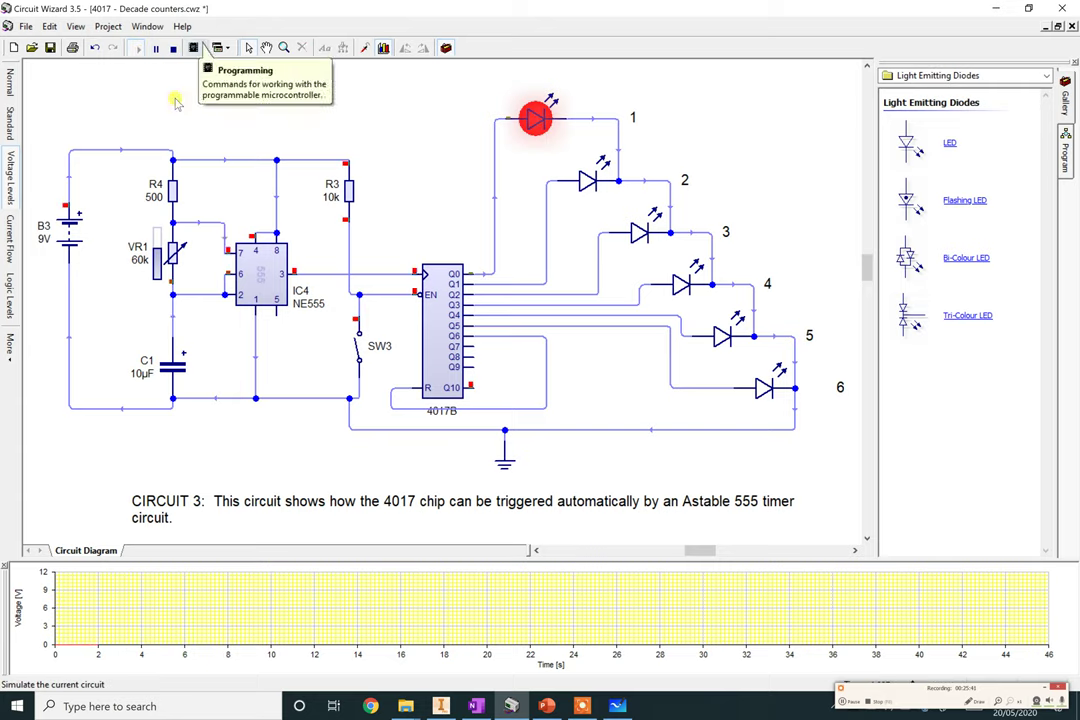
pyautogui.click(157, 273)
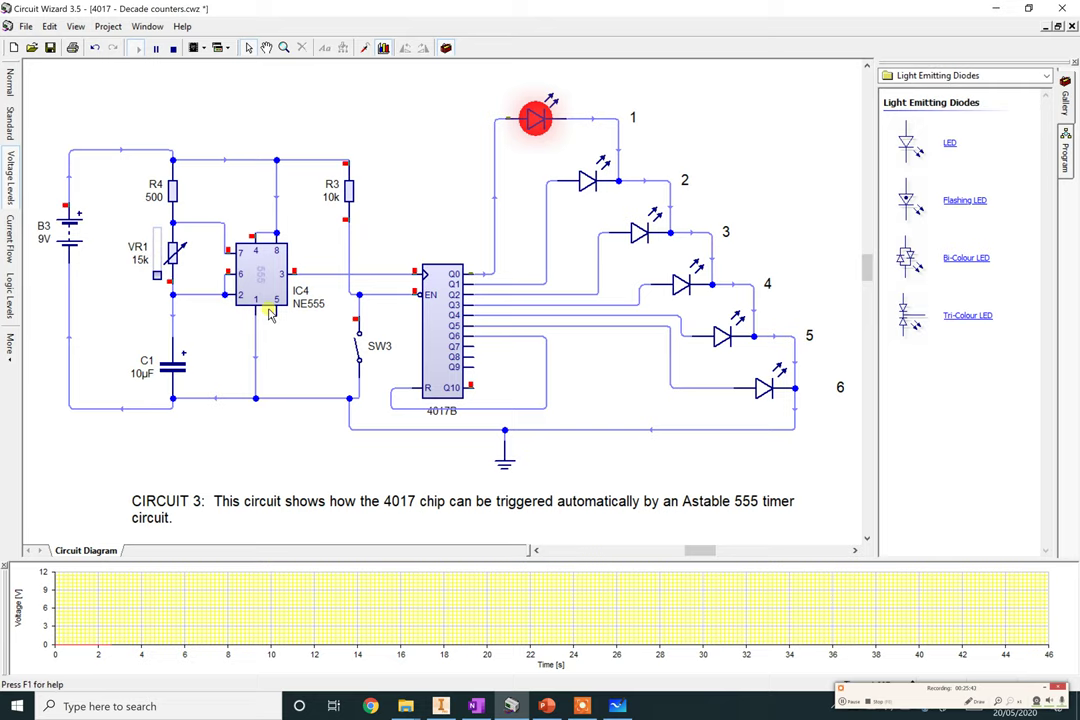
# Attach a voltage probe to IC4's pin 3 output wire.
pyautogui.click(368, 48)
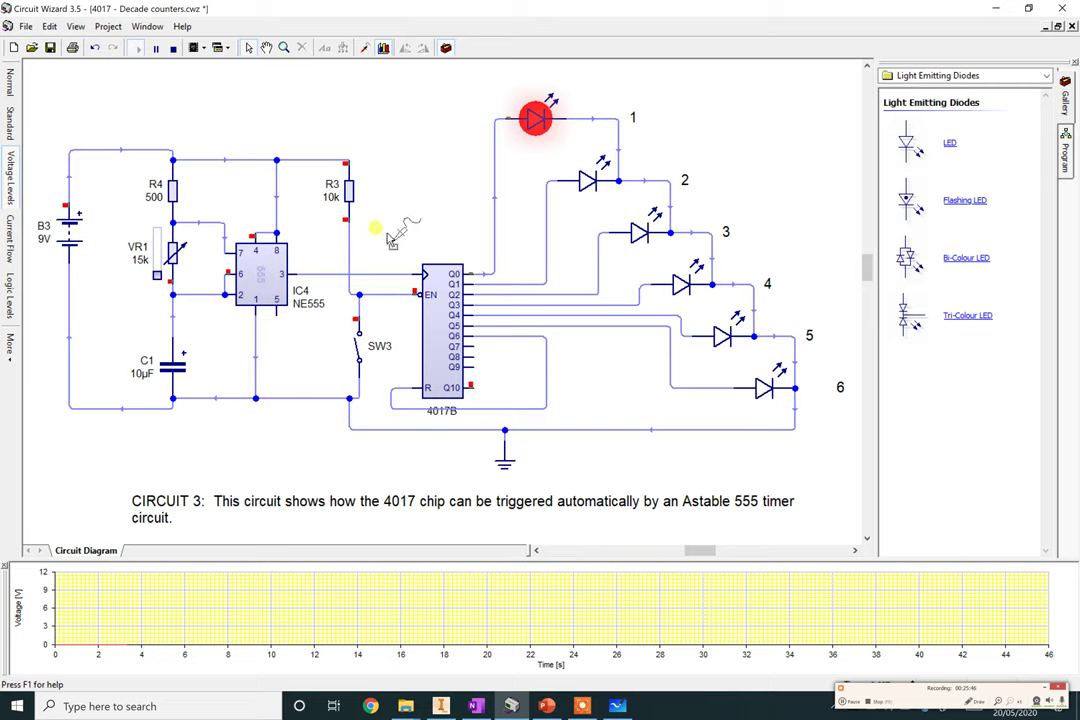
pyautogui.click(325, 268)
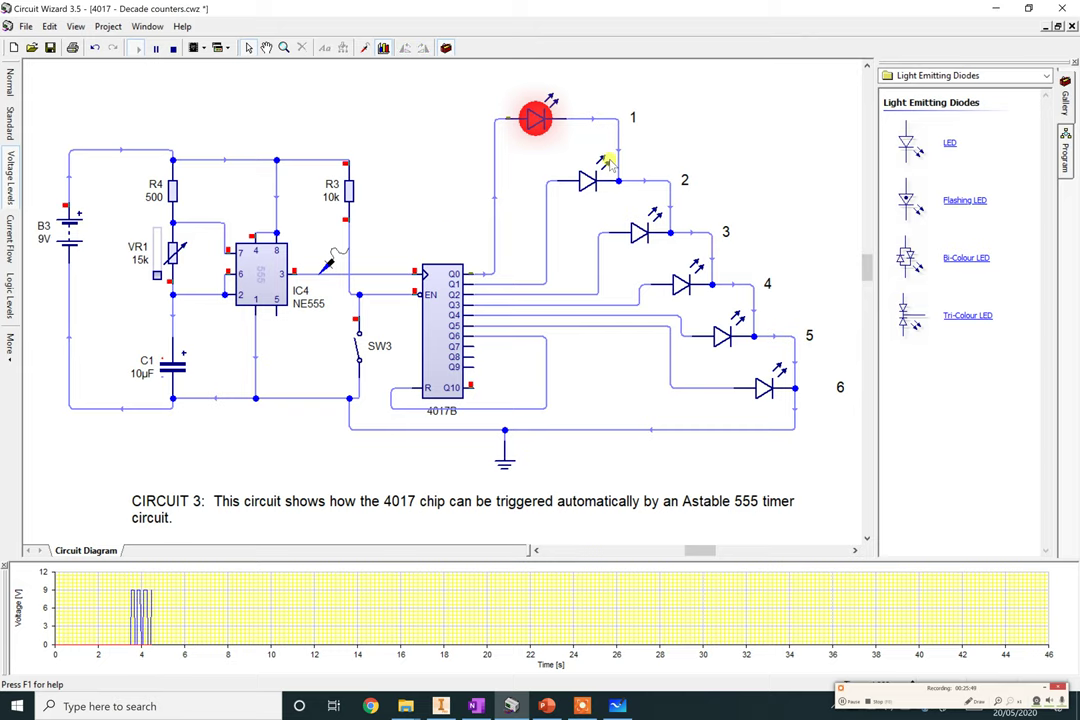
pyautogui.scroll(1, 424, 297)
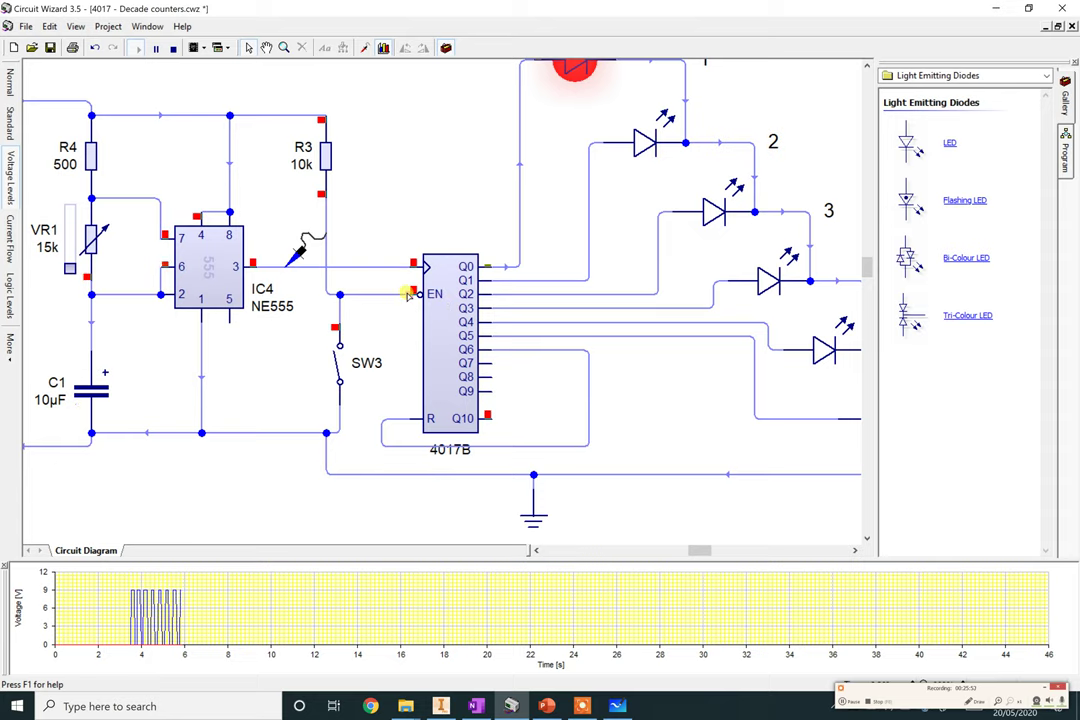
pyautogui.moveTo(408, 294)
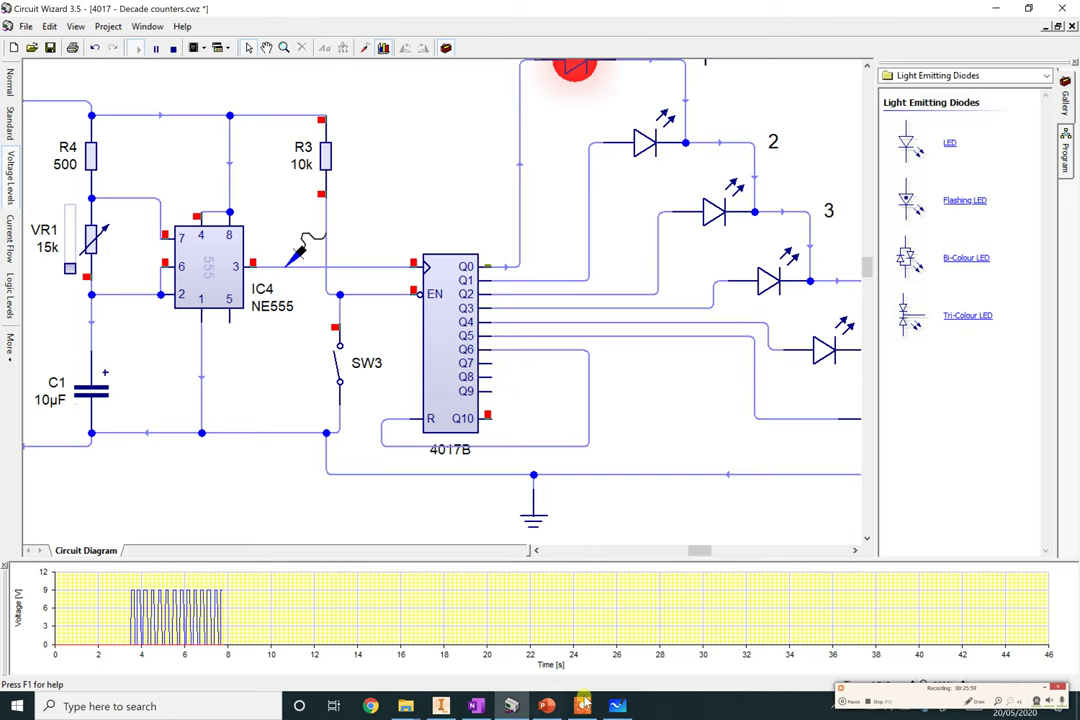
# Glance at the PowerPoint 4017 pin notes, then toggle switch SW3 in Circuit 3.
pyautogui.hotkey('alt', 'Tab')
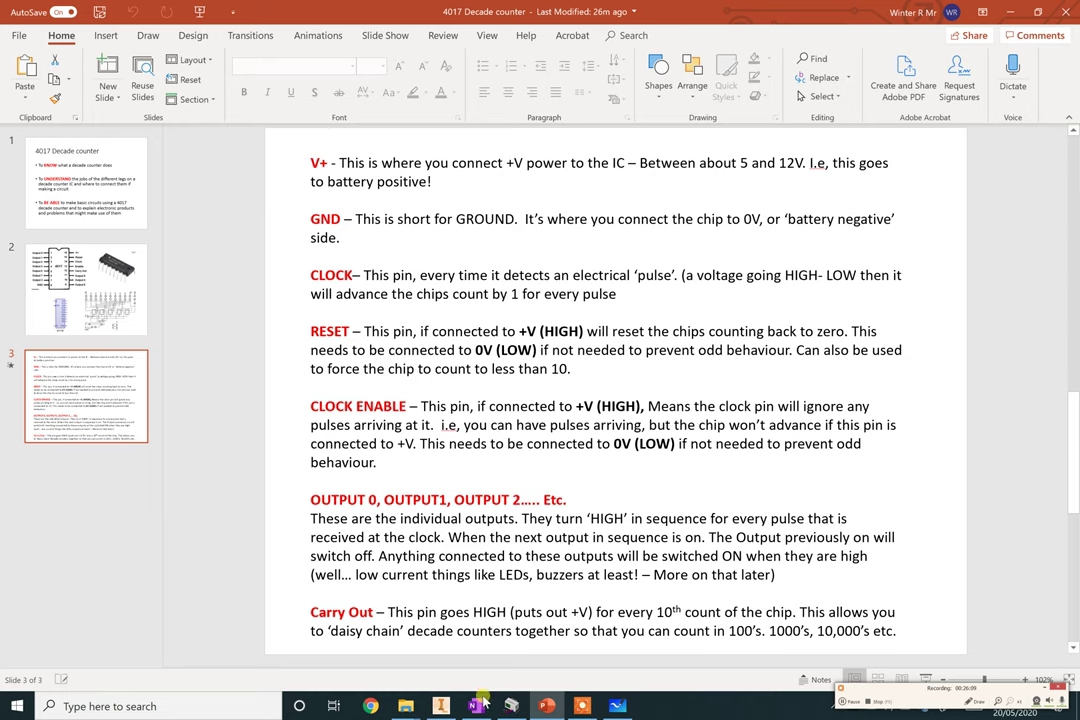
pyautogui.click(515, 704)
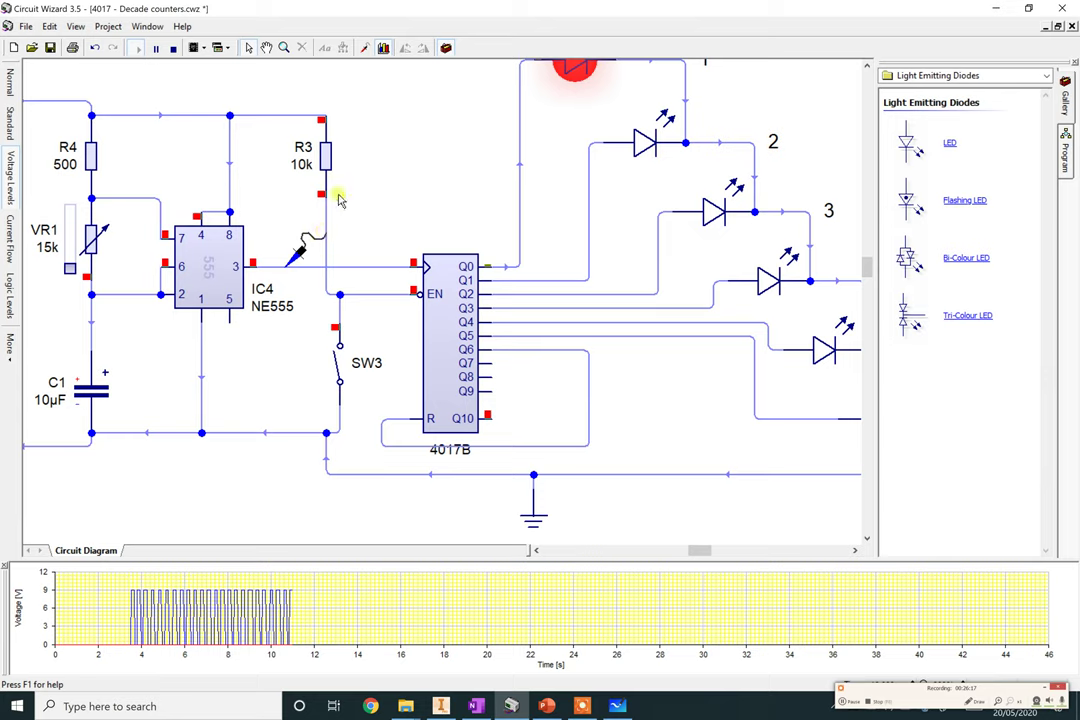
pyautogui.click(339, 368)
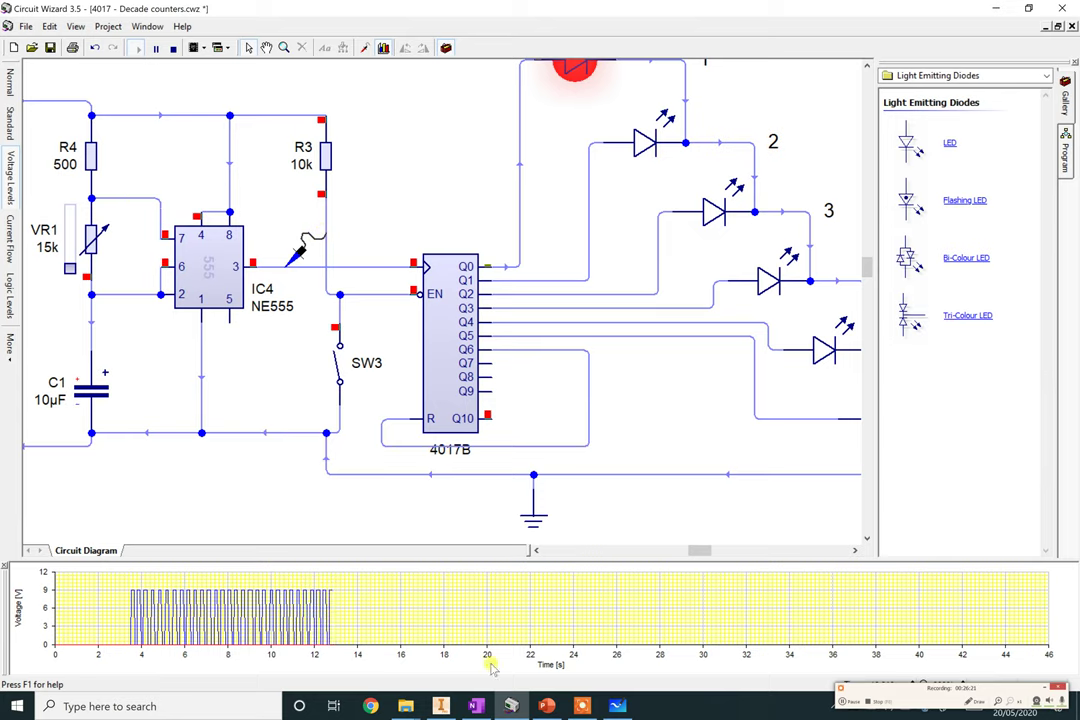
# Highlight '+V (HIGH)' in the clock enable note, then return to Circuit Wizard.
pyautogui.click(546, 706)
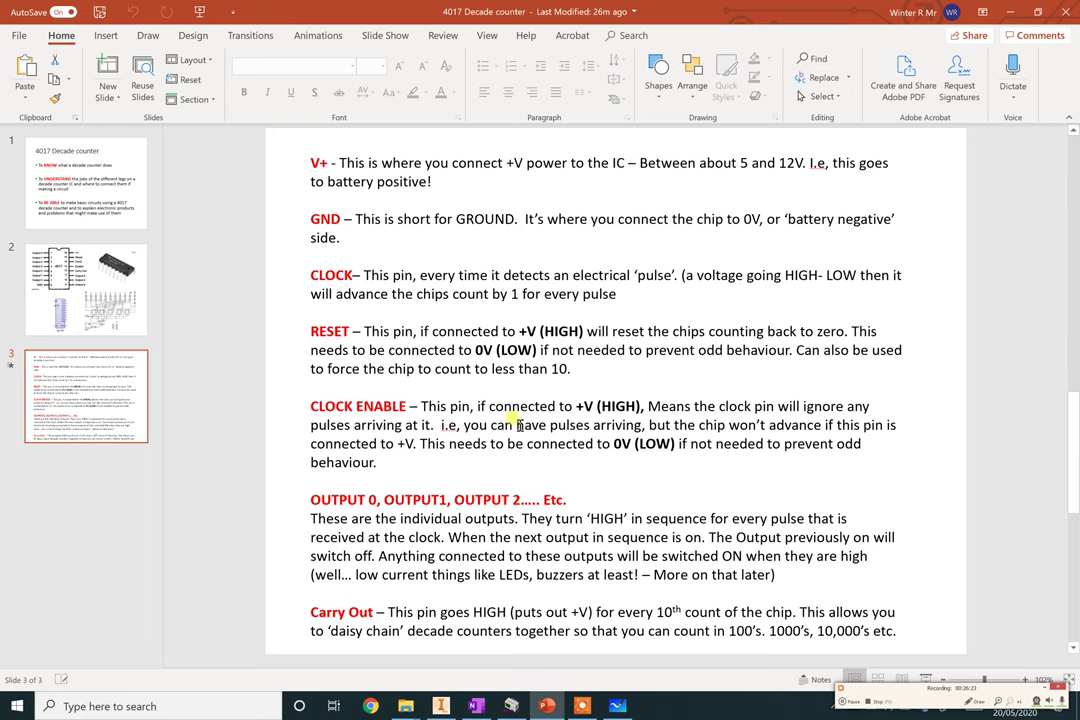
pyautogui.moveTo(646, 405); pyautogui.dragTo(578, 406)
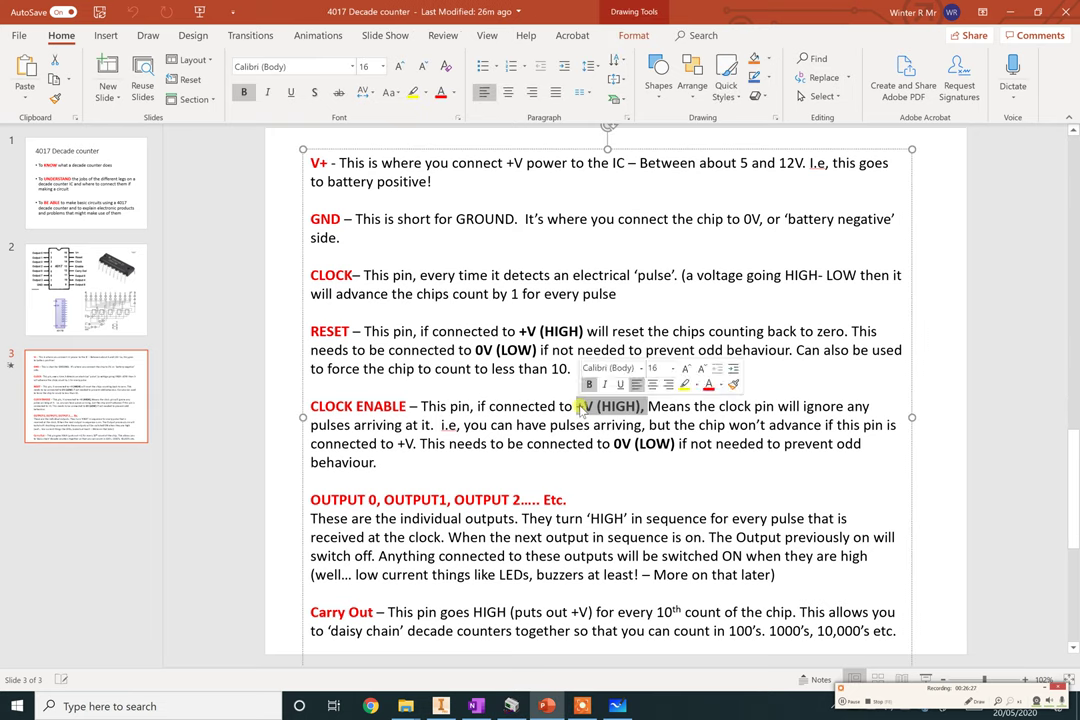
pyautogui.click(585, 475)
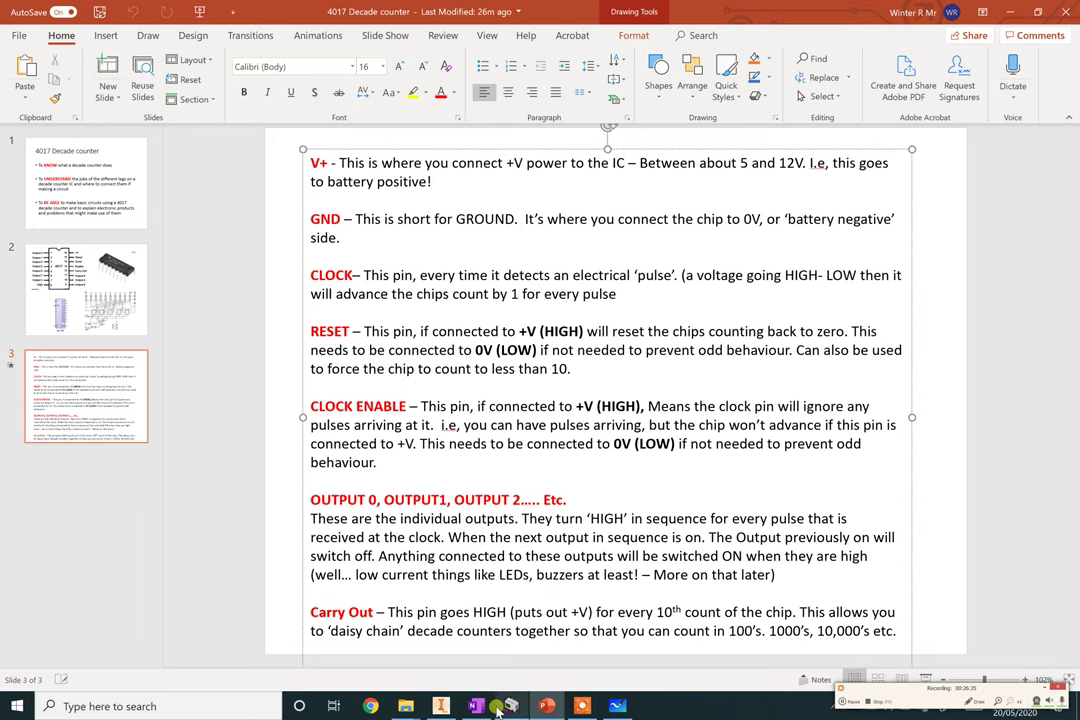
pyautogui.hotkey('alt', 'Tab')
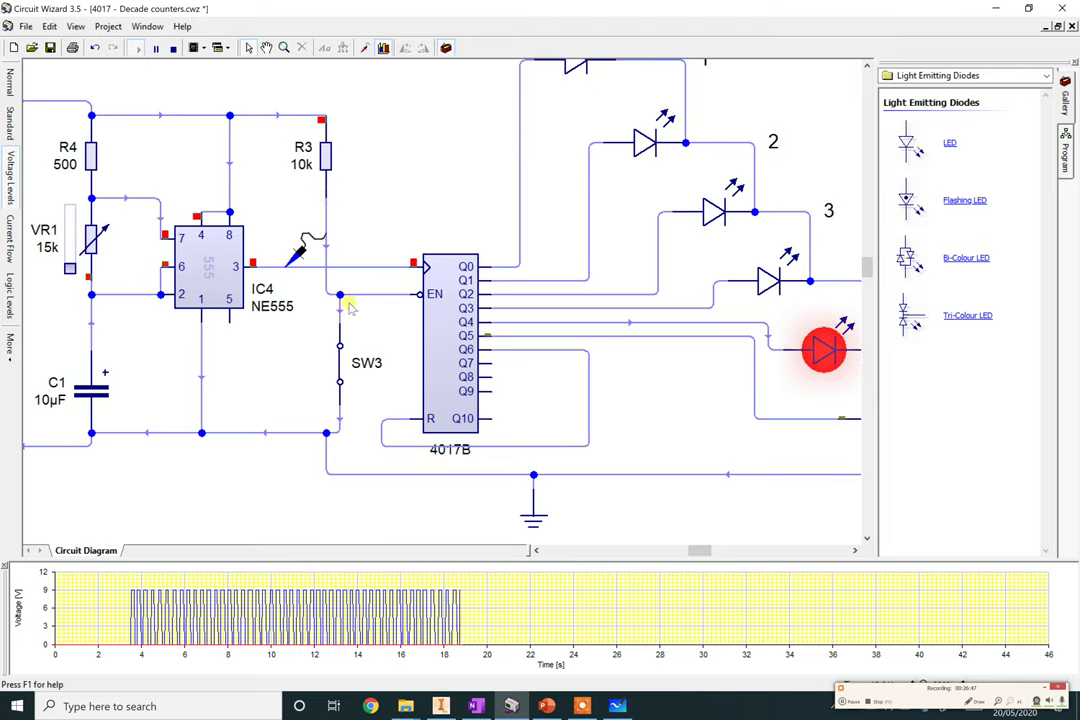
# Drag VR1 from 15k down to its minimum so the 555 clock runs much faster.
pyautogui.scroll(-3, 615, 183)
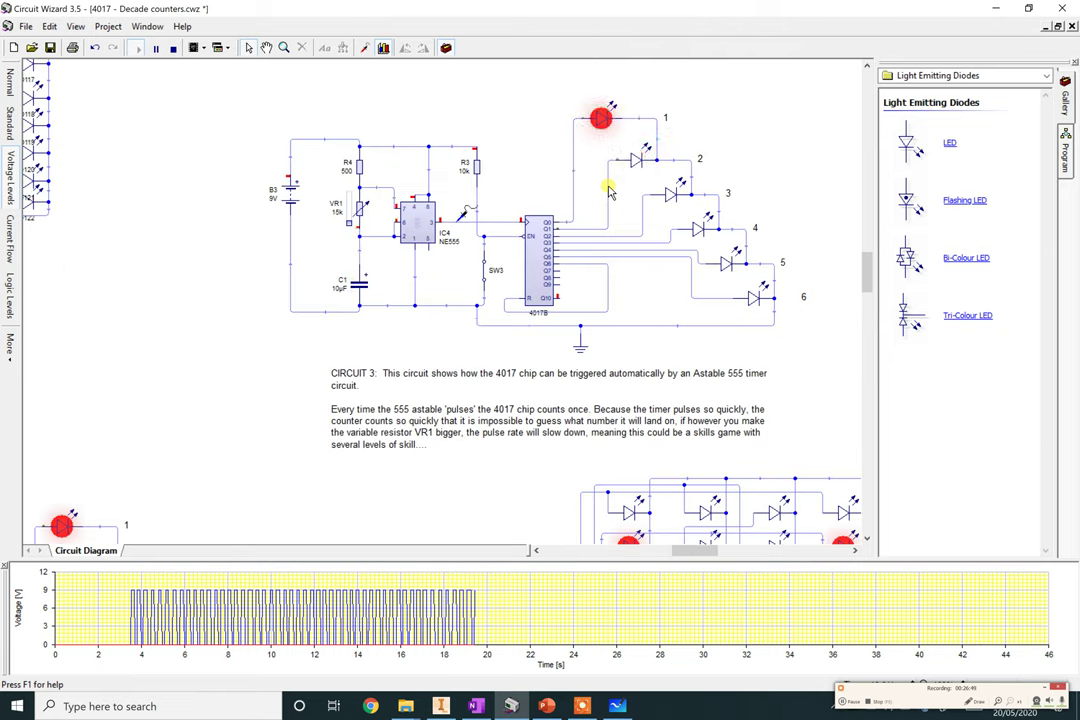
pyautogui.moveTo(608, 187)
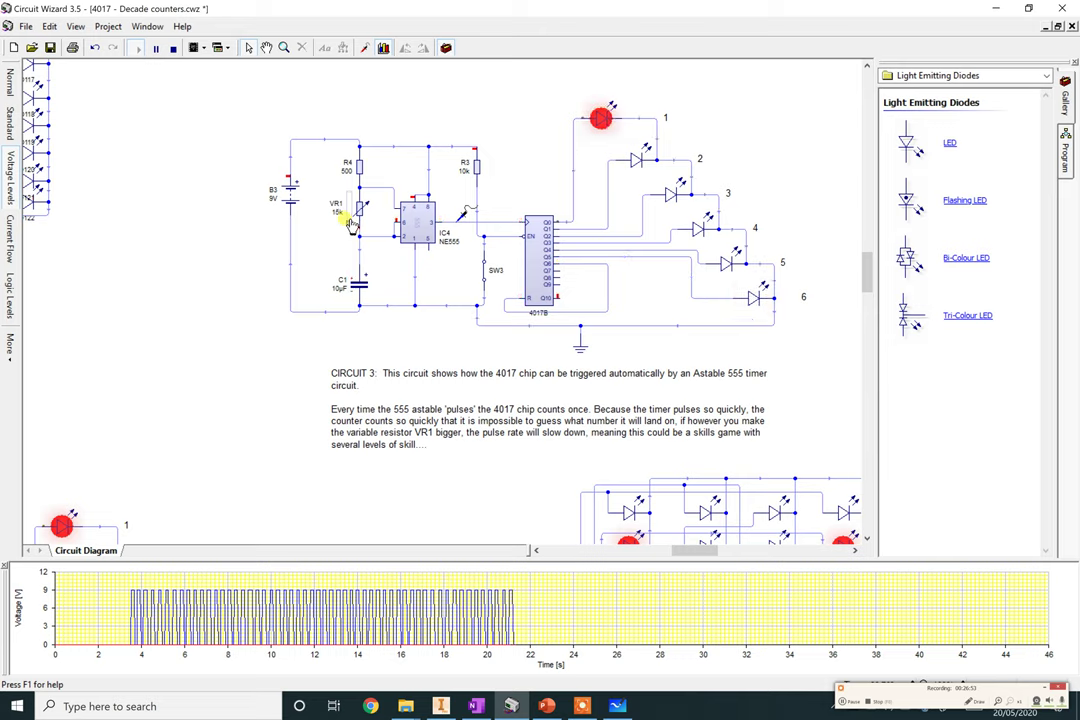
pyautogui.moveTo(351, 227); pyautogui.dragTo(348, 287)
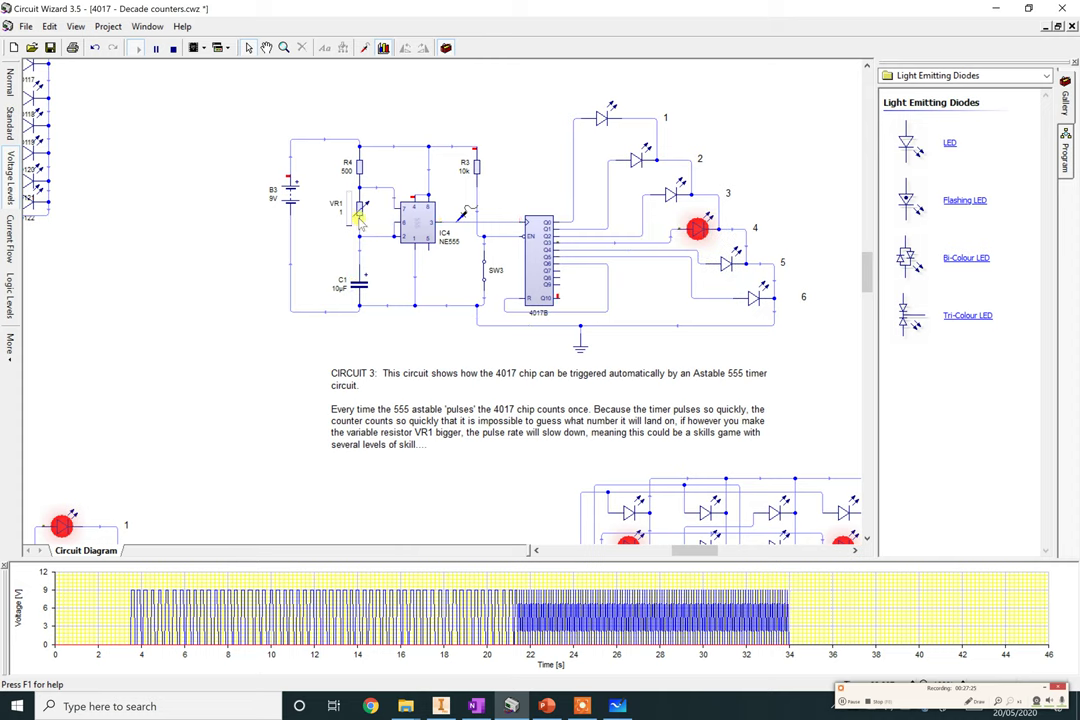
# Change capacitor C1's value from 10µF to 1µF.
pyautogui.doubleClick(360, 286)
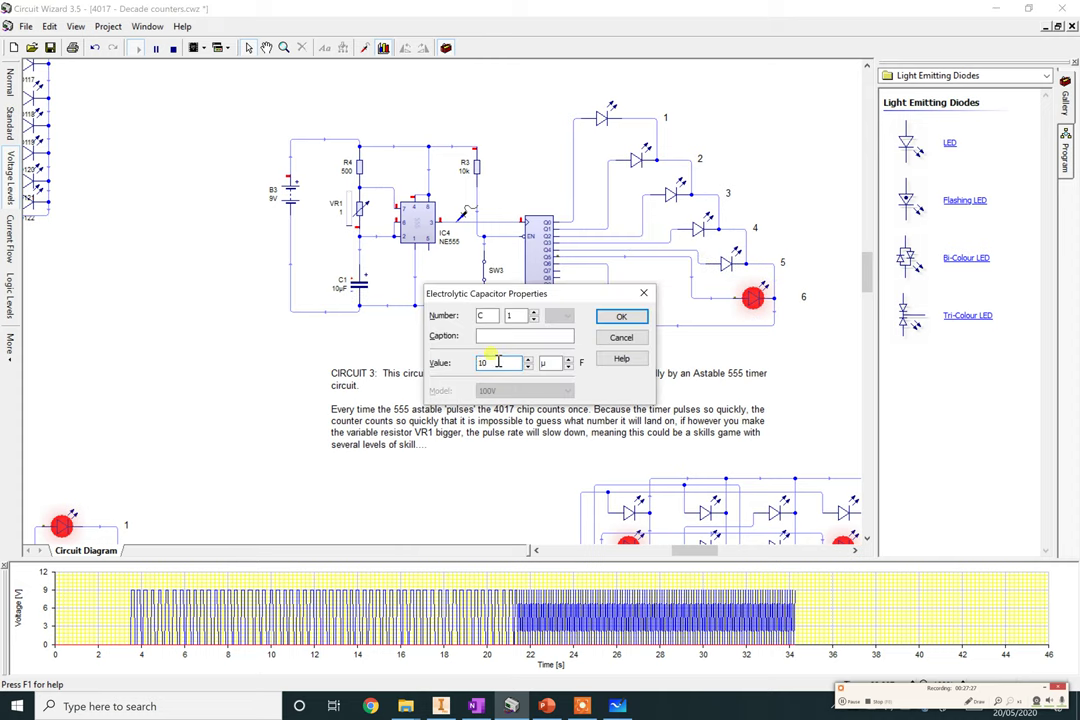
pyautogui.write('1')
pyautogui.press('Return')
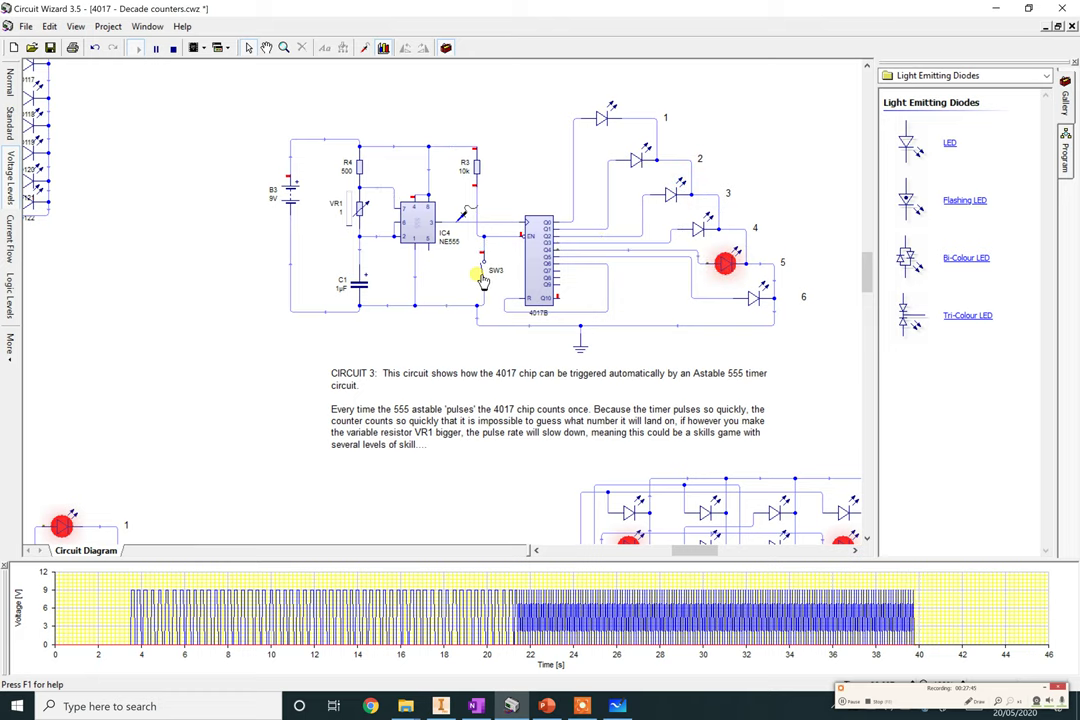
# Toggle switch SW3 and pan across toward Circuit 4.
pyautogui.click(481, 276)
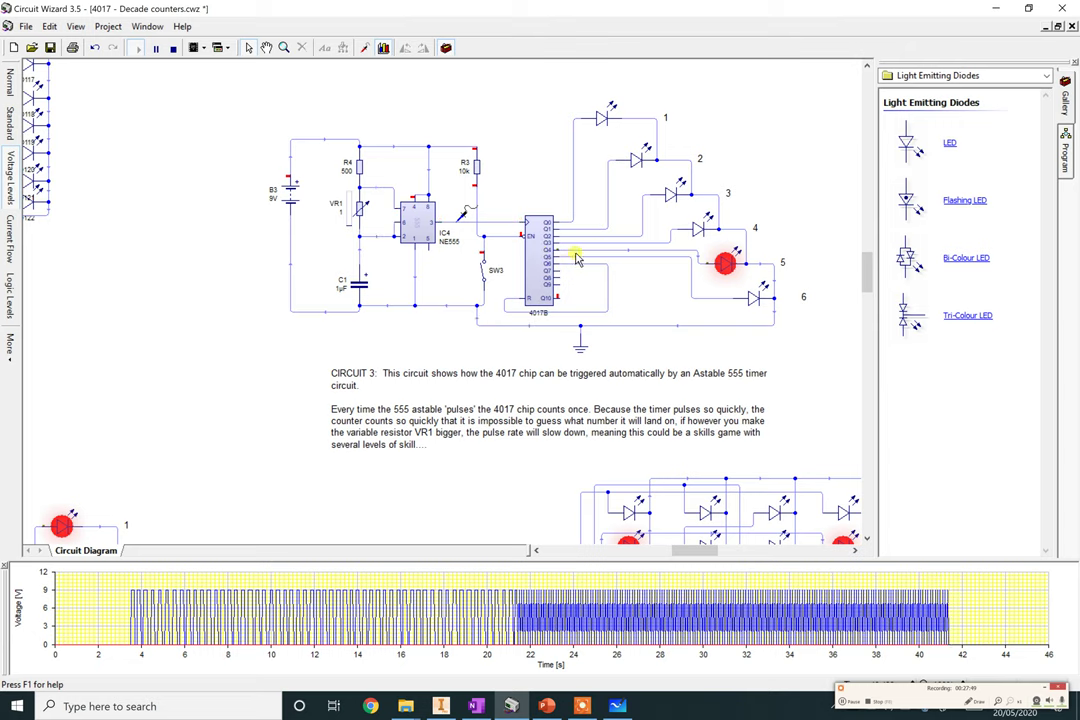
pyautogui.moveTo(771, 338); pyautogui.dragTo(616, 222)
pyautogui.scroll(1, 519, 138)
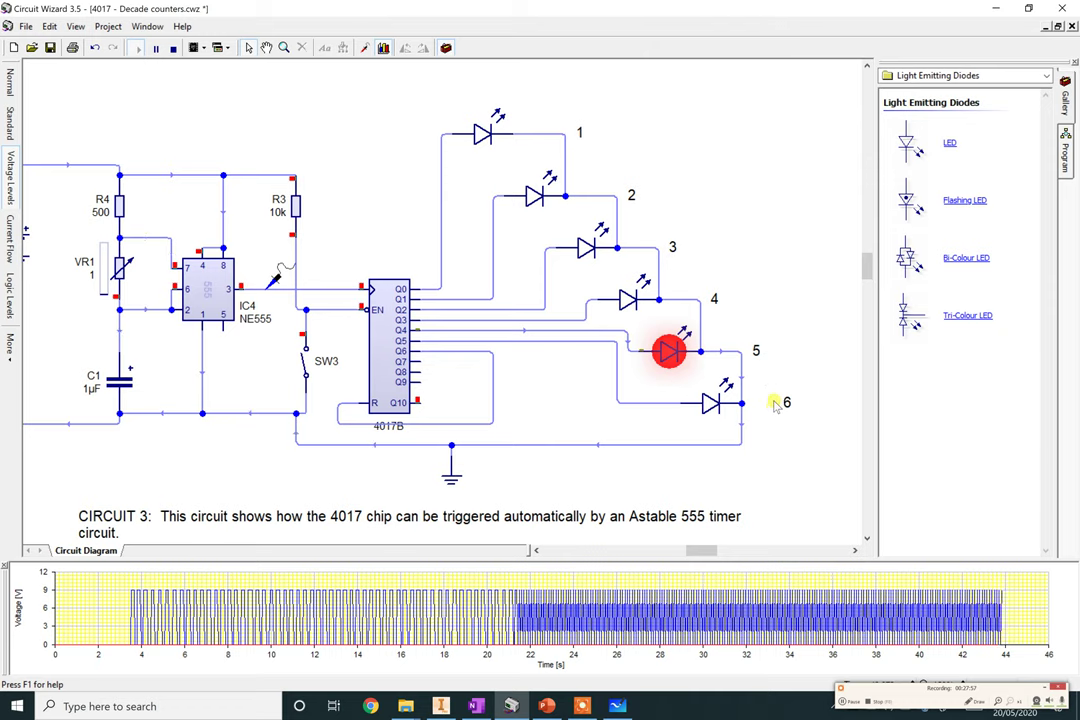
pyautogui.scroll(-1, 775, 408)
# Pan to Circuit 4, drop VR2 from 5k to 1, and press SW4 to restart the pattern.
pyautogui.moveTo(776, 410); pyautogui.dragTo(767, 345)
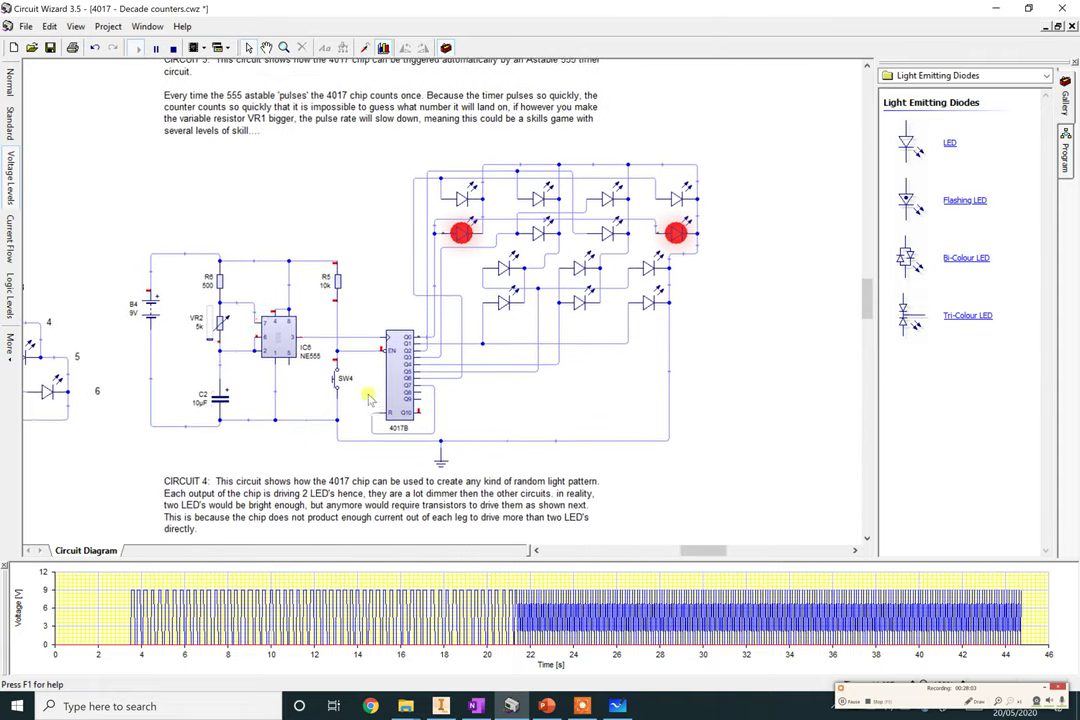
pyautogui.moveTo(352, 410); pyautogui.dragTo(379, 384)
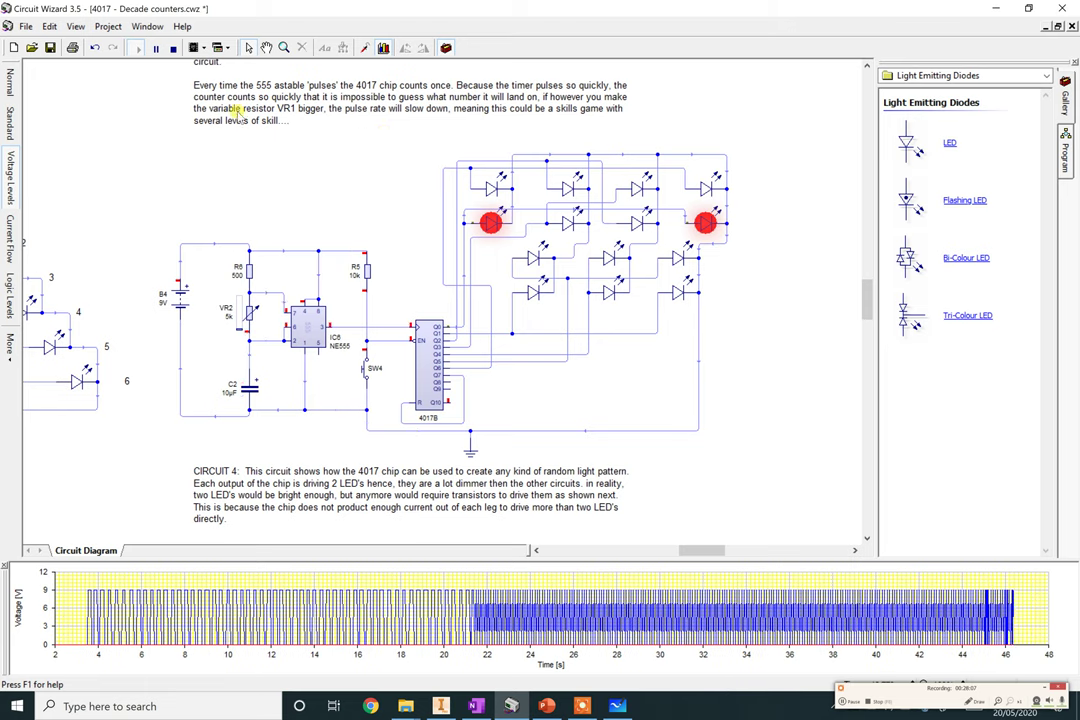
pyautogui.moveTo(266, 188)
pyautogui.mouseDown()
pyautogui.moveTo(269, 469)
pyautogui.moveTo(269, 363)
pyautogui.moveTo(372, 210)
pyautogui.mouseUp()
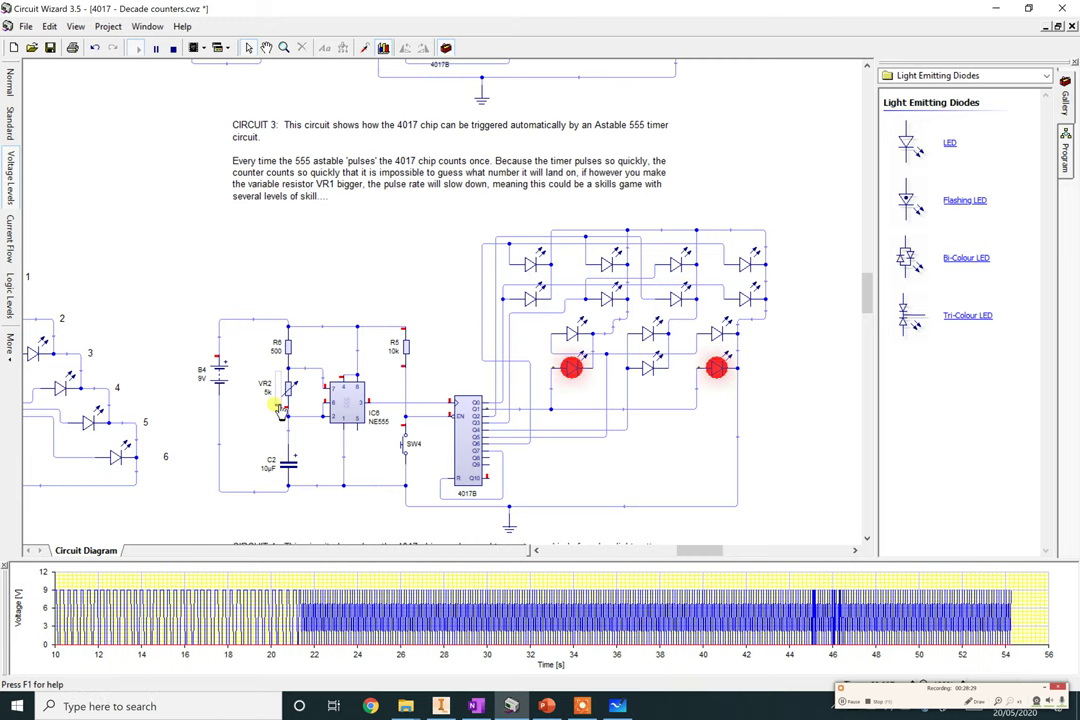
pyautogui.click(406, 442)
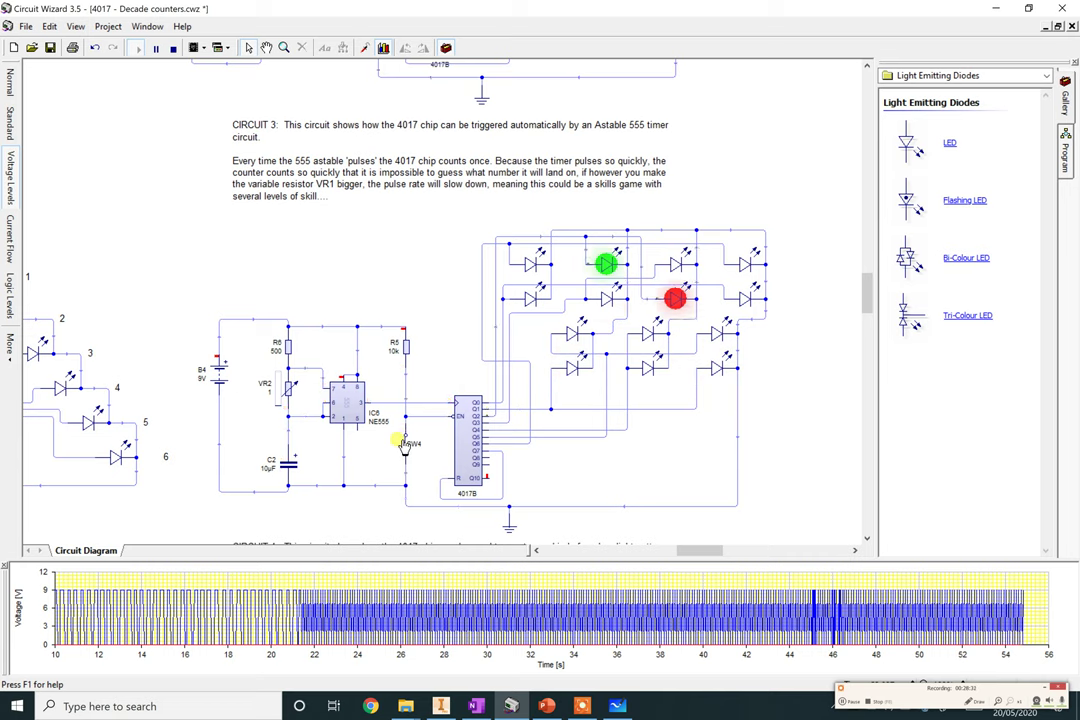
# Pan and zoom the canvas to centre Circuit 5's transistor-driven red and green LED matrix.
pyautogui.scroll(-1, 406, 442)
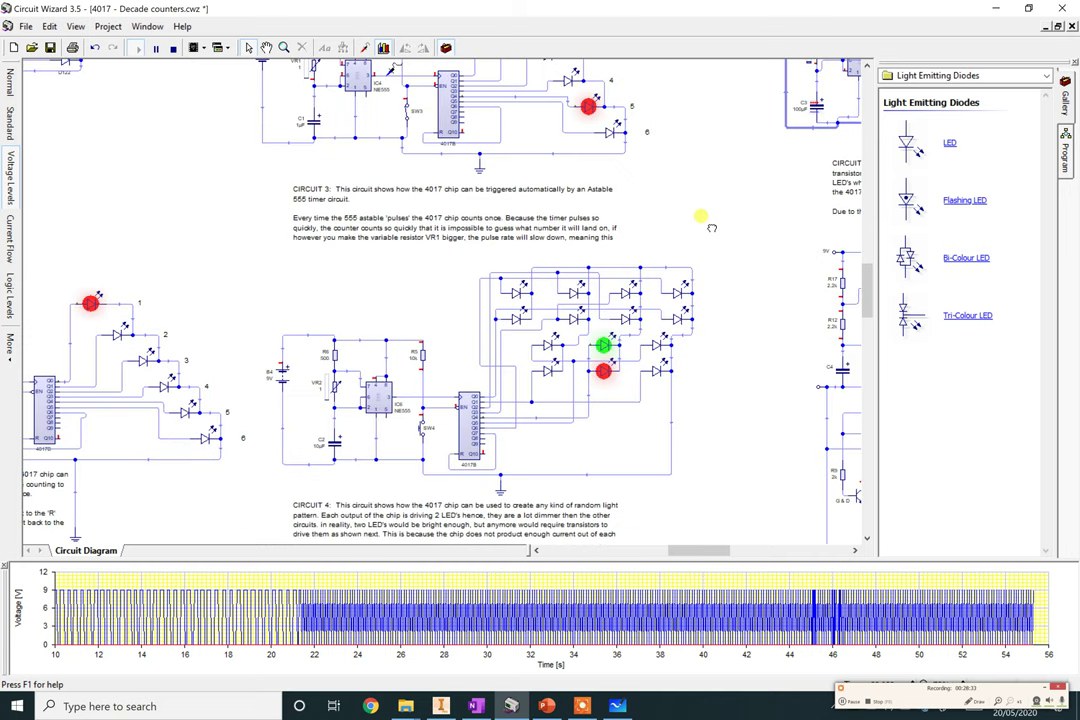
pyautogui.moveTo(711, 228); pyautogui.dragTo(410, 306)
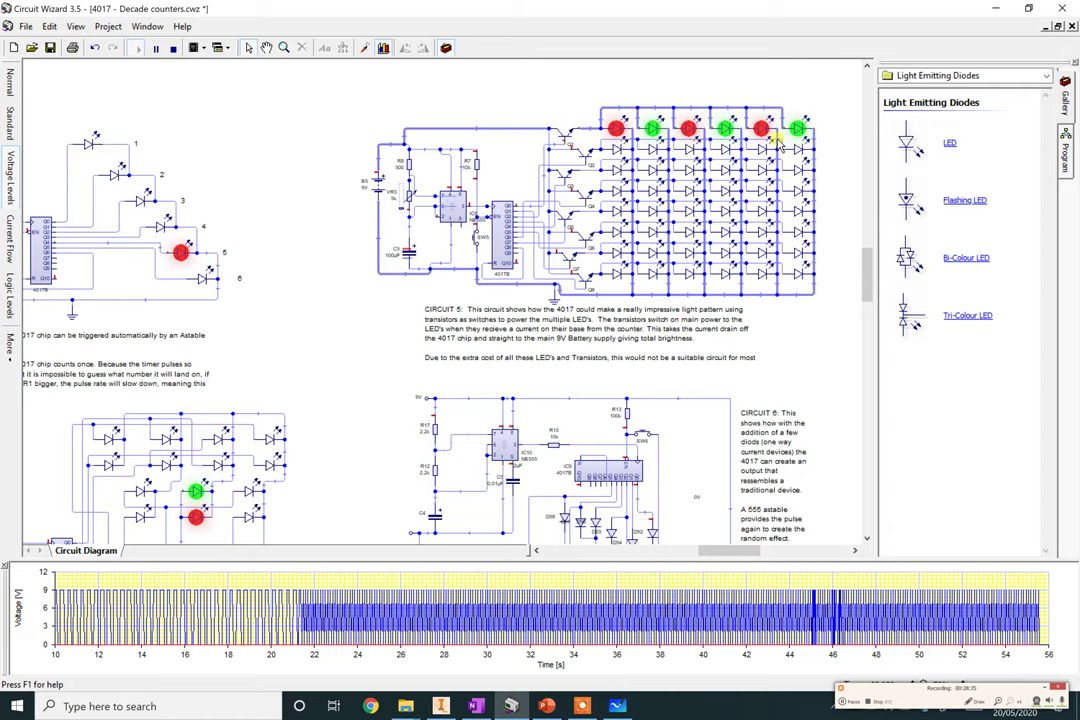
pyautogui.scroll(1, 775, 150)
pyautogui.moveTo(735, 174); pyautogui.dragTo(559, 174)
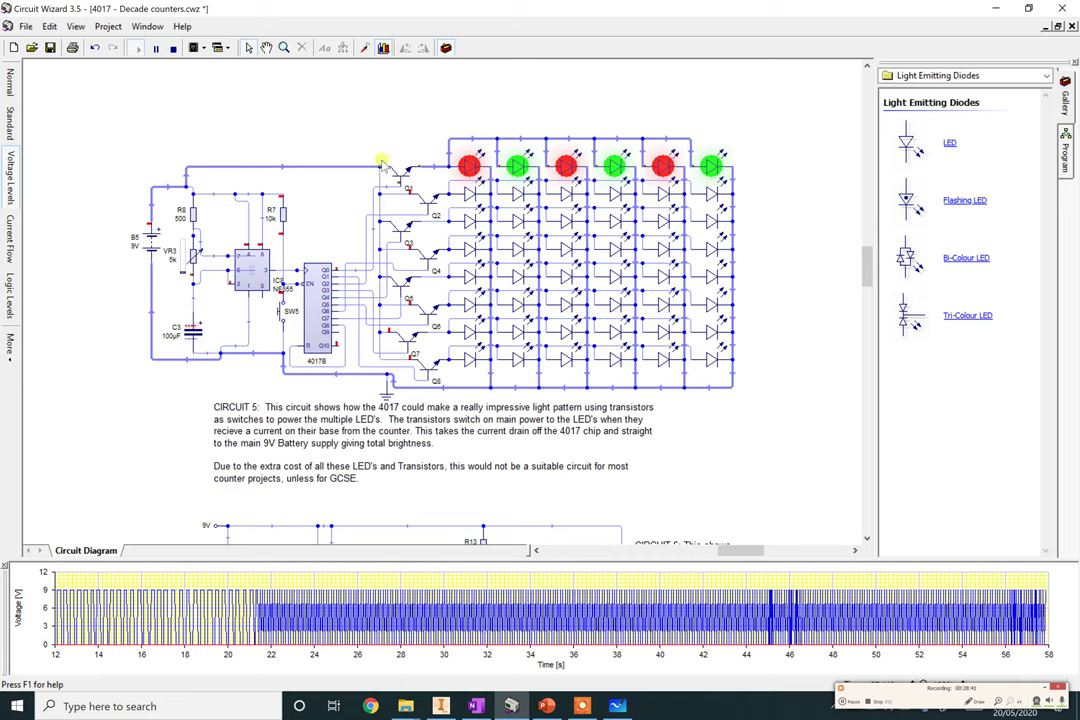
pyautogui.scroll(1, 381, 162)
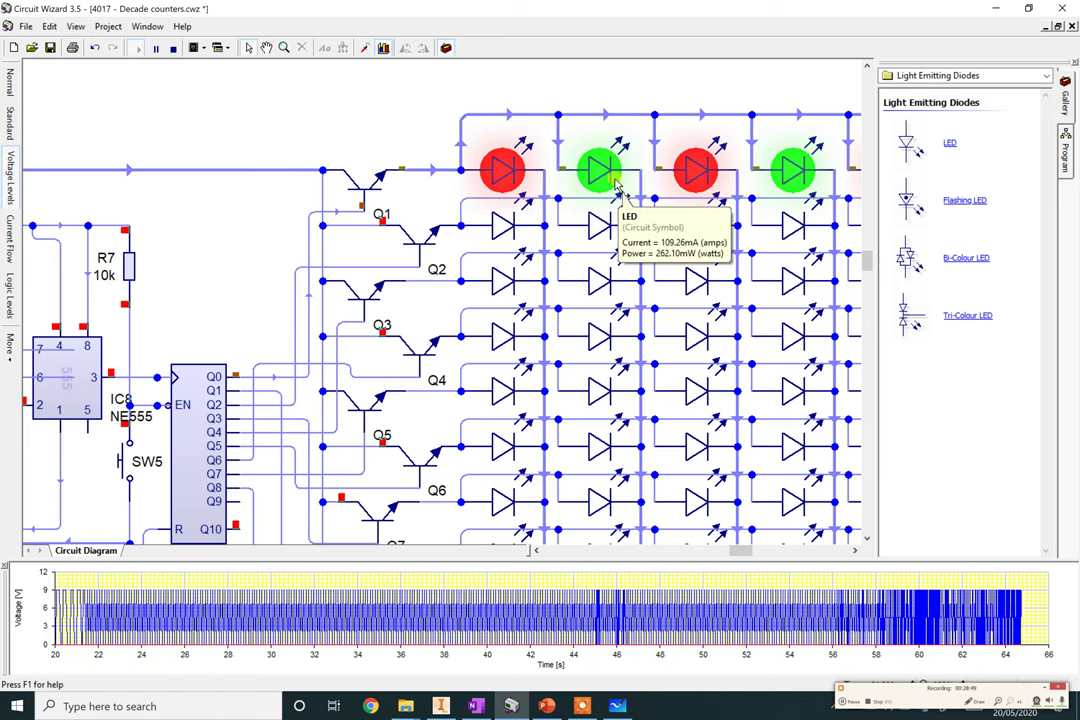
pyautogui.scroll(-1, 615, 185)
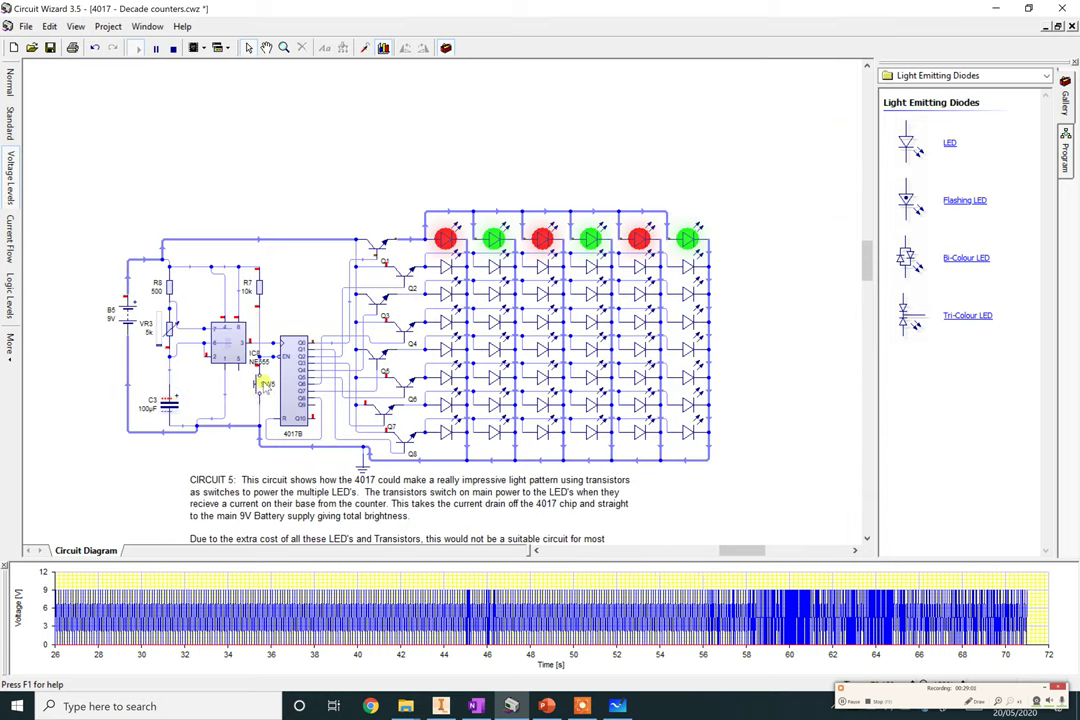
pyautogui.scroll(-1, 252, 350)
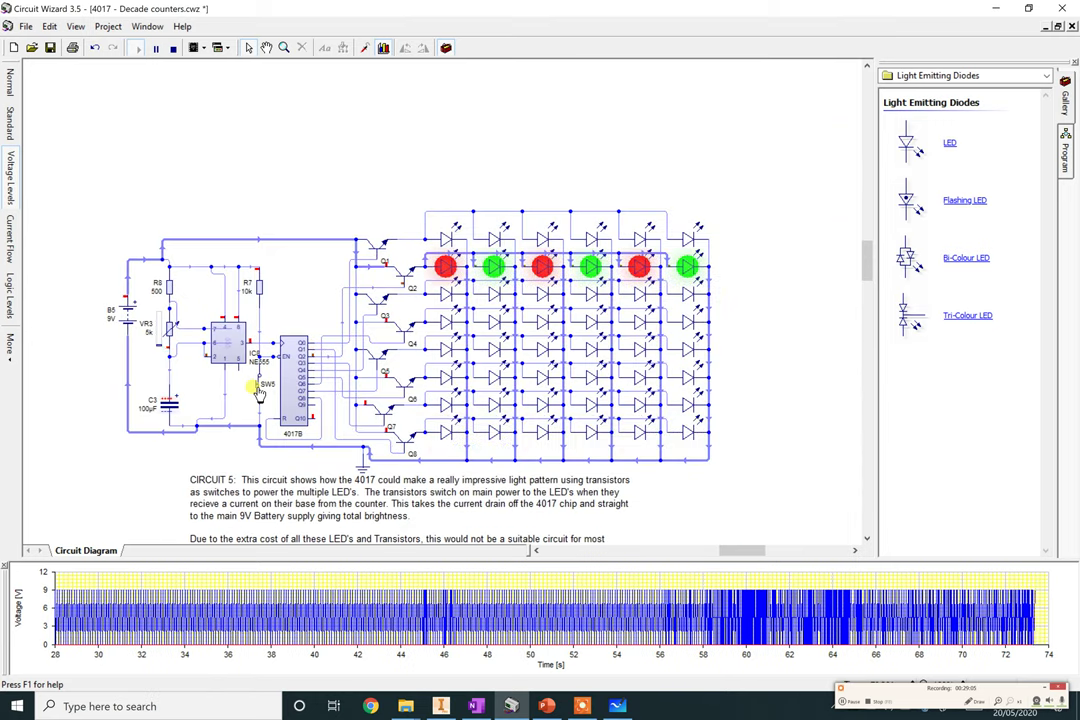
# Stop the simulation, hide the voltage graph, set C3 to 10µF, and run it again.
pyautogui.click(170, 49)
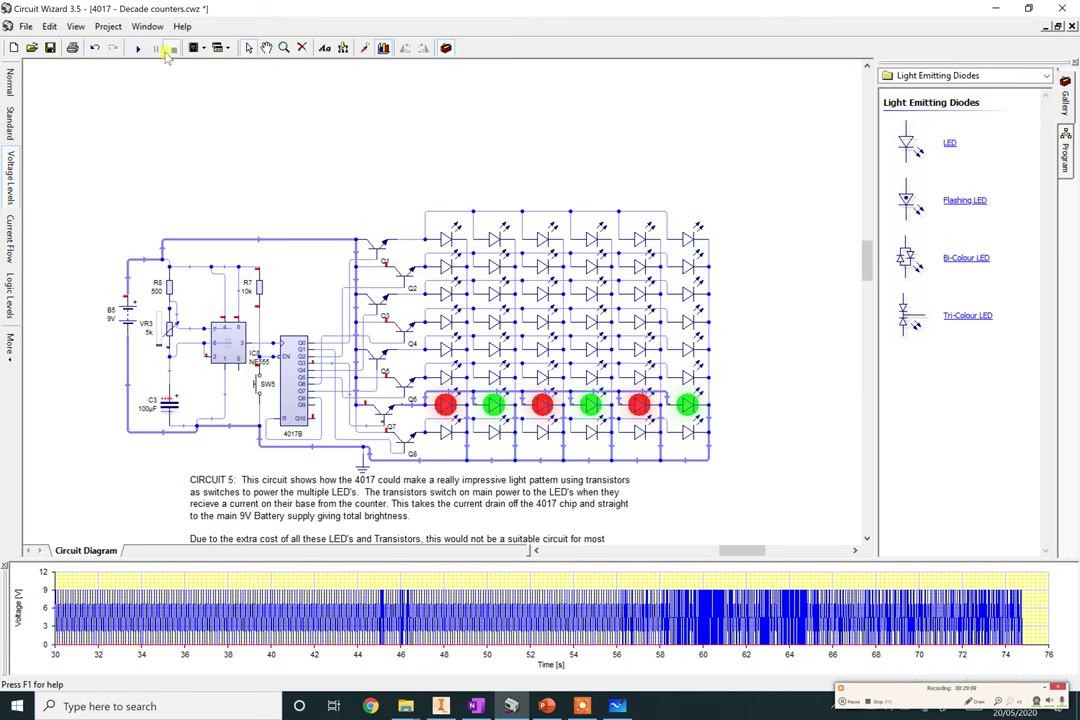
pyautogui.click(386, 52)
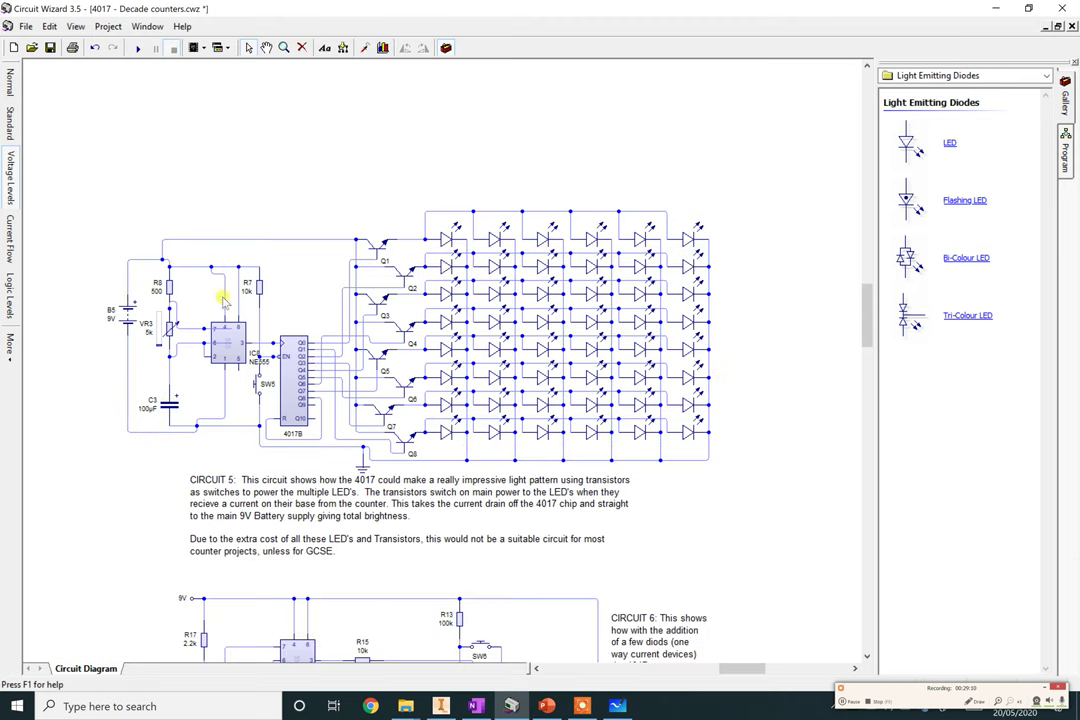
pyautogui.doubleClick(170, 397)
pyautogui.doubleClick(500, 362)
pyautogui.write('10')
pyautogui.press('Return')
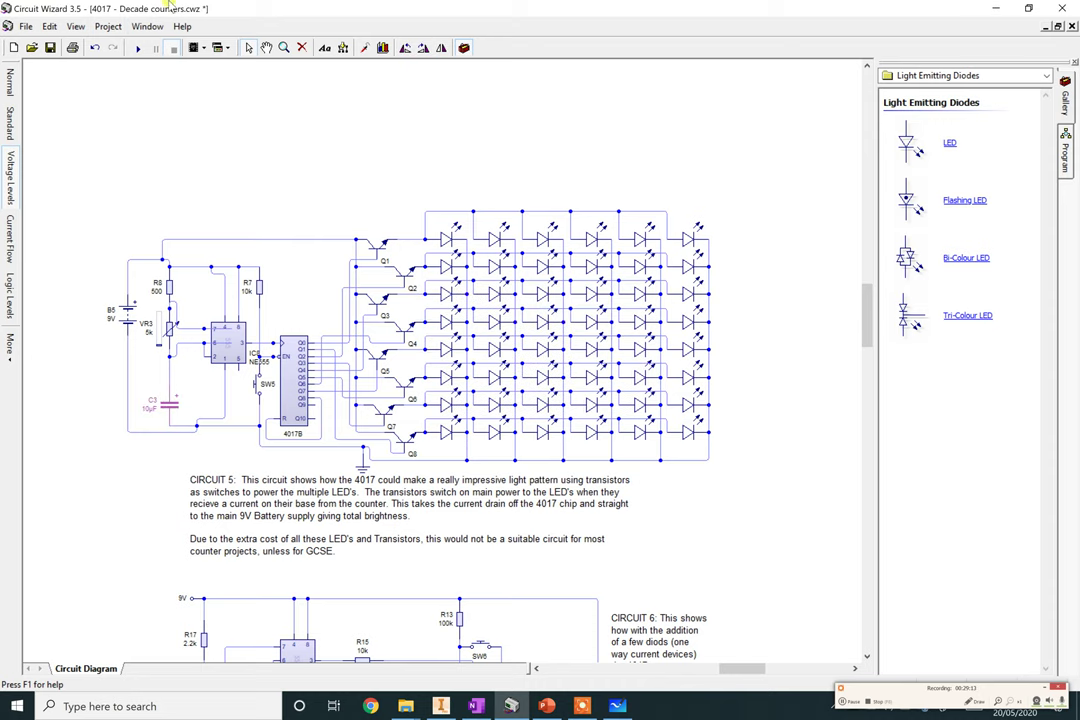
pyautogui.click(137, 47)
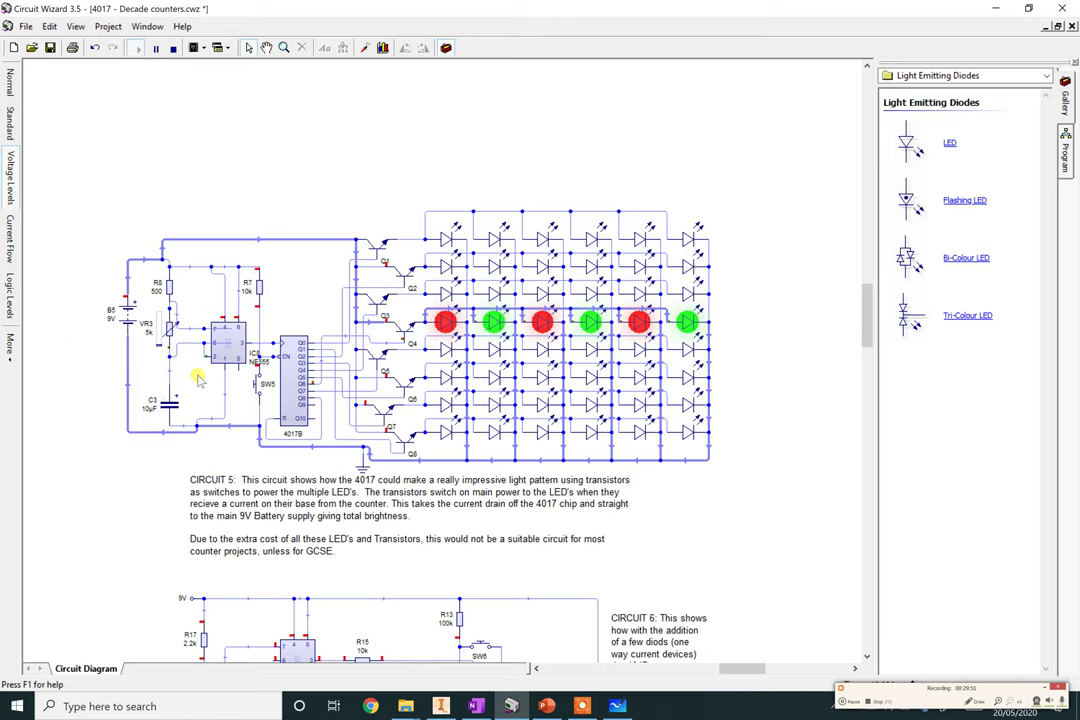
pyautogui.moveTo(208, 360)
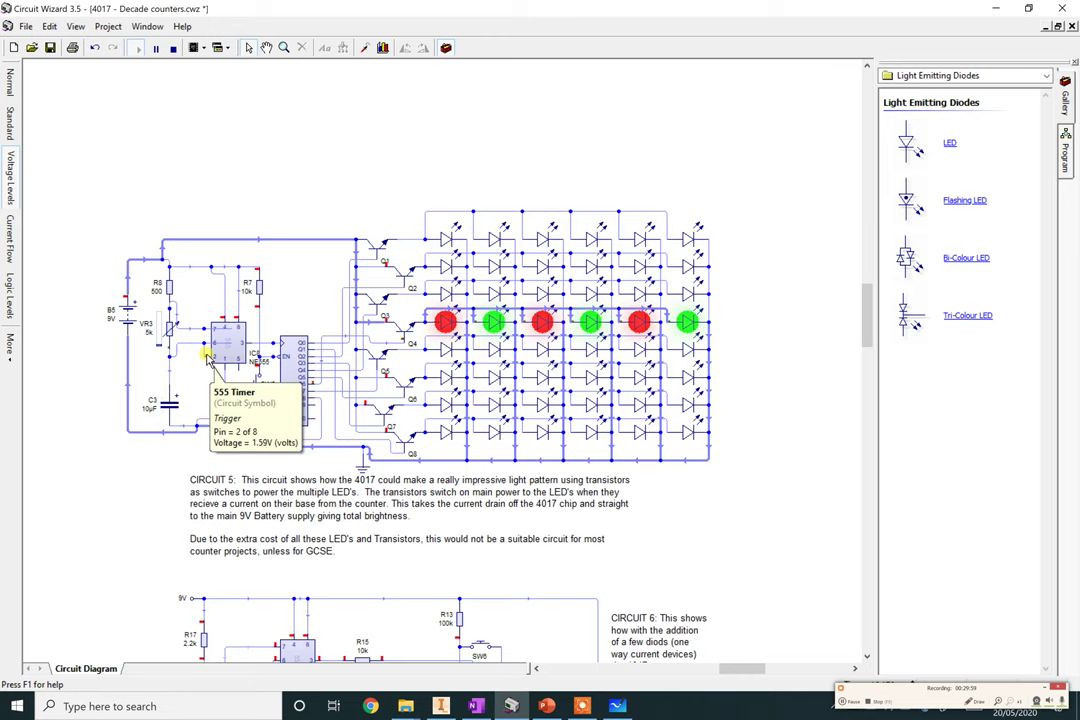
pyautogui.scroll(-2, 622, 369)
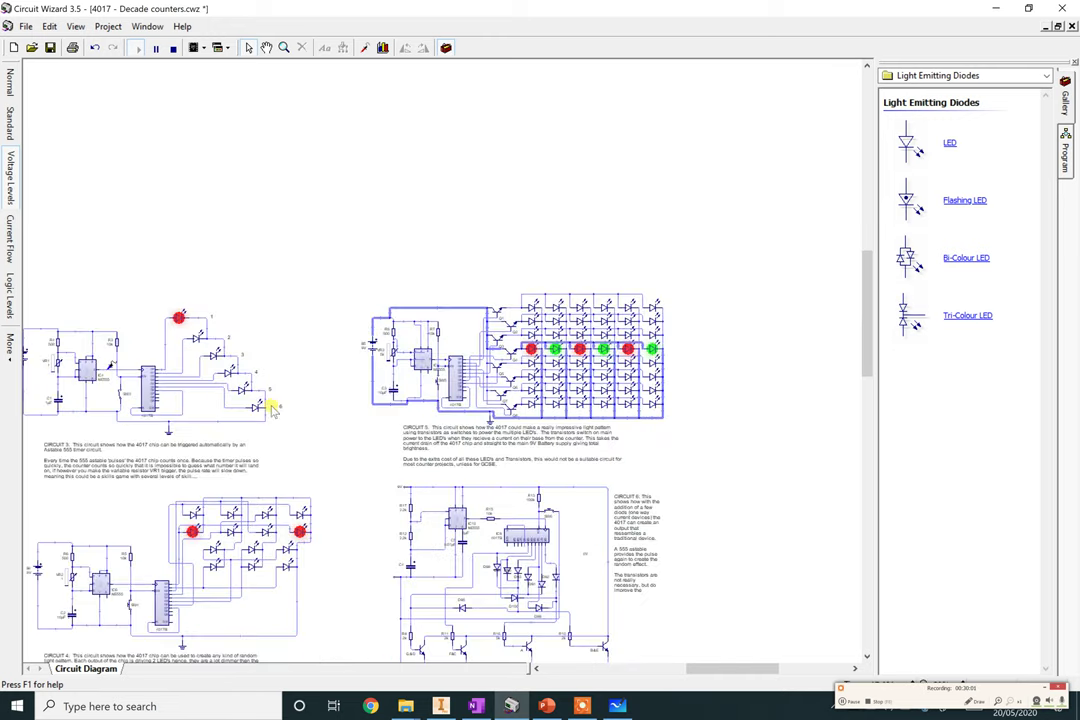
pyautogui.moveTo(231, 378); pyautogui.dragTo(695, 443)
pyautogui.scroll(2, 236, 337)
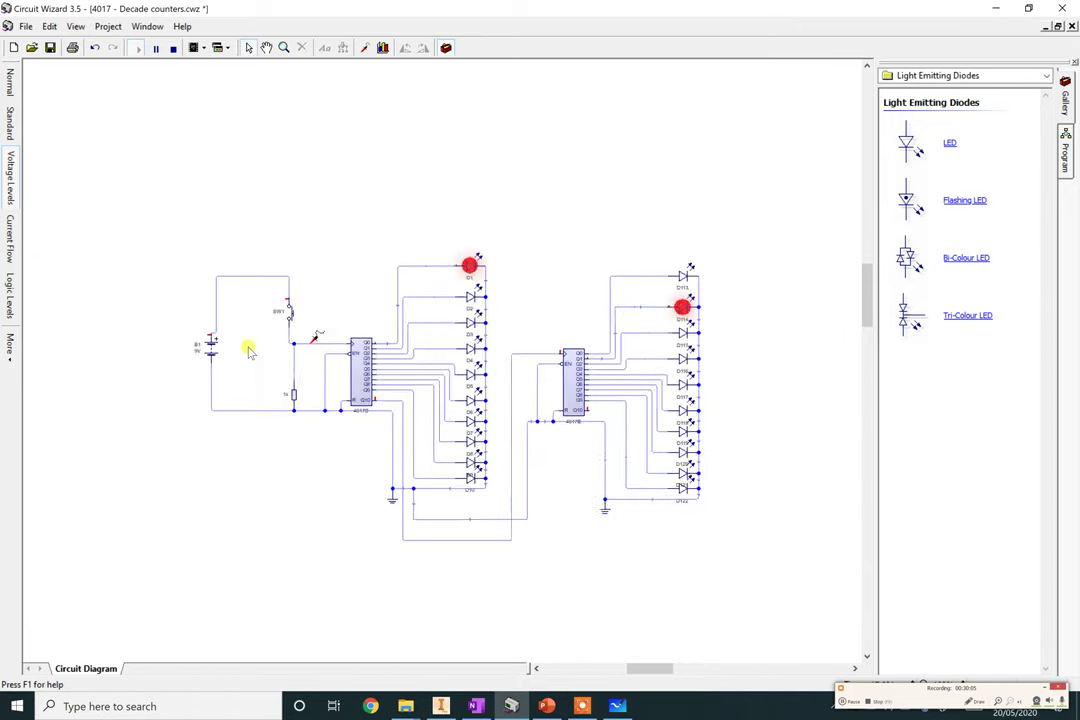
pyautogui.scroll(1, 250, 350)
pyautogui.scroll(1, 265, 358)
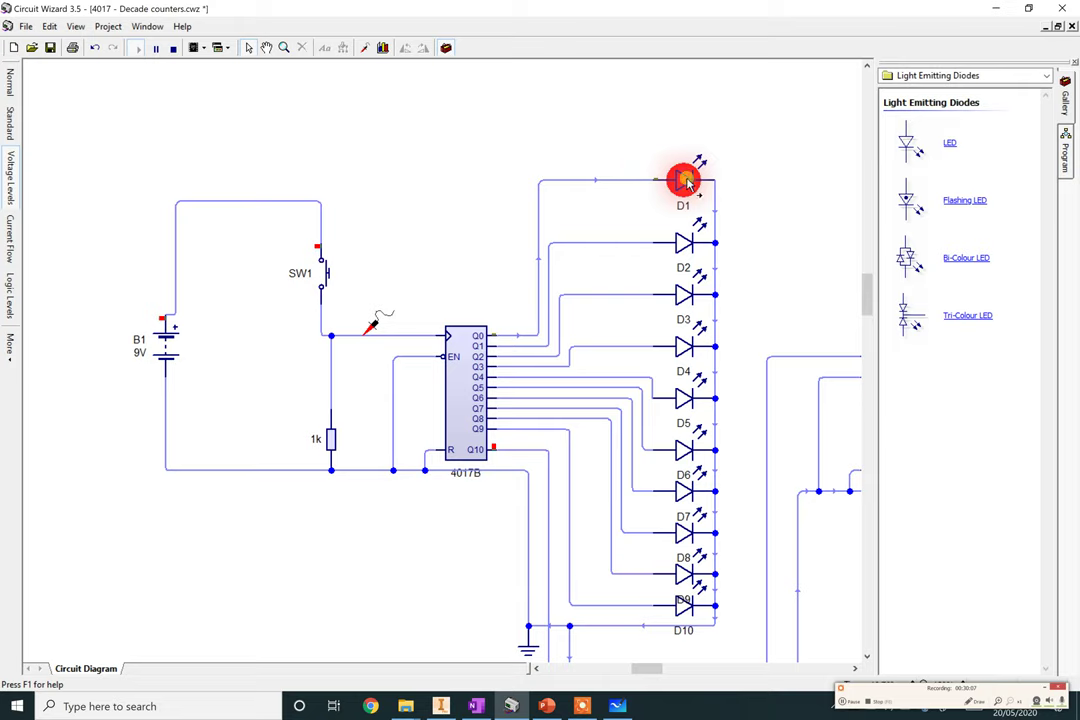
pyautogui.scroll(-5, 641, 304)
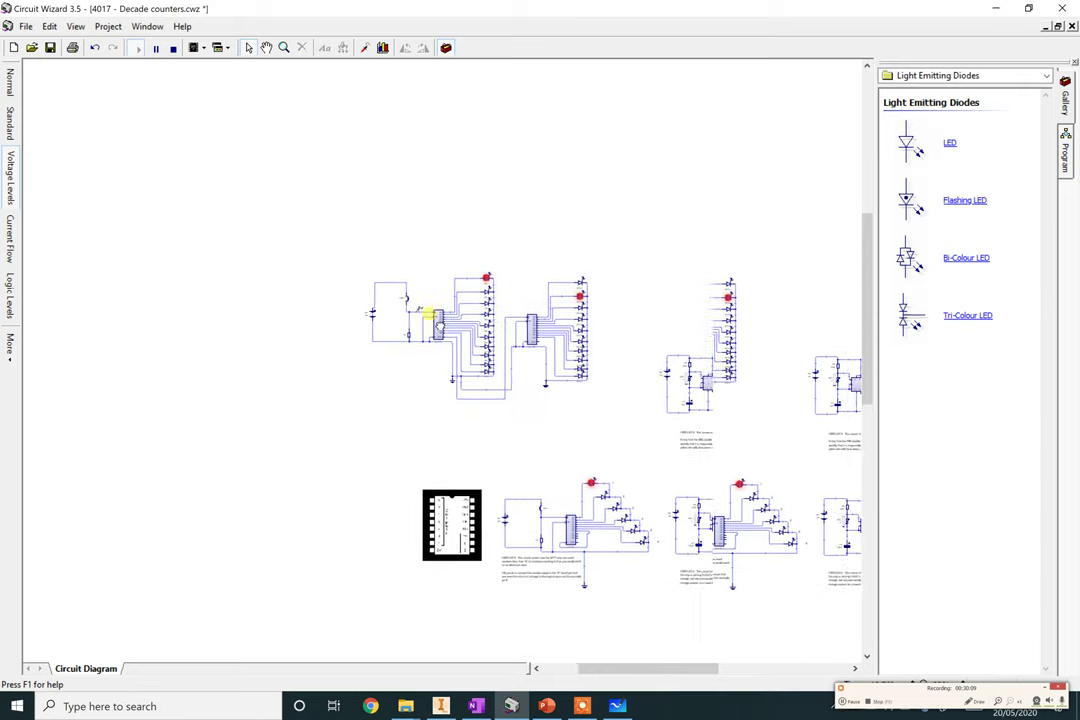
pyautogui.scroll(-2, 207, 284)
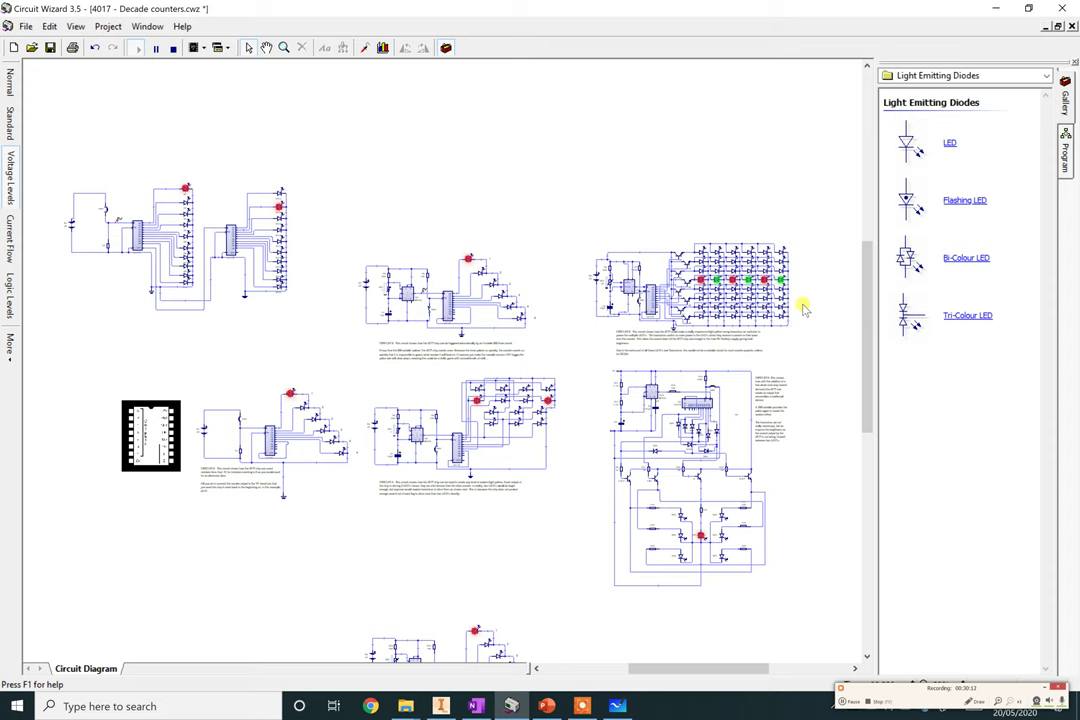
pyautogui.scroll(1, 803, 310)
pyautogui.scroll(1, 819, 208)
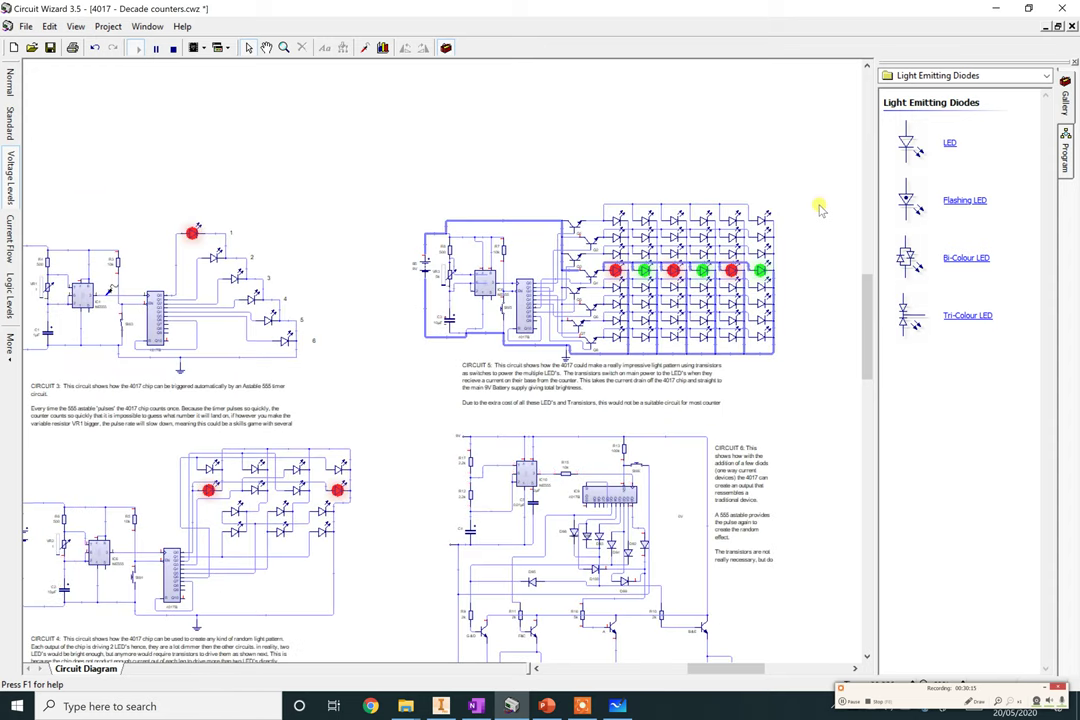
pyautogui.scroll(1, 819, 208)
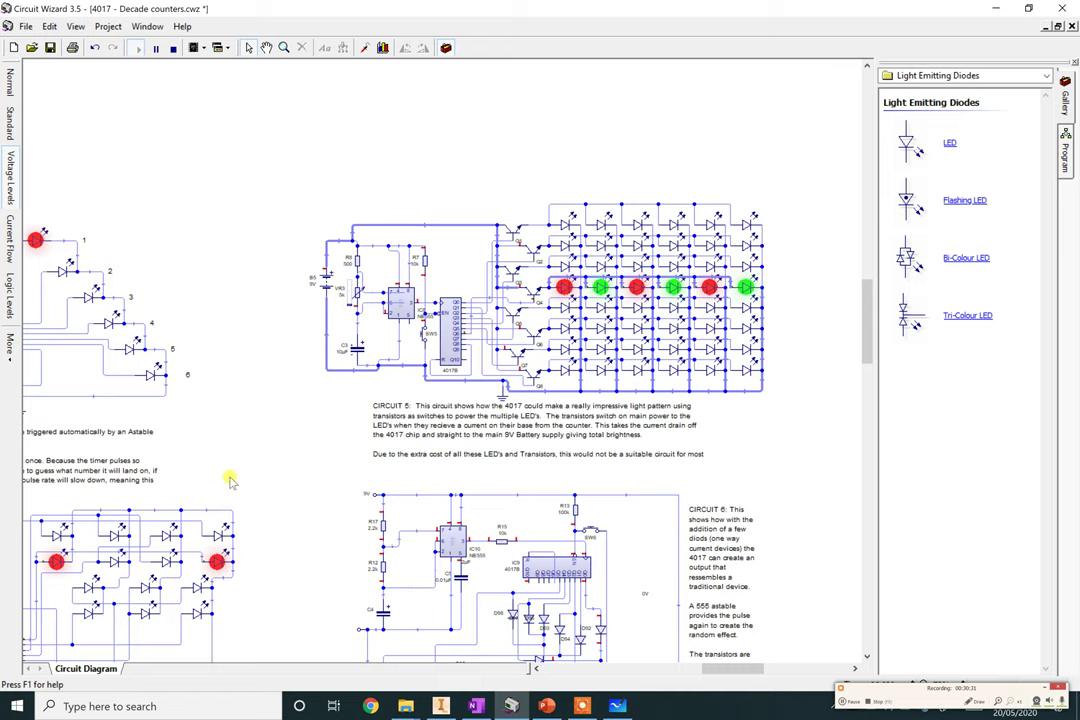
# Scroll down to Circuit 6's diodes D92–D100 and switch to the current-flow view.
pyautogui.scroll(-5, 525, 495)
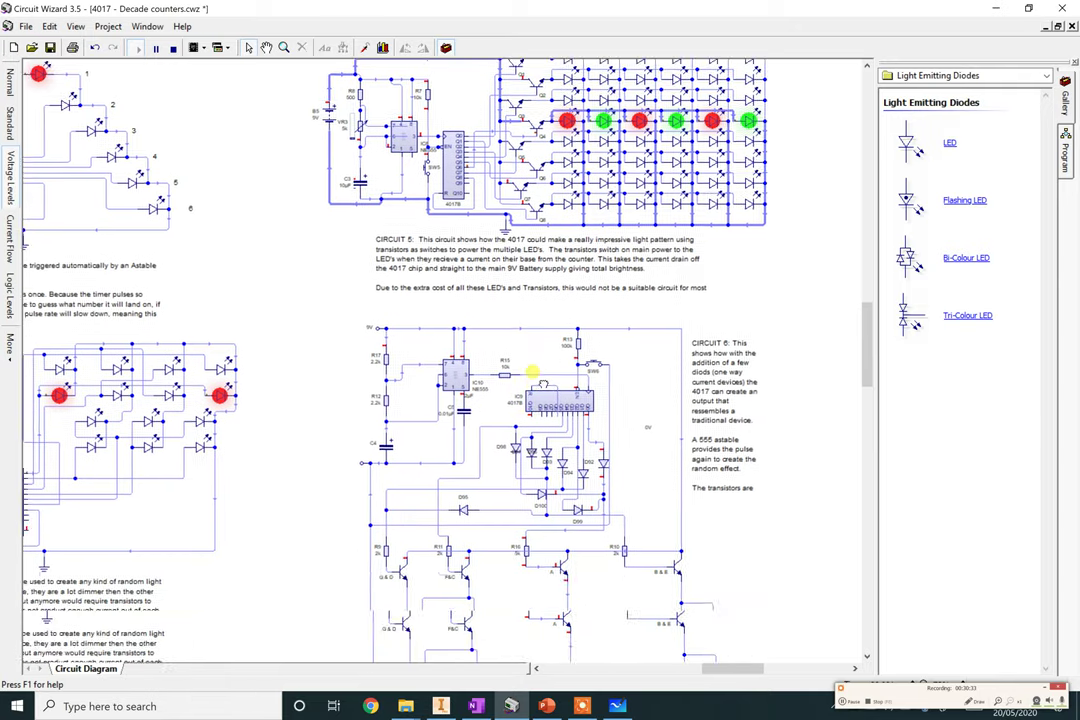
pyautogui.scroll(-2, 533, 292)
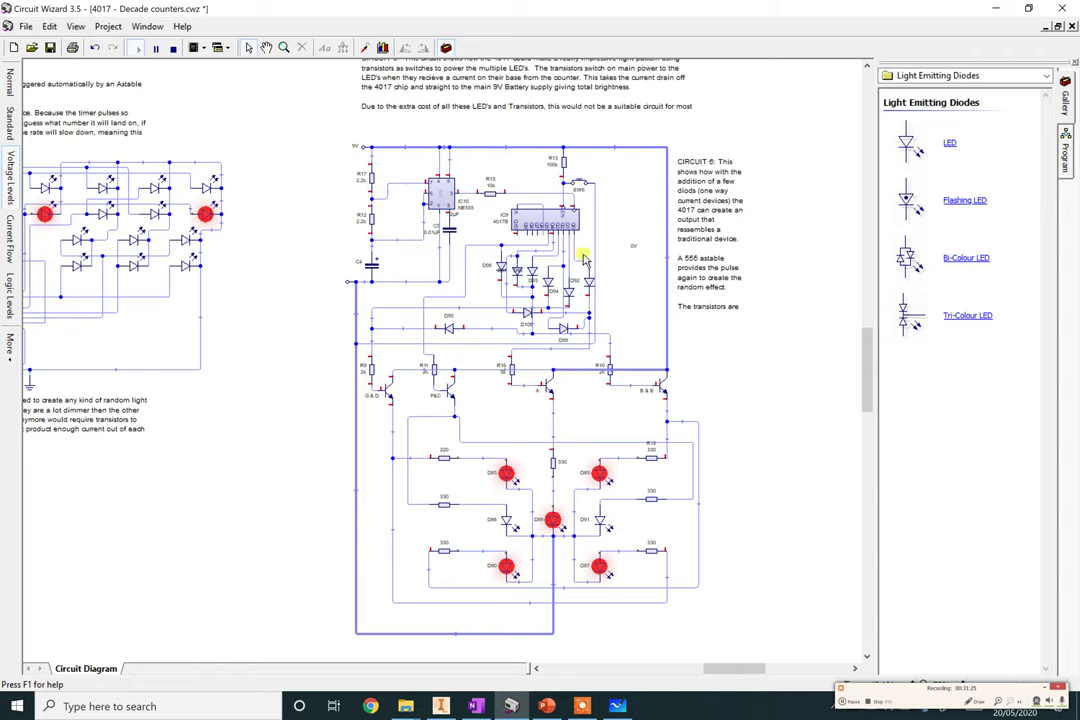
pyautogui.scroll(4, 552, 276)
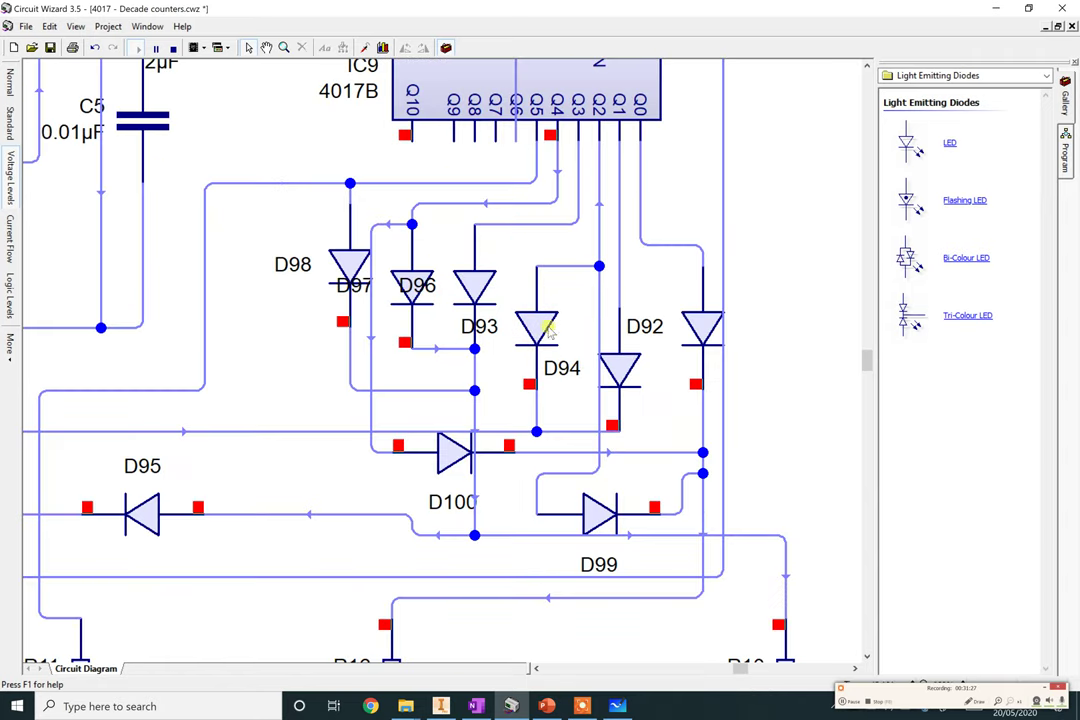
pyautogui.click(12, 240)
# Zoom in on Circuit 6 and press SW6 five times to roll the dice.
pyautogui.scroll(-2, 687, 393)
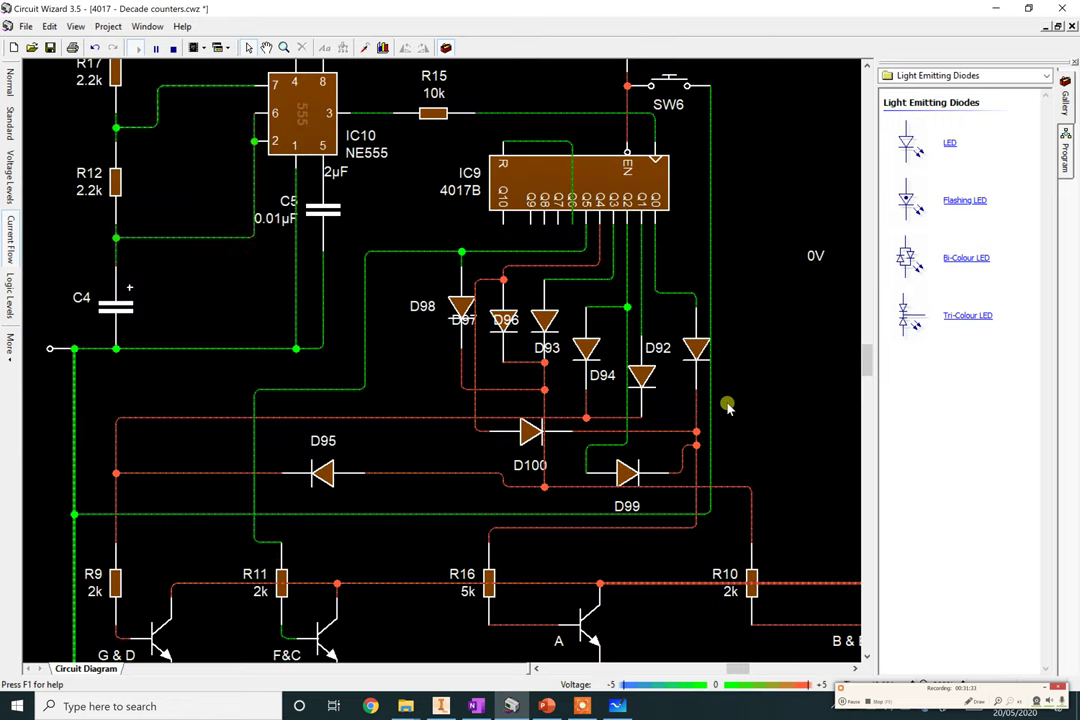
pyautogui.scroll(2, 661, 218)
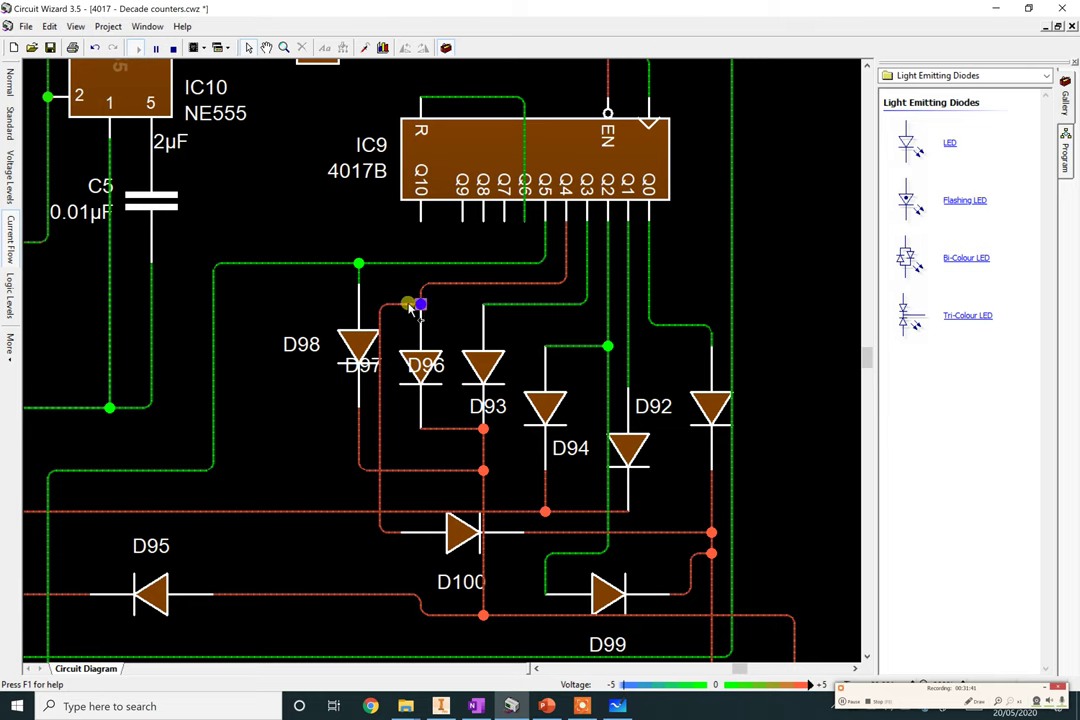
pyautogui.scroll(-1, 420, 335)
pyautogui.scroll(-1, 533, 503)
pyautogui.scroll(-8, 533, 503)
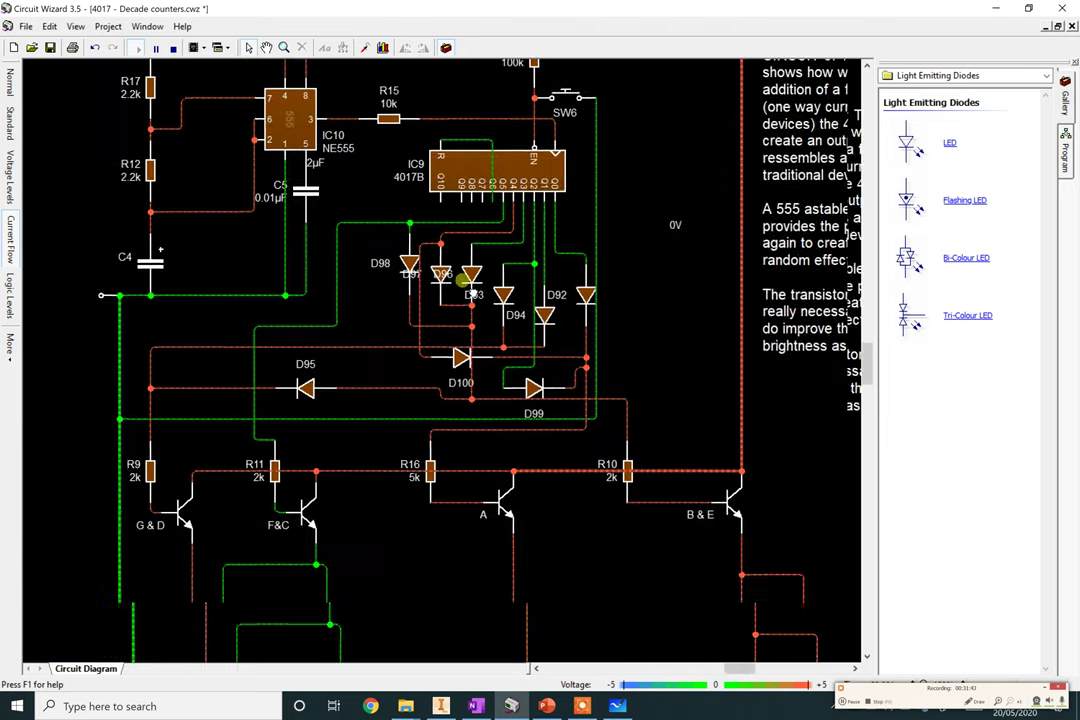
pyautogui.scroll(-1, 507, 437)
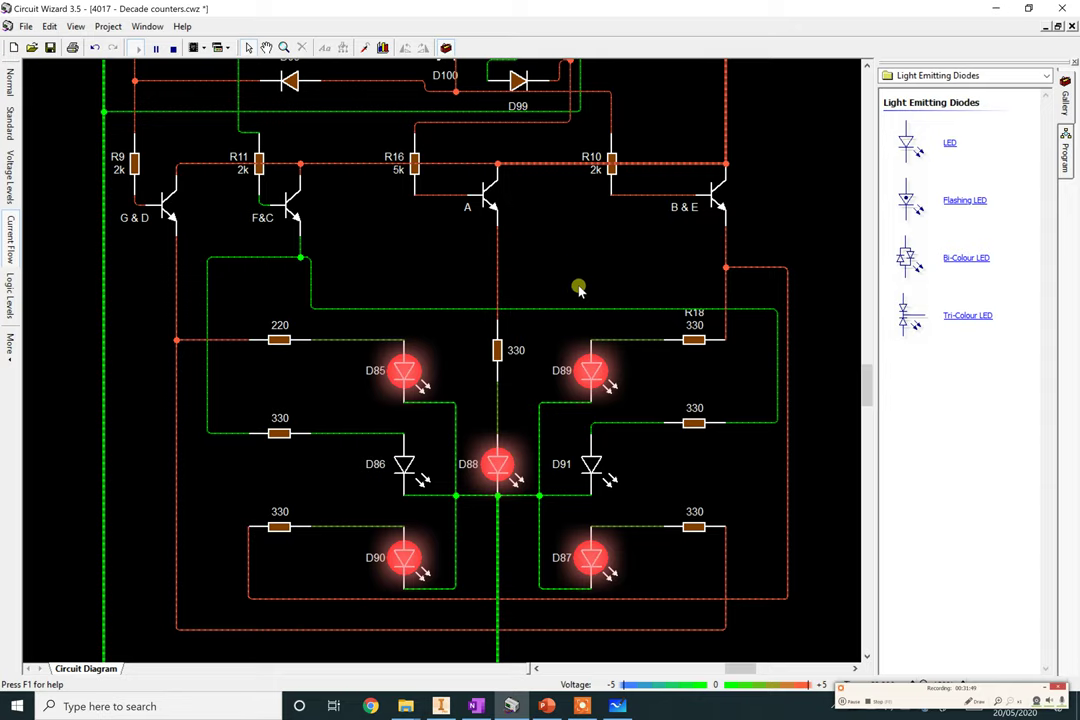
pyautogui.scroll(6, 560, 420)
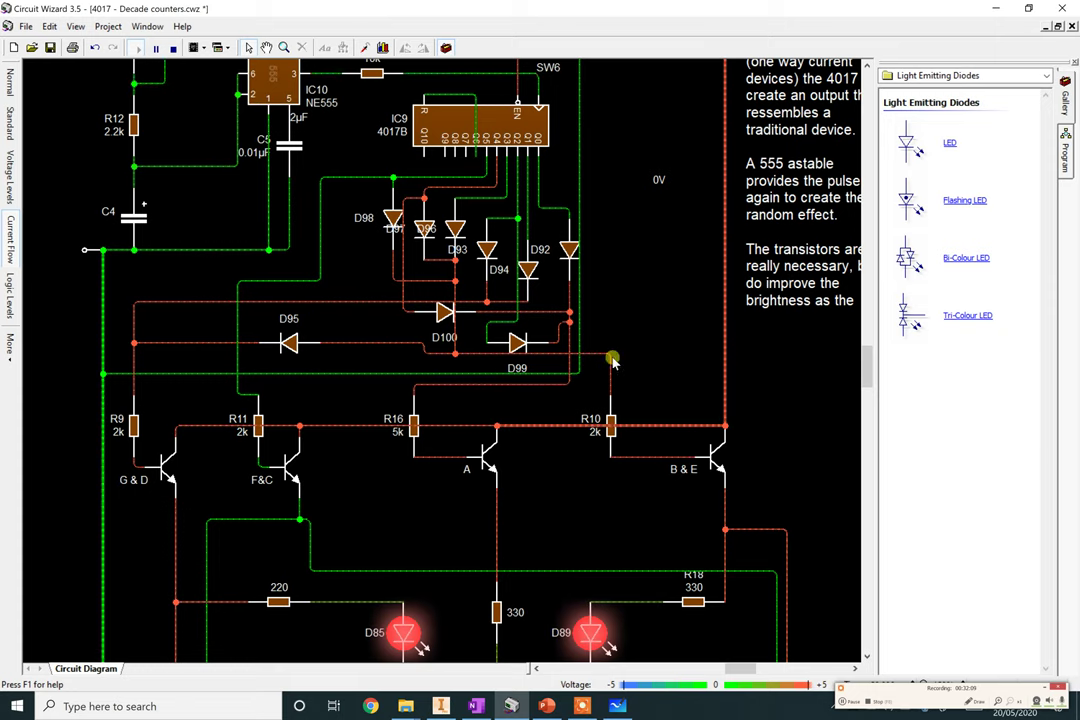
pyautogui.scroll(-5, 651, 352)
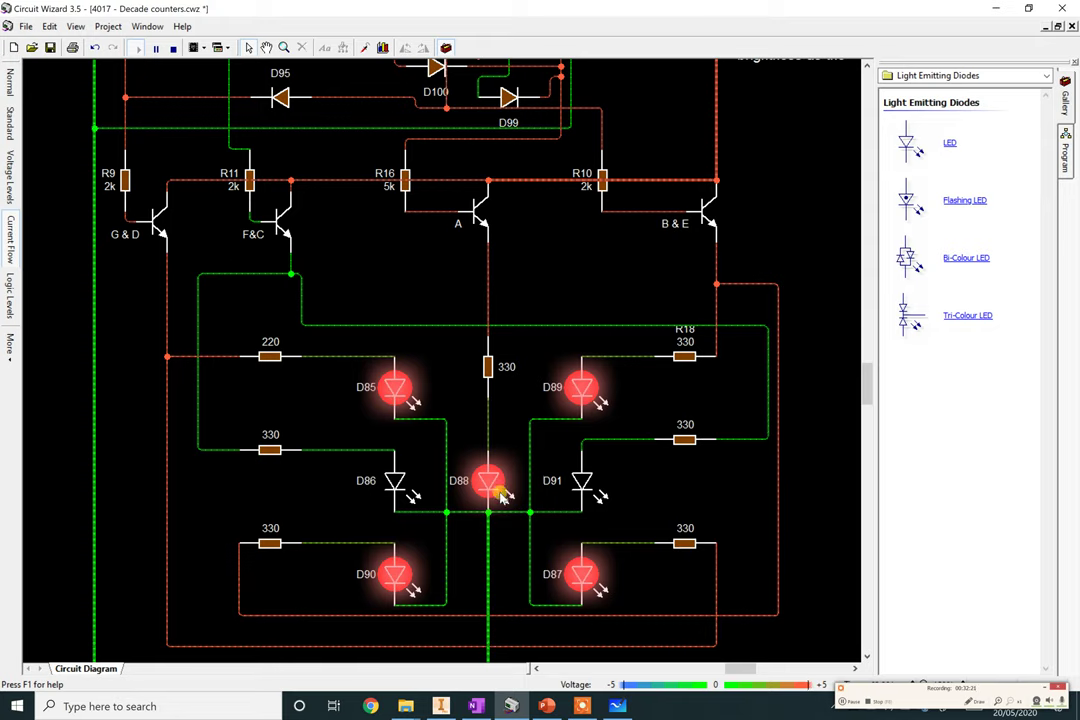
pyautogui.scroll(-4, 470, 306)
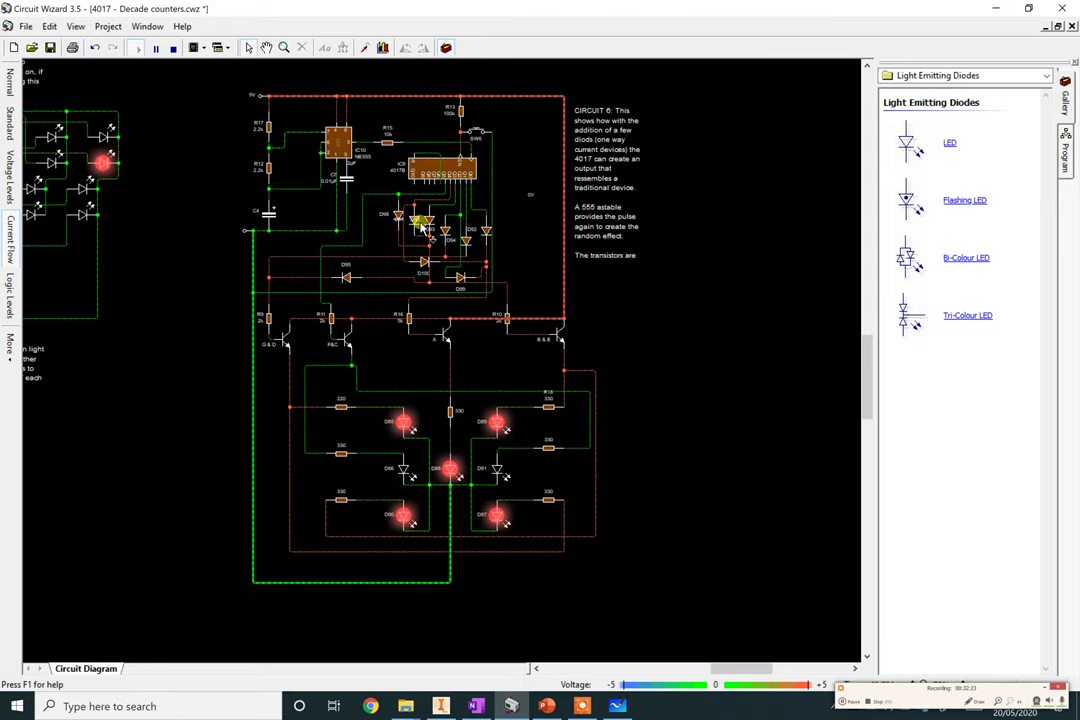
pyautogui.click(474, 133)
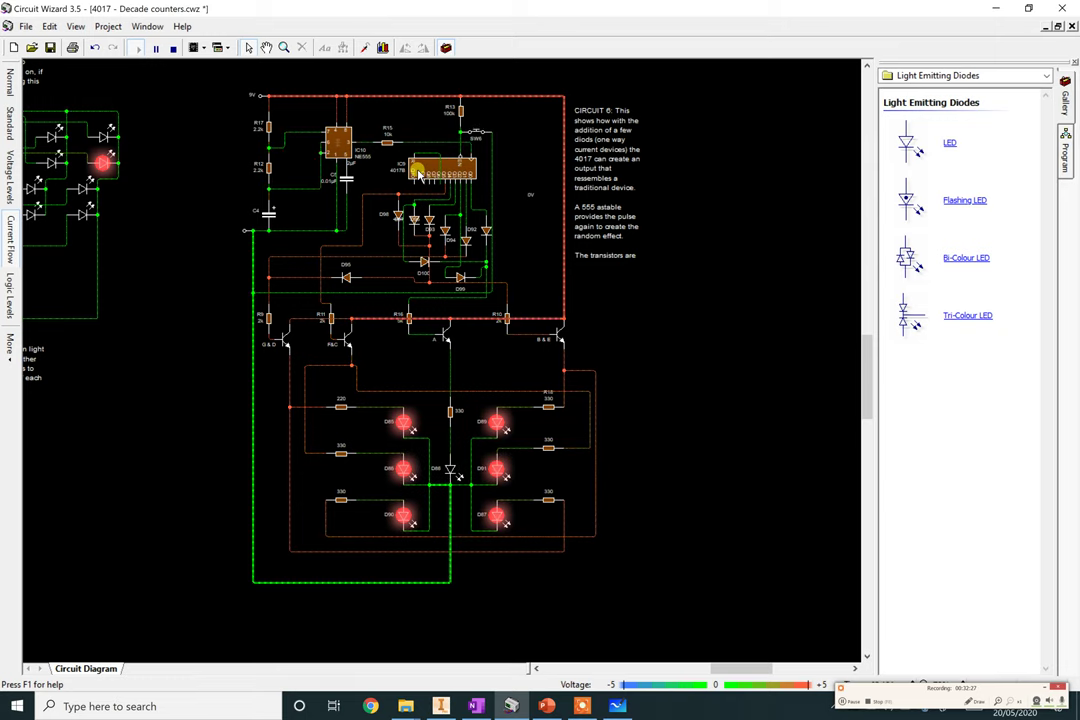
pyautogui.scroll(2, 474, 133)
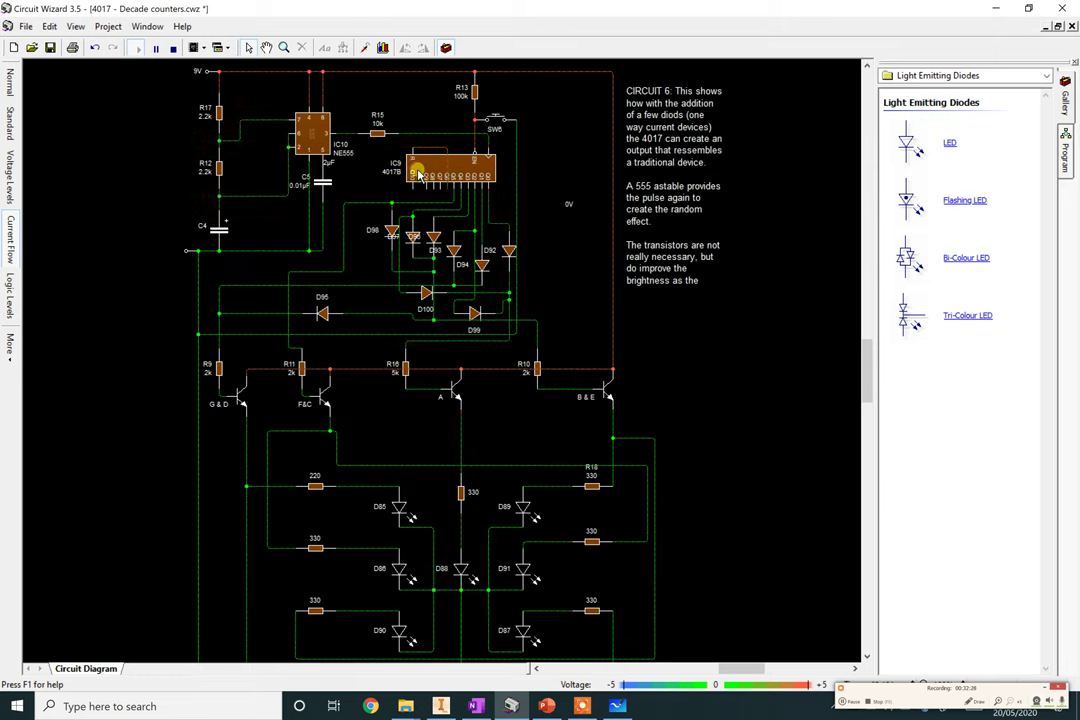
pyautogui.click(496, 127)
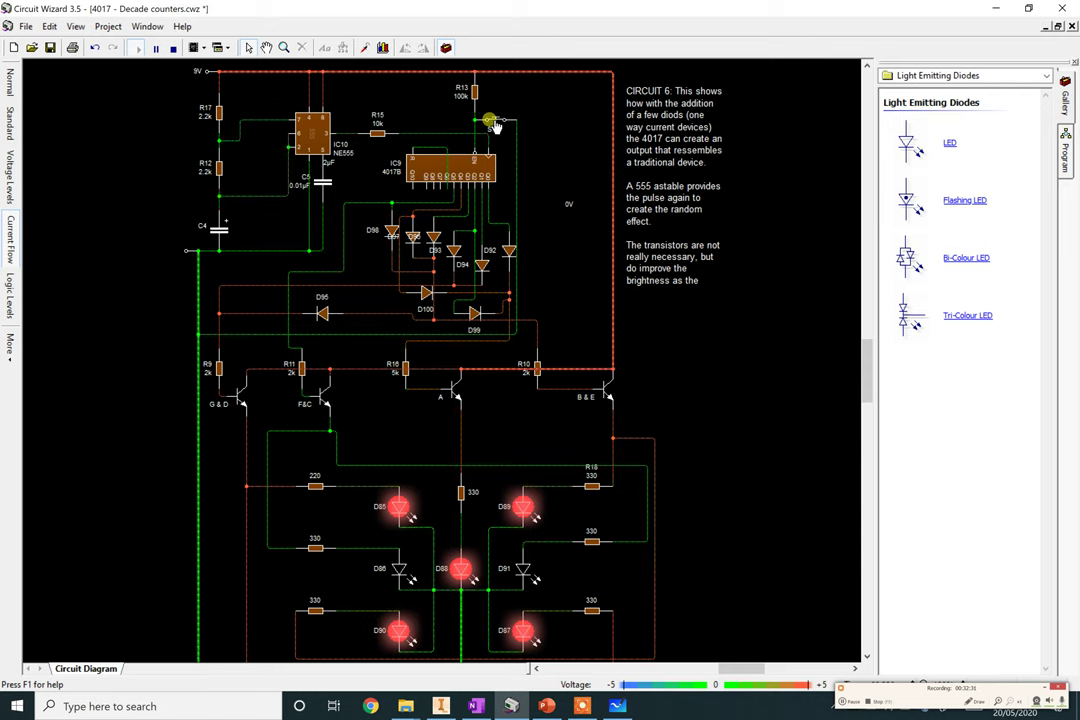
pyautogui.click(503, 590)
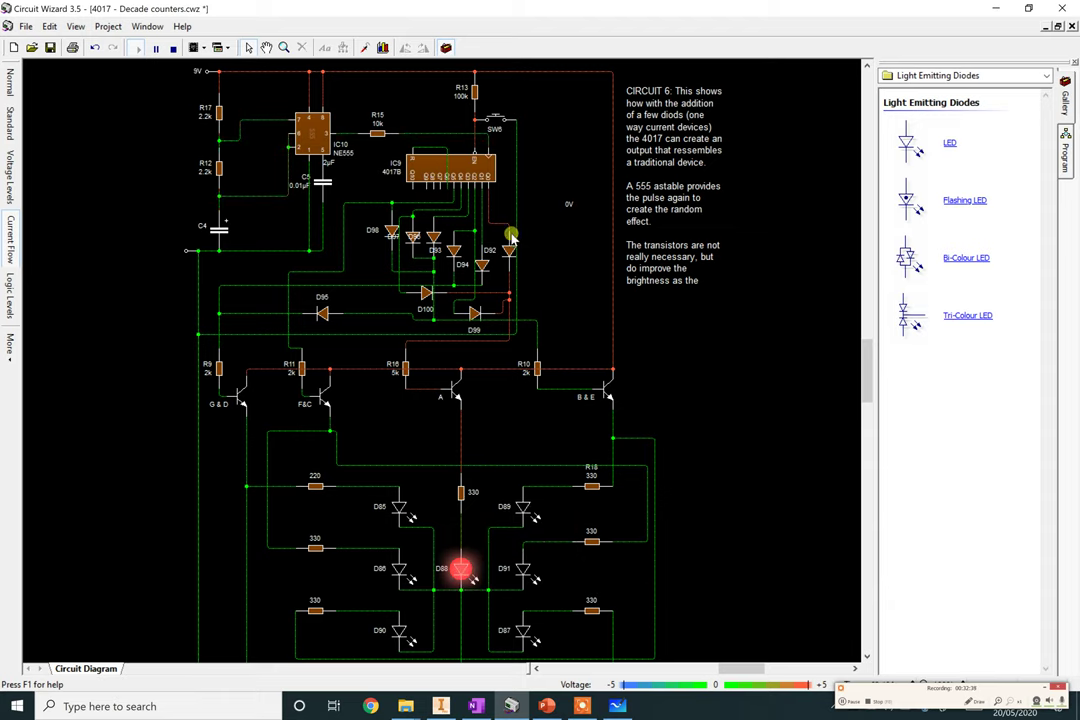
pyautogui.click(491, 121)
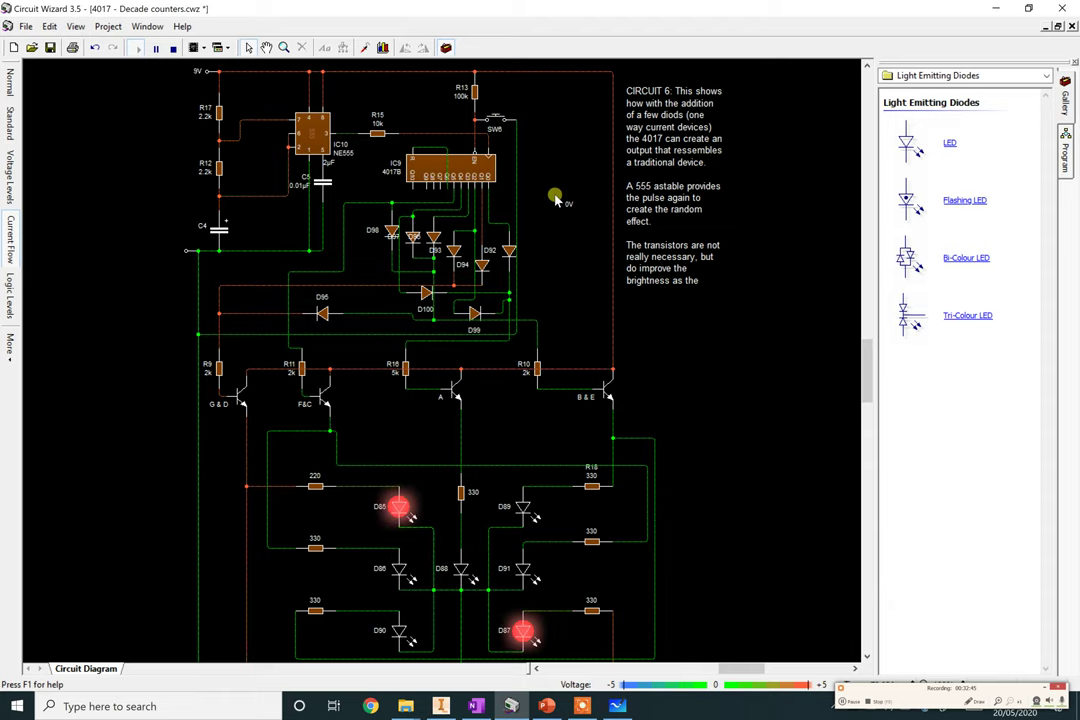
pyautogui.click(495, 119)
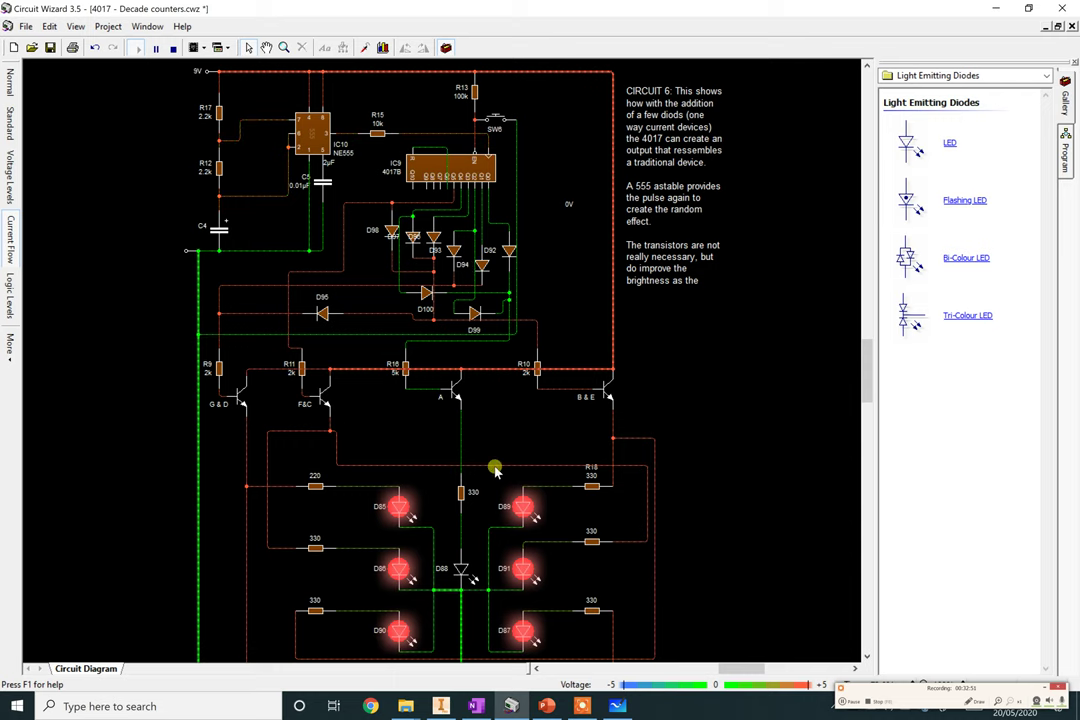
# Pan and zoom around Circuit 6 to watch the dice LEDs show a six.
pyautogui.scroll(2, 297, 255)
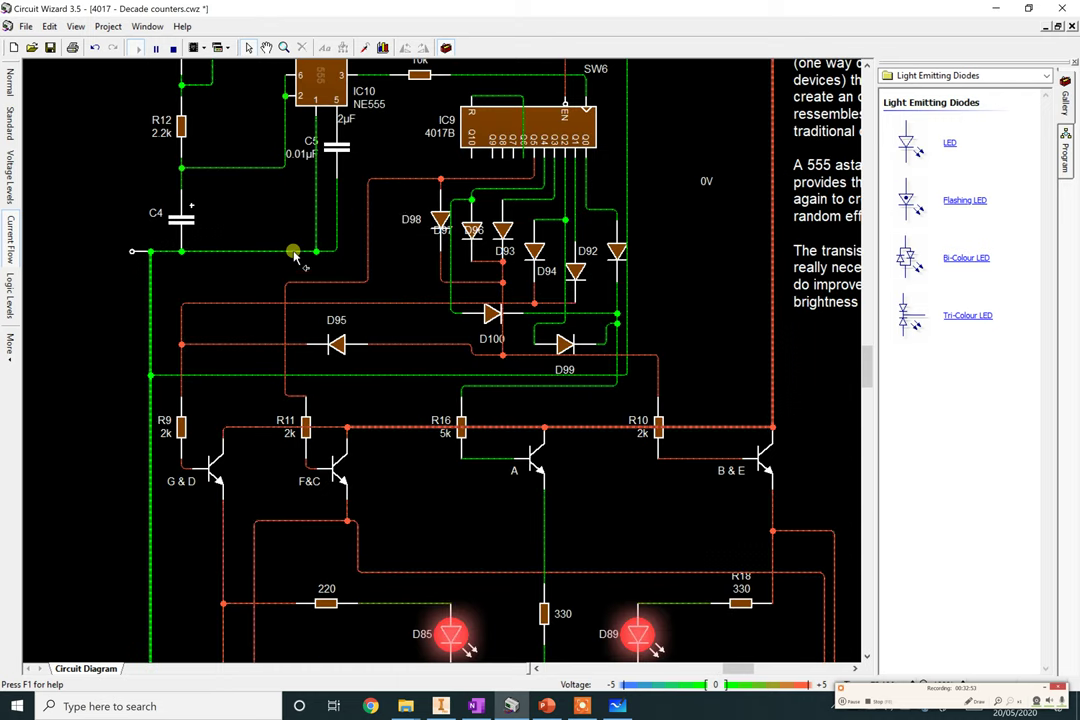
pyautogui.moveTo(374, 222); pyautogui.dragTo(415, 362)
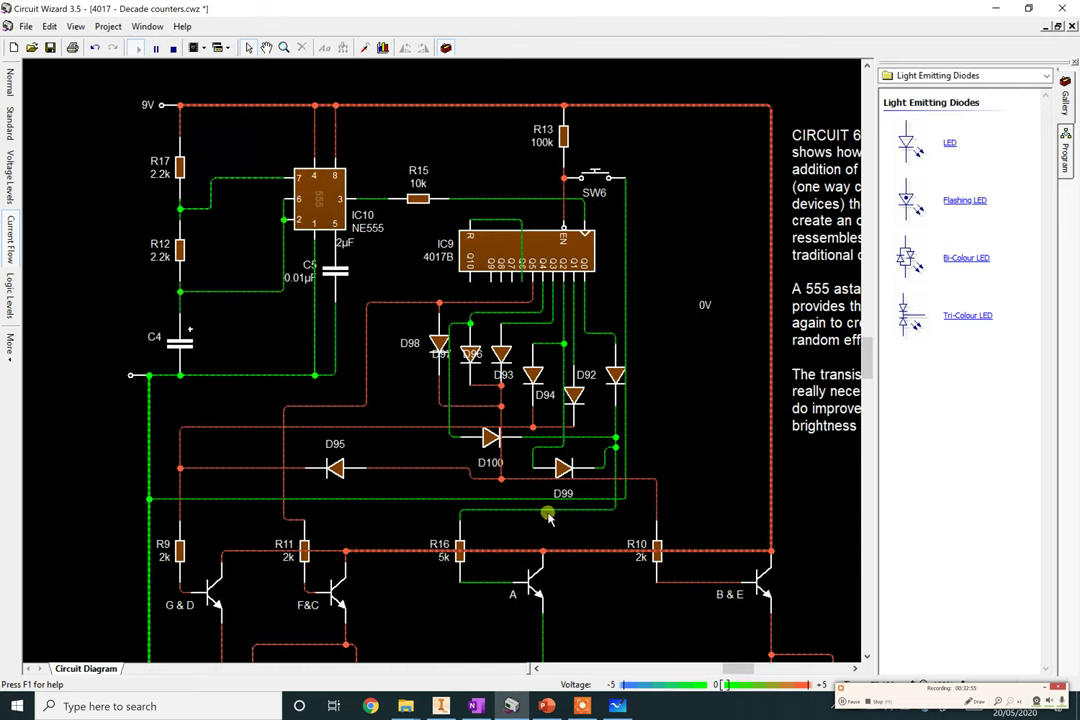
pyautogui.scroll(-2, 549, 427)
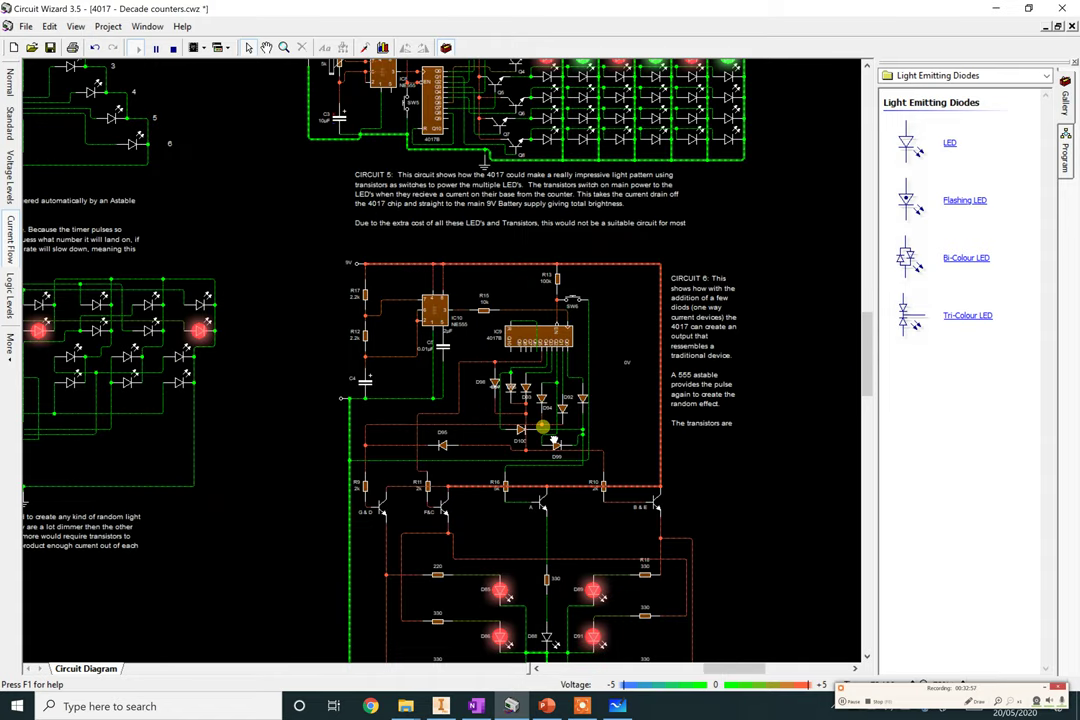
pyautogui.moveTo(542, 429); pyautogui.dragTo(386, 316)
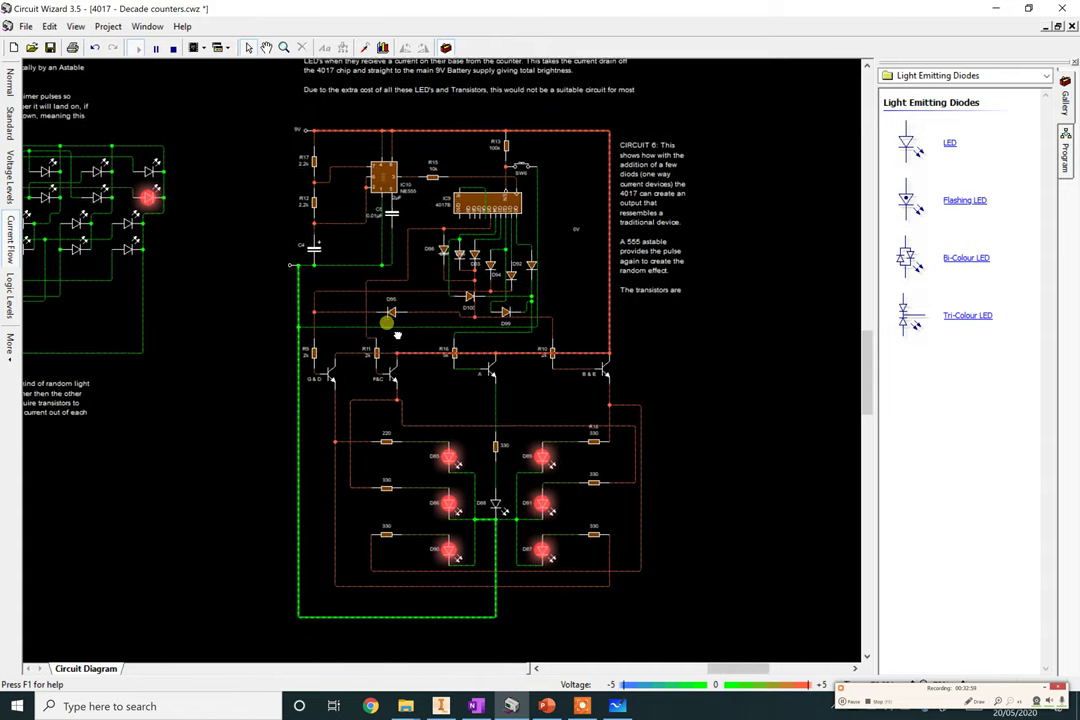
pyautogui.scroll(1, 390, 325)
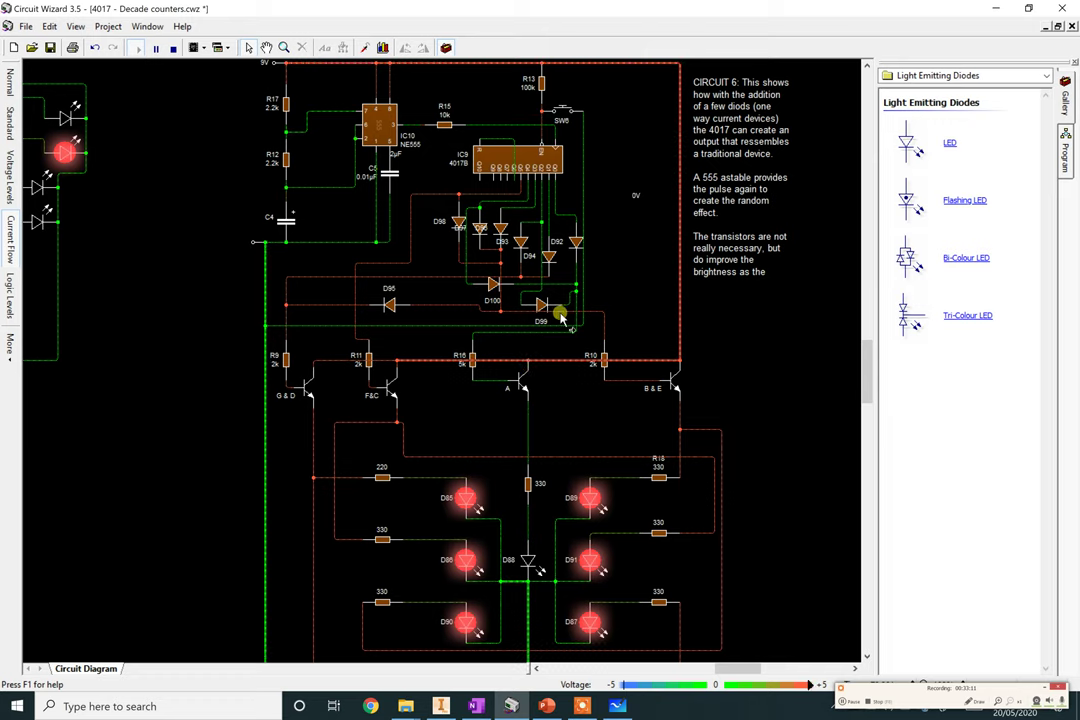
pyautogui.scroll(2, 536, 232)
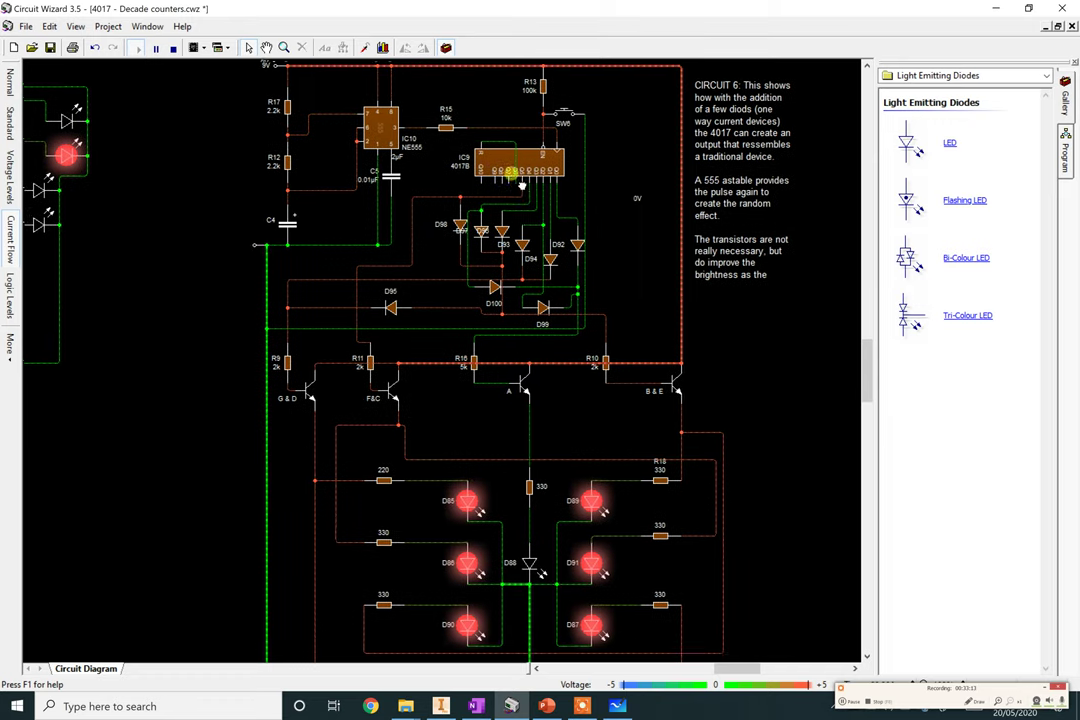
pyautogui.scroll(5, 535, 231)
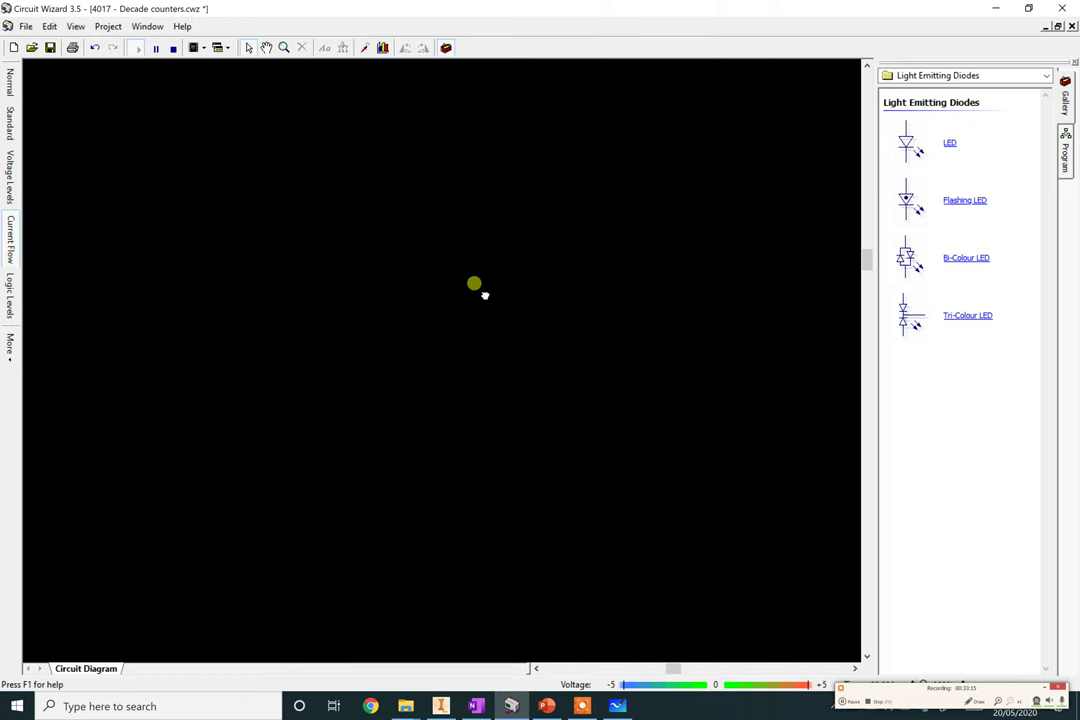
pyautogui.scroll(-5, 485, 298)
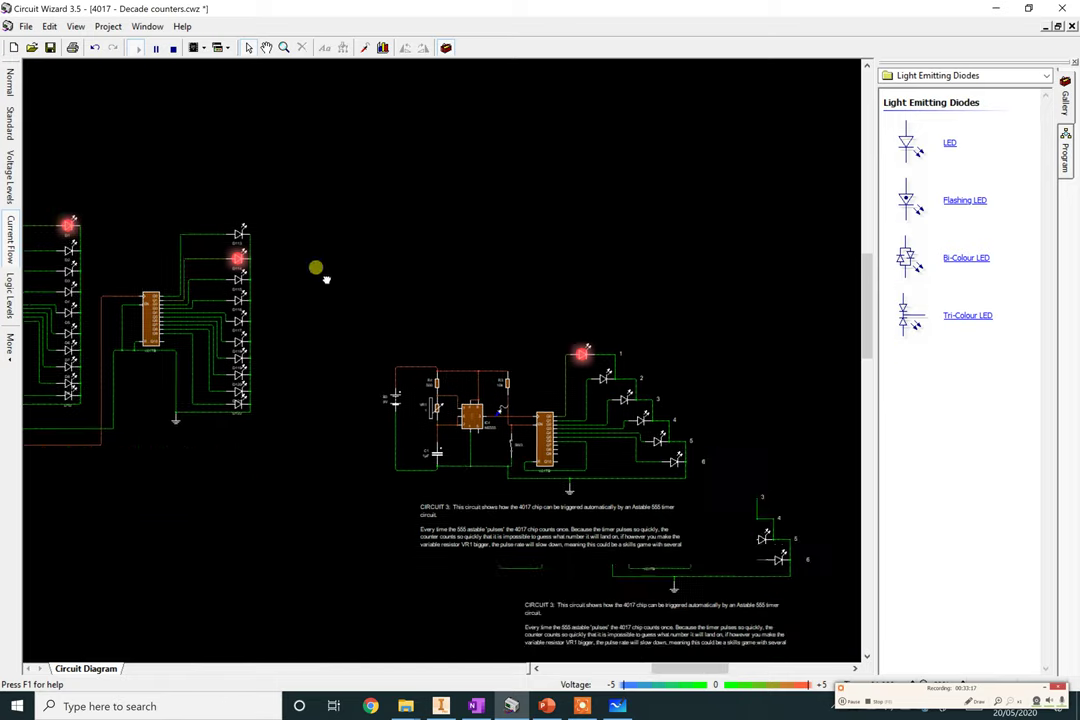
pyautogui.scroll(-2, 775, 522)
pyautogui.scroll(2, 504, 362)
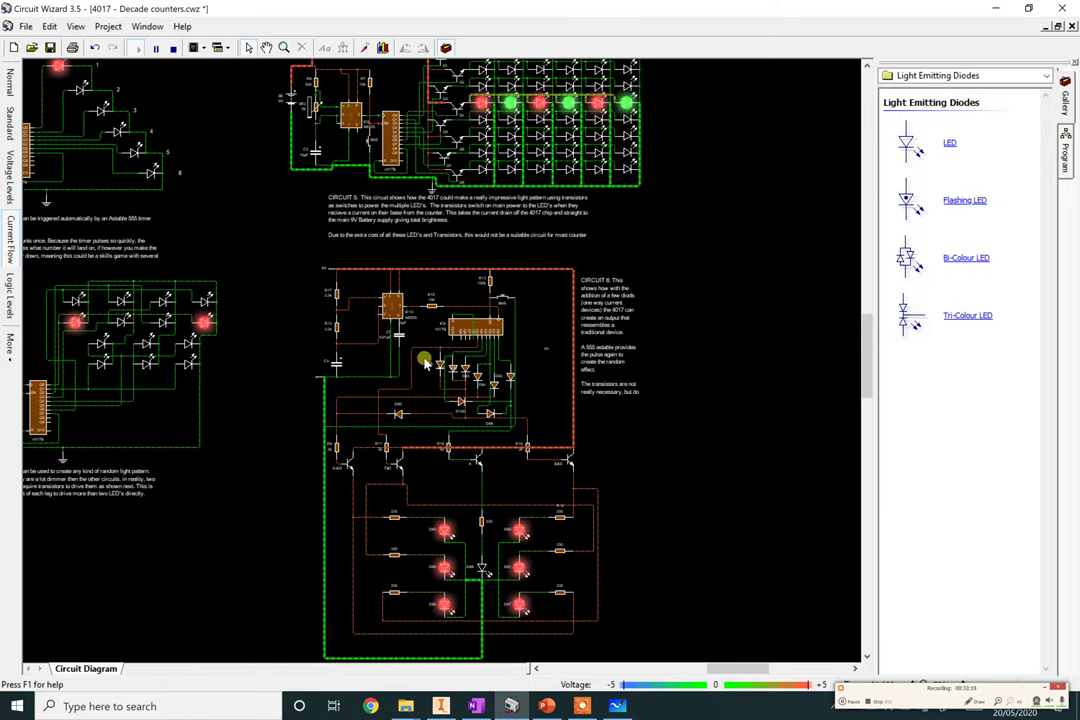
pyautogui.scroll(4, 425, 365)
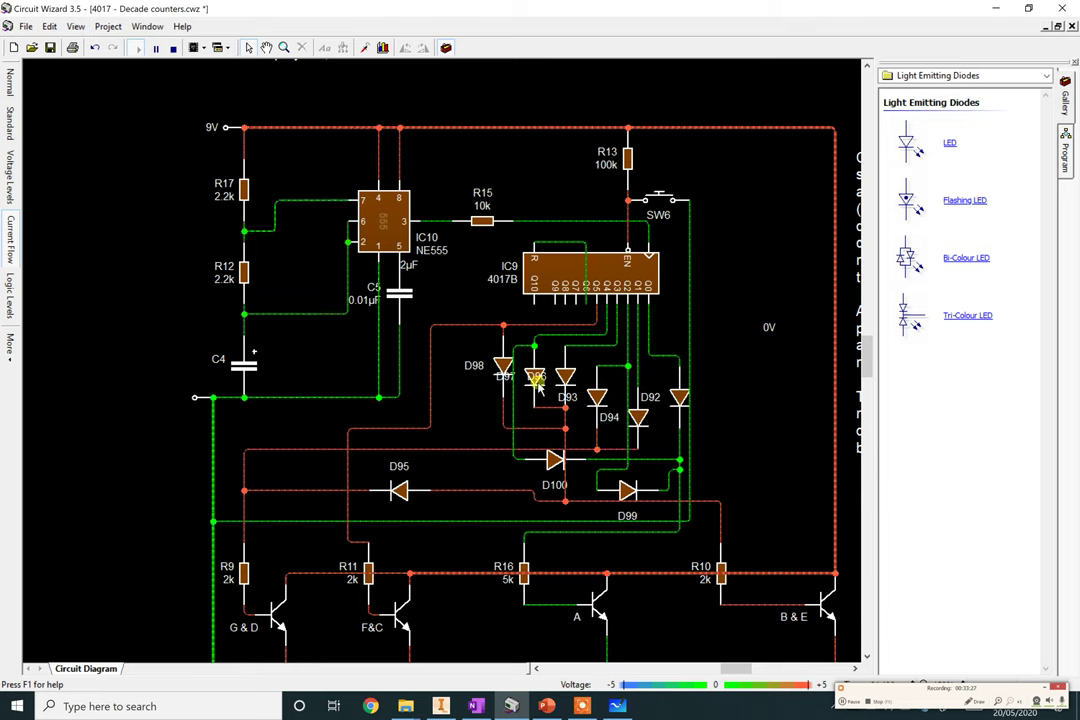
pyautogui.scroll(-2, 700, 506)
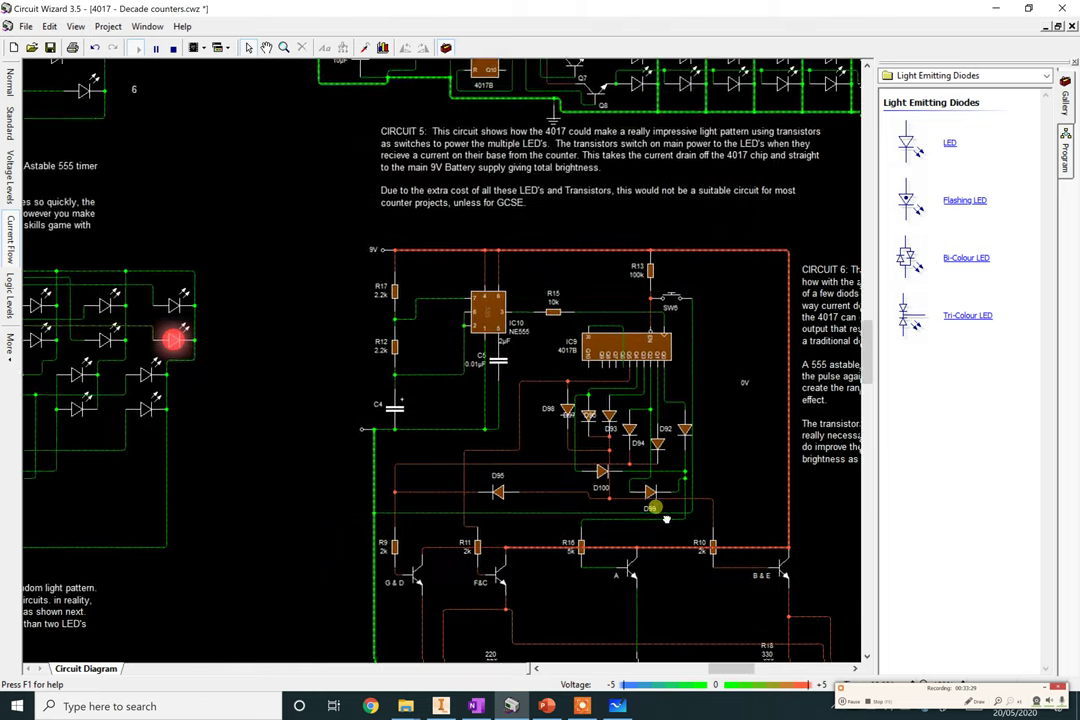
pyautogui.scroll(-5, 651, 499)
pyautogui.hscroll(3, 540, 470)
pyautogui.scroll(-1, 445, 208)
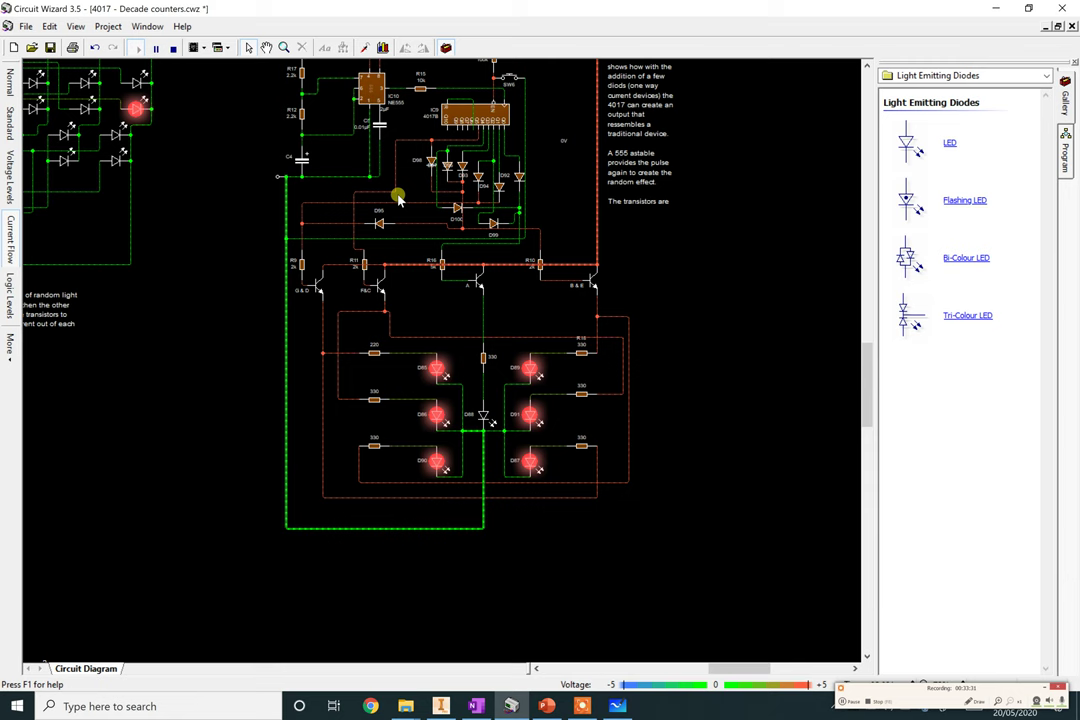
pyautogui.scroll(2, 398, 198)
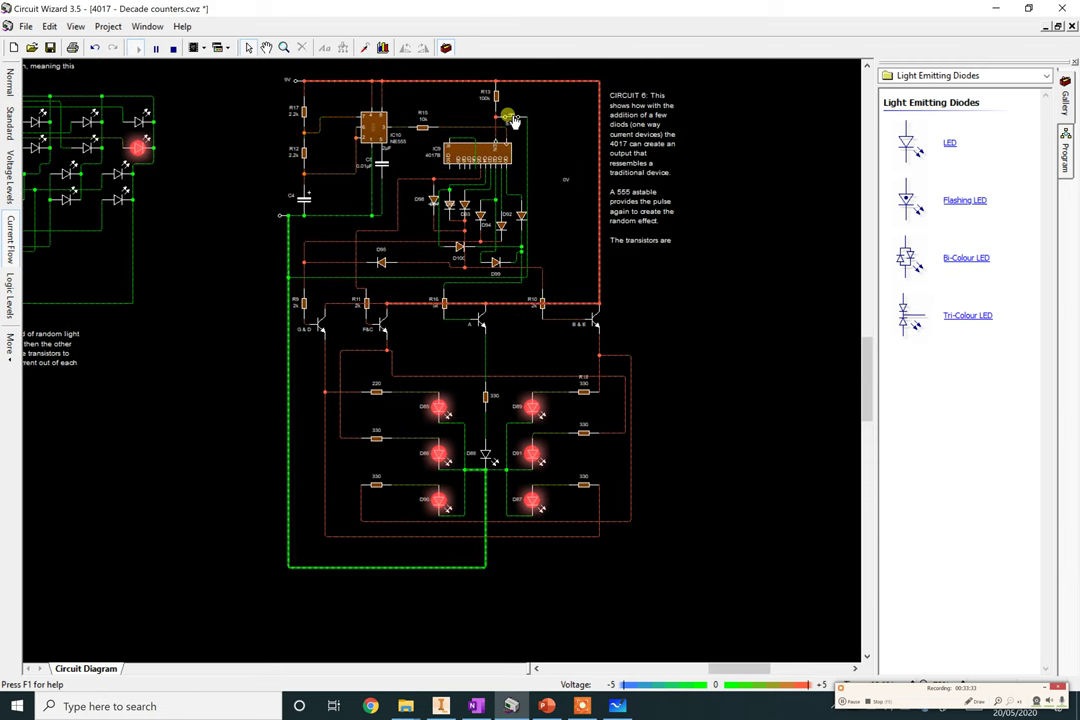
# Release SW6 so the dice settles on a one with only D88 lit.
pyautogui.moveTo(512, 120); pyautogui.dragTo(512, 118)
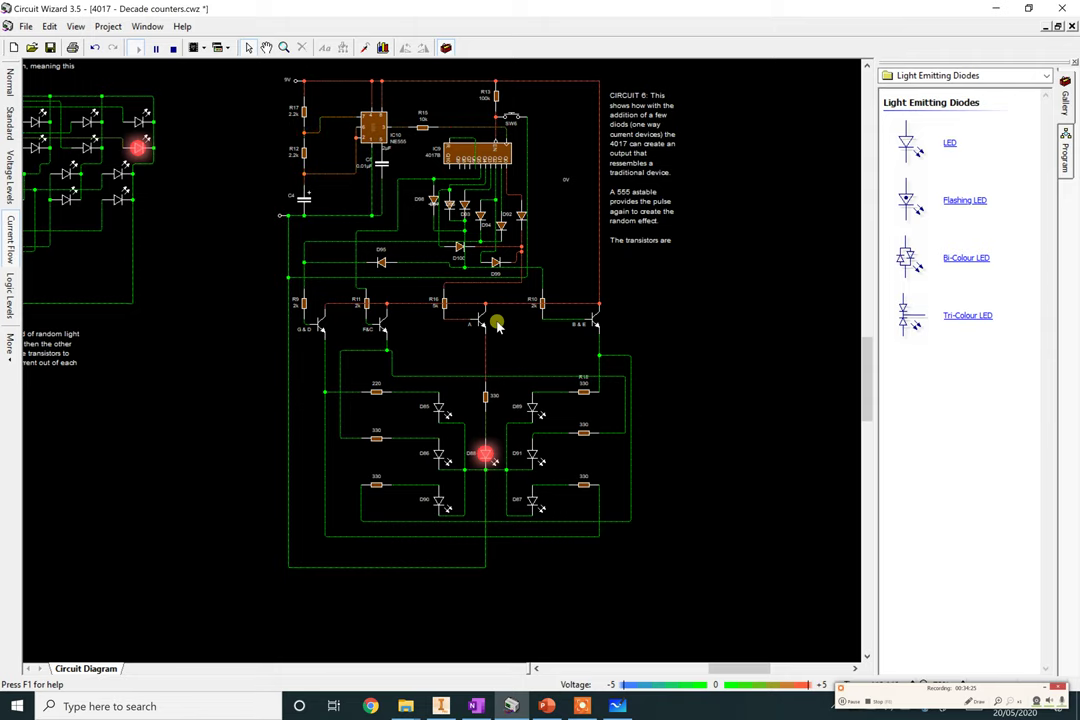
pyautogui.scroll(3, 287, 124)
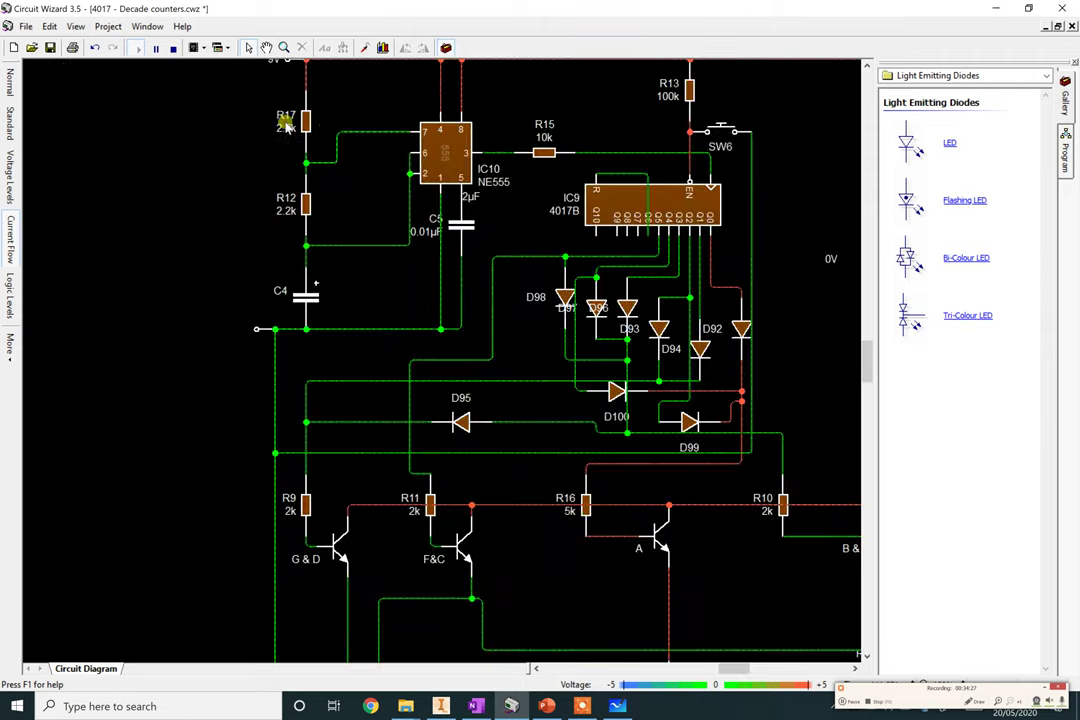
pyautogui.scroll(2, 395, 234)
pyautogui.scroll(3, 440, 240)
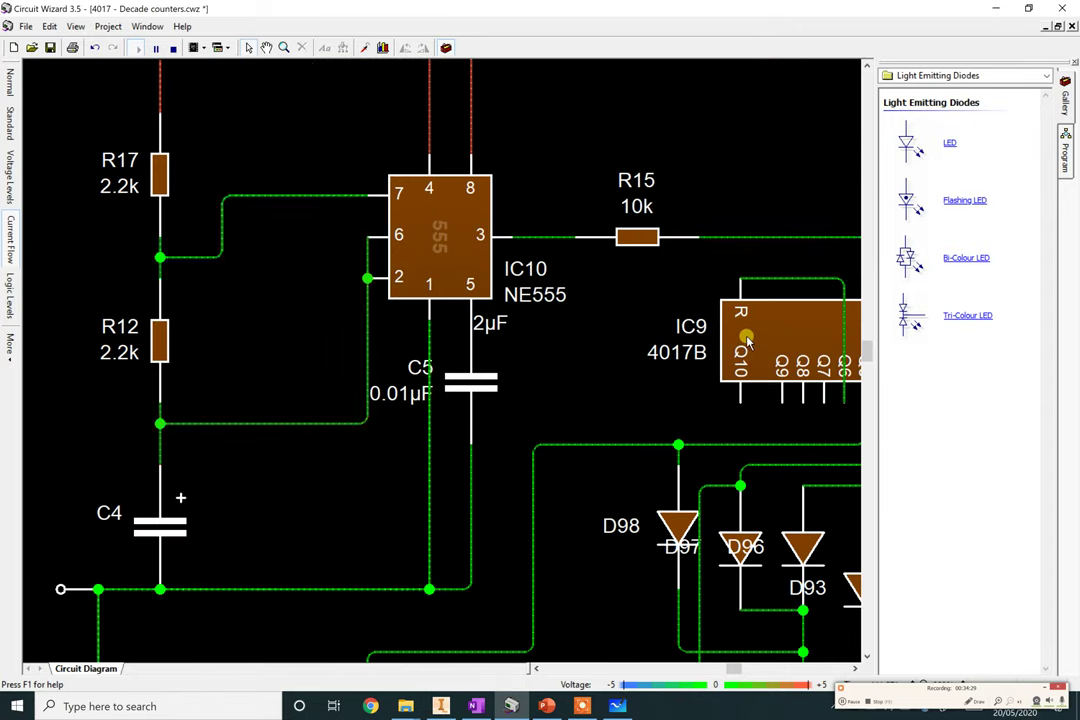
pyautogui.scroll(-2, 787, 350)
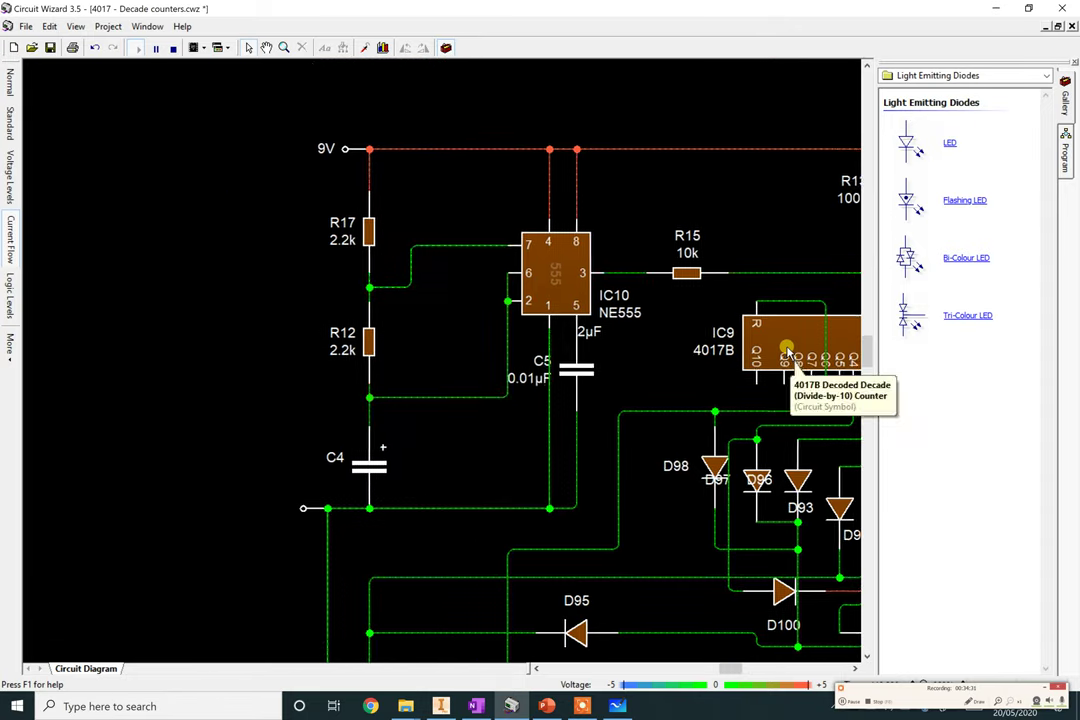
pyautogui.moveTo(787, 350); pyautogui.dragTo(659, 349)
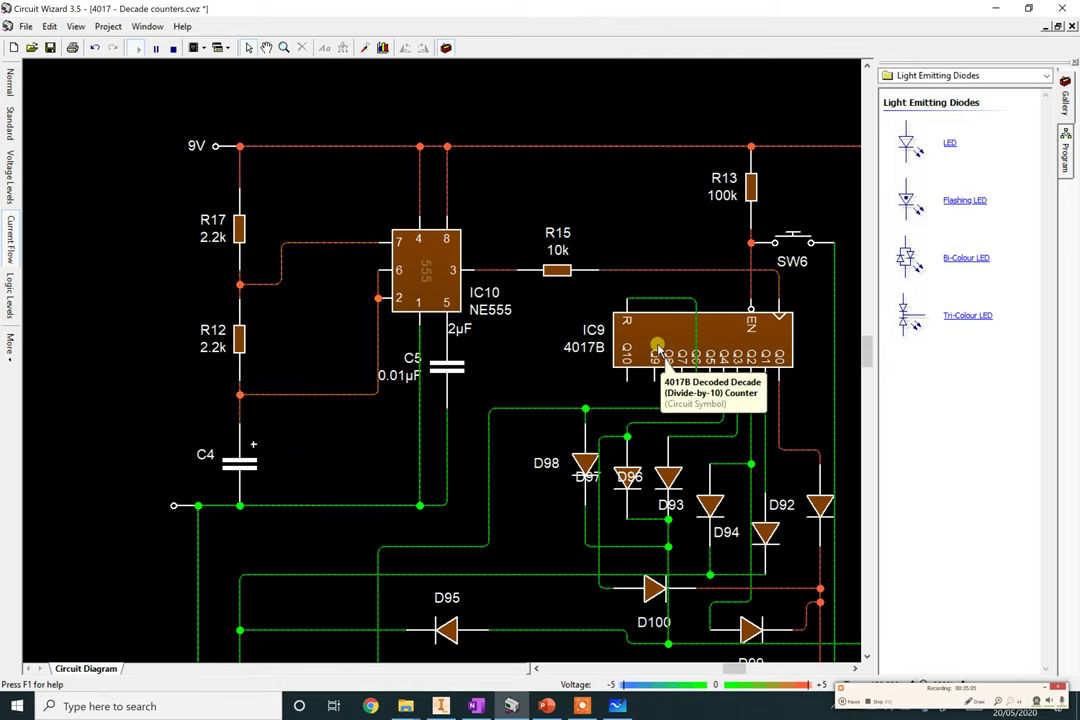
pyautogui.scroll(-3, 585, 383)
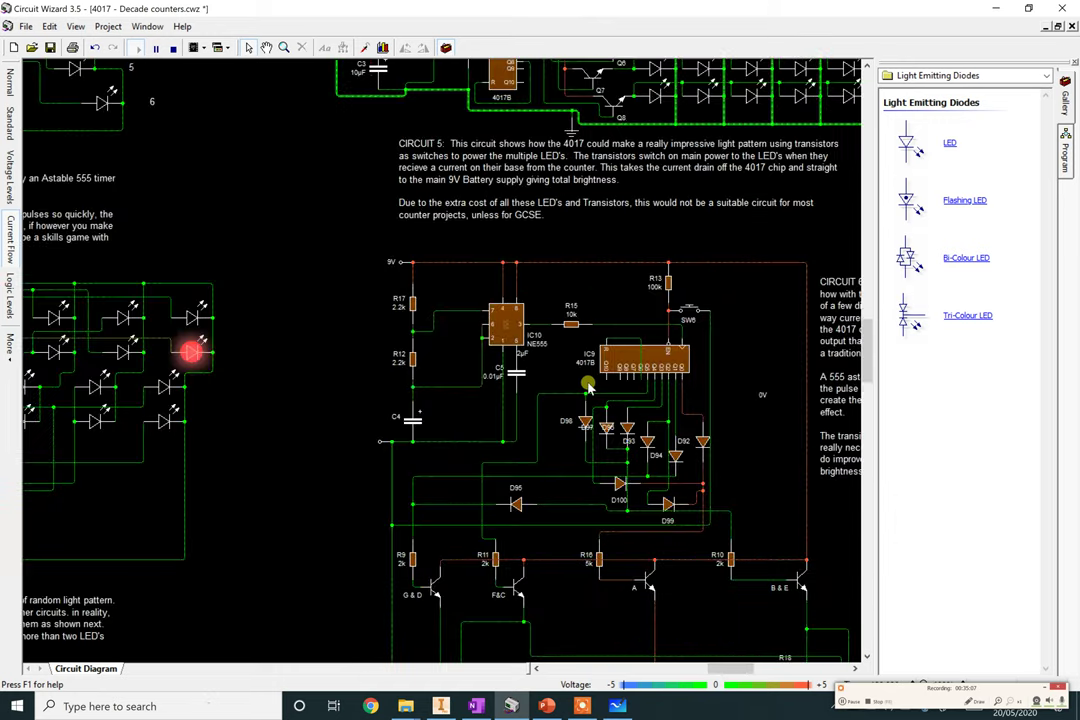
pyautogui.scroll(-2, 588, 388)
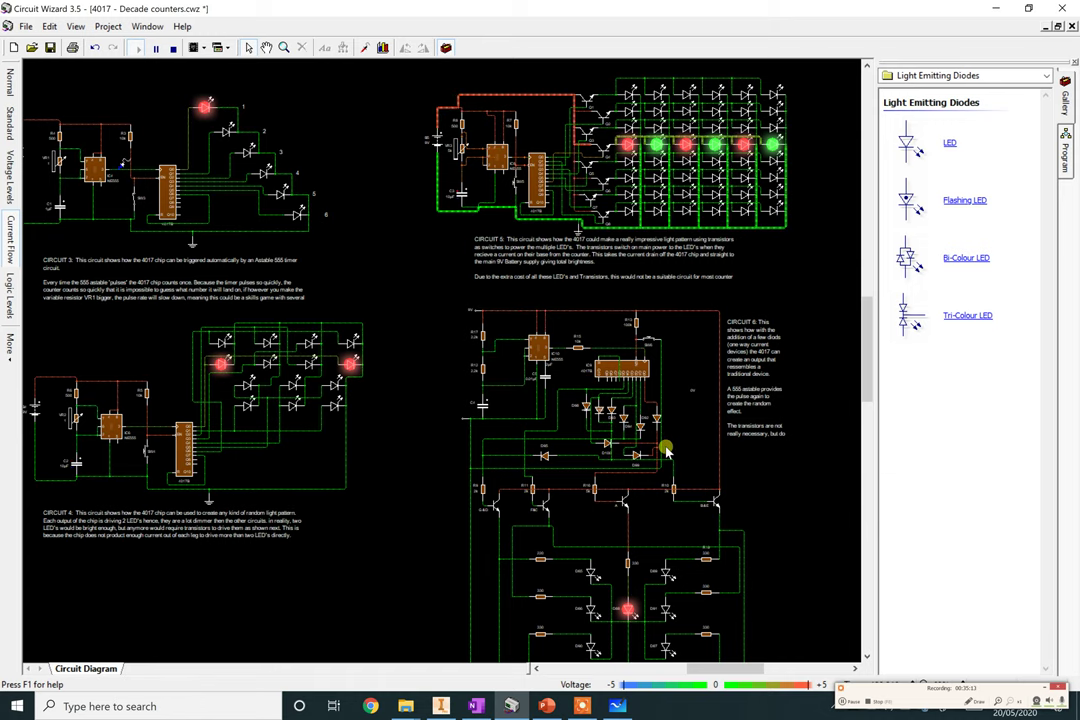
pyautogui.scroll(-1, 668, 453)
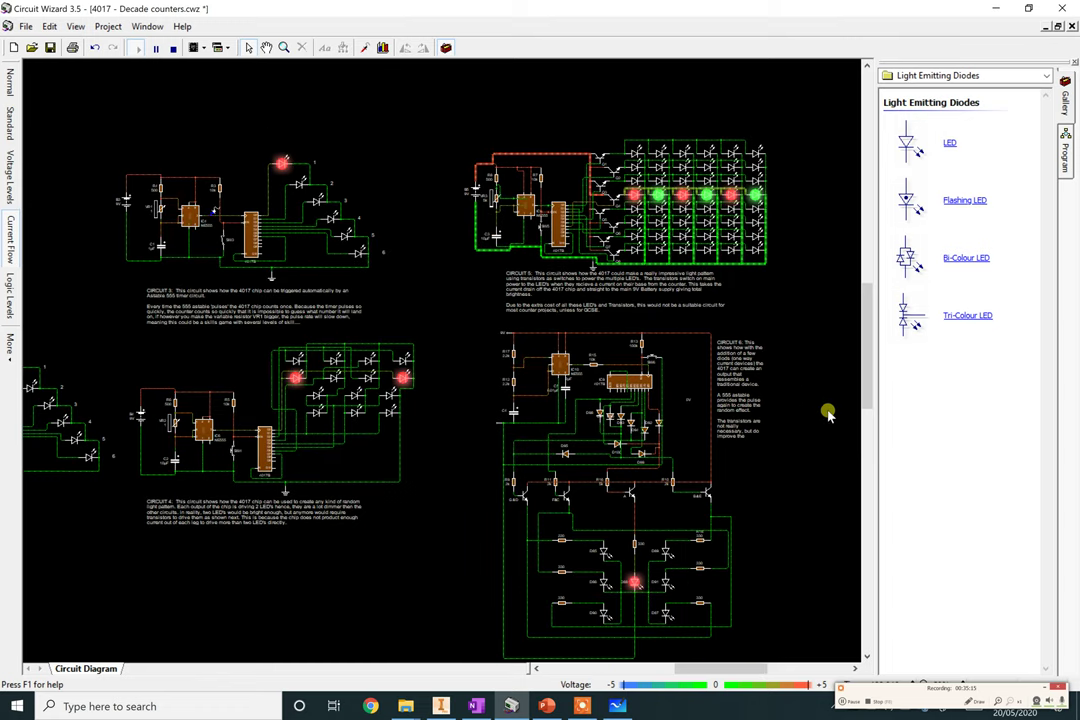
pyautogui.scroll(-1, 545, 440)
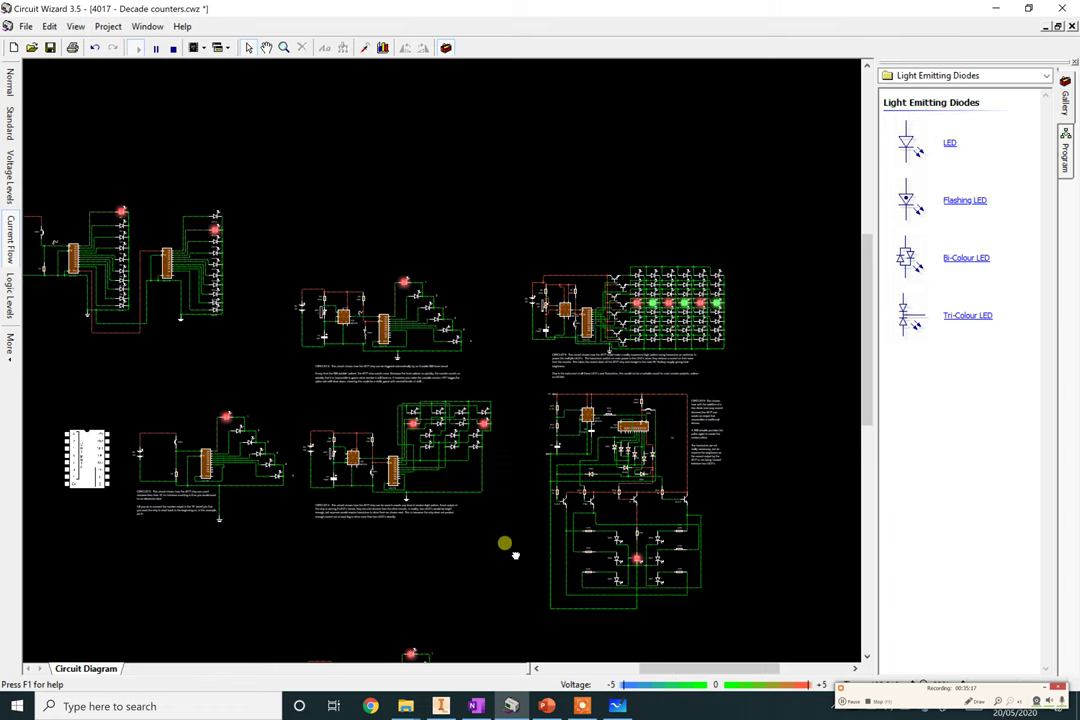
pyautogui.moveTo(515, 555); pyautogui.dragTo(590, 458)
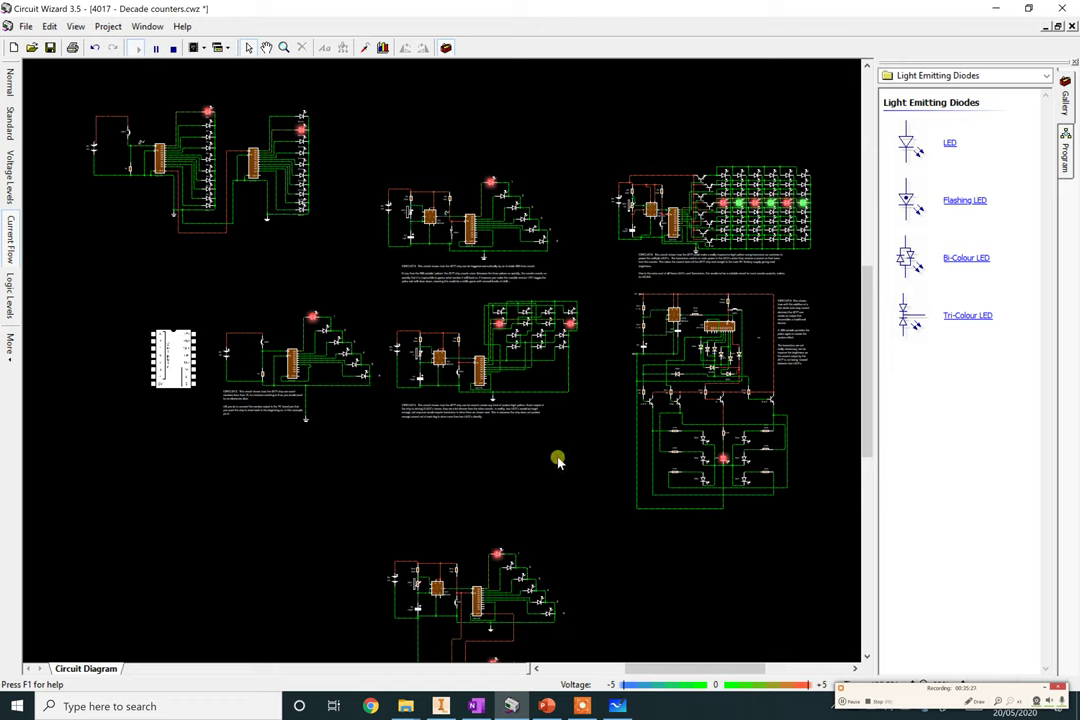
pyautogui.scroll(3, 718, 325)
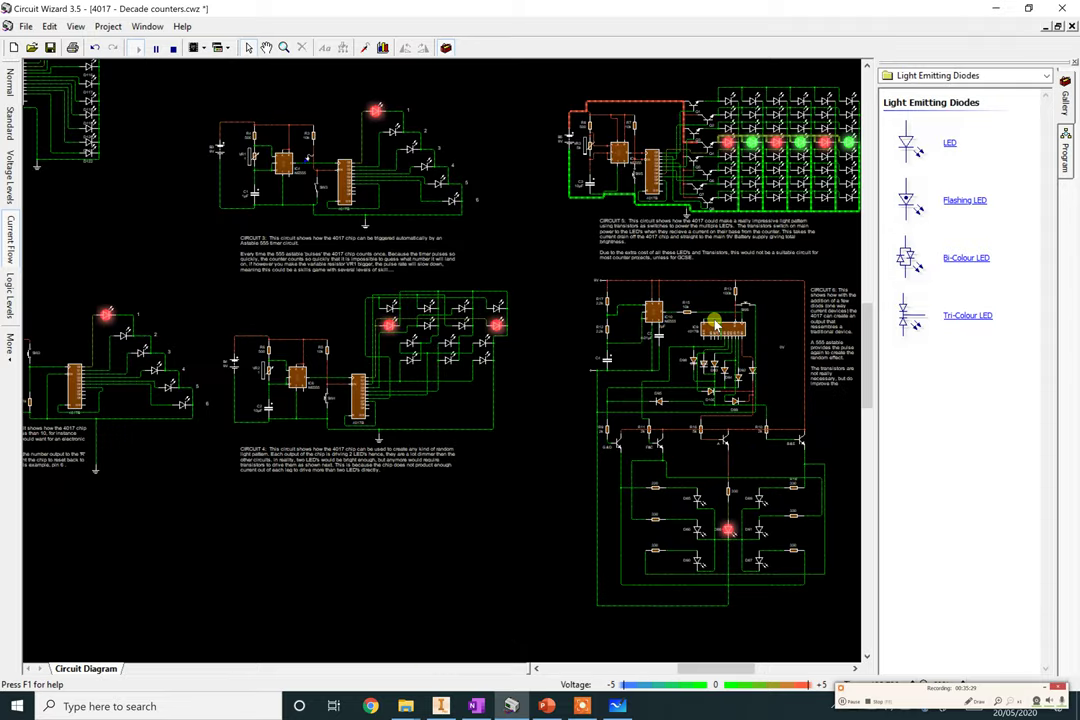
pyautogui.scroll(2, 715, 323)
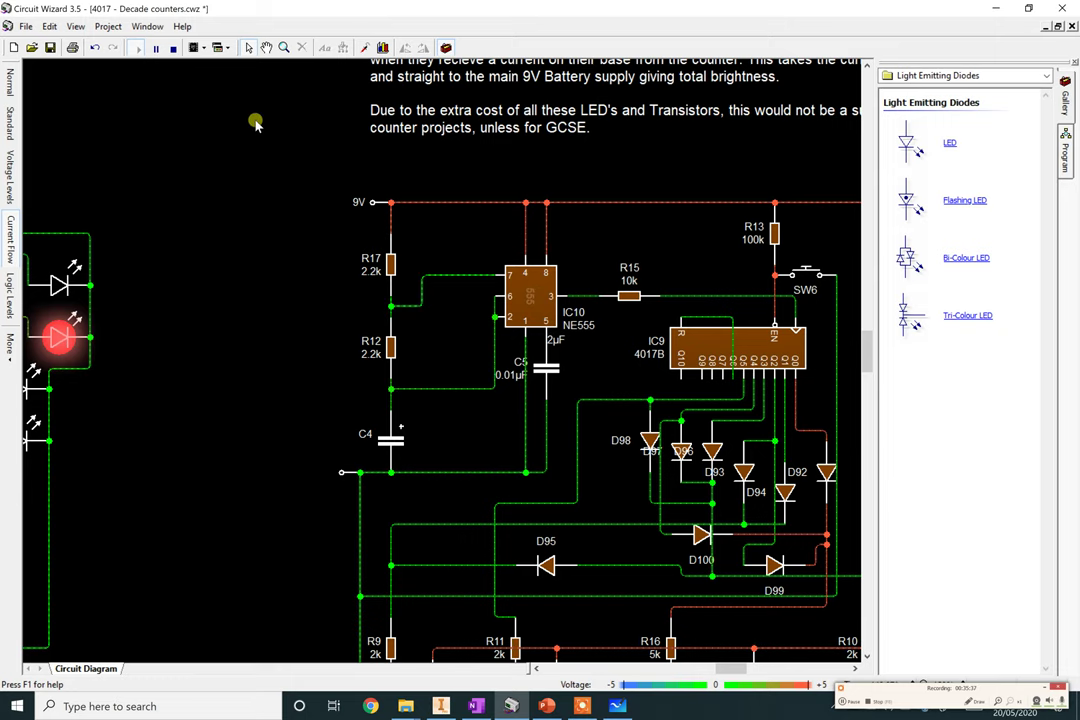
# Stop the simulation and zoom out over all the 4017 demo circuits.
pyautogui.click(173, 50)
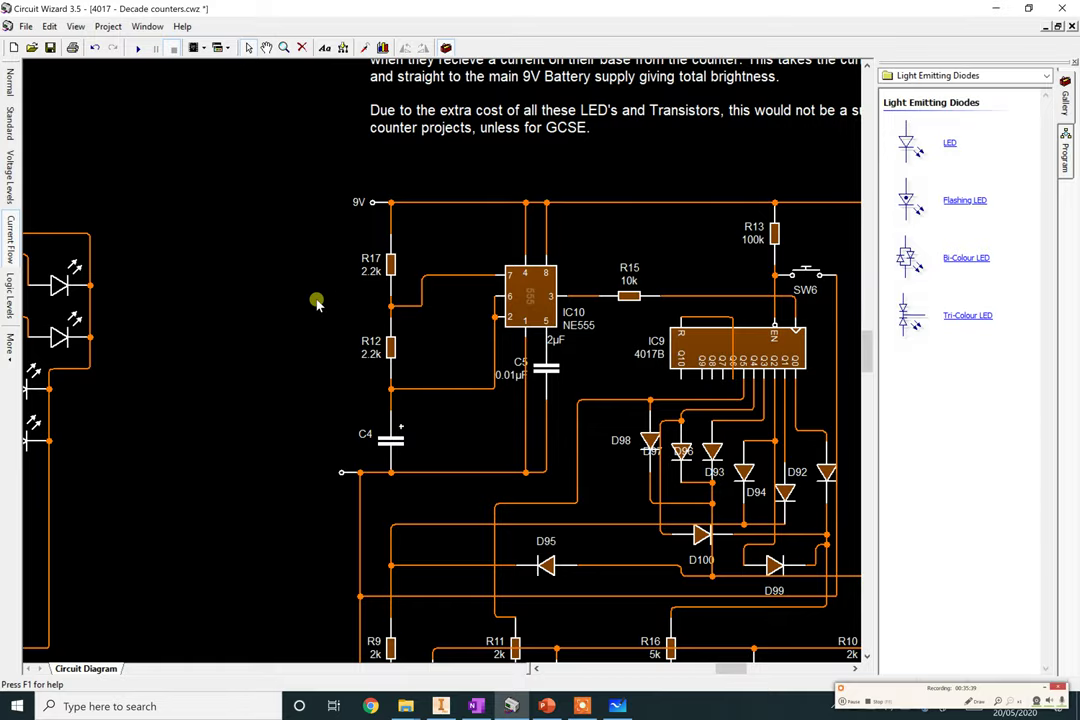
pyautogui.scroll(-3, 316, 300)
pyautogui.scroll(-2, 151, 329)
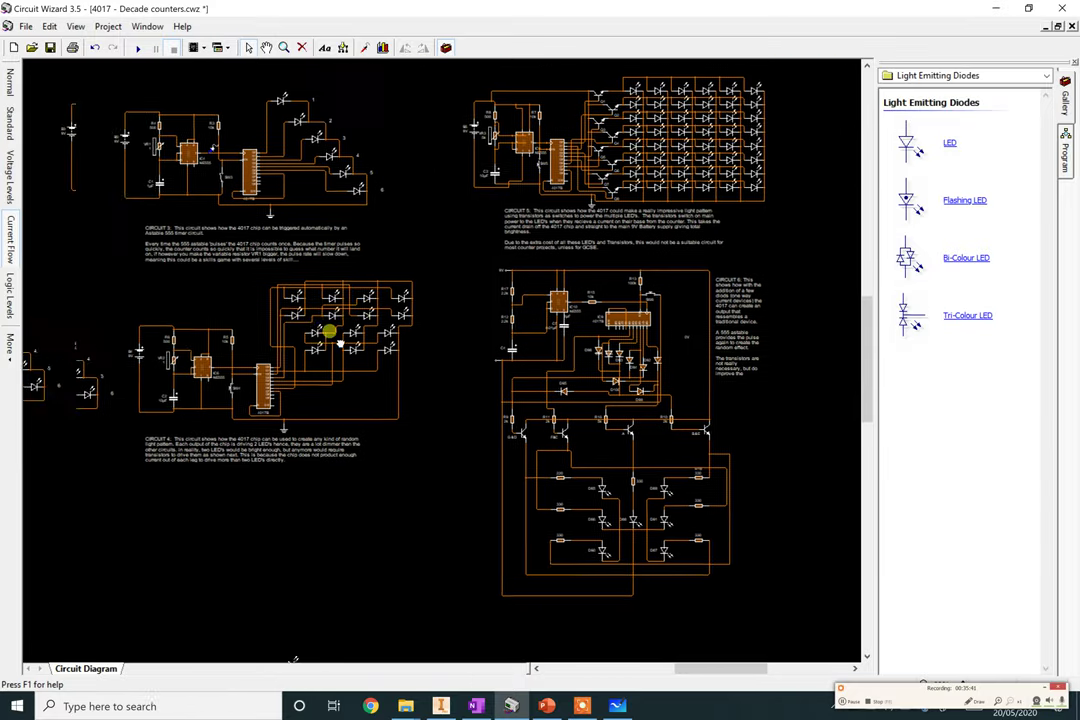
pyautogui.scroll(-1, 177, 373)
pyautogui.scroll(2, 337, 393)
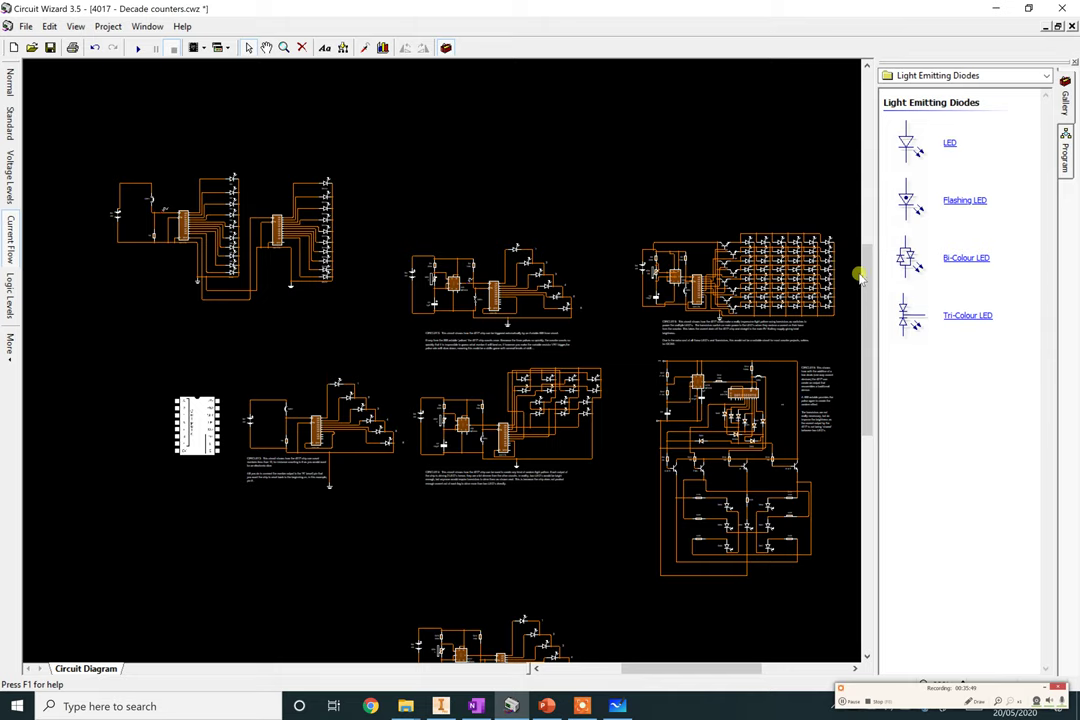
pyautogui.scroll(1, 848, 258)
pyautogui.scroll(2, 754, 300)
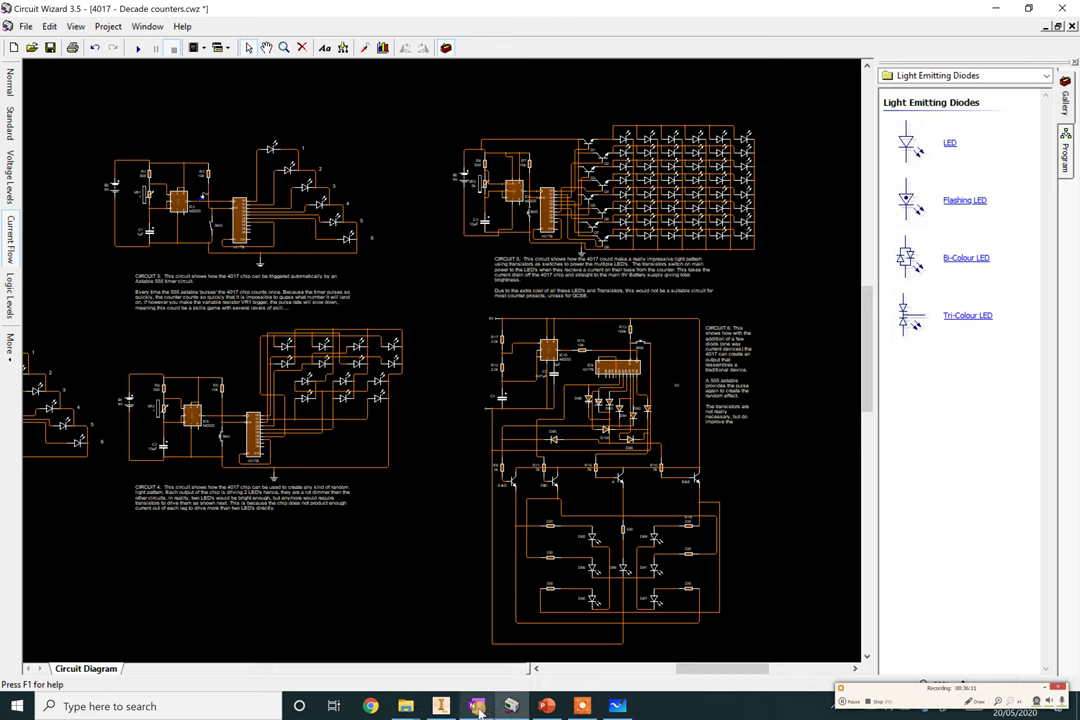
pyautogui.moveTo(478, 708)
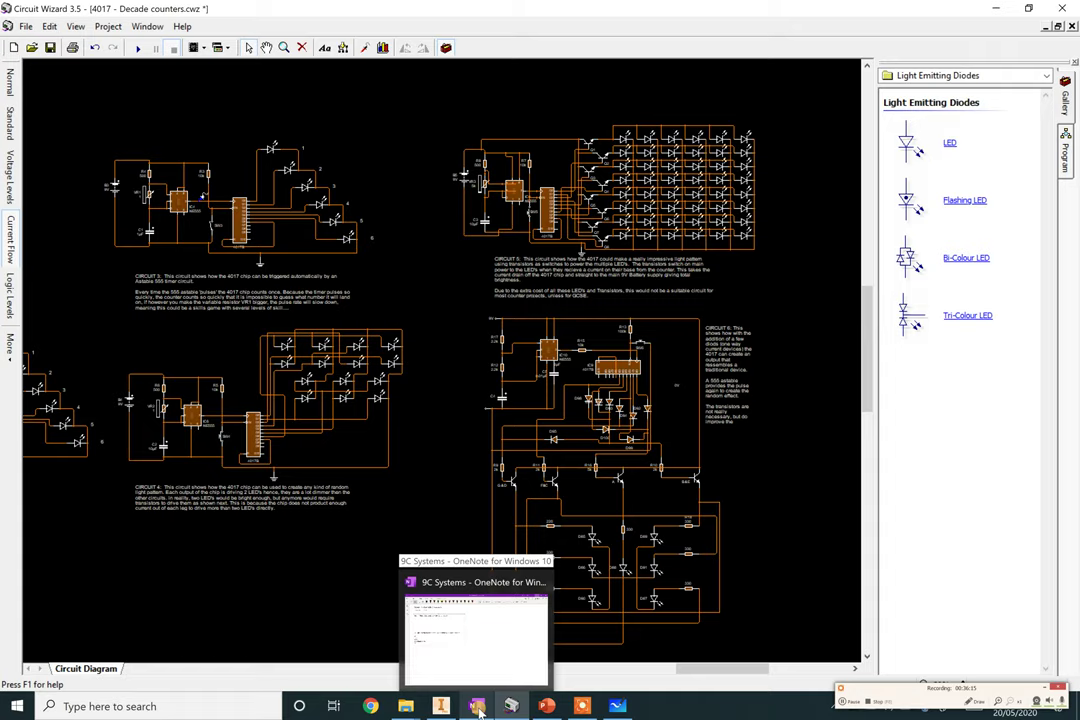
# Bring up OneNote's Week 7 - Decade Counters page with the 9C Systems sections and pages listed.
pyautogui.click(478, 708)
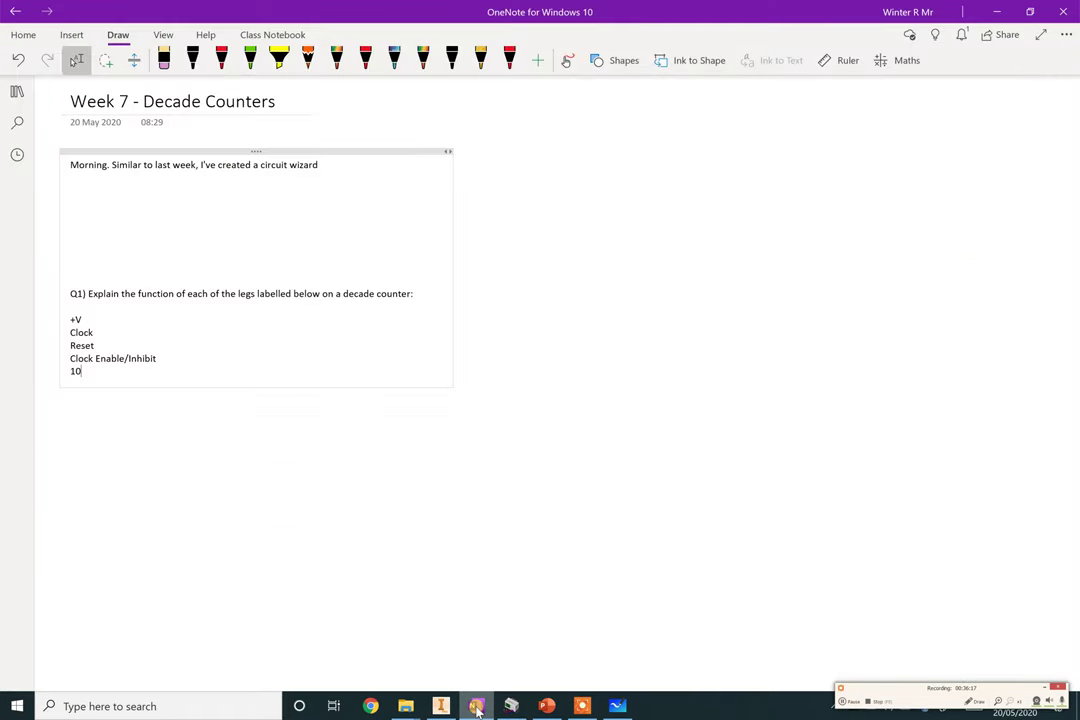
pyautogui.click(511, 706)
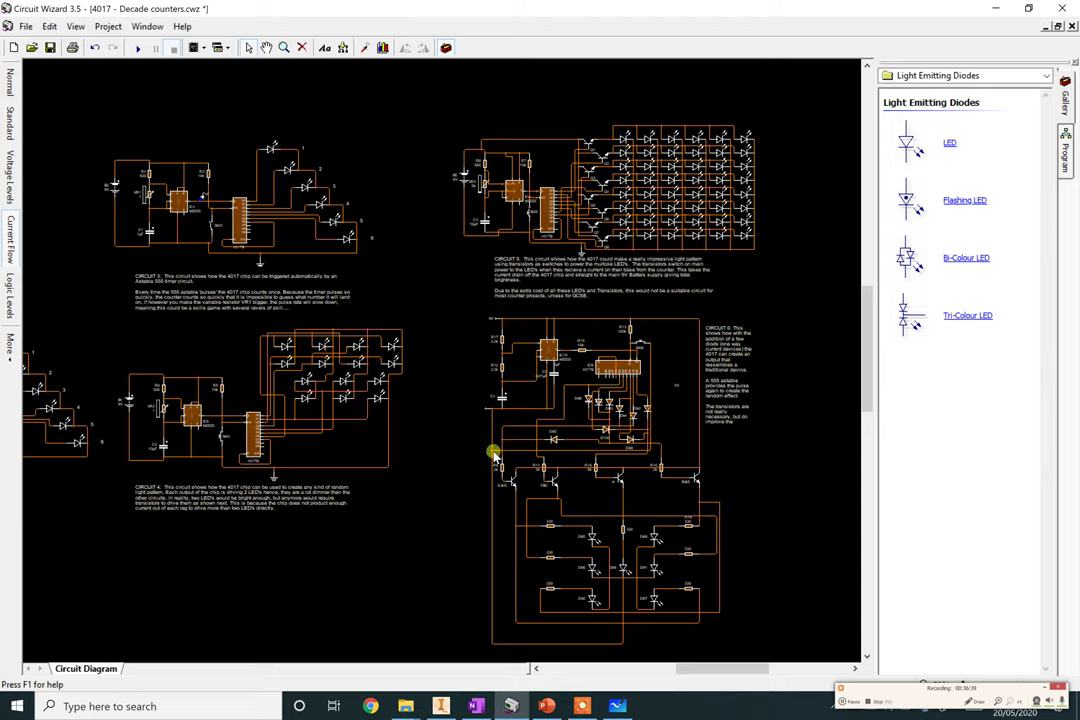
pyautogui.click(475, 706)
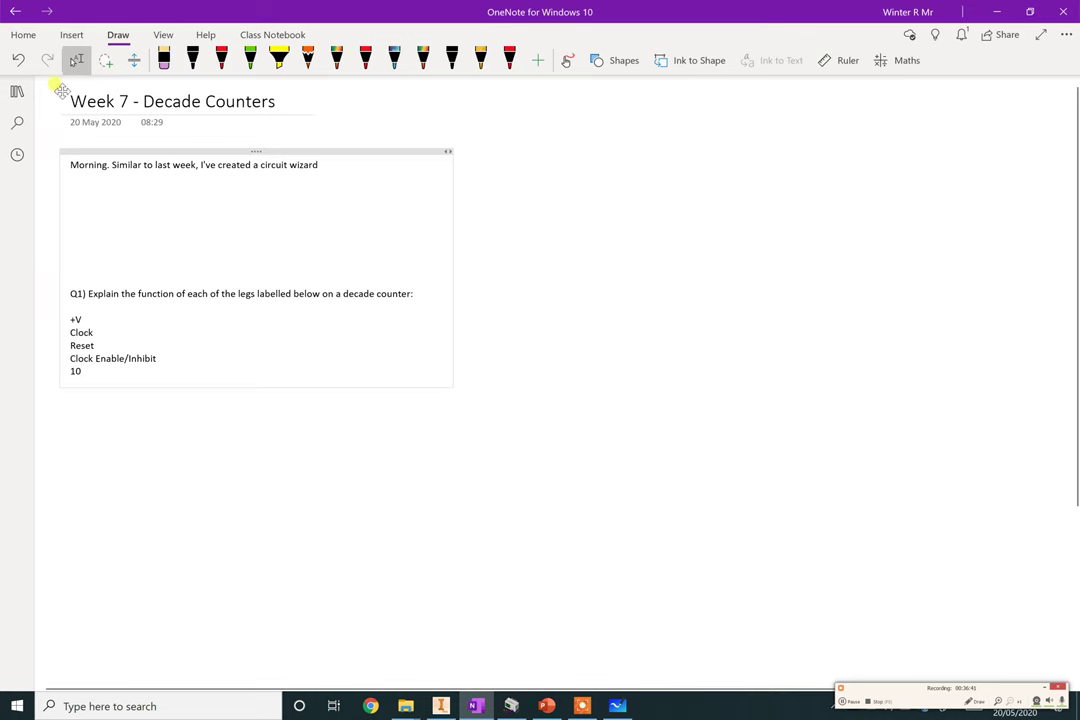
pyautogui.click(18, 91)
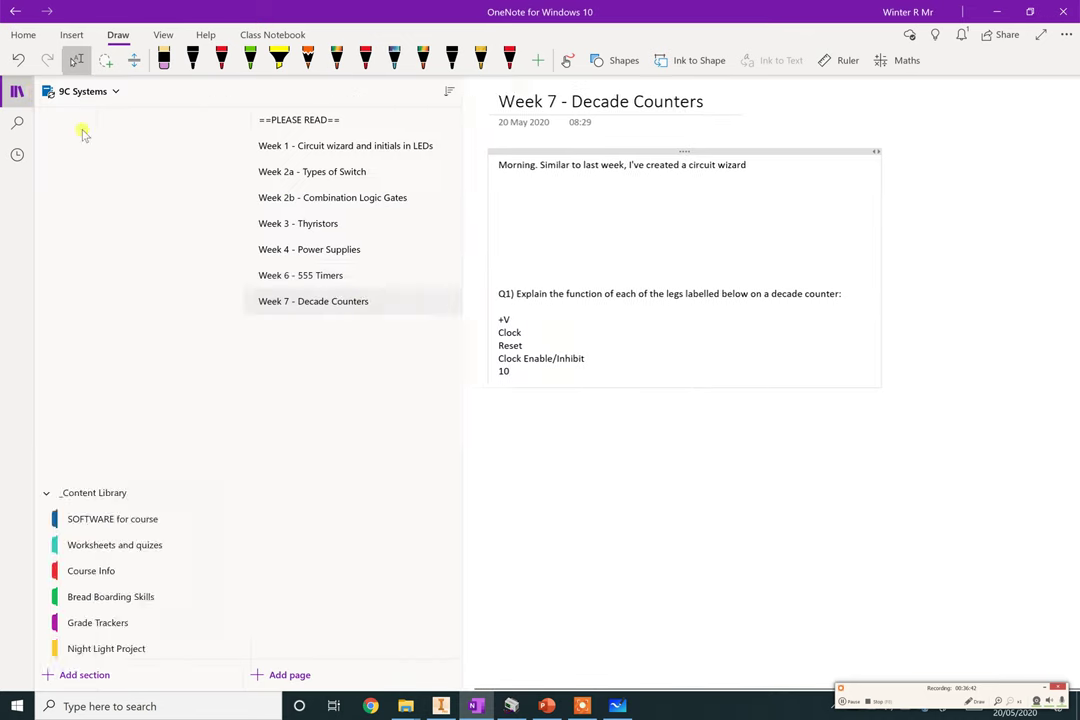
# Read through the Week 6 - 555 Timers page, then go back to the Circuit Wizard diagram.
pyautogui.click(369, 284)
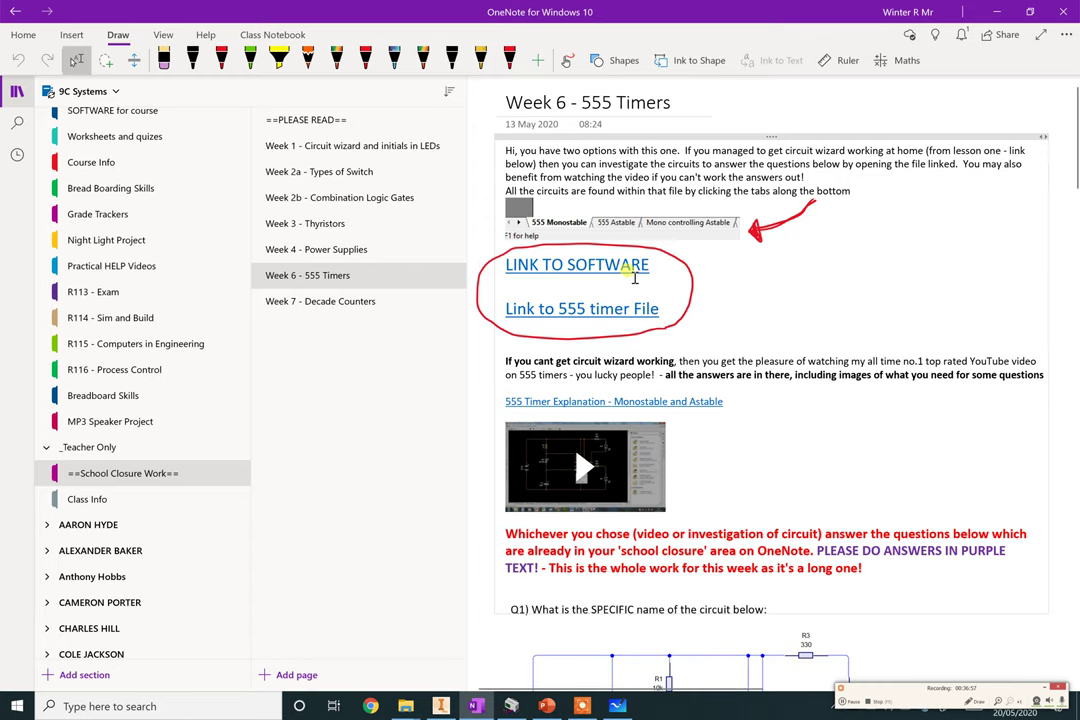
pyautogui.scroll(-3, 714, 362)
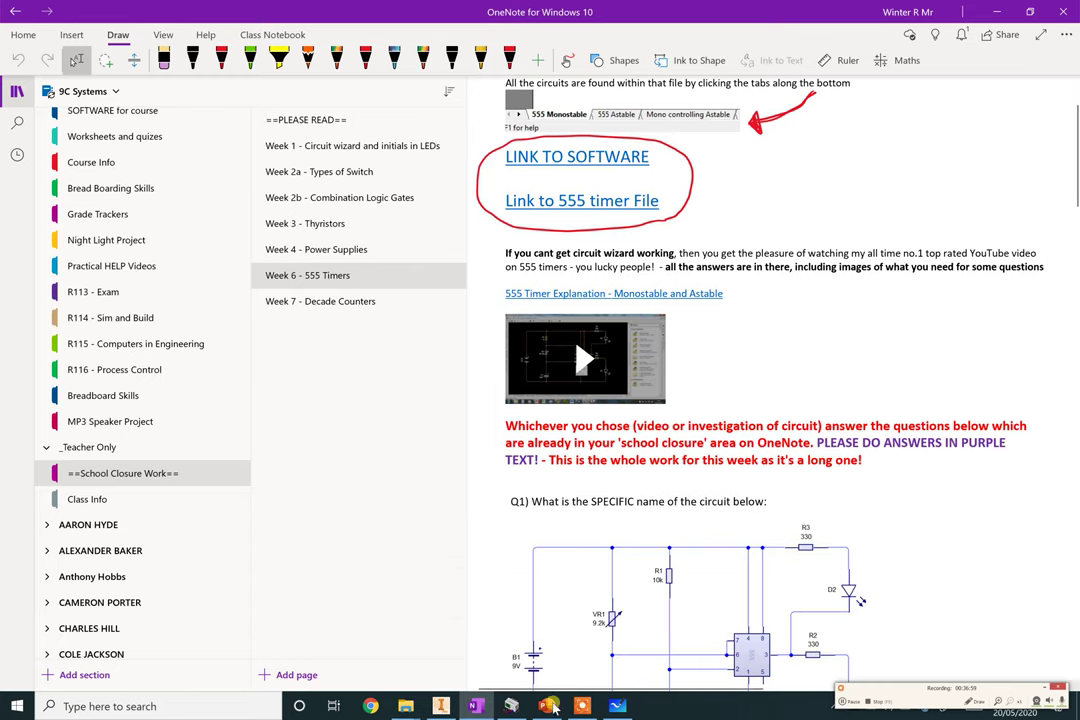
pyautogui.click(511, 706)
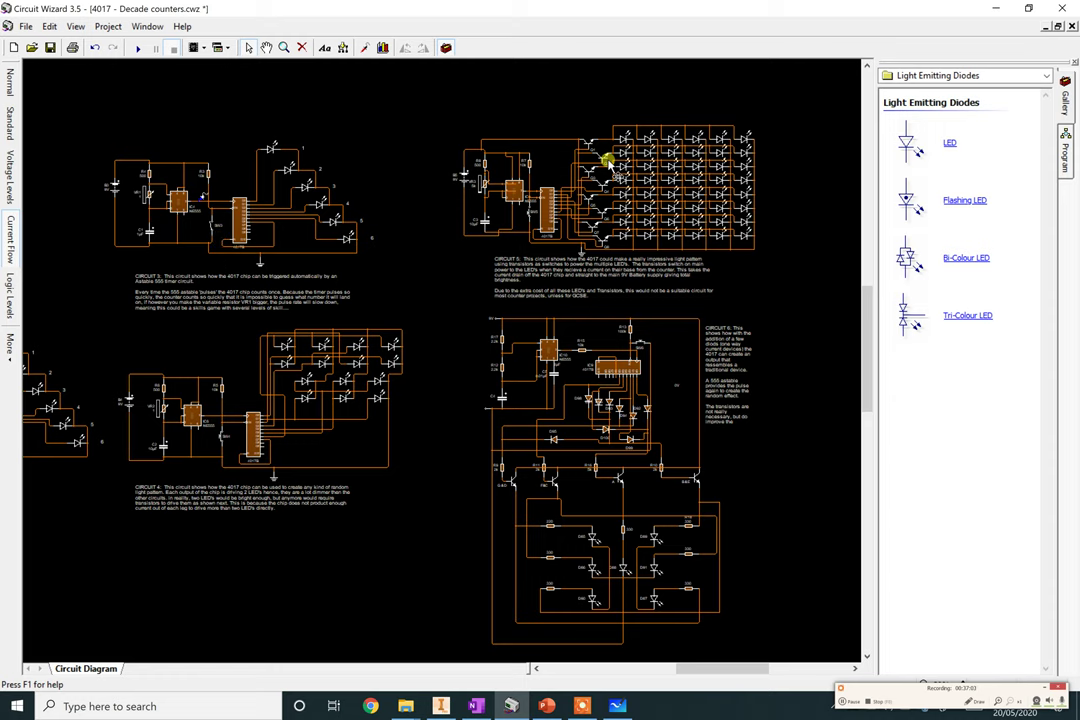
pyautogui.scroll(1, 597, 155)
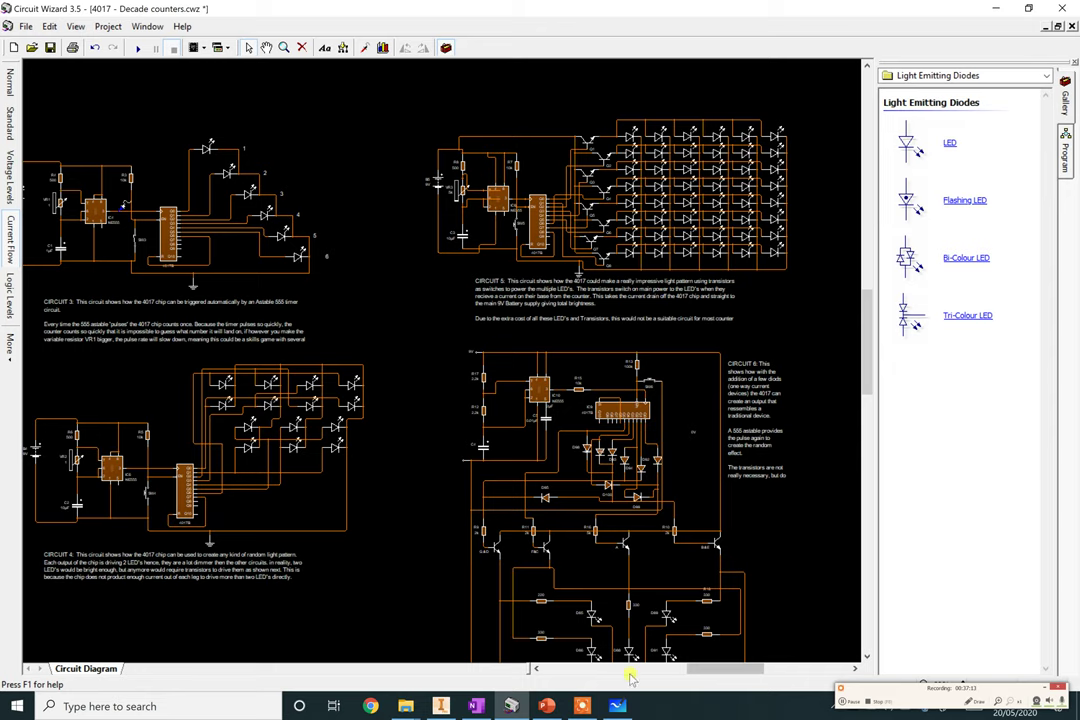
pyautogui.moveTo(566, 704)
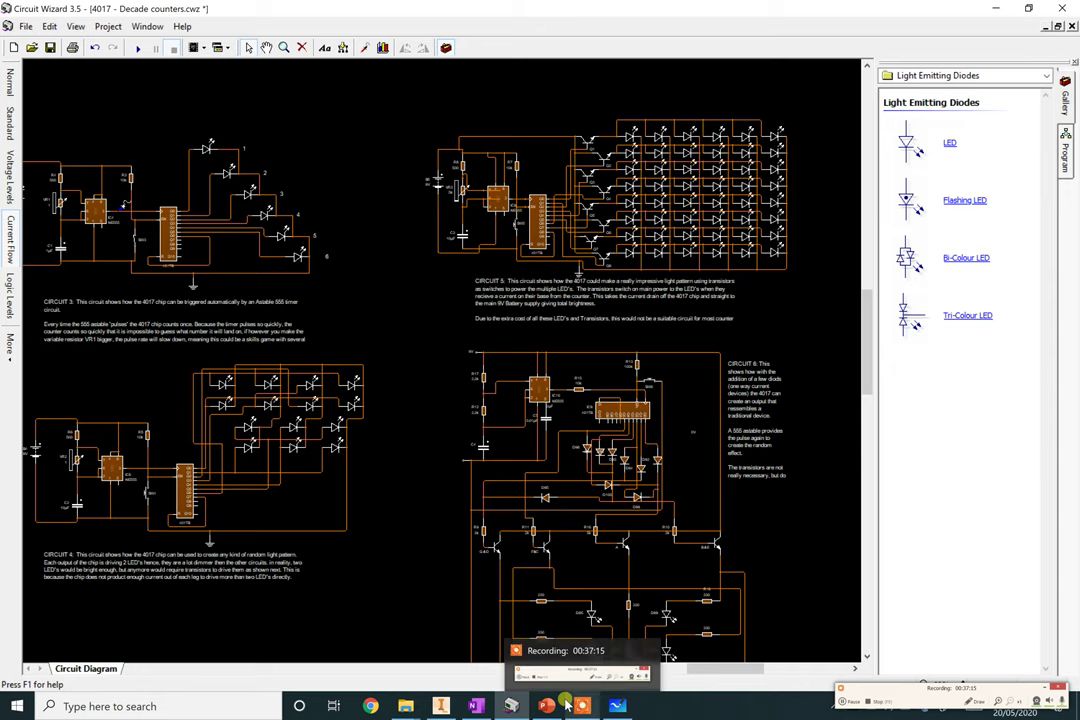